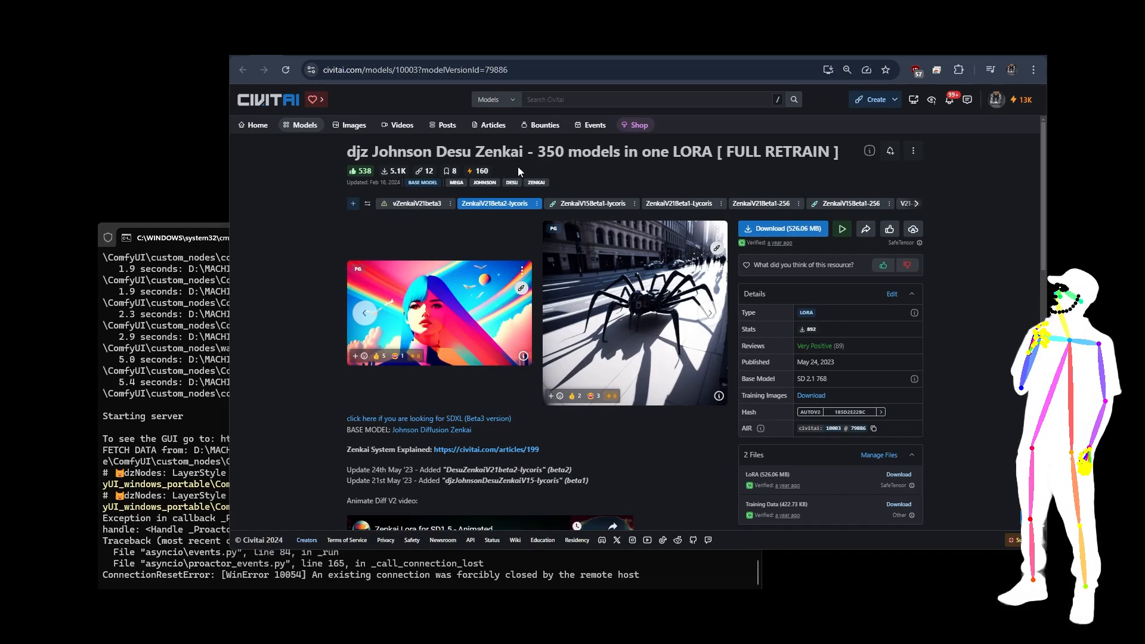
Examine the Zenkai LoRA model's title and highlight "350 models in one LORA" and the "Zenkai System" label in its description
{"action": "left_click_drag", "start_coordinate": [519, 156], "coordinate": [744, 155]}
{"action": "left_click", "coordinate": [557, 157]}
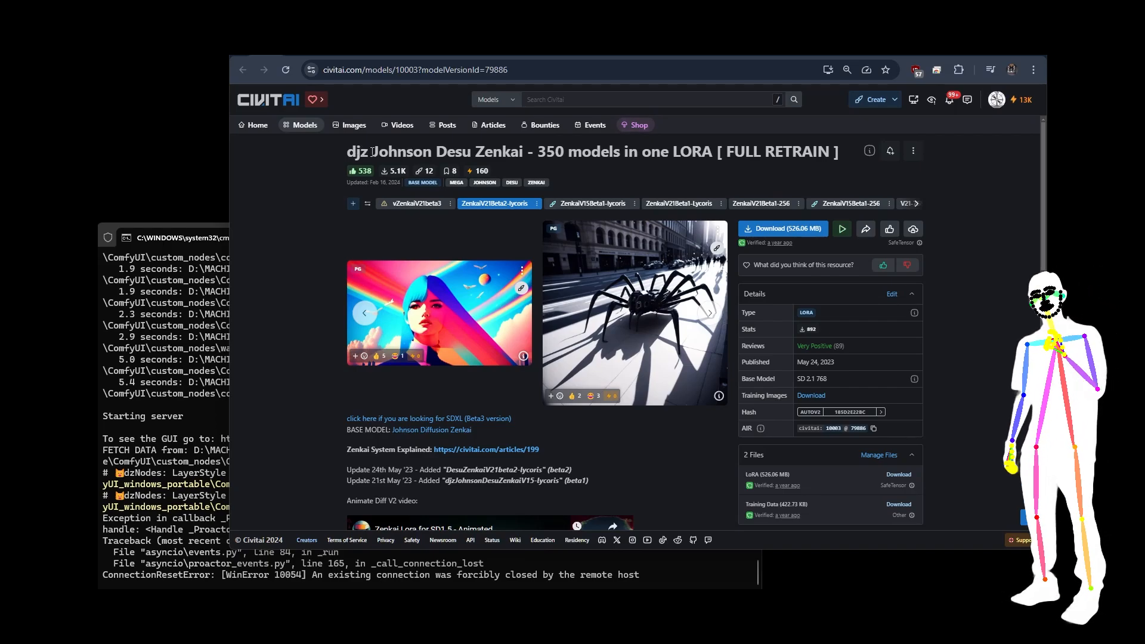
{"action": "left_click_drag", "start_coordinate": [372, 151], "coordinate": [714, 150]}
{"action": "left_click", "coordinate": [503, 155]}
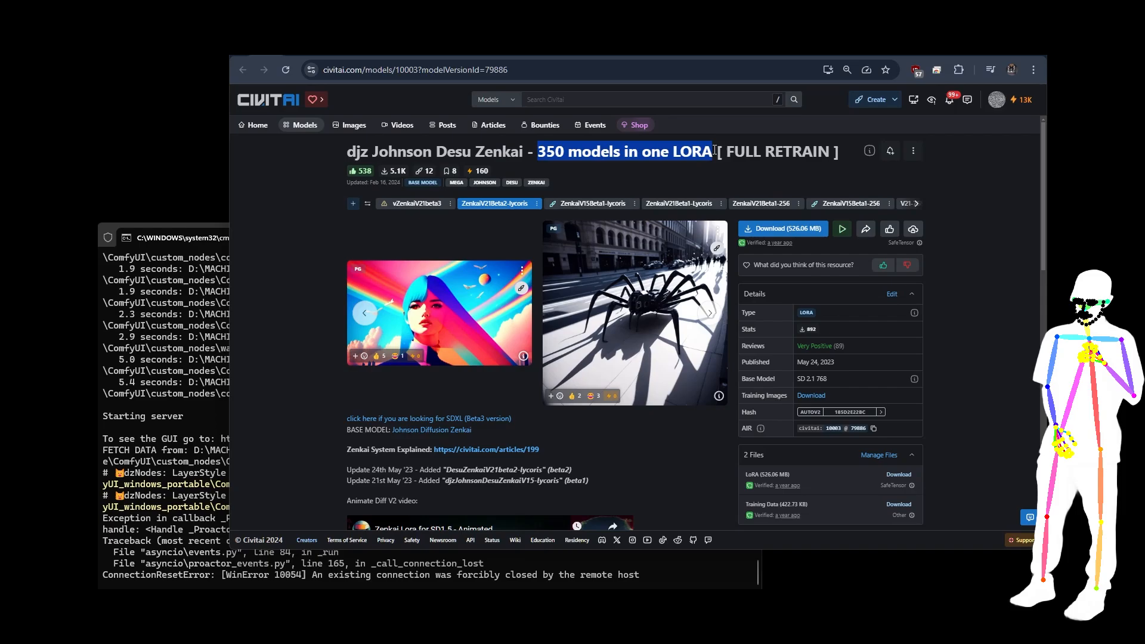
{"action": "left_click", "coordinate": [639, 156]}
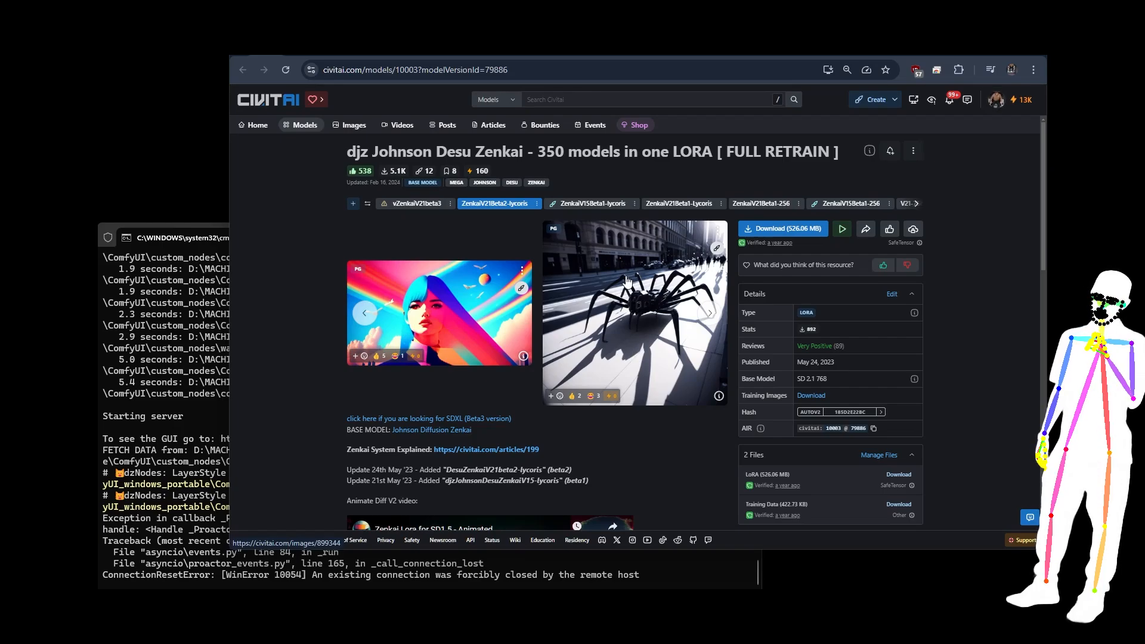
{"action": "left_click_drag", "start_coordinate": [339, 449], "coordinate": [397, 453]}
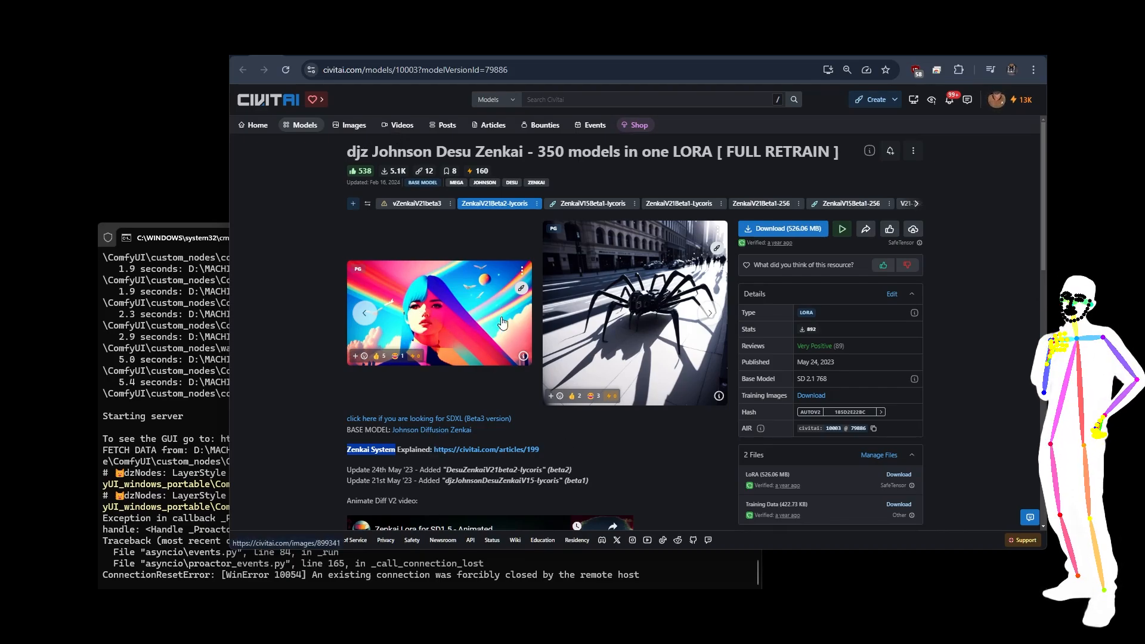
Review the model's Training Data file entry, its title and the rest of the description around the embedded animation video
{"action": "scroll", "coordinate": [518, 316], "scroll_direction": "down", "scroll_amount": 4}
{"action": "scroll", "coordinate": [553, 295], "scroll_direction": "up", "scroll_amount": 3}
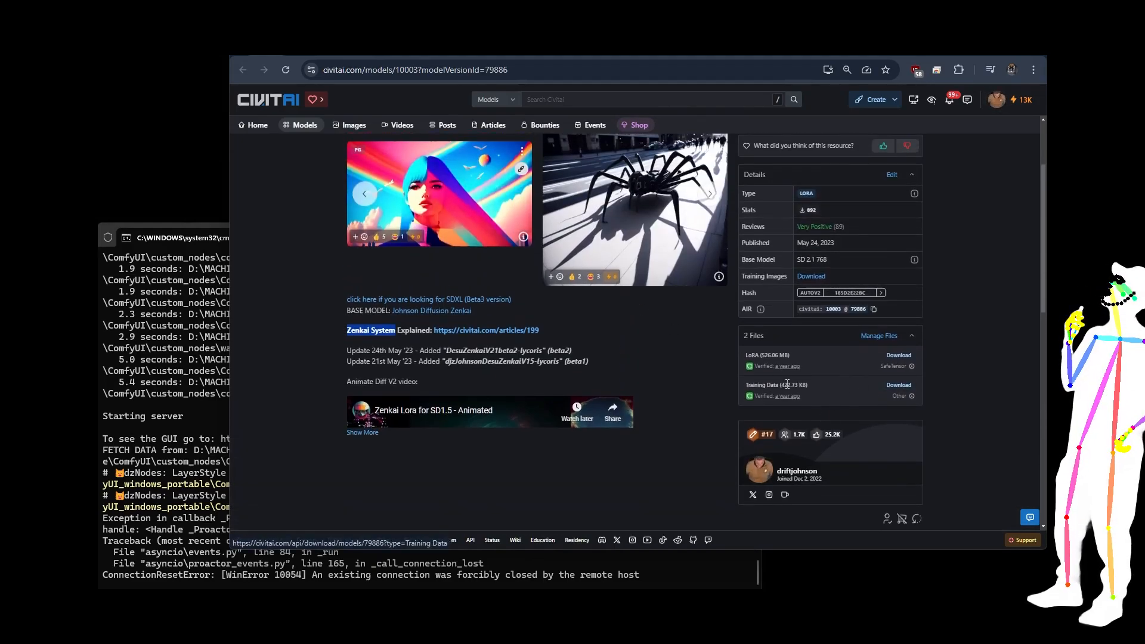
{"action": "left_click_drag", "start_coordinate": [747, 391], "coordinate": [911, 389]}
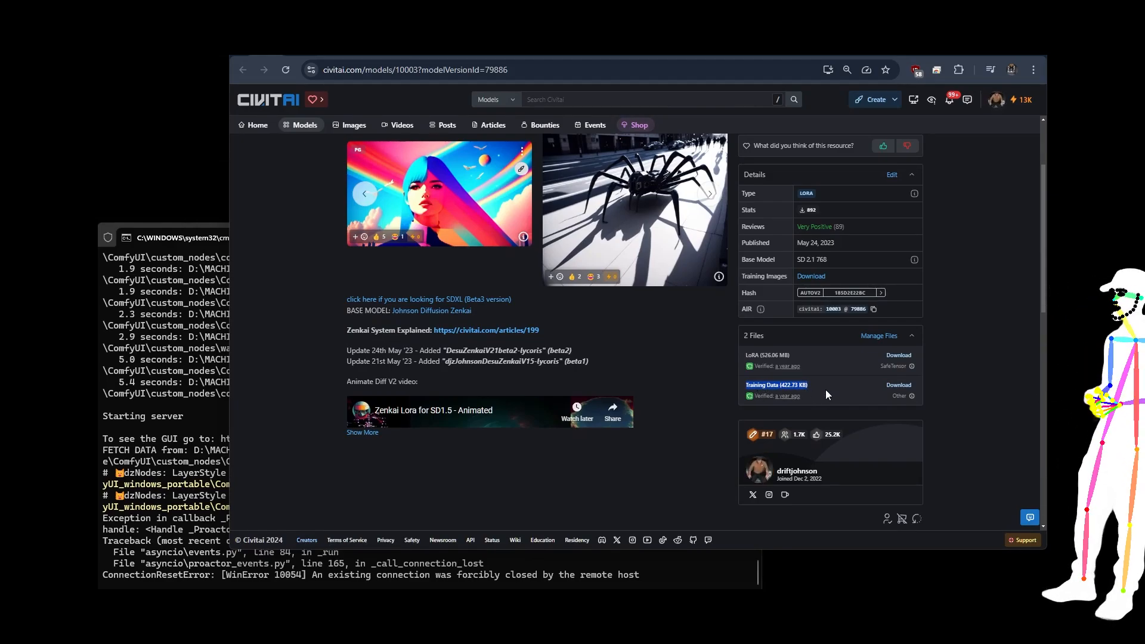
{"action": "scroll", "coordinate": [533, 279], "scroll_direction": "up", "scroll_amount": 2}
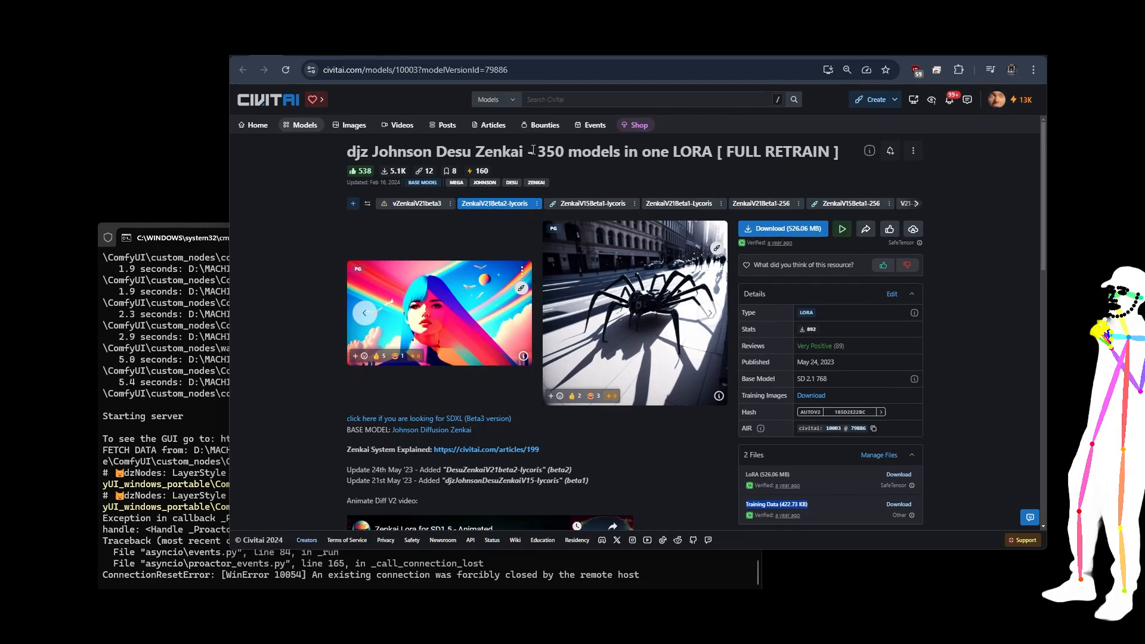
{"action": "left_click_drag", "start_coordinate": [533, 151], "coordinate": [682, 152]}
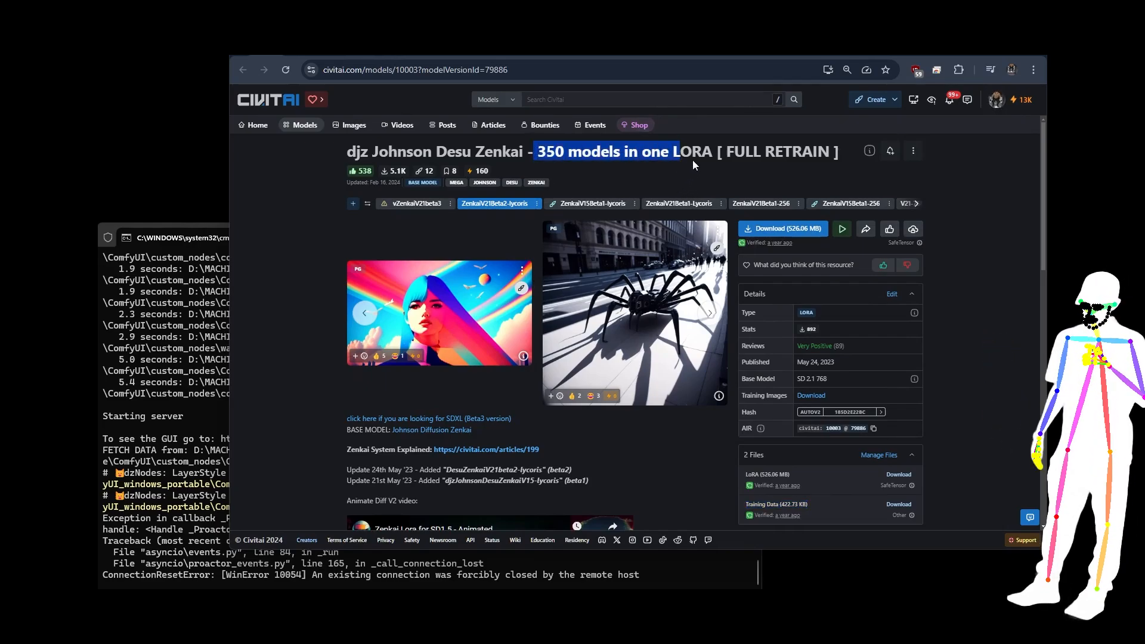
{"action": "scroll", "coordinate": [332, 292], "scroll_direction": "down", "scroll_amount": 2}
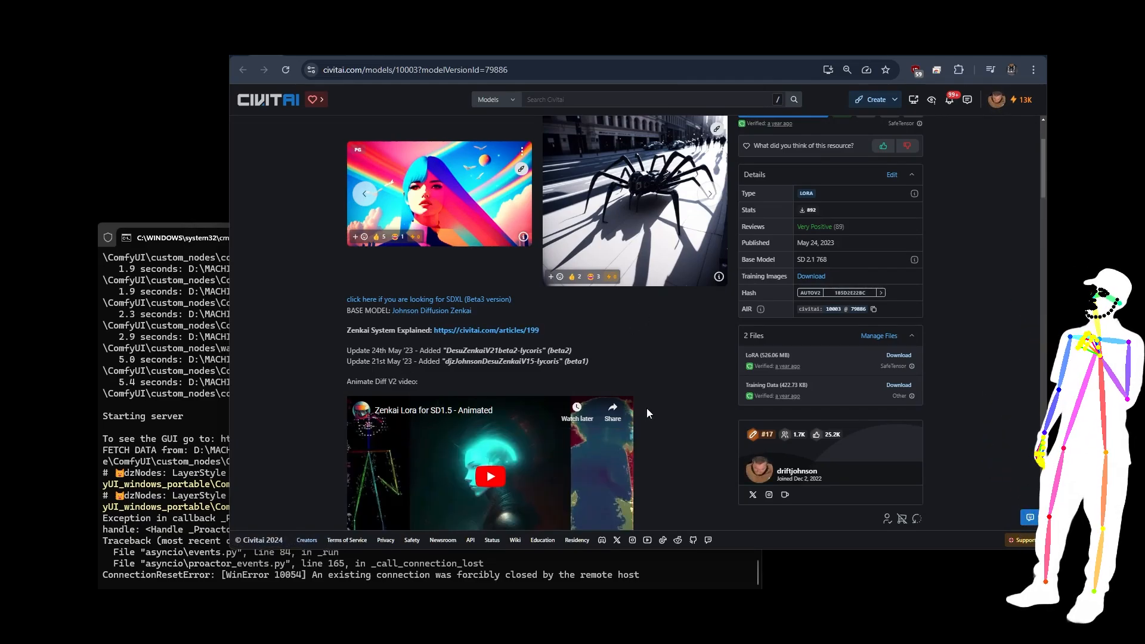
{"action": "scroll", "coordinate": [474, 381], "scroll_direction": "down", "scroll_amount": 2}
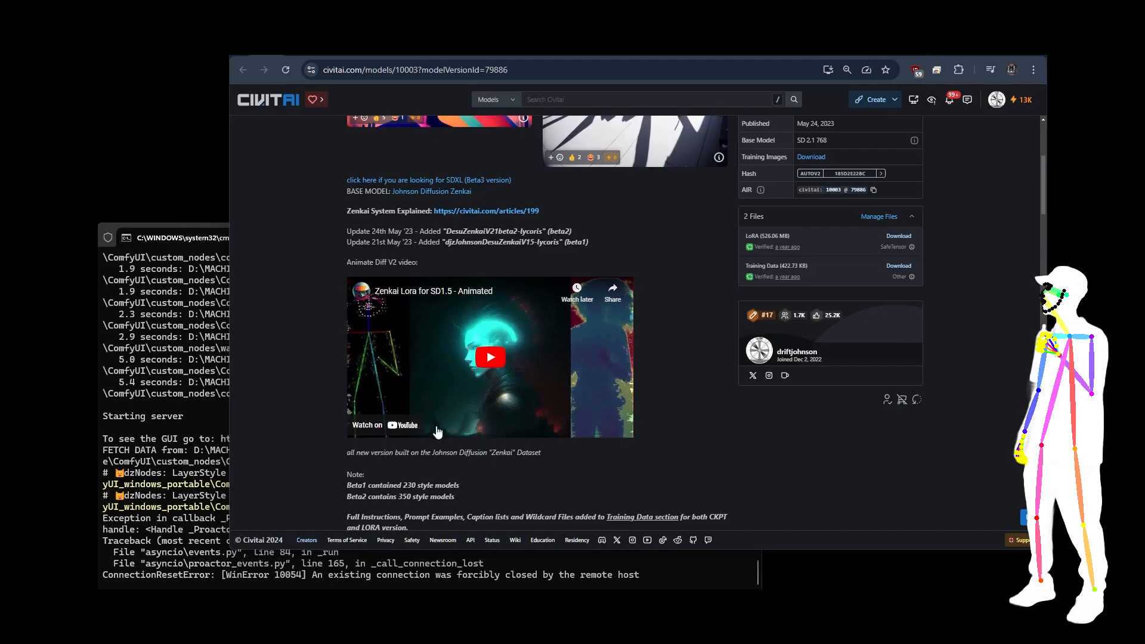
{"action": "scroll", "coordinate": [434, 390], "scroll_direction": "up", "scroll_amount": 4}
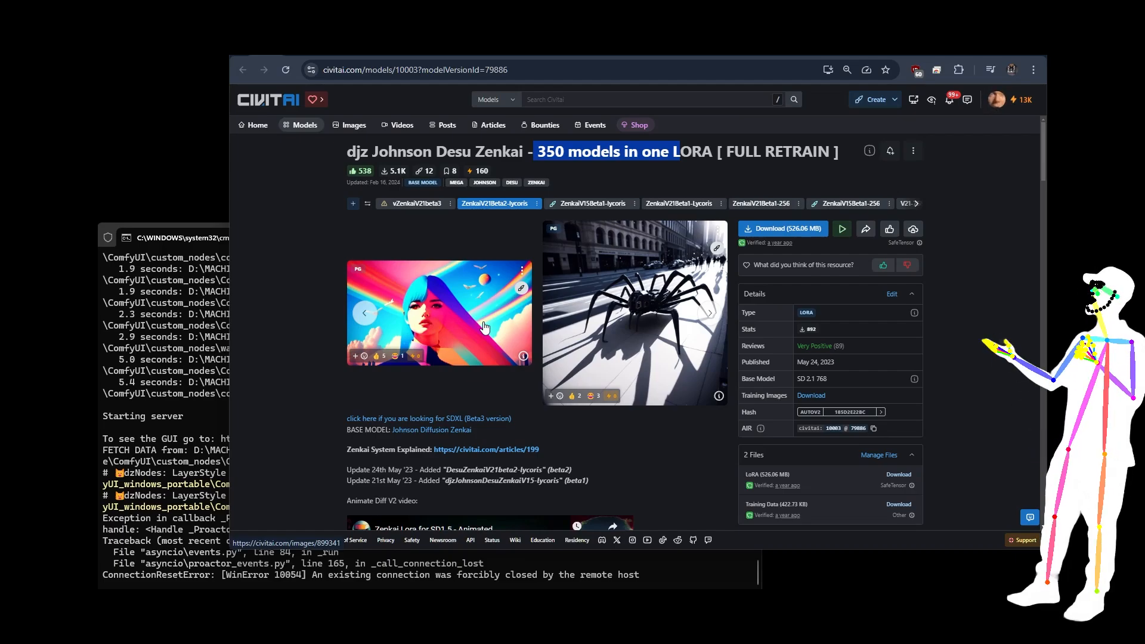
Open the article linked under "Zenkai System Explained" and skim its title, introduction and first images
{"action": "left_click", "coordinate": [486, 449]}
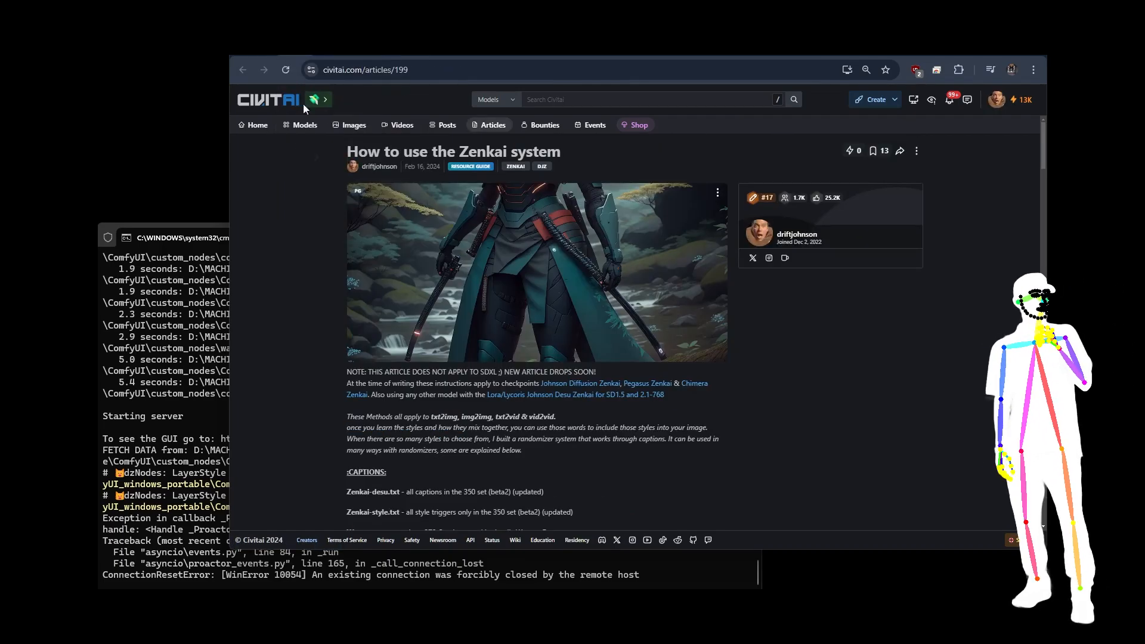
{"action": "left_click_drag", "start_coordinate": [347, 152], "coordinate": [585, 163]}
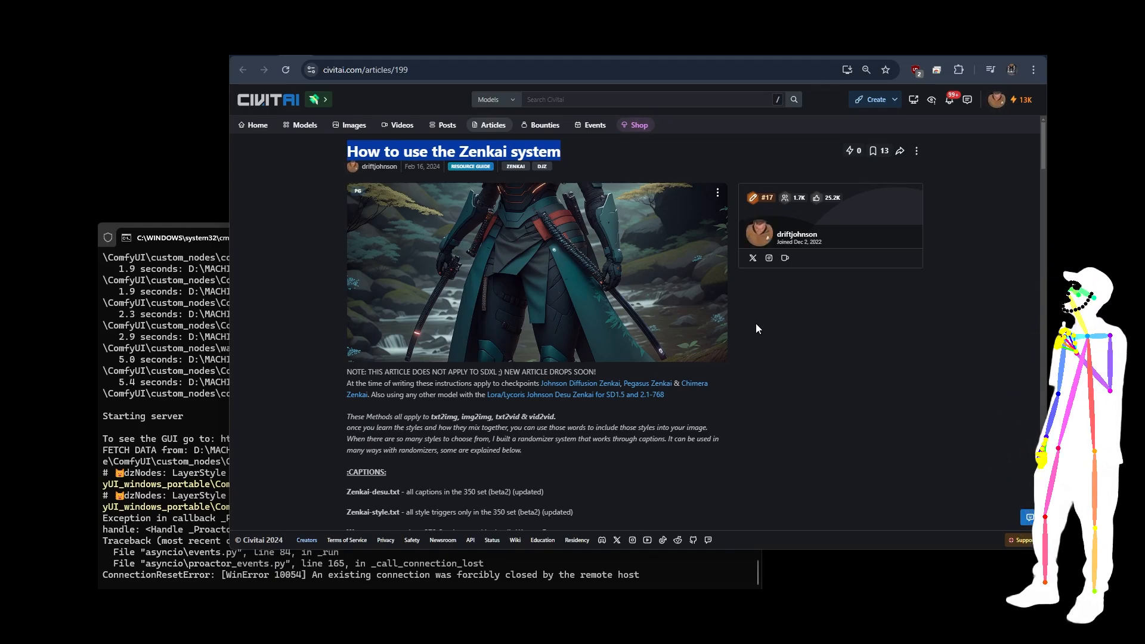
{"action": "left_click", "coordinate": [771, 344]}
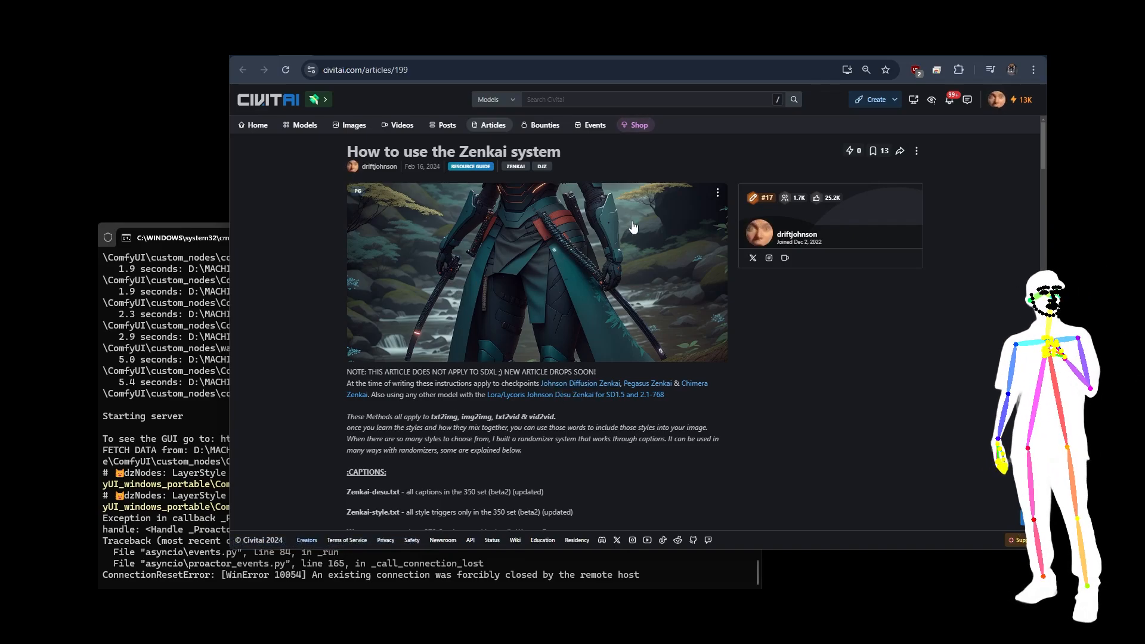
{"action": "scroll", "coordinate": [647, 246], "scroll_direction": "down", "scroll_amount": 5}
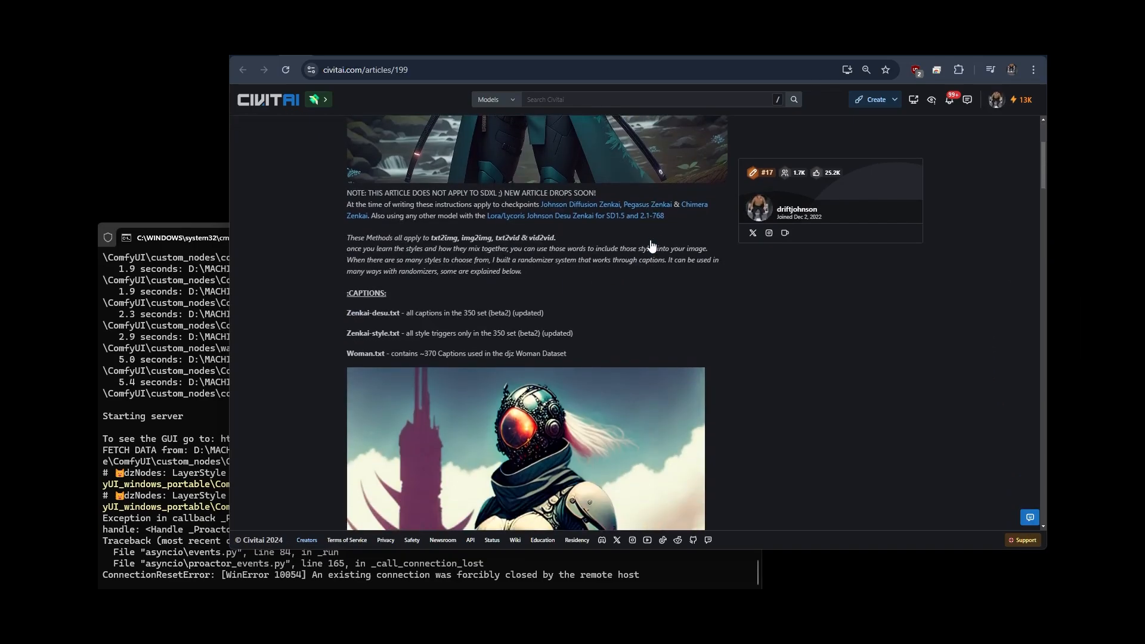
{"action": "scroll", "coordinate": [649, 240], "scroll_direction": "down", "scroll_amount": 3}
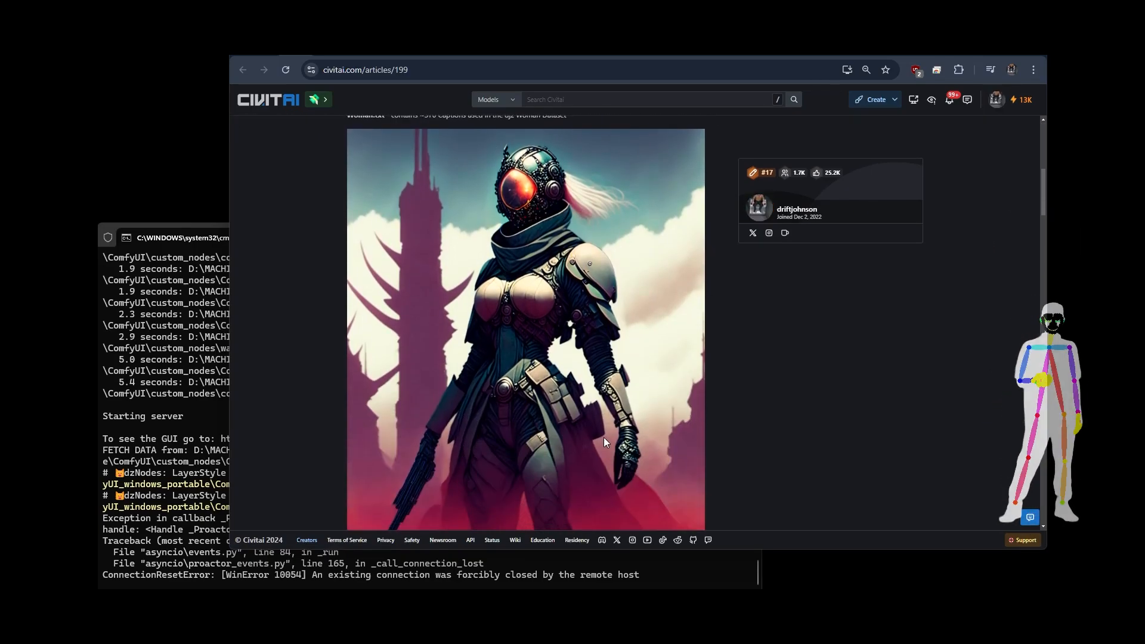
{"action": "scroll", "coordinate": [557, 225], "scroll_direction": "up", "scroll_amount": 1}
{"action": "scroll", "coordinate": [570, 256], "scroll_direction": "up", "scroll_amount": 6}
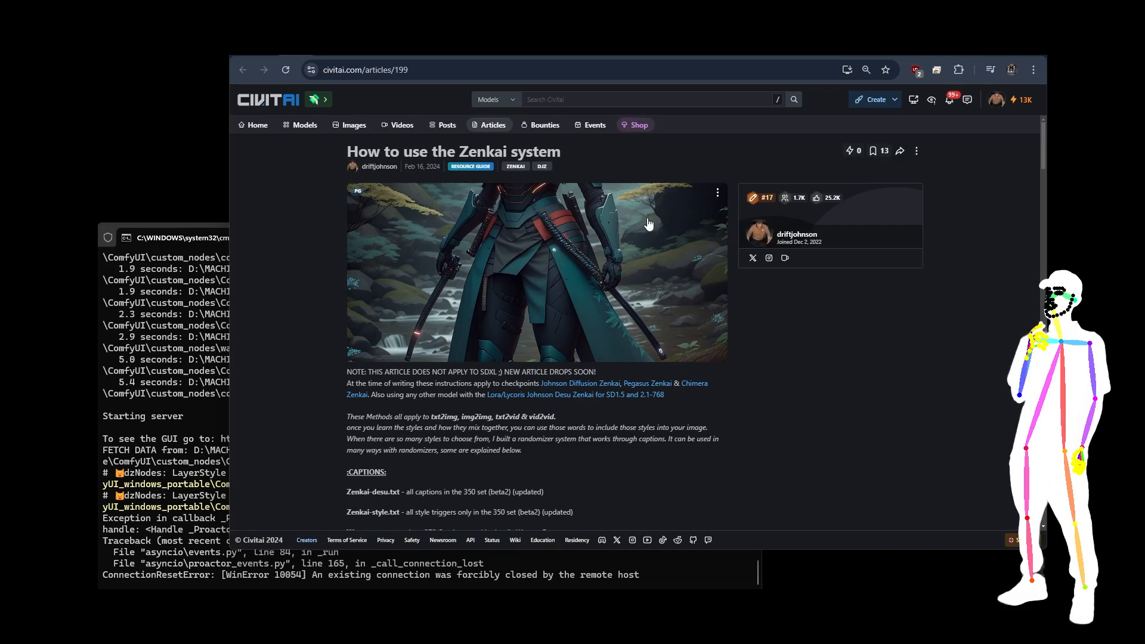
Read the article's captions section, highlighting the descriptions of Zenkai-desu.txt and Zenkai-style.txt
{"action": "scroll", "coordinate": [649, 224], "scroll_direction": "down", "scroll_amount": 2}
{"action": "scroll", "coordinate": [648, 224], "scroll_direction": "down", "scroll_amount": 5}
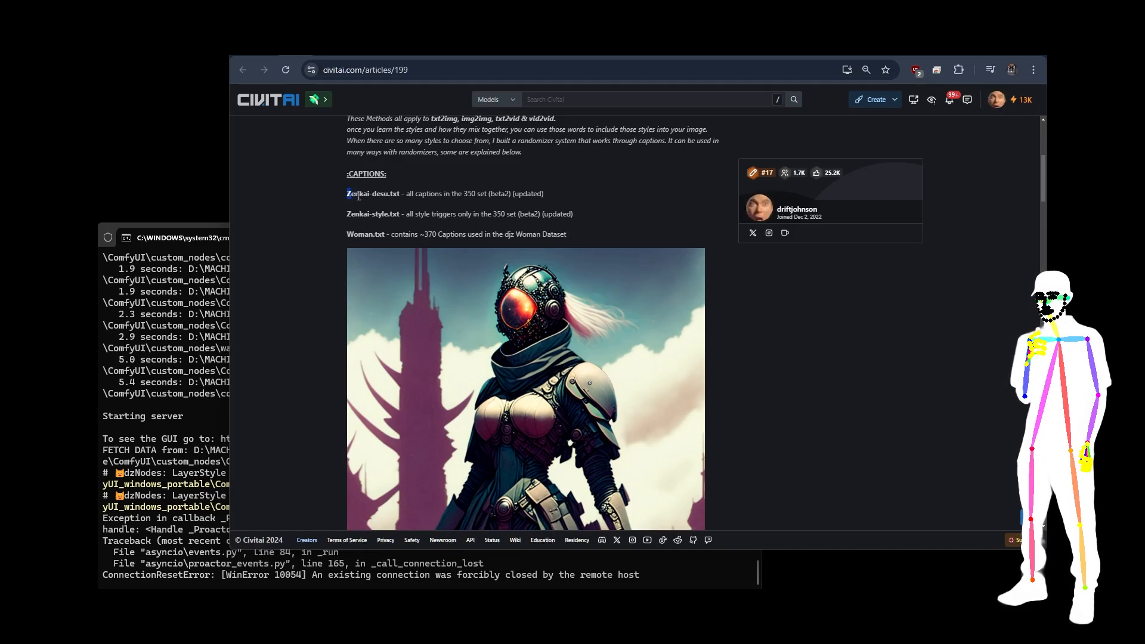
{"action": "left_click_drag", "start_coordinate": [342, 195], "coordinate": [512, 195]}
{"action": "left_click_drag", "start_coordinate": [344, 214], "coordinate": [510, 216]}
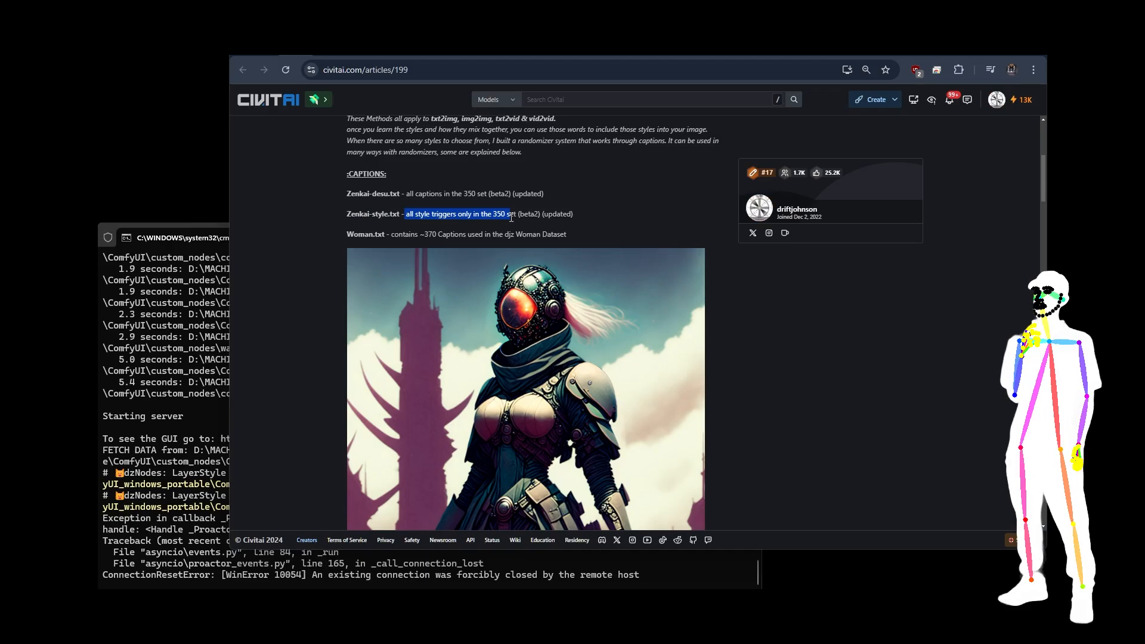
{"action": "left_click_drag", "start_coordinate": [347, 195], "coordinate": [486, 195]}
{"action": "left_click_drag", "start_coordinate": [346, 214], "coordinate": [496, 219]}
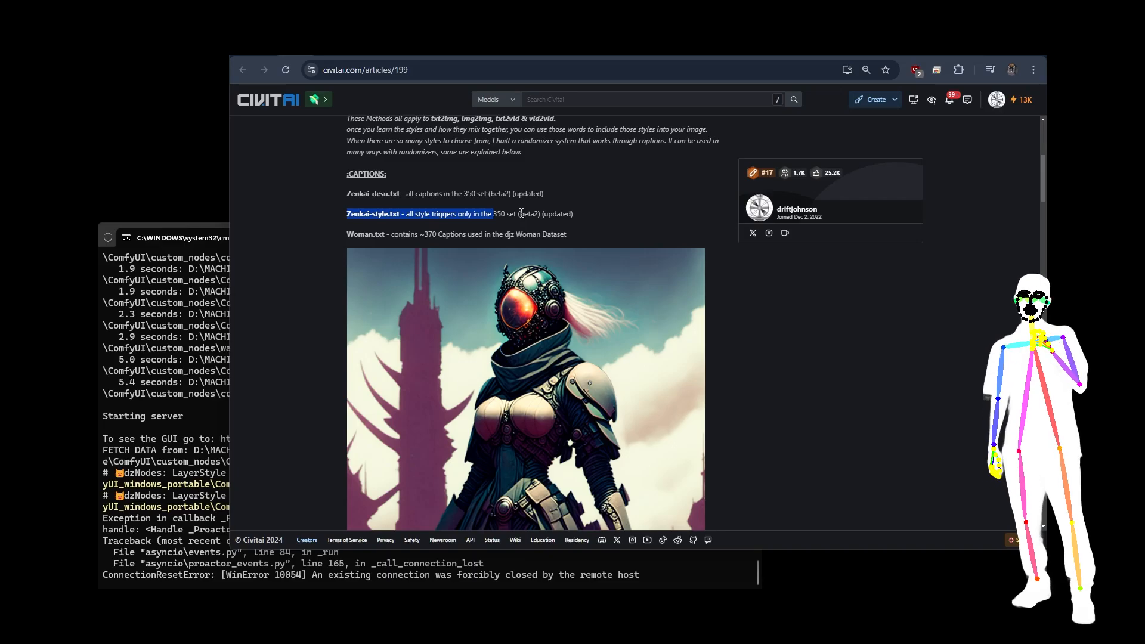
Read the Beta1 and Beta2 dataset notes, highlighting Zenkai-random.txt, the Zenkai-prompt.txt description and the first usage tip about triggers
{"action": "scroll", "coordinate": [520, 213], "scroll_direction": "down", "scroll_amount": 5}
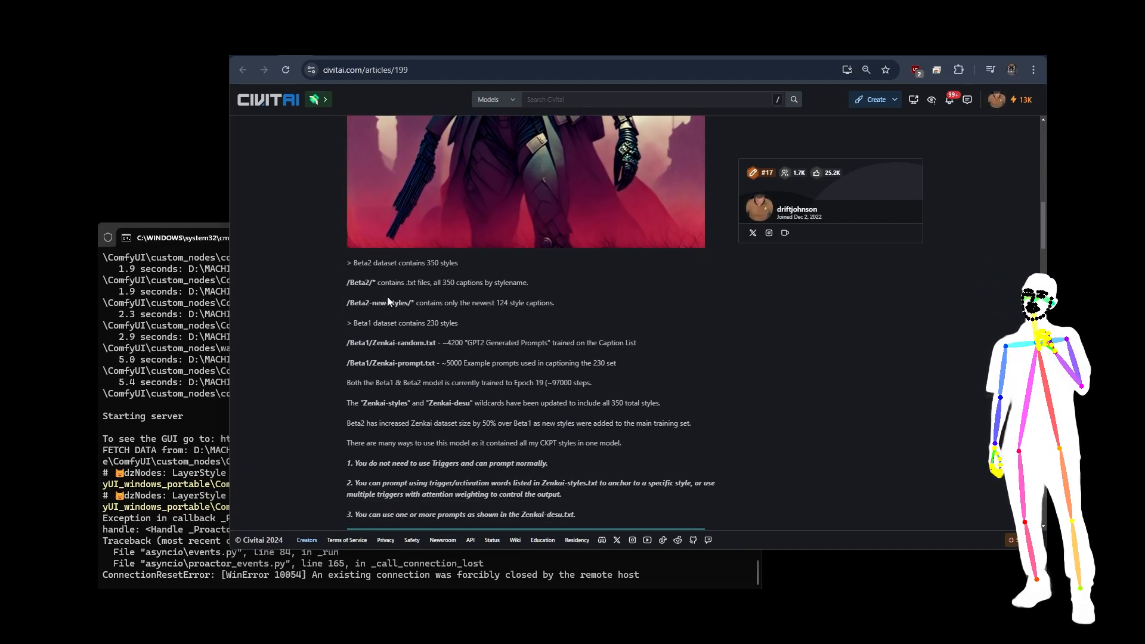
{"action": "scroll", "coordinate": [401, 287], "scroll_direction": "down", "scroll_amount": 1}
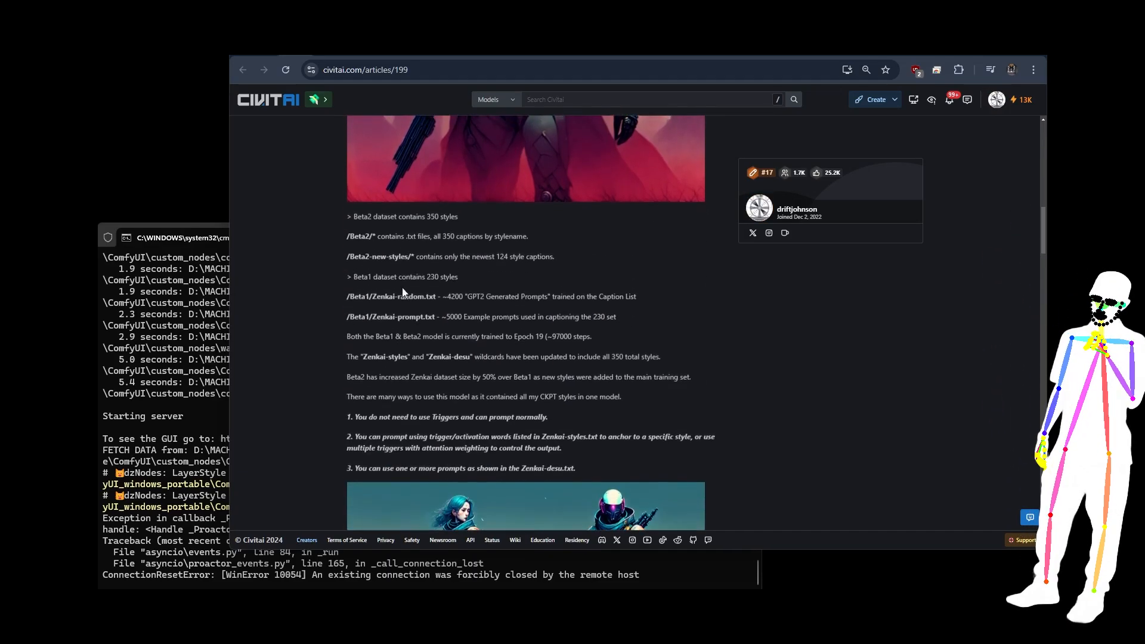
{"action": "left_click_drag", "start_coordinate": [372, 283], "coordinate": [426, 284]}
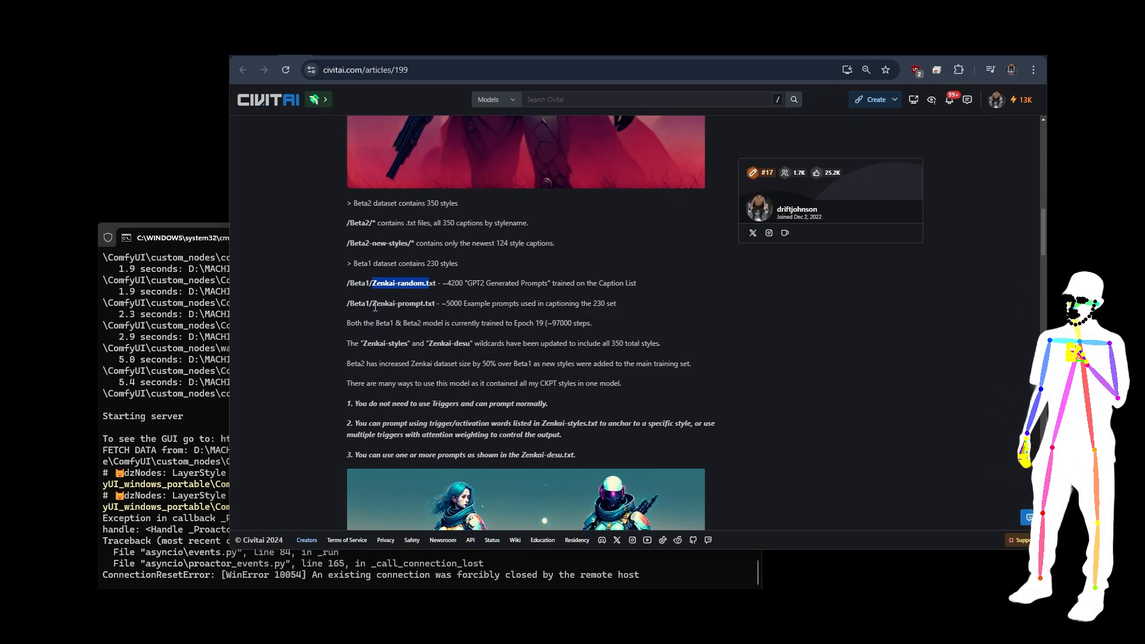
{"action": "left_click_drag", "start_coordinate": [373, 306], "coordinate": [604, 303]}
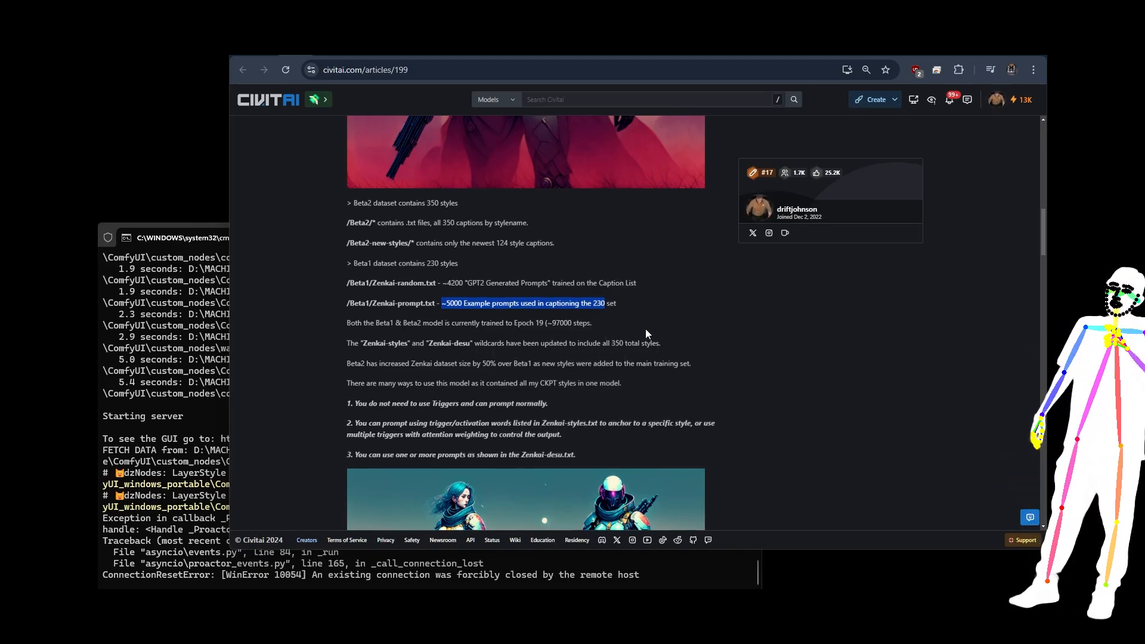
{"action": "scroll", "coordinate": [646, 333], "scroll_direction": "down", "scroll_amount": 2}
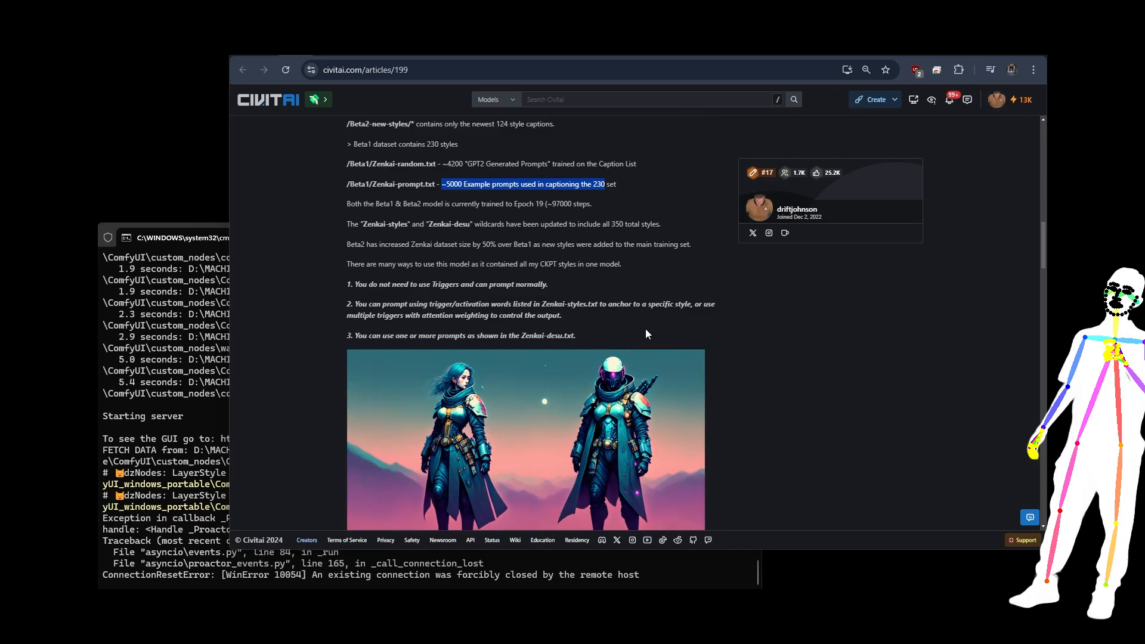
{"action": "left_click", "coordinate": [343, 285]}
{"action": "left_click_drag", "start_coordinate": [342, 285], "coordinate": [541, 282]}
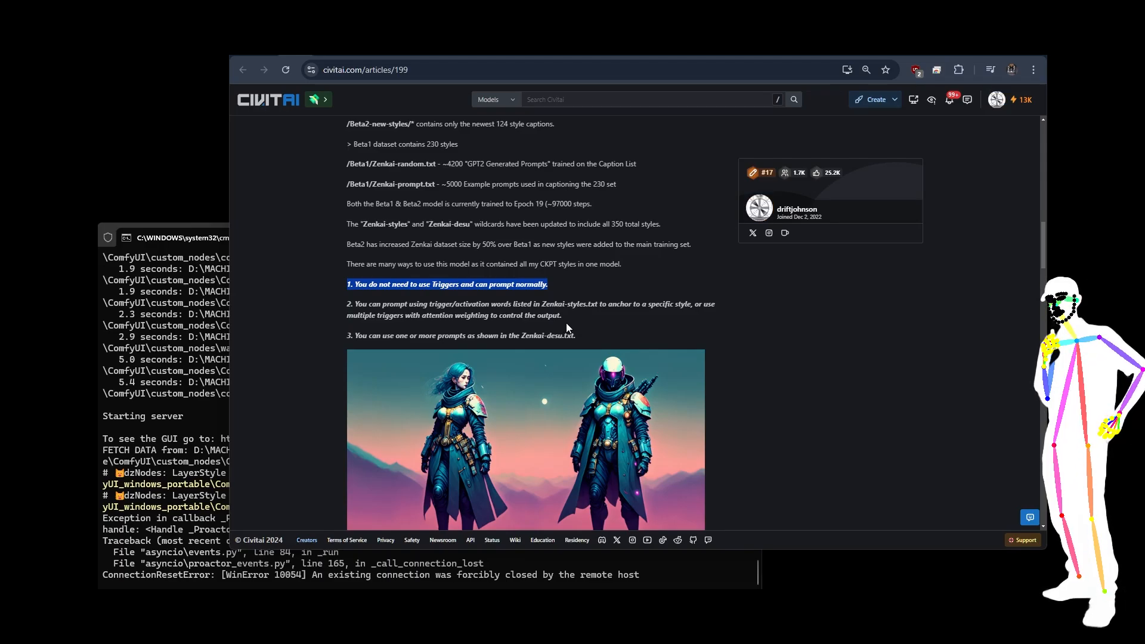
Examine the article's usage examples, wildcards, negative prompt helpers and prompt examples, highlighting the "stable-diffusion-webui\embeddings" path, and return to the article's beginning
{"action": "scroll", "coordinate": [566, 323], "scroll_direction": "down", "scroll_amount": 6}
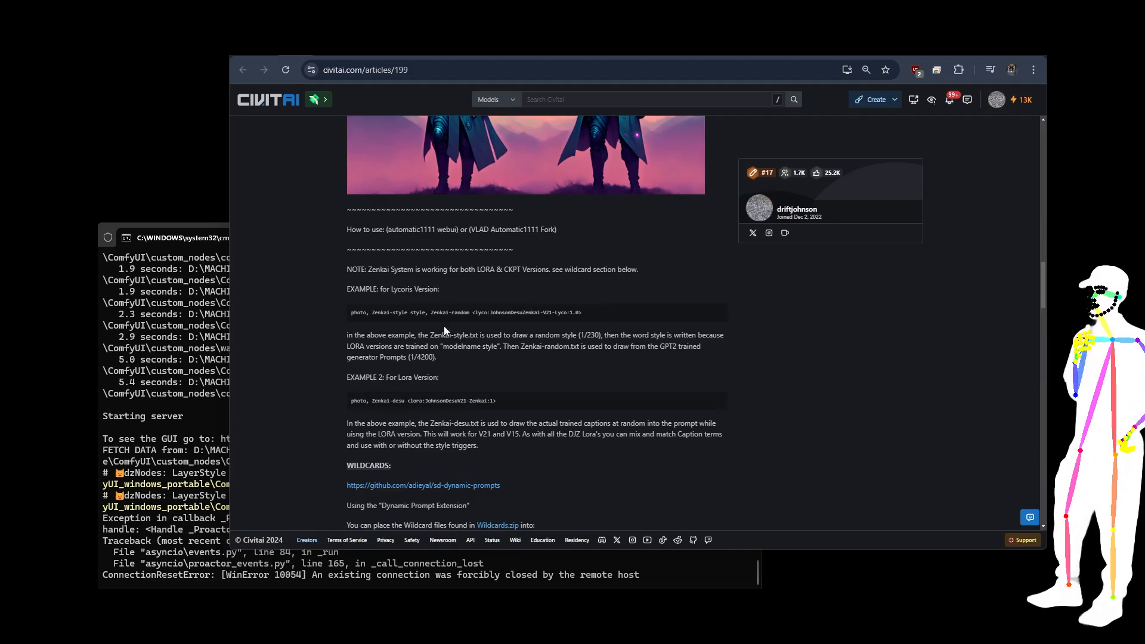
{"action": "scroll", "coordinate": [443, 357], "scroll_direction": "down", "scroll_amount": 3}
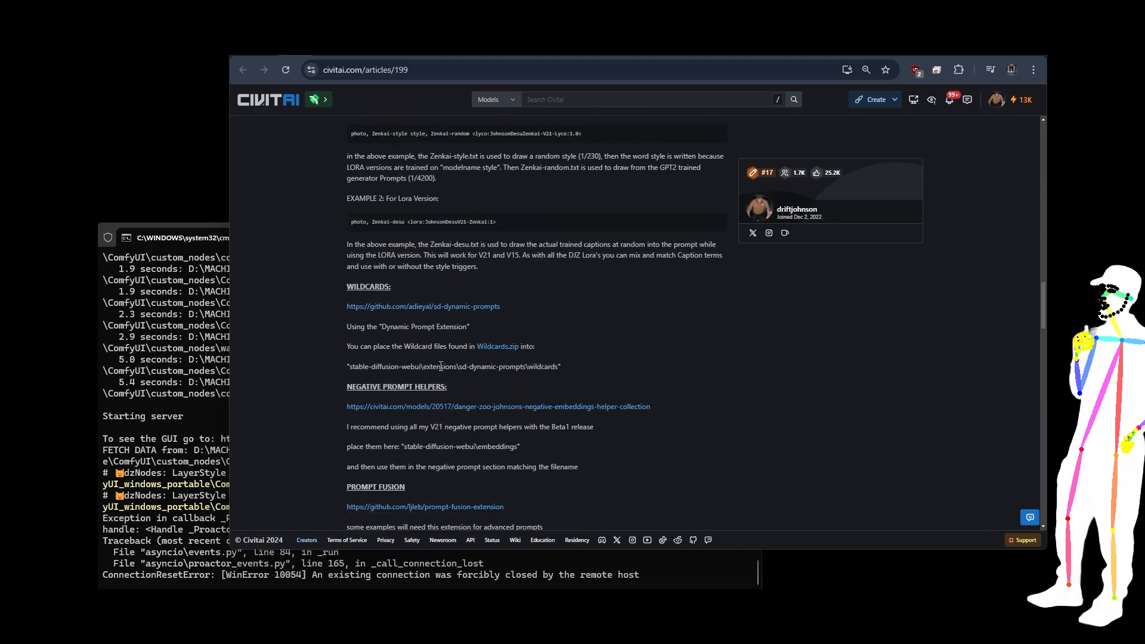
{"action": "scroll", "coordinate": [441, 364], "scroll_direction": "down", "scroll_amount": 5}
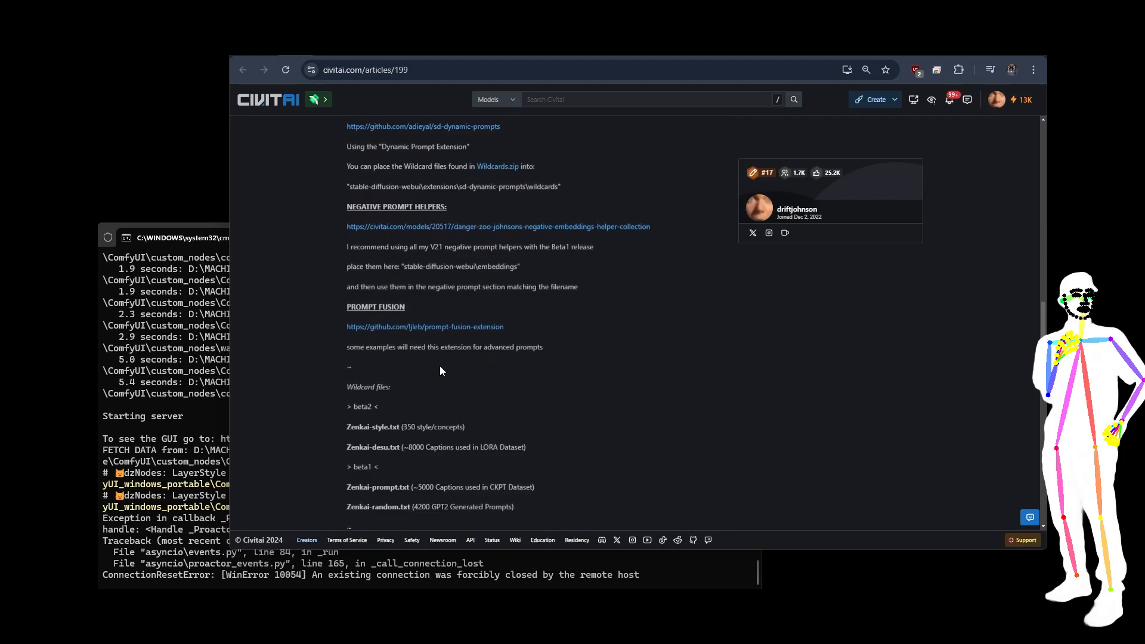
{"action": "scroll", "coordinate": [440, 365], "scroll_direction": "down", "scroll_amount": 3}
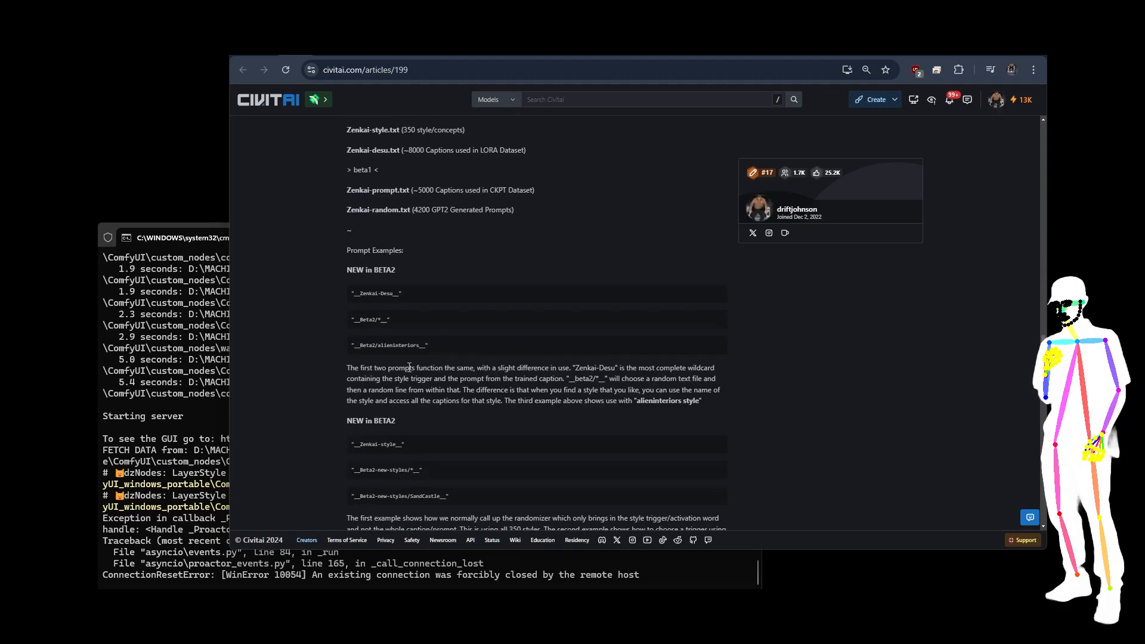
{"action": "scroll", "coordinate": [495, 409], "scroll_direction": "up", "scroll_amount": 20}
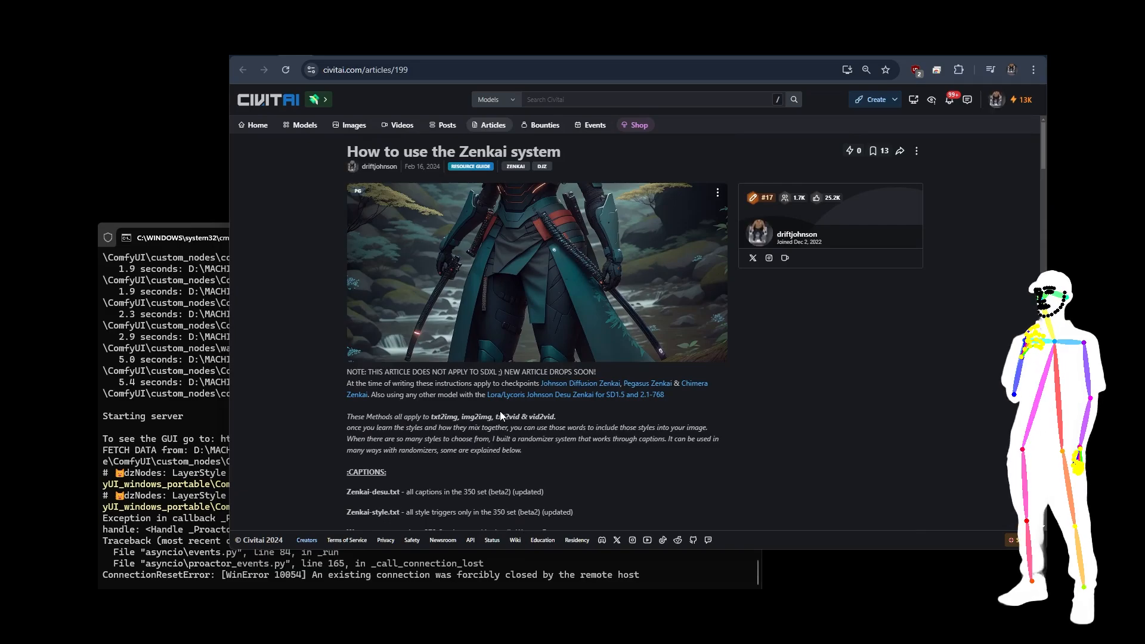
{"action": "scroll", "coordinate": [500, 412], "scroll_direction": "down", "scroll_amount": 10}
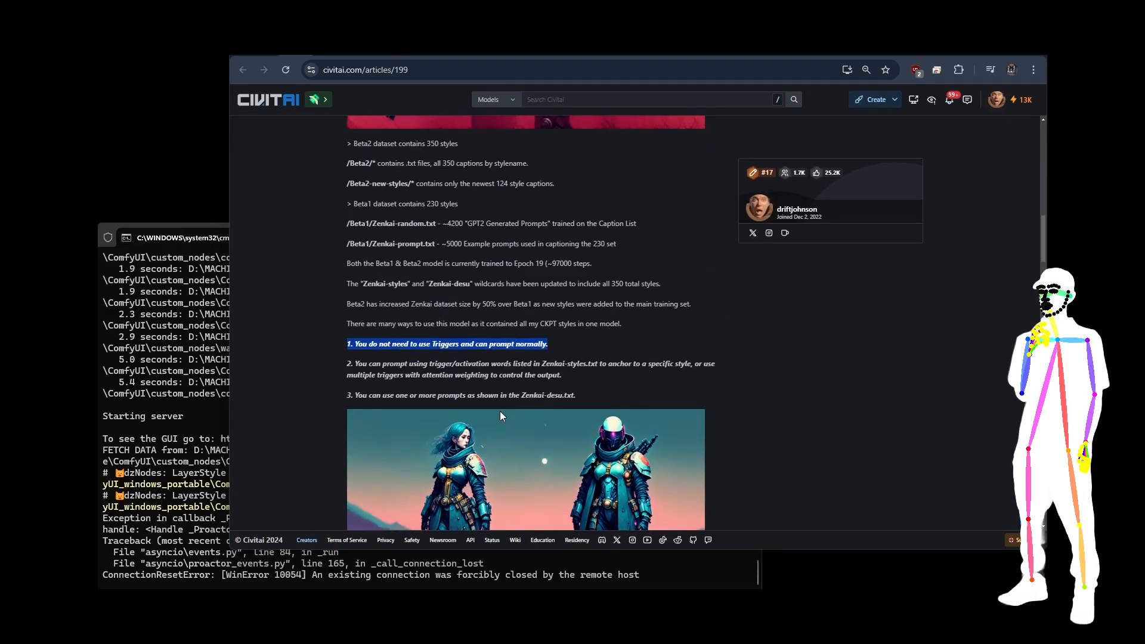
{"action": "scroll", "coordinate": [499, 410], "scroll_direction": "down", "scroll_amount": 10}
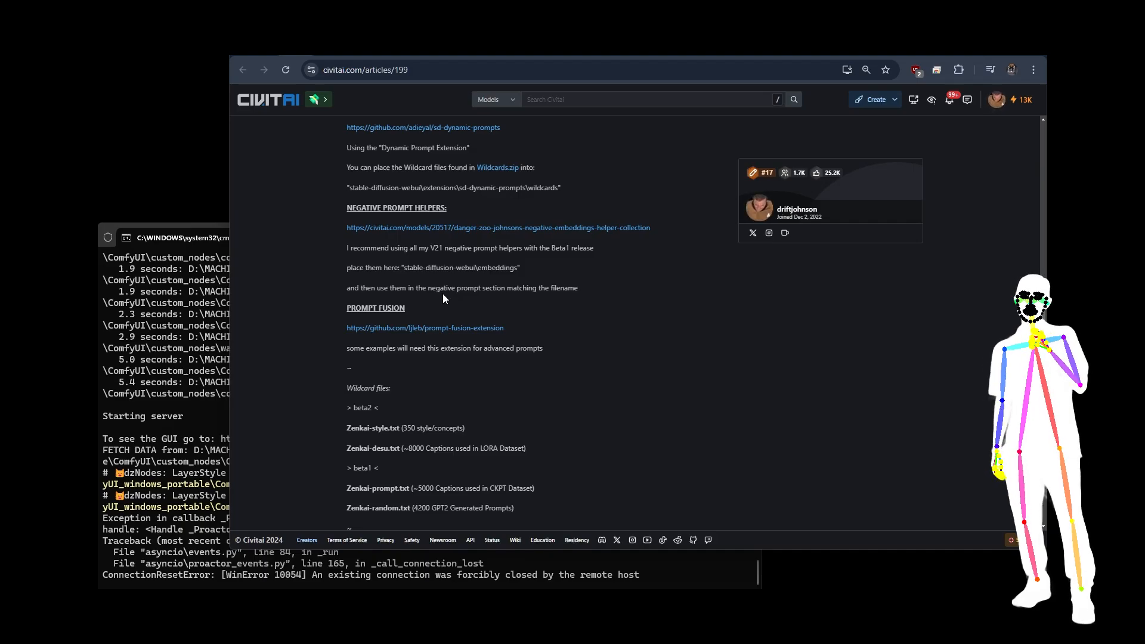
{"action": "left_click_drag", "start_coordinate": [401, 268], "coordinate": [532, 269]}
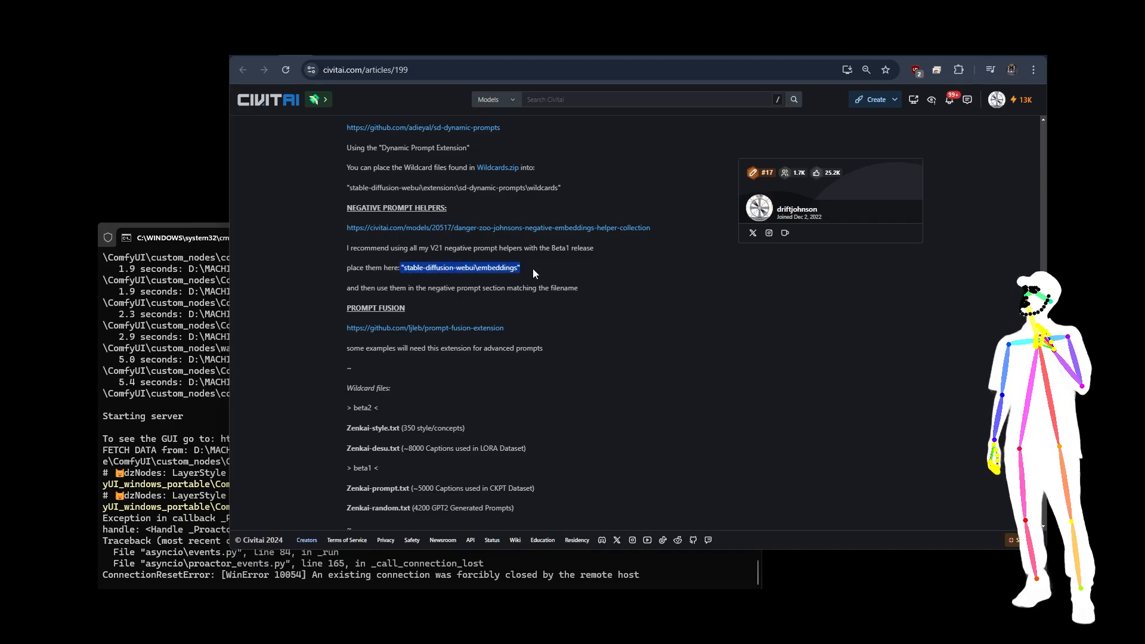
{"action": "scroll", "coordinate": [520, 364], "scroll_direction": "up", "scroll_amount": 15}
{"action": "scroll", "coordinate": [521, 369], "scroll_direction": "up", "scroll_amount": 5}
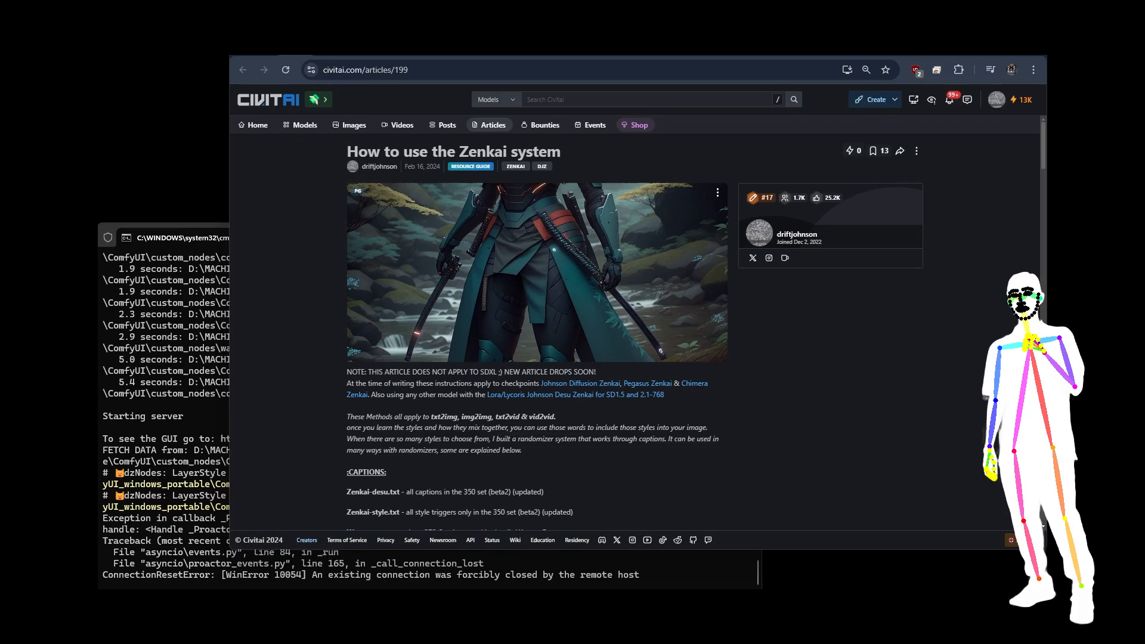
Pass over the Zenkai model page and the author's article list, switch to ComfyUI and survey the workflow's node groups
{"action": "left_click", "coordinate": [334, 47]}
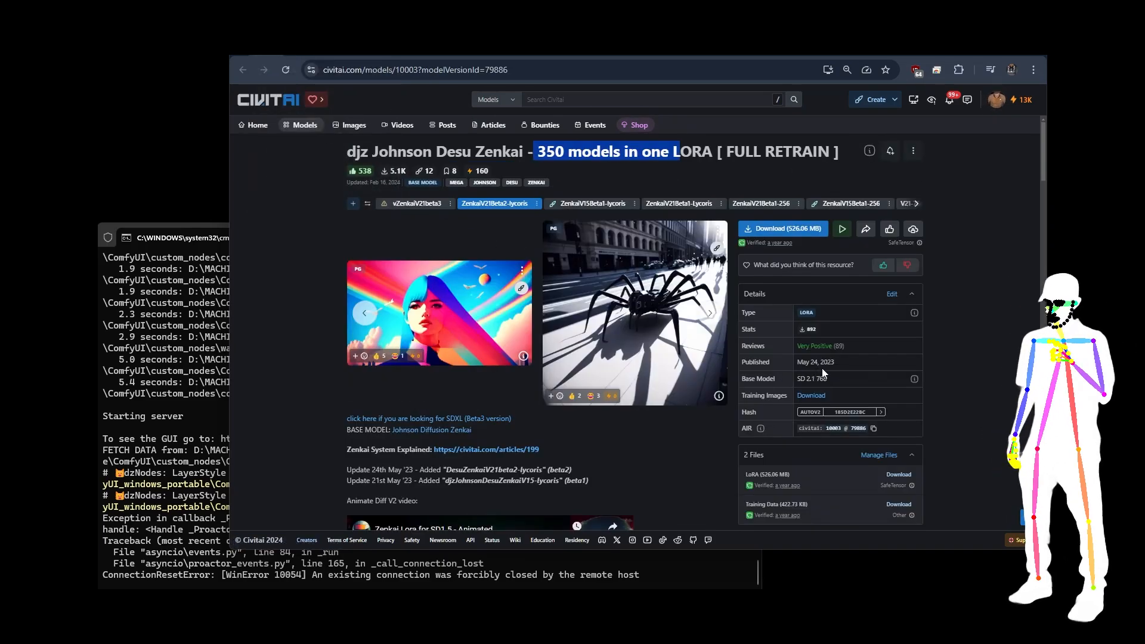
{"action": "left_click", "coordinate": [354, 49]}
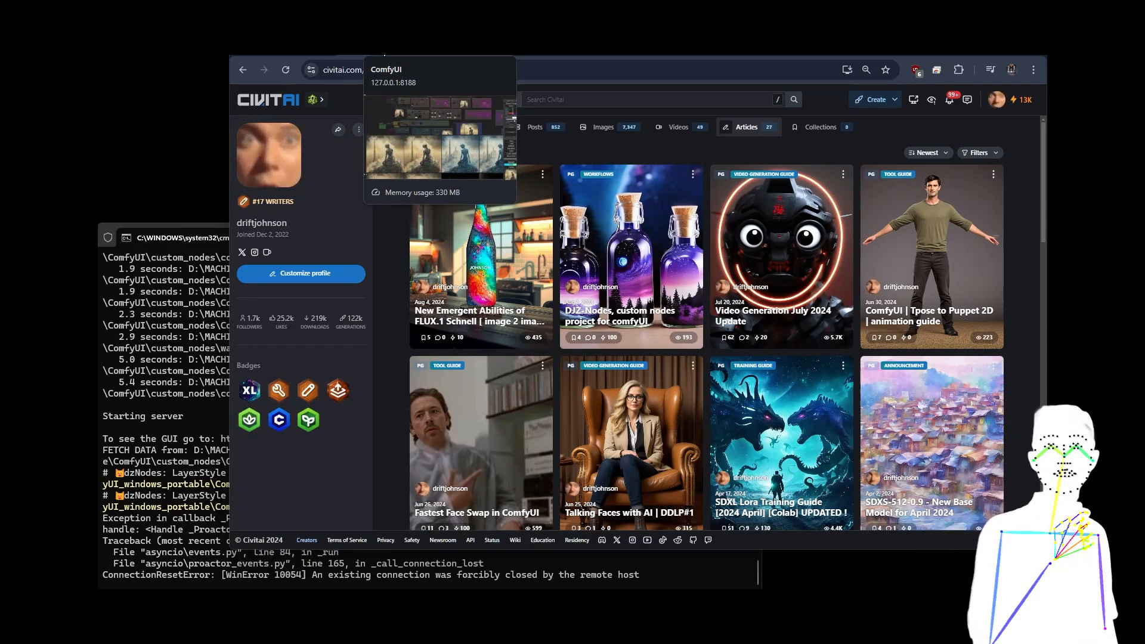
{"action": "left_click", "coordinate": [384, 52]}
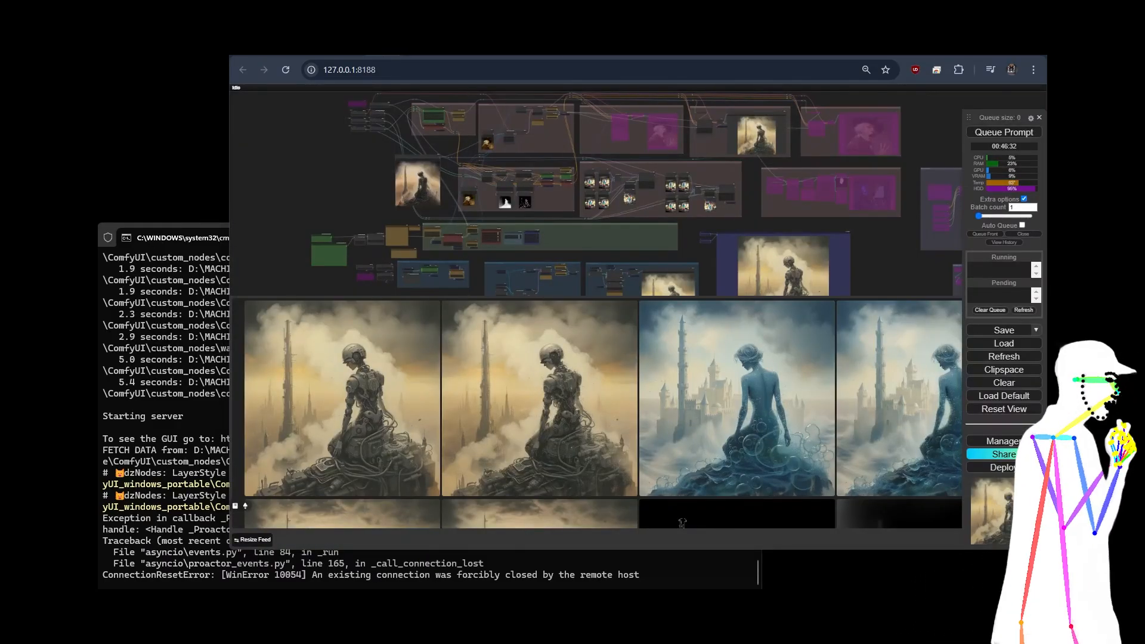
{"action": "scroll", "coordinate": [265, 165], "scroll_direction": "down", "scroll_amount": 1}
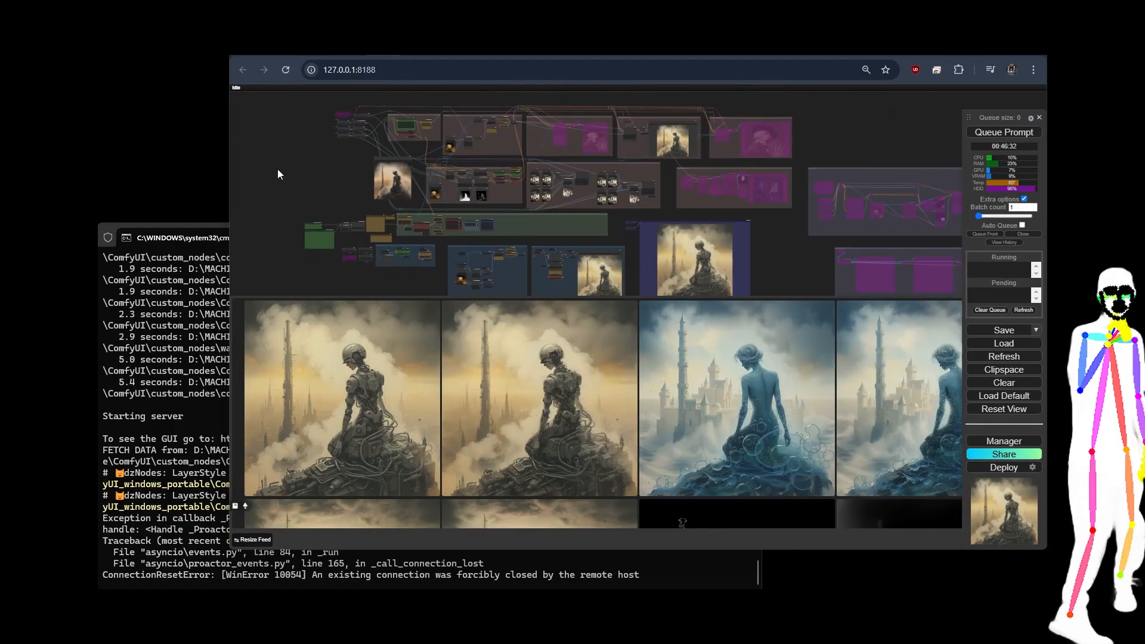
{"action": "scroll", "coordinate": [289, 170], "scroll_direction": "down", "scroll_amount": 1}
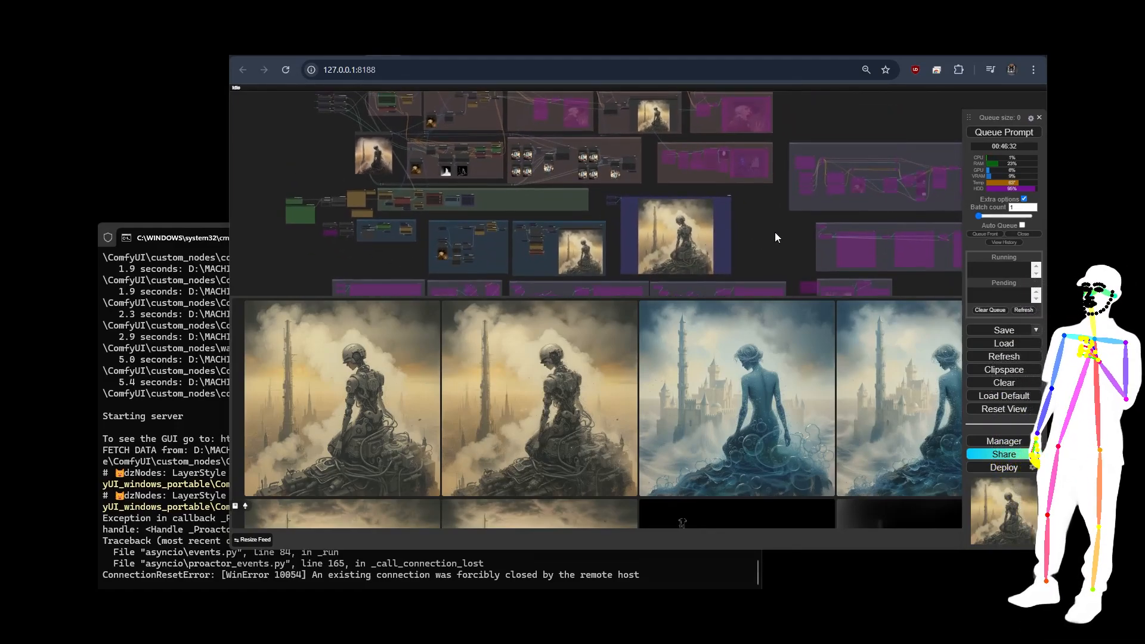
Examine the bypassed group for the man with raised hands, including its loaders, "man waving hands" prompt and input image
{"action": "left_click_drag", "start_coordinate": [775, 232], "coordinate": [547, 259]}
{"action": "scroll", "coordinate": [697, 206], "scroll_direction": "up", "scroll_amount": 10}
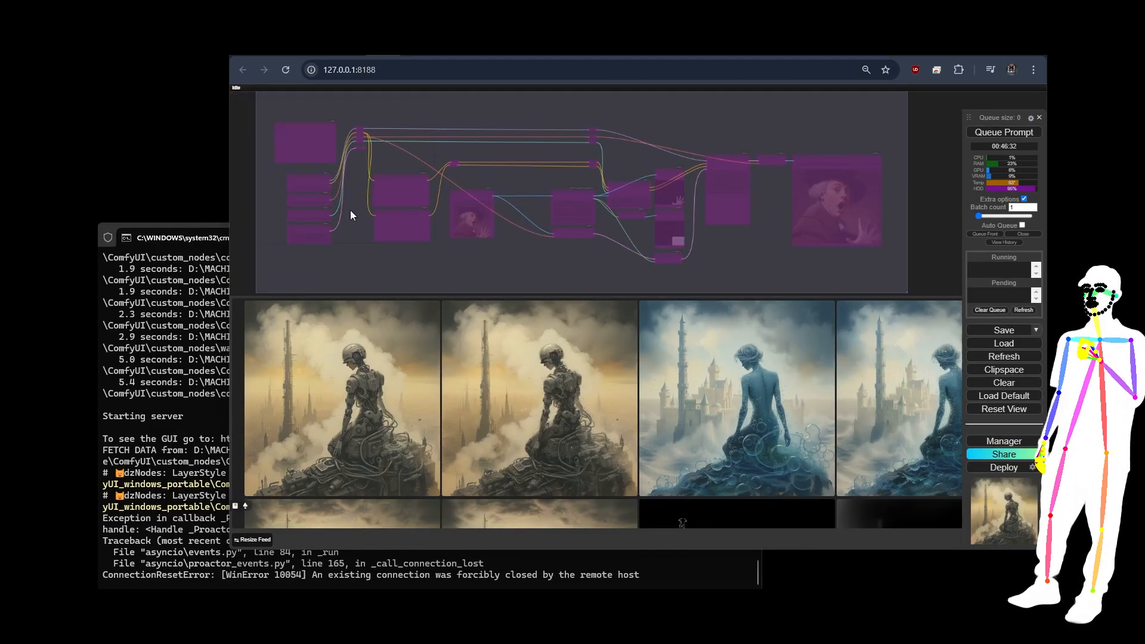
{"action": "scroll", "coordinate": [245, 148], "scroll_direction": "up", "scroll_amount": 11}
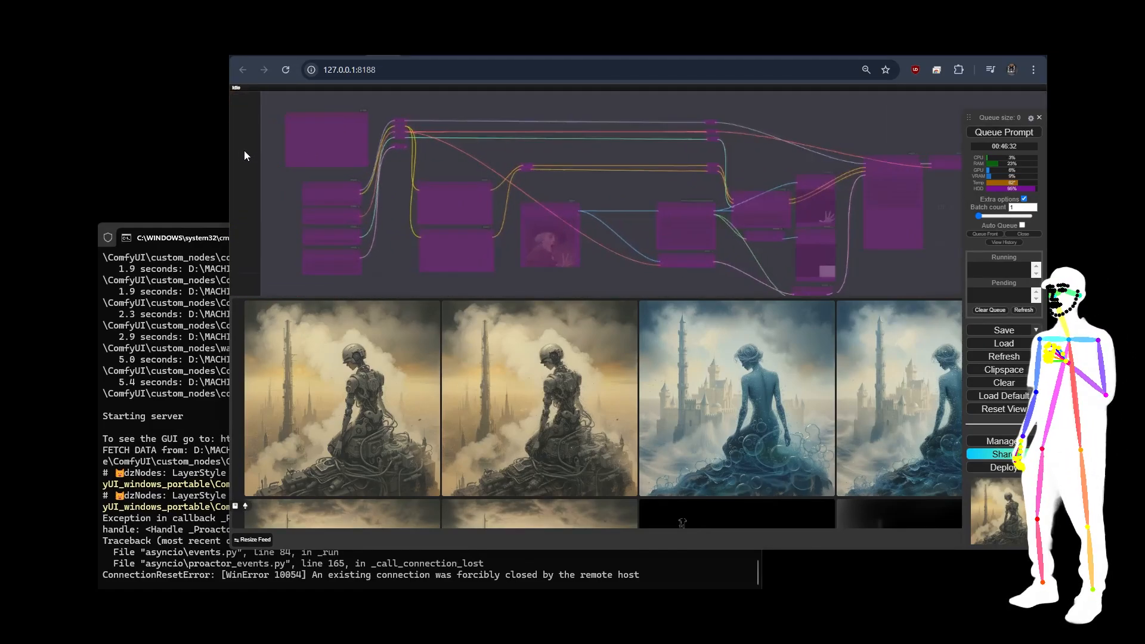
{"action": "scroll", "coordinate": [287, 159], "scroll_direction": "down", "scroll_amount": 12}
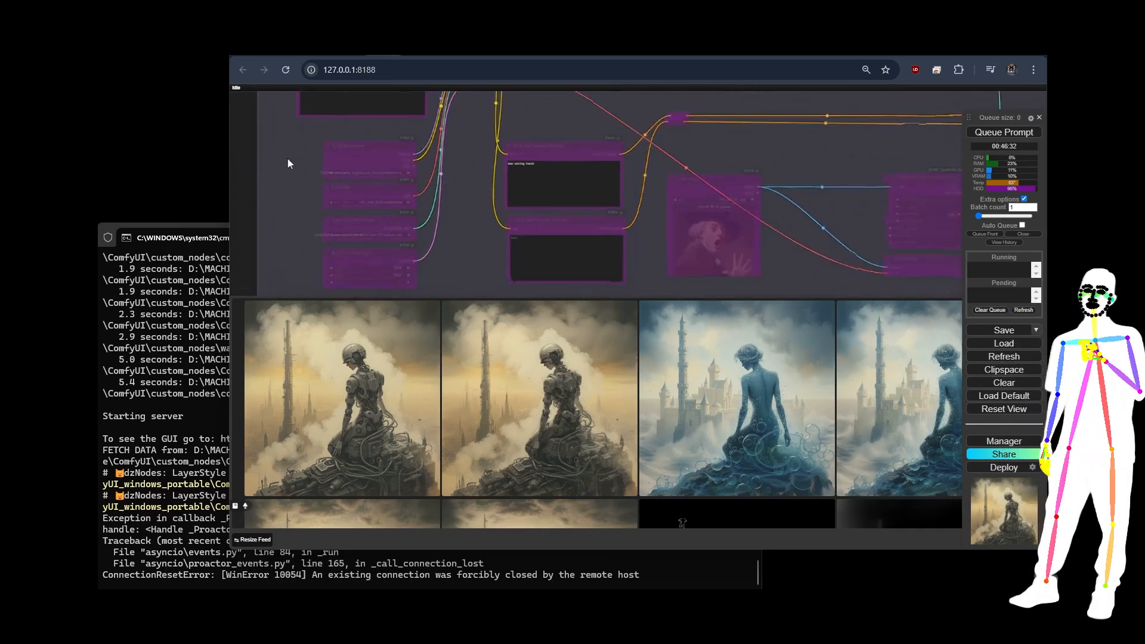
{"action": "left_click_drag", "start_coordinate": [530, 244], "coordinate": [659, 248]}
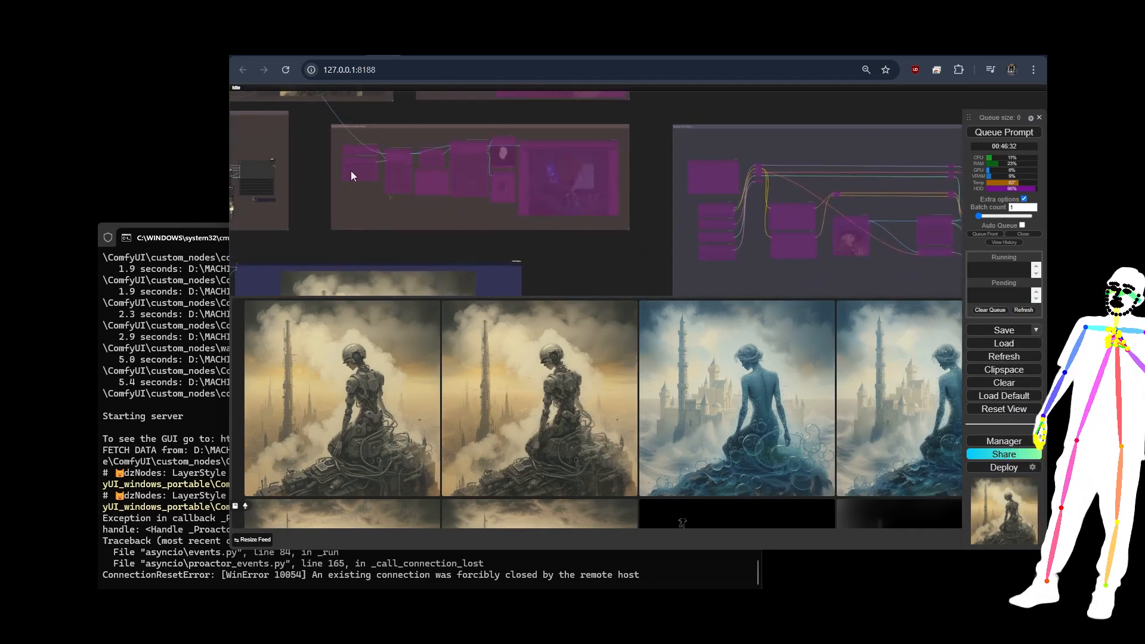
{"action": "scroll", "coordinate": [923, 267], "scroll_direction": "up", "scroll_amount": 5}
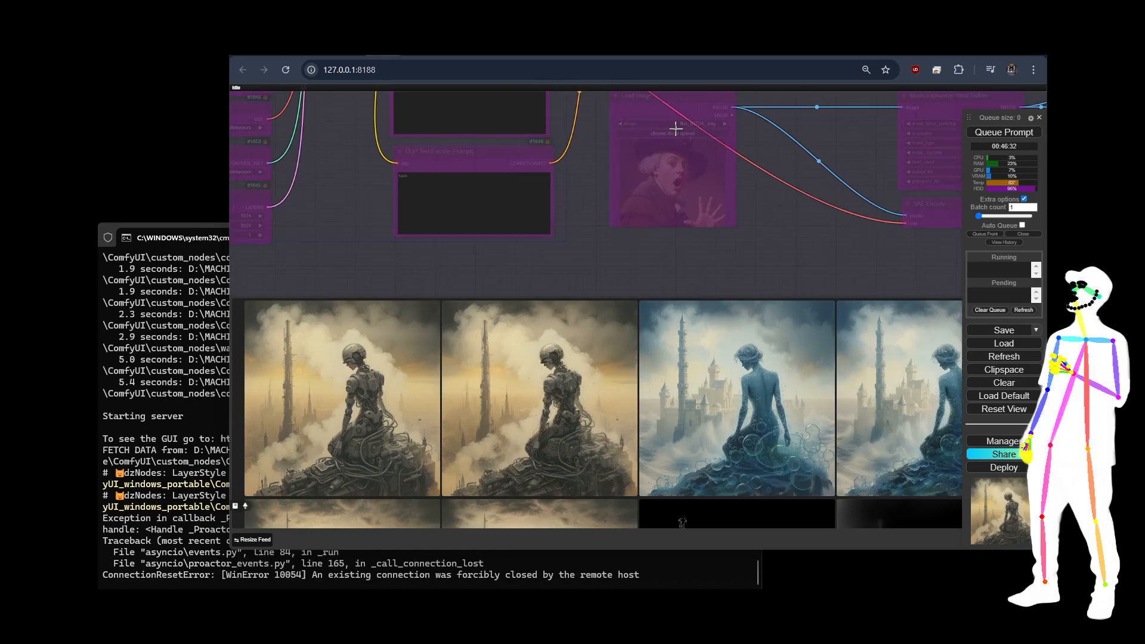
{"action": "left_click_drag", "start_coordinate": [847, 210], "coordinate": [667, 229]}
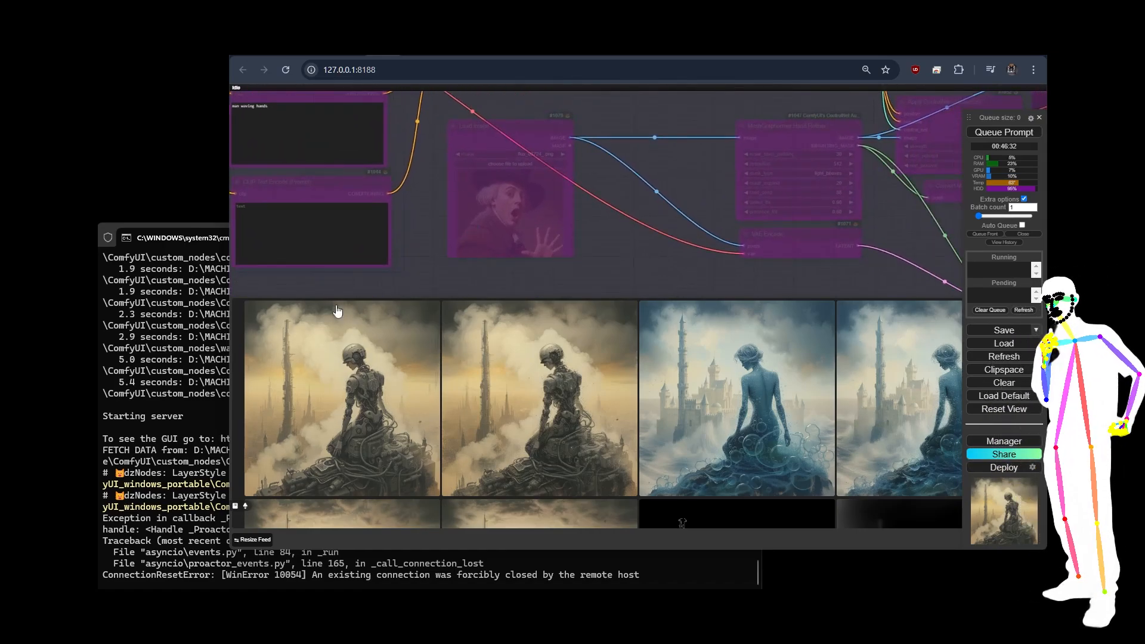
{"action": "scroll", "coordinate": [613, 212], "scroll_direction": "down", "scroll_amount": 5}
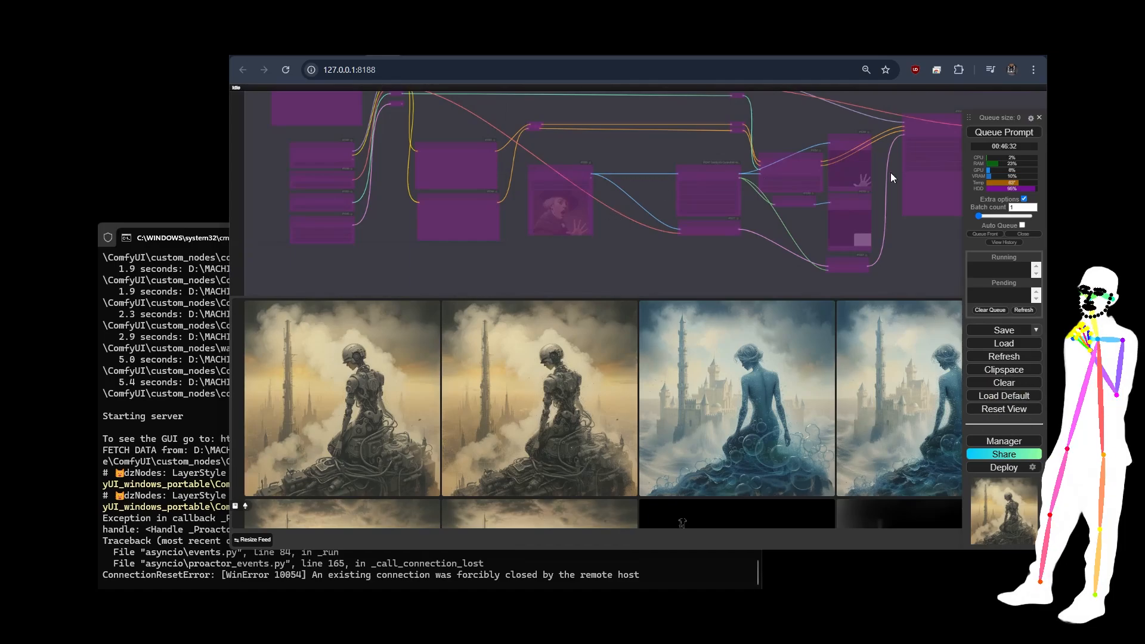
Follow the same bypassed group from the input image and VAE Encode node through to its output image
{"action": "left_click_drag", "start_coordinate": [927, 245], "coordinate": [726, 259]}
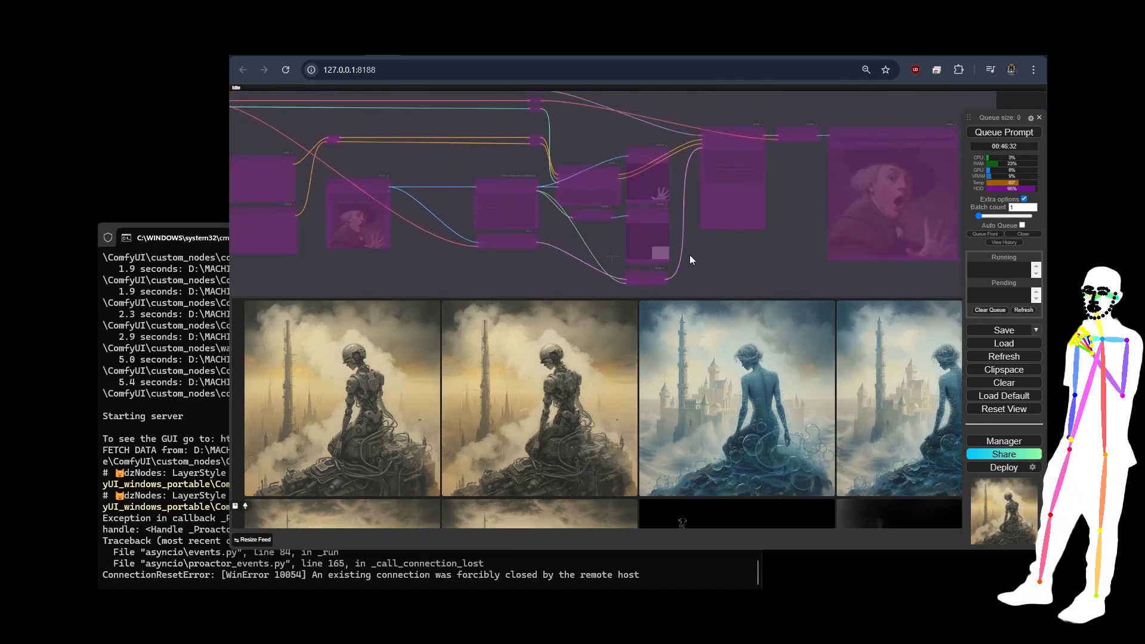
{"action": "scroll", "coordinate": [346, 251], "scroll_direction": "up", "scroll_amount": 6}
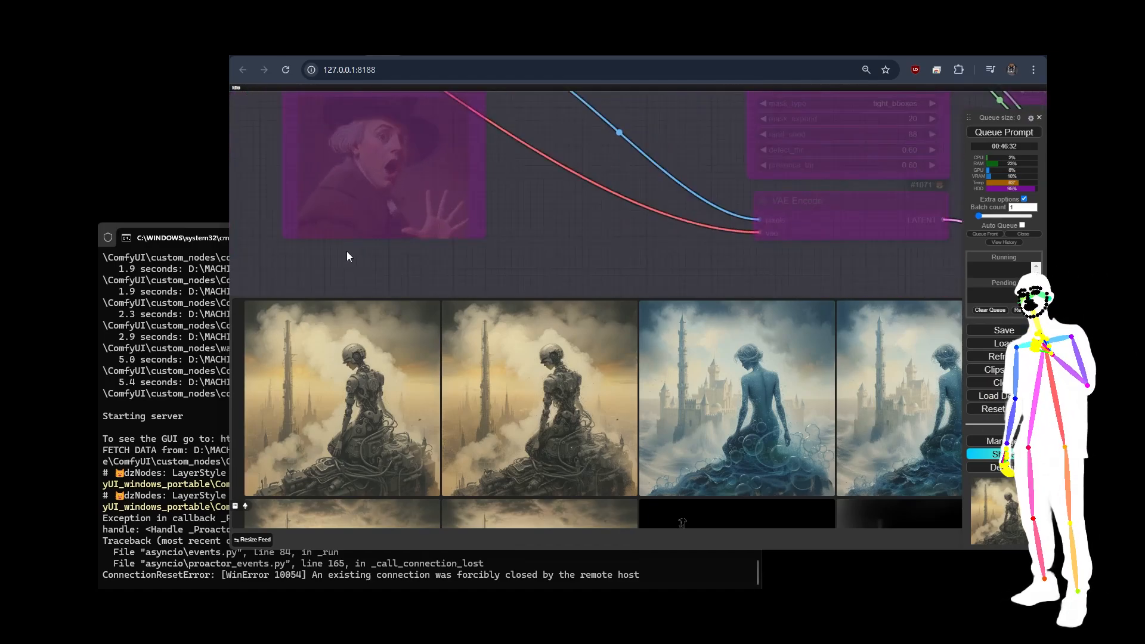
{"action": "scroll", "coordinate": [606, 185], "scroll_direction": "down", "scroll_amount": 5}
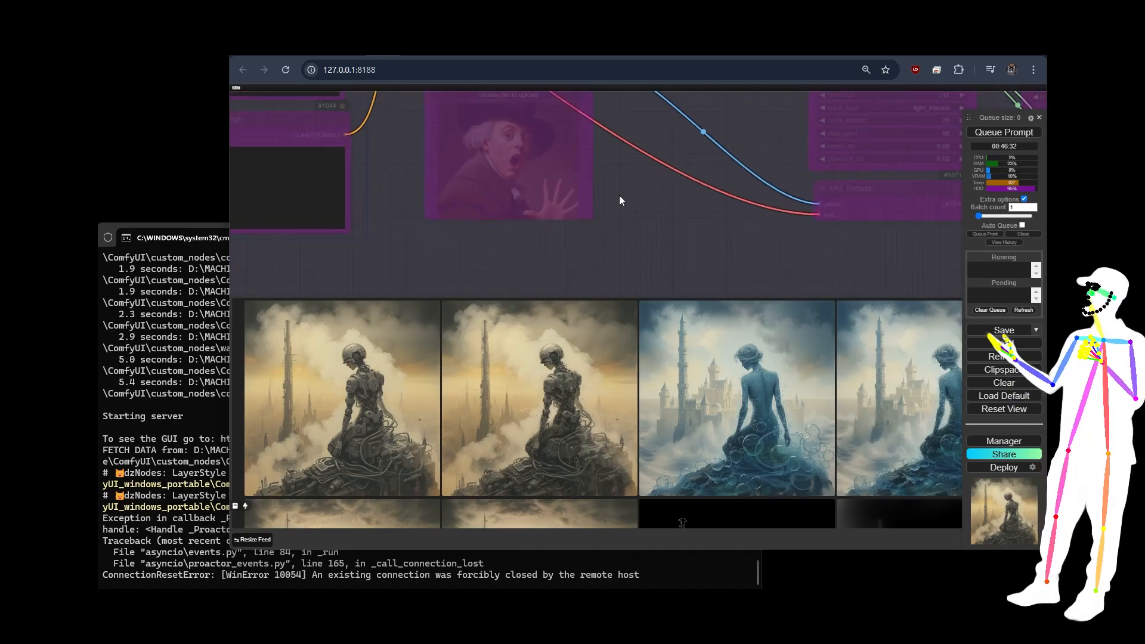
{"action": "left_click_drag", "start_coordinate": [729, 266], "coordinate": [44, 261]}
{"action": "left_click_drag", "start_coordinate": [756, 242], "coordinate": [134, 239]}
{"action": "scroll", "coordinate": [771, 220], "scroll_direction": "down", "scroll_amount": 5}
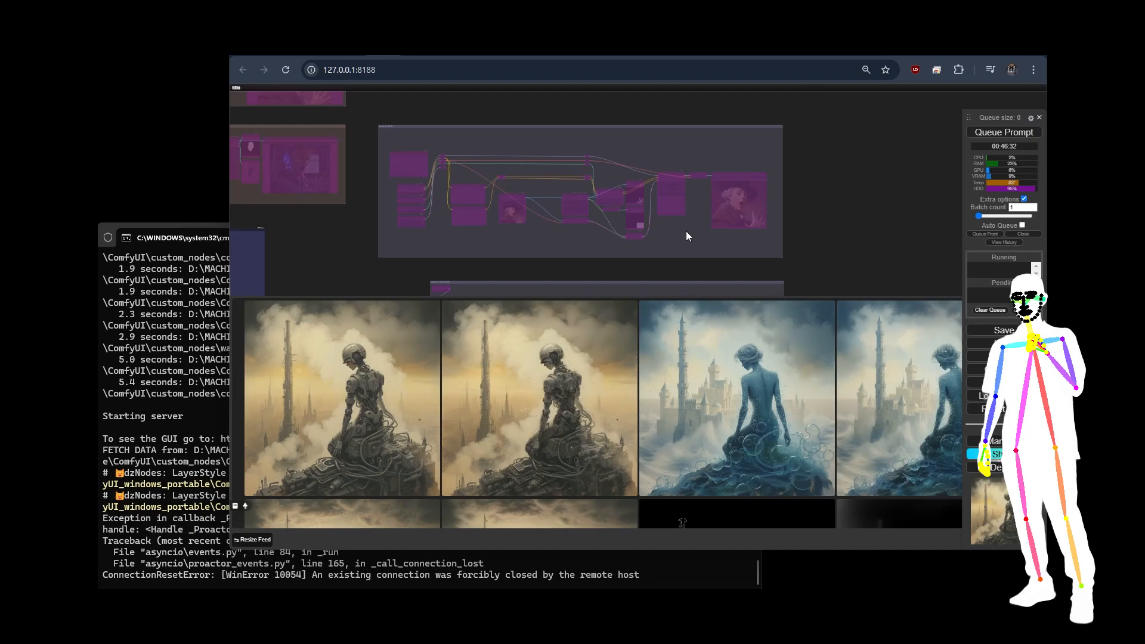
Inspect the hands group's ControlNet, mask and preview nodes, and compare them with its model loaders and text prompts
{"action": "scroll", "coordinate": [686, 231], "scroll_direction": "up", "scroll_amount": 3}
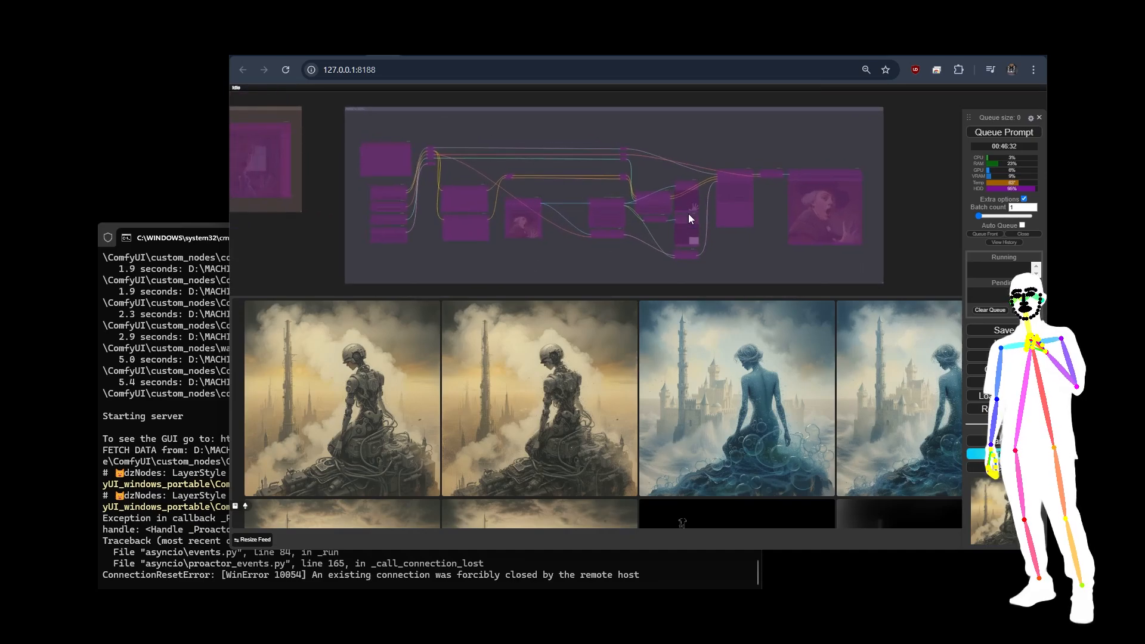
{"action": "scroll", "coordinate": [688, 215], "scroll_direction": "up", "scroll_amount": 6}
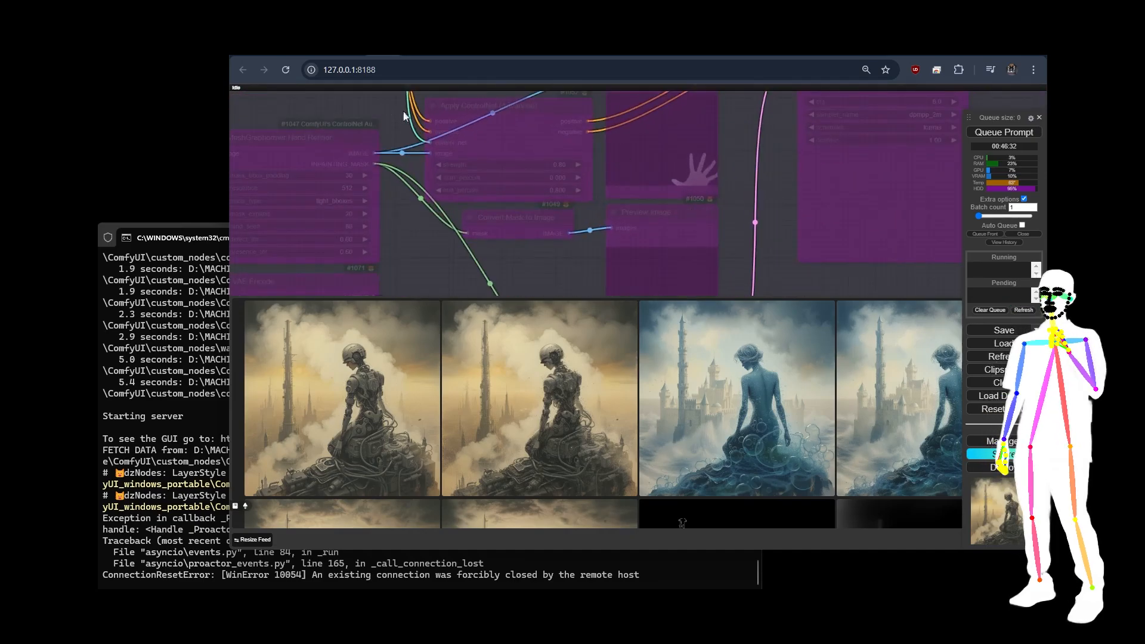
{"action": "scroll", "coordinate": [750, 198], "scroll_direction": "down", "scroll_amount": 3}
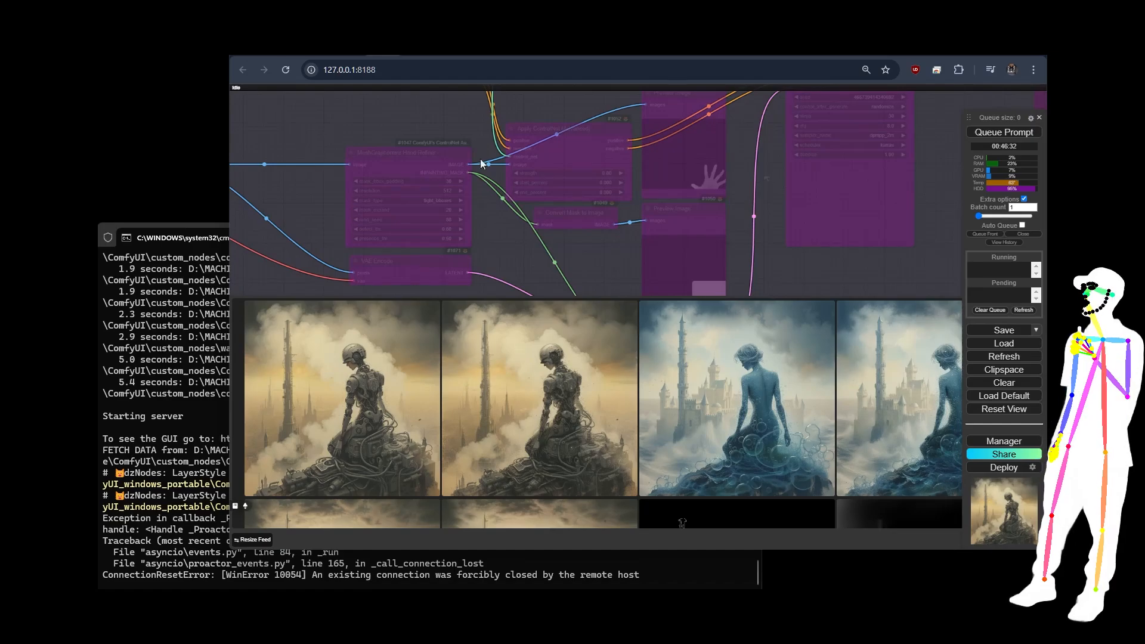
{"action": "scroll", "coordinate": [792, 199], "scroll_direction": "down", "scroll_amount": 6}
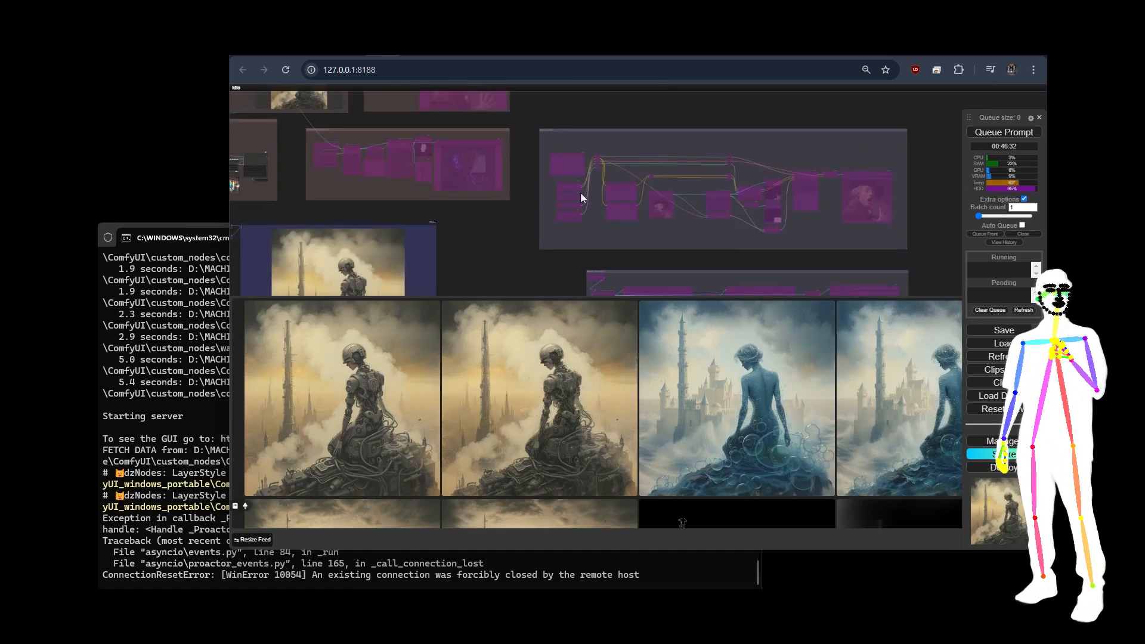
{"action": "scroll", "coordinate": [584, 197], "scroll_direction": "up", "scroll_amount": 8}
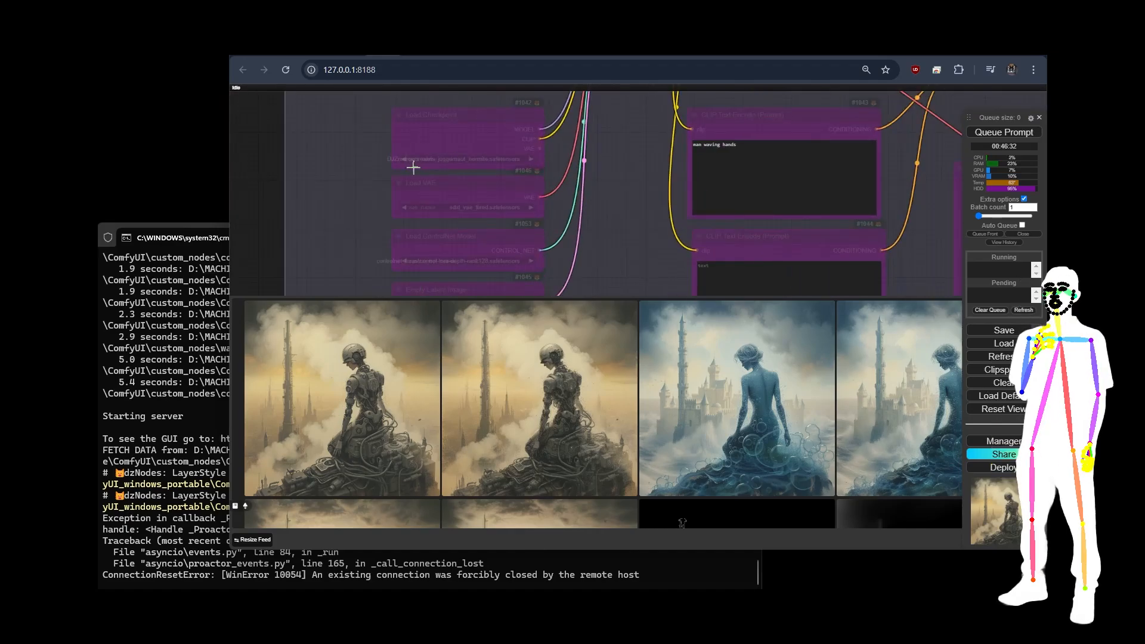
{"action": "scroll", "coordinate": [662, 169], "scroll_direction": "down", "scroll_amount": 6}
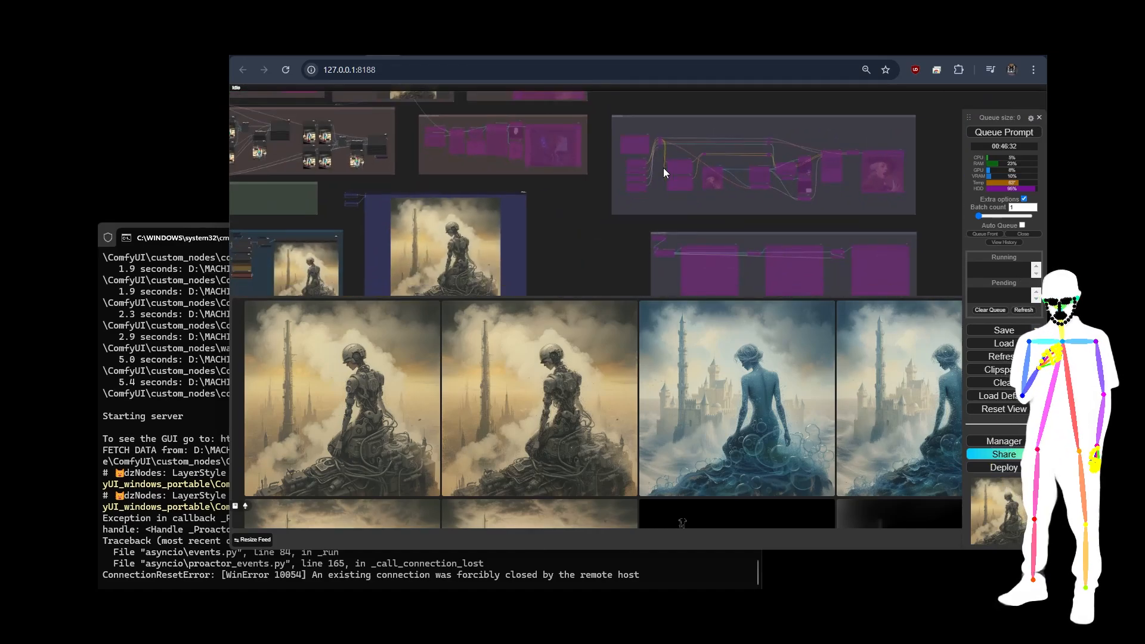
{"action": "scroll", "coordinate": [677, 211], "scroll_direction": "up", "scroll_amount": 5}
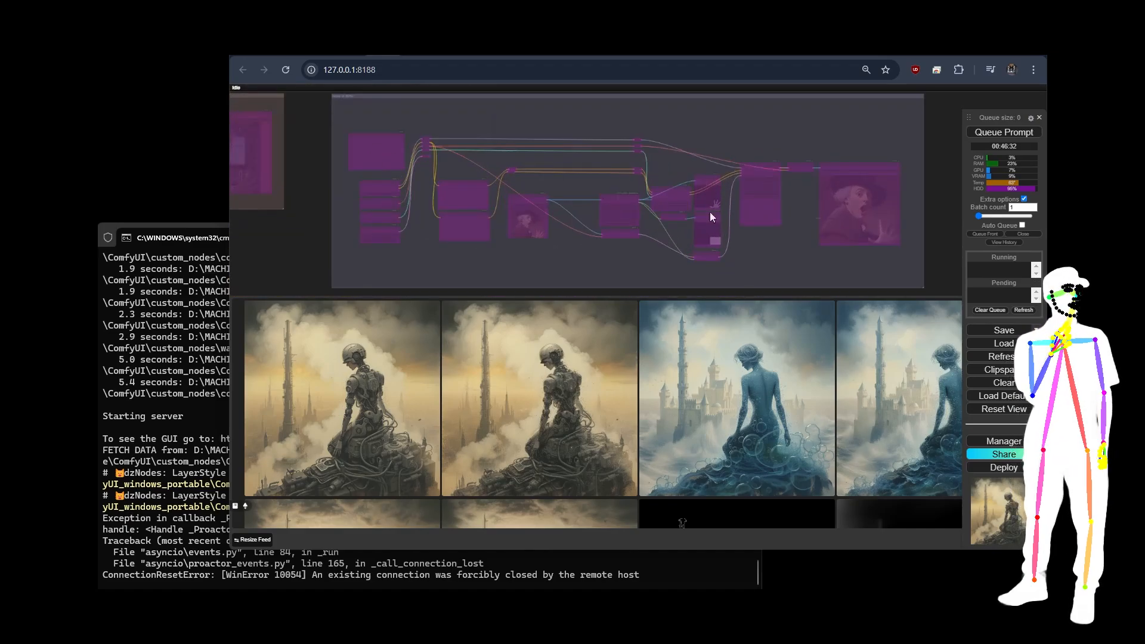
{"action": "scroll", "coordinate": [842, 134], "scroll_direction": "down", "scroll_amount": 5}
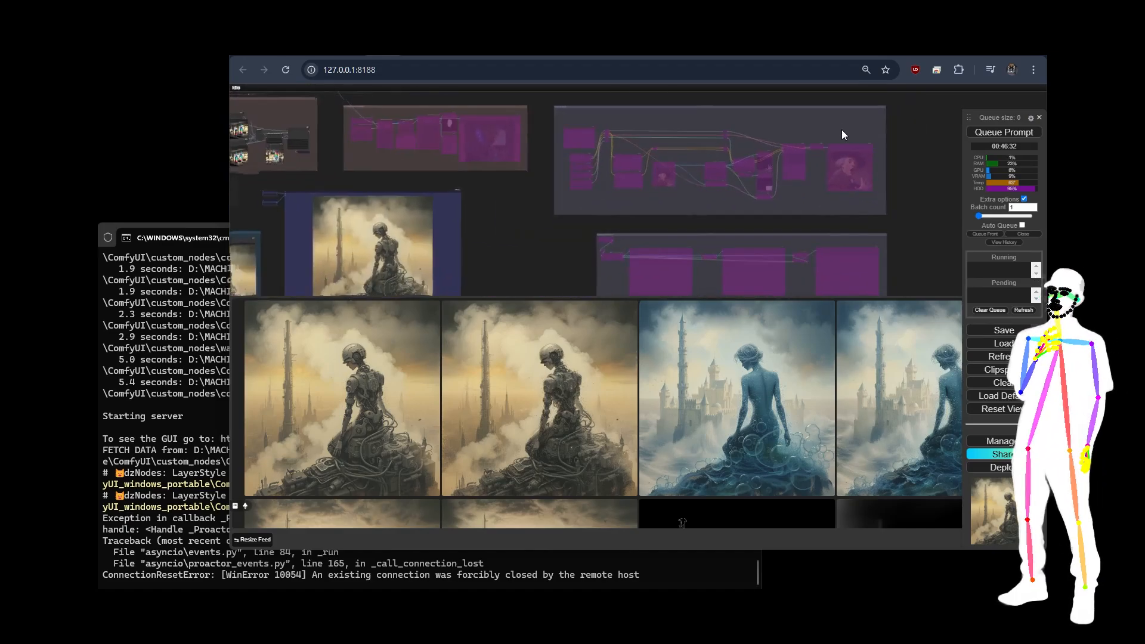
Survey the bypassed groups below the hands group, the active blue groups and the large robot image output
{"action": "scroll", "coordinate": [842, 134], "scroll_direction": "down", "scroll_amount": 3}
{"action": "left_click_drag", "start_coordinate": [631, 224], "coordinate": [573, 122]}
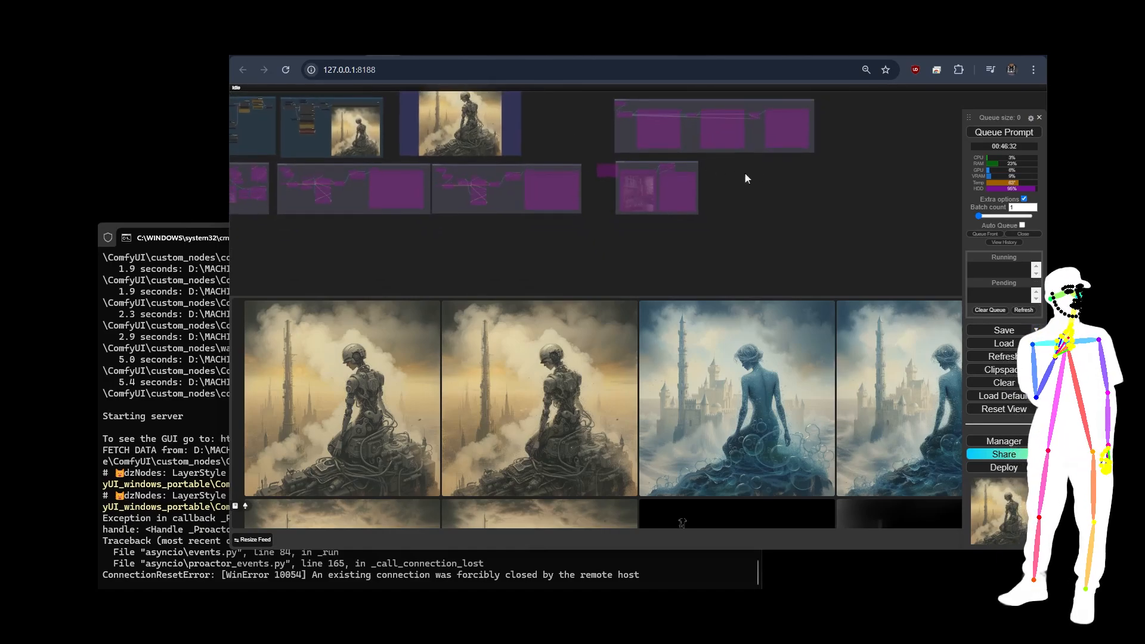
{"action": "left_click_drag", "start_coordinate": [744, 177], "coordinate": [740, 226]}
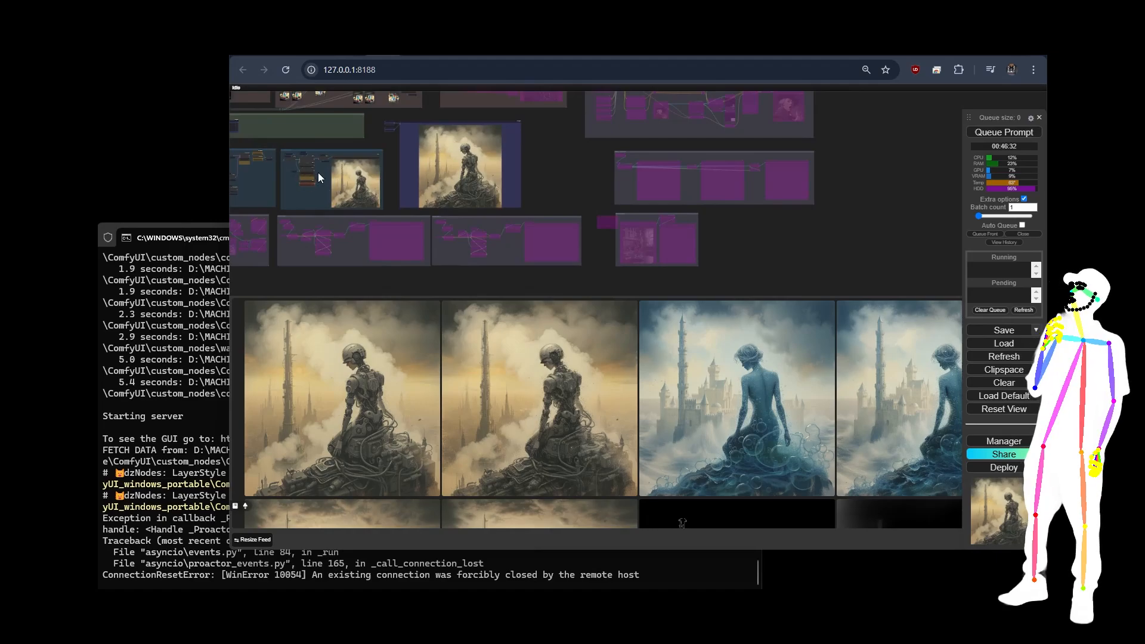
{"action": "scroll", "coordinate": [249, 164], "scroll_direction": "up", "scroll_amount": 6}
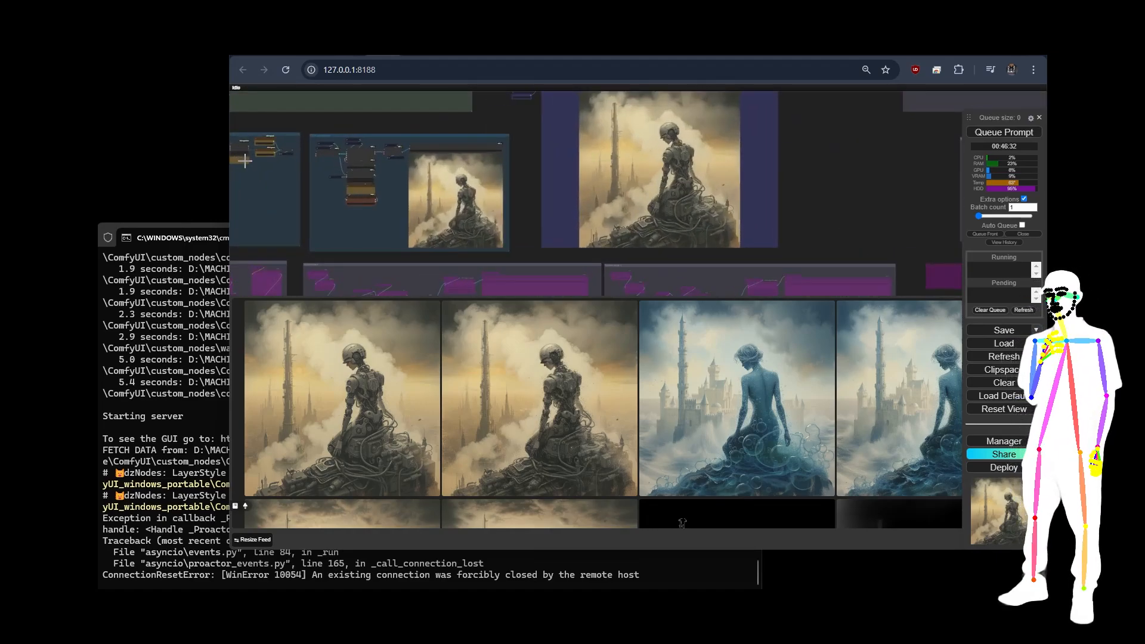
{"action": "left_click_drag", "start_coordinate": [283, 198], "coordinate": [354, 188]}
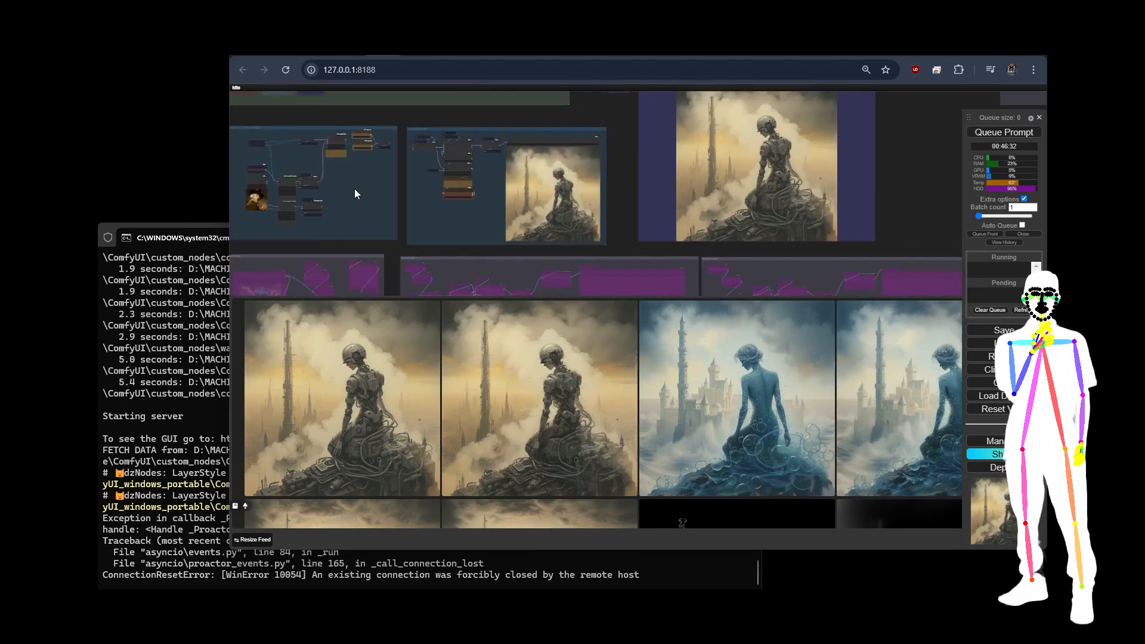
{"action": "scroll", "coordinate": [326, 206], "scroll_direction": "down", "scroll_amount": 5}
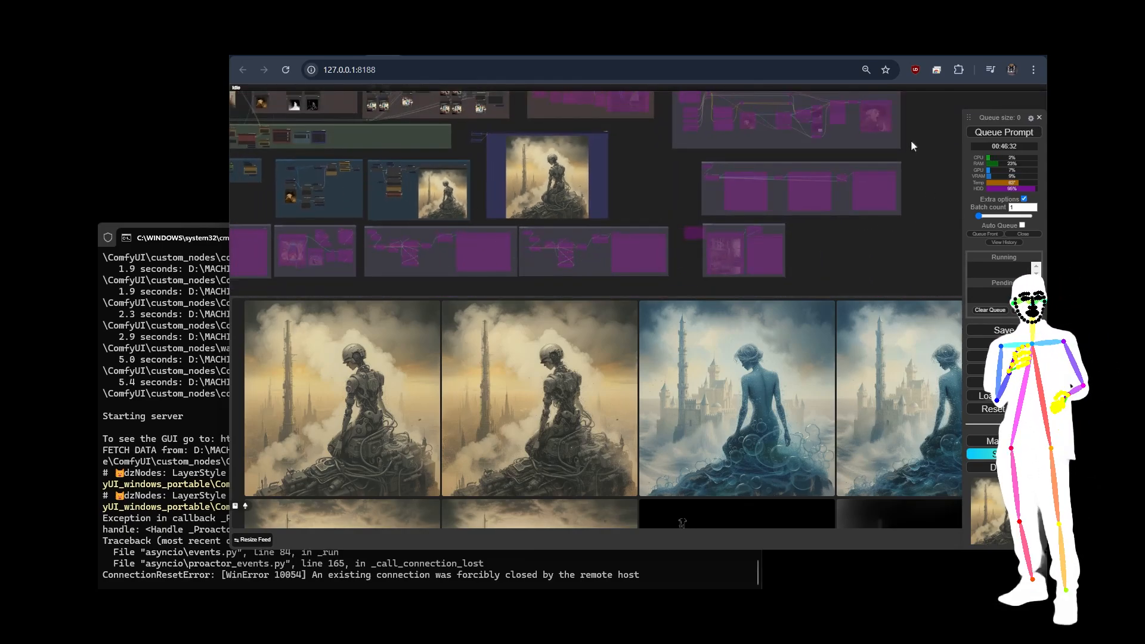
{"action": "scroll", "coordinate": [917, 137], "scroll_direction": "up", "scroll_amount": 5}
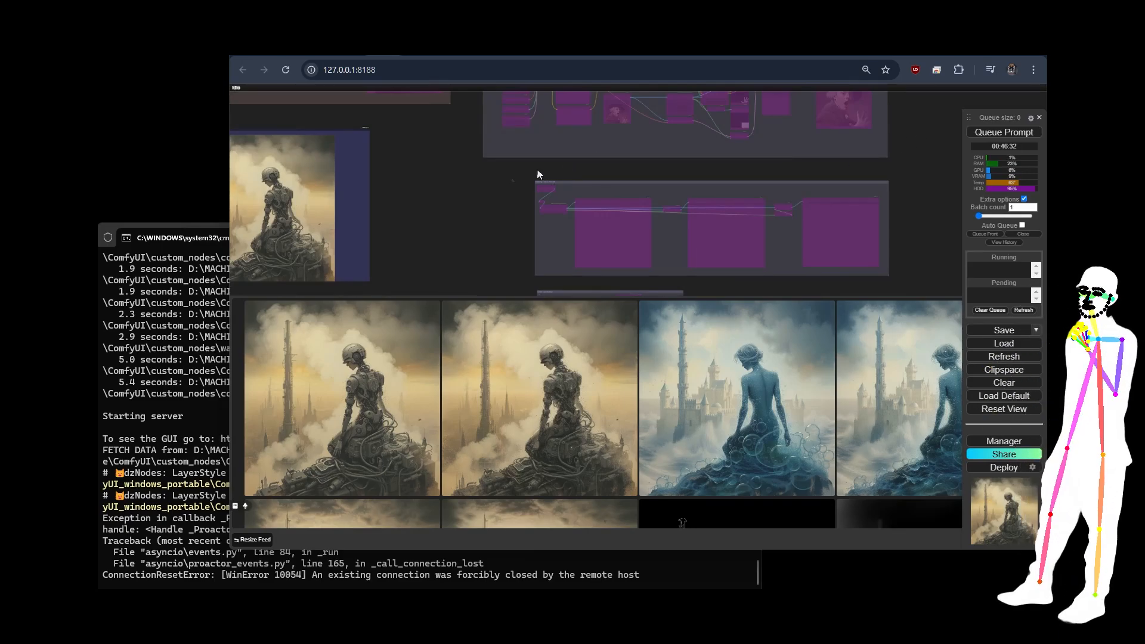
{"action": "left_click_drag", "start_coordinate": [451, 158], "coordinate": [447, 234]}
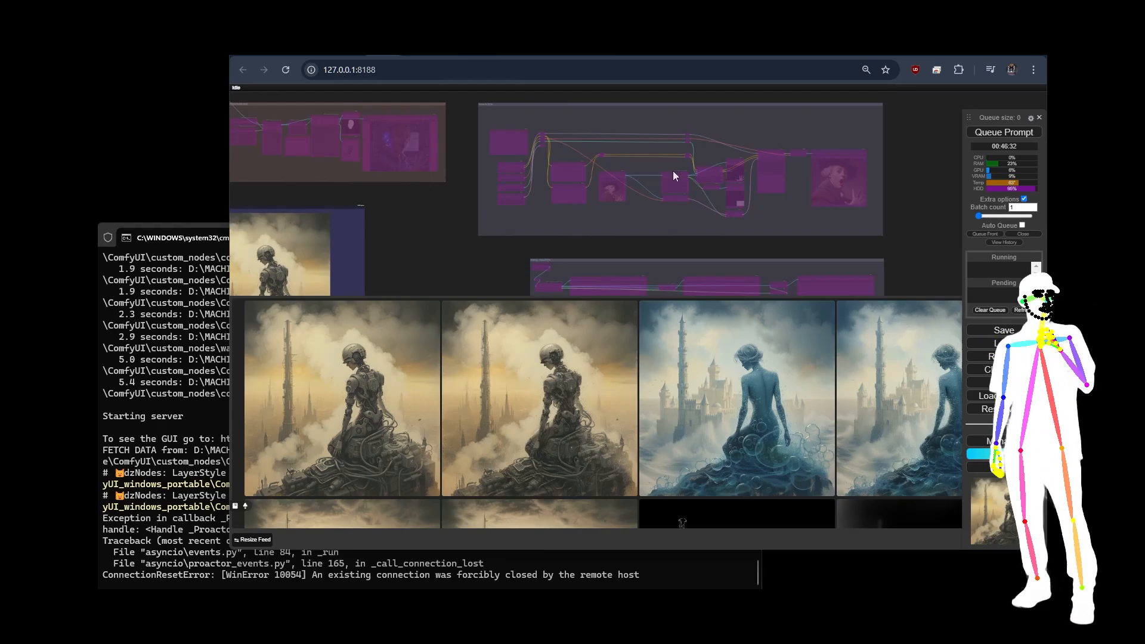
Look over the hands group once more and examine the small bypassed two-image group in the workflow's lowest row
{"action": "scroll", "coordinate": [834, 148], "scroll_direction": "up", "scroll_amount": 4}
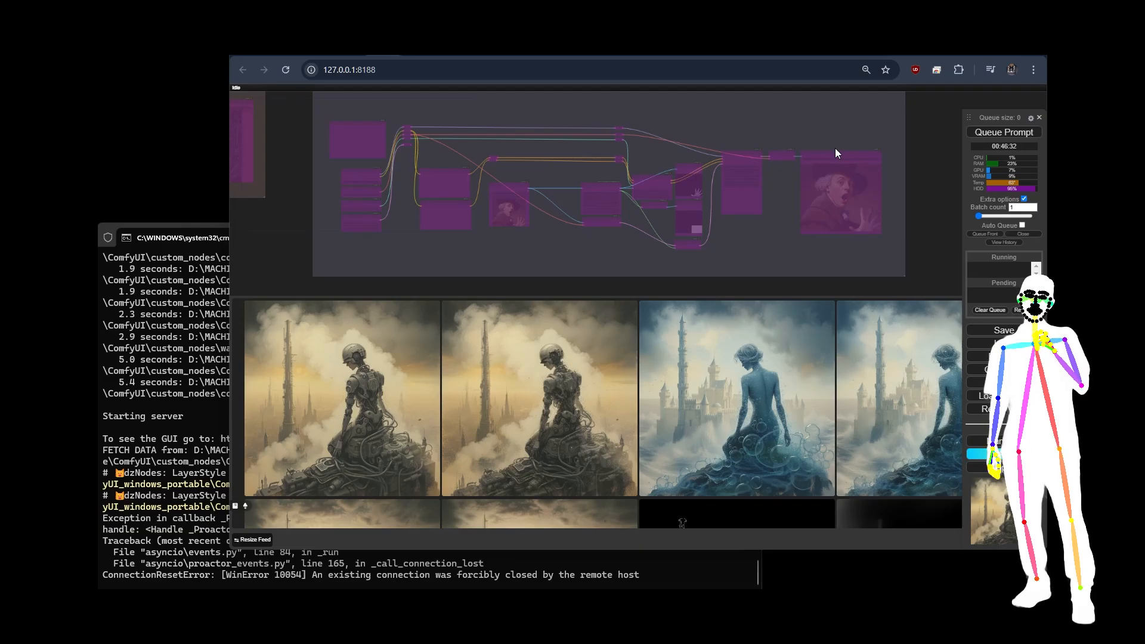
{"action": "scroll", "coordinate": [834, 148], "scroll_direction": "down", "scroll_amount": 5}
{"action": "left_click_drag", "start_coordinate": [807, 284], "coordinate": [800, 216]}
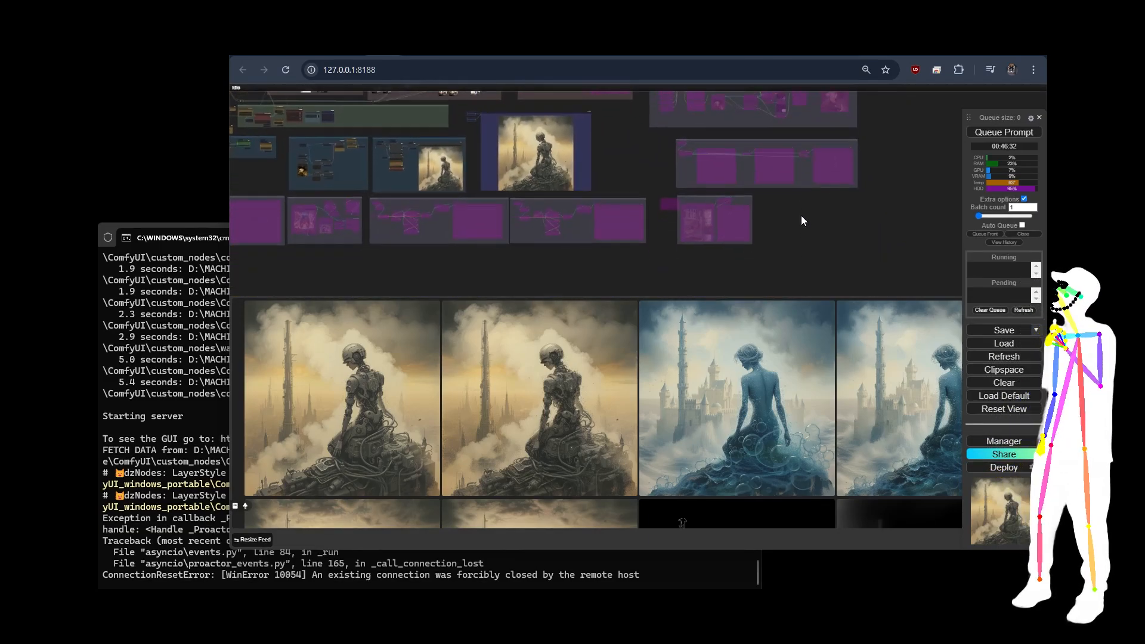
{"action": "scroll", "coordinate": [737, 221], "scroll_direction": "up", "scroll_amount": 5}
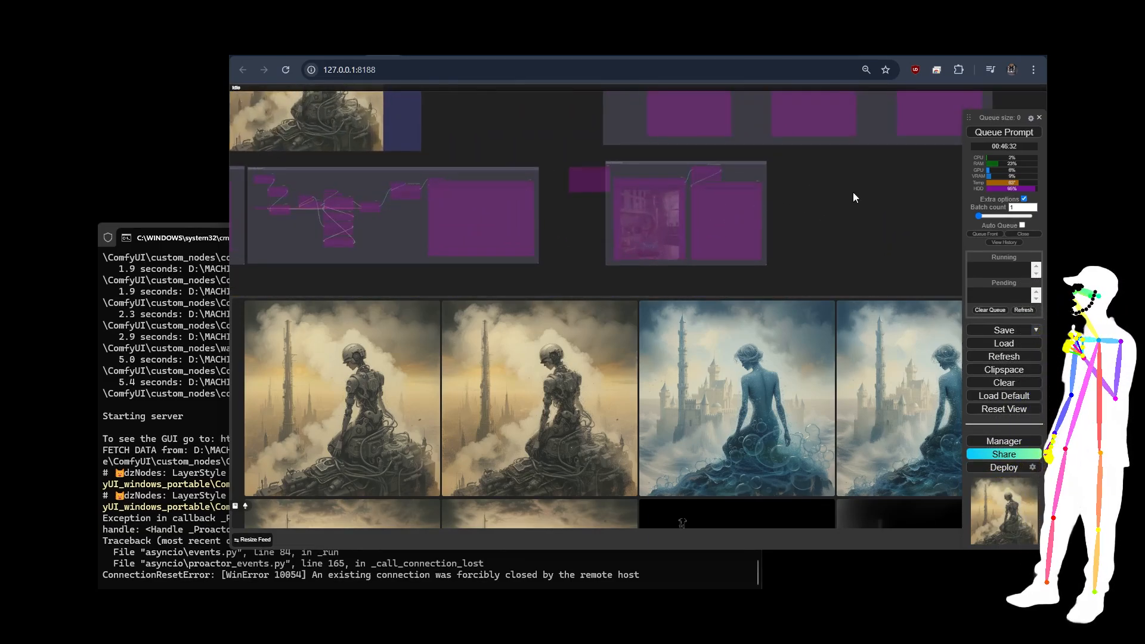
{"action": "left_click_drag", "start_coordinate": [852, 198], "coordinate": [803, 183]}
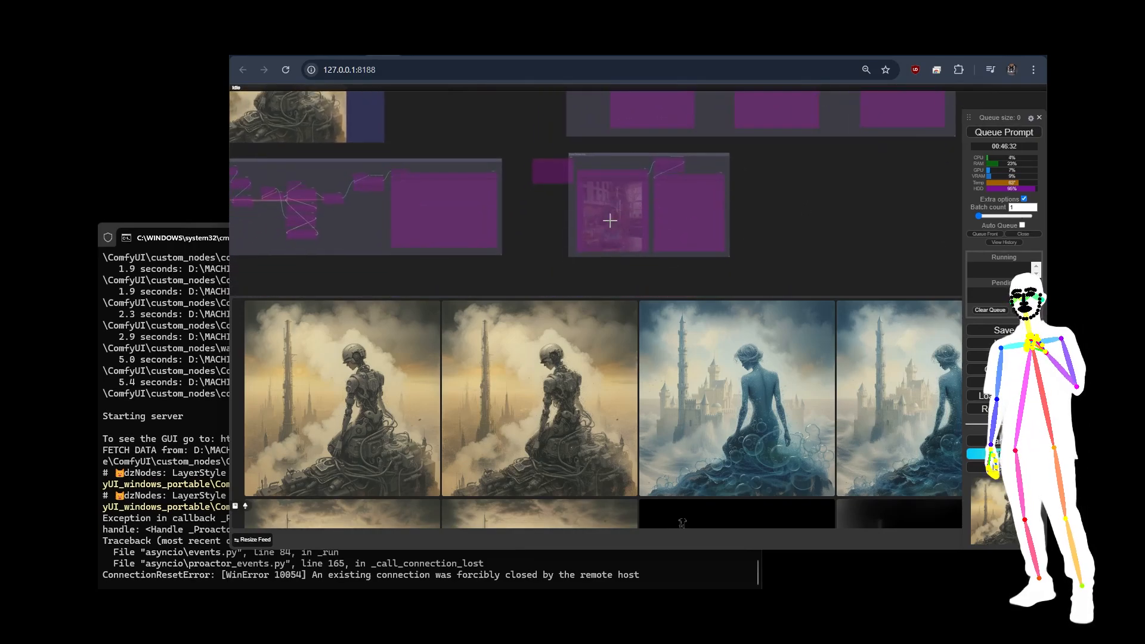
Survey the workflow from the lowest row up, and examine the Image Comparer node with its kolors_base and baseOut image inputs
{"action": "scroll", "coordinate": [817, 225], "scroll_direction": "down", "scroll_amount": 8}
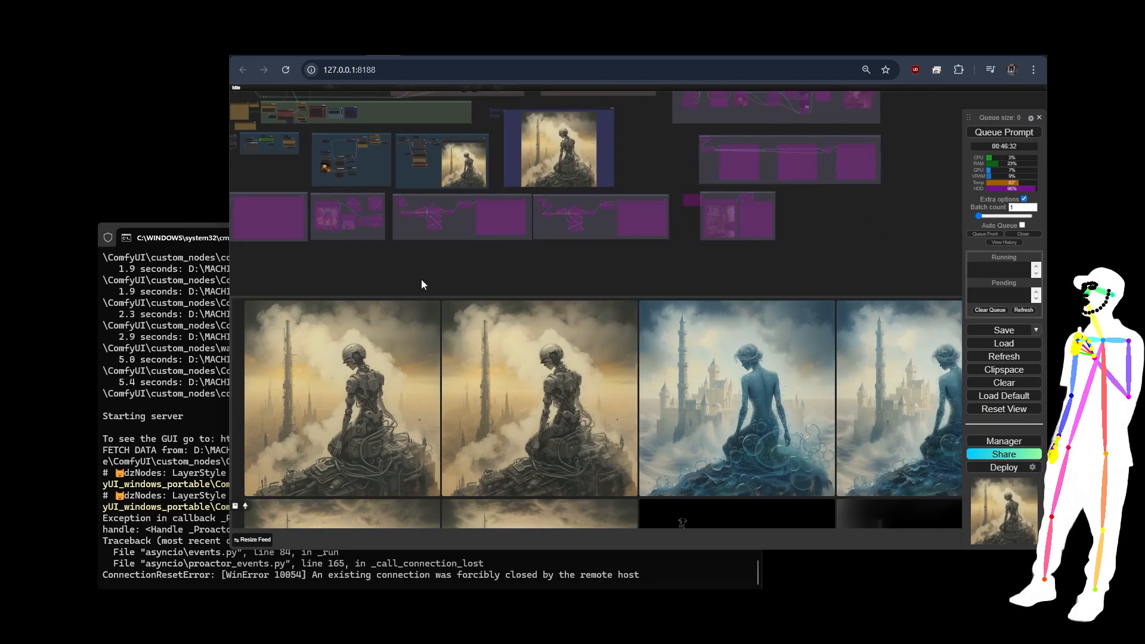
{"action": "left_click_drag", "start_coordinate": [421, 284], "coordinate": [590, 324]}
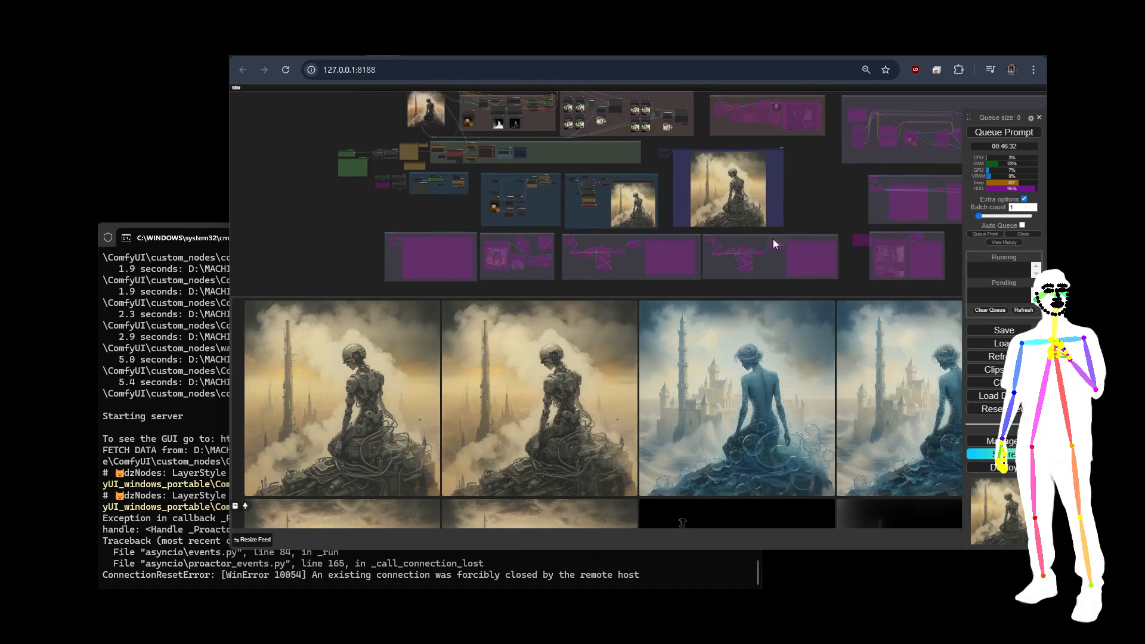
{"action": "scroll", "coordinate": [712, 179], "scroll_direction": "up", "scroll_amount": 7}
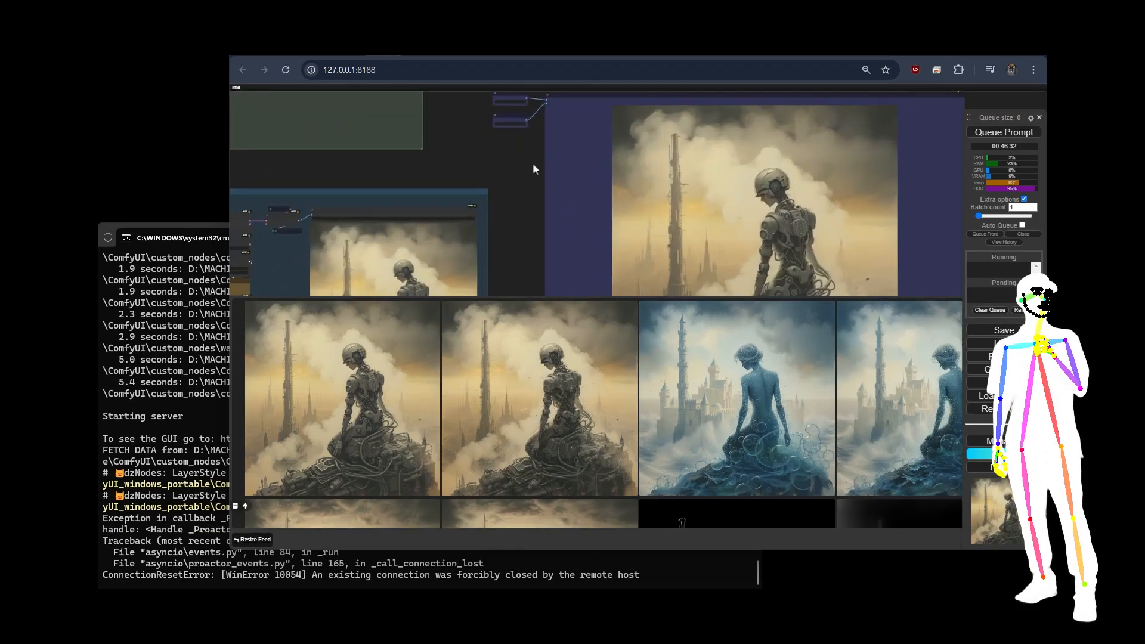
{"action": "scroll", "coordinate": [485, 108], "scroll_direction": "up", "scroll_amount": 5}
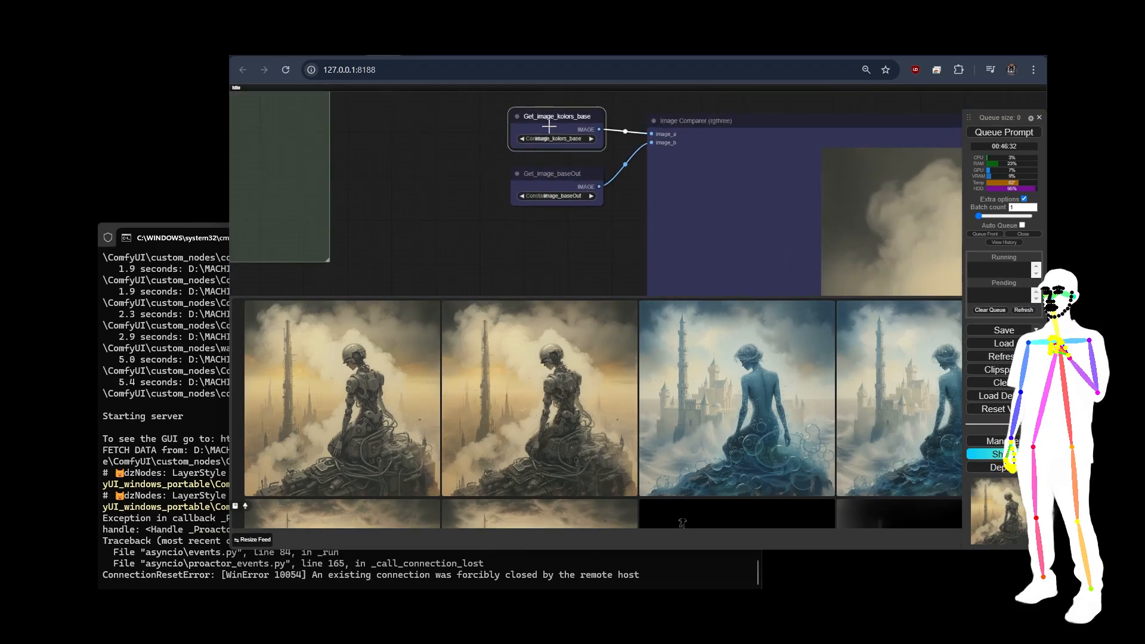
{"action": "scroll", "coordinate": [549, 178], "scroll_direction": "down", "scroll_amount": 6}
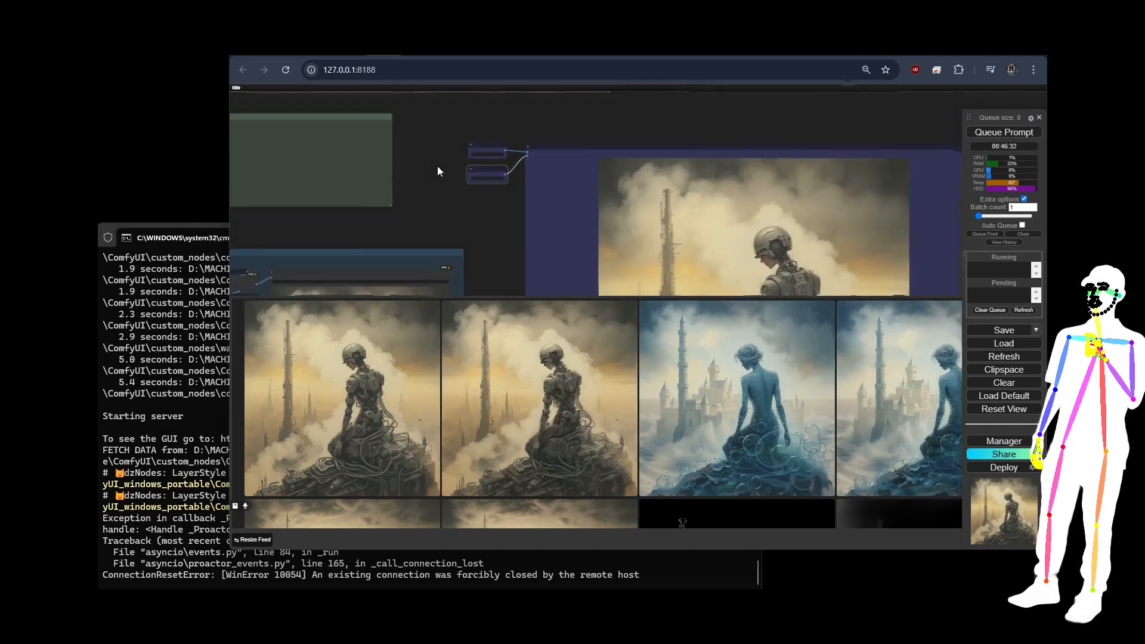
{"action": "left_click_drag", "start_coordinate": [477, 191], "coordinate": [534, 149]}
{"action": "scroll", "coordinate": [810, 199], "scroll_direction": "up", "scroll_amount": 3}
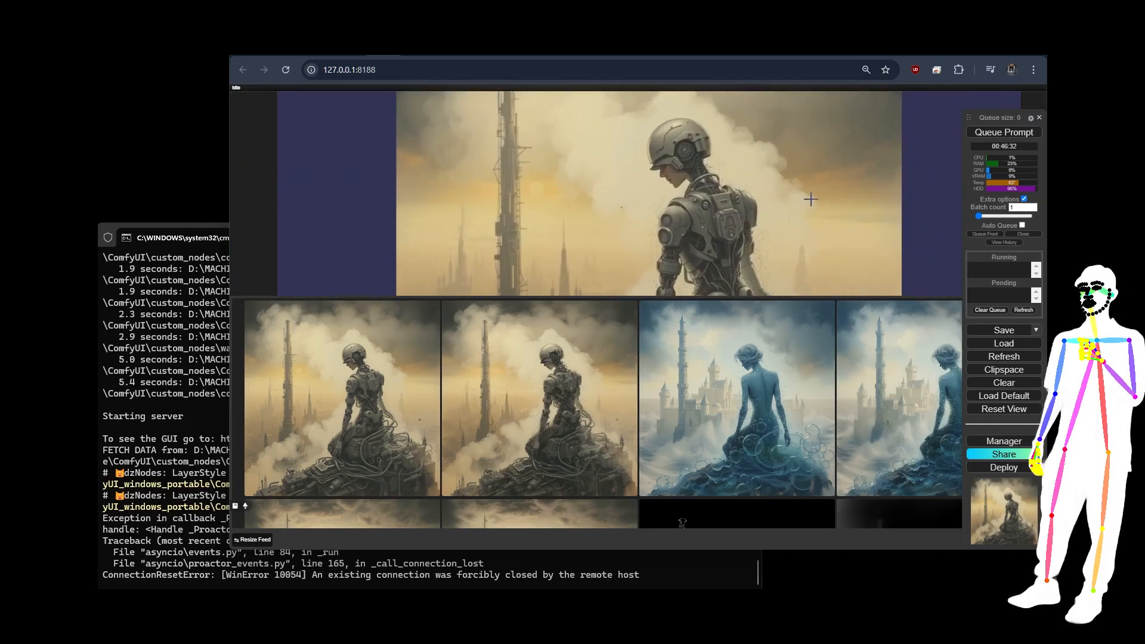
{"action": "scroll", "coordinate": [786, 218], "scroll_direction": "down", "scroll_amount": 5}
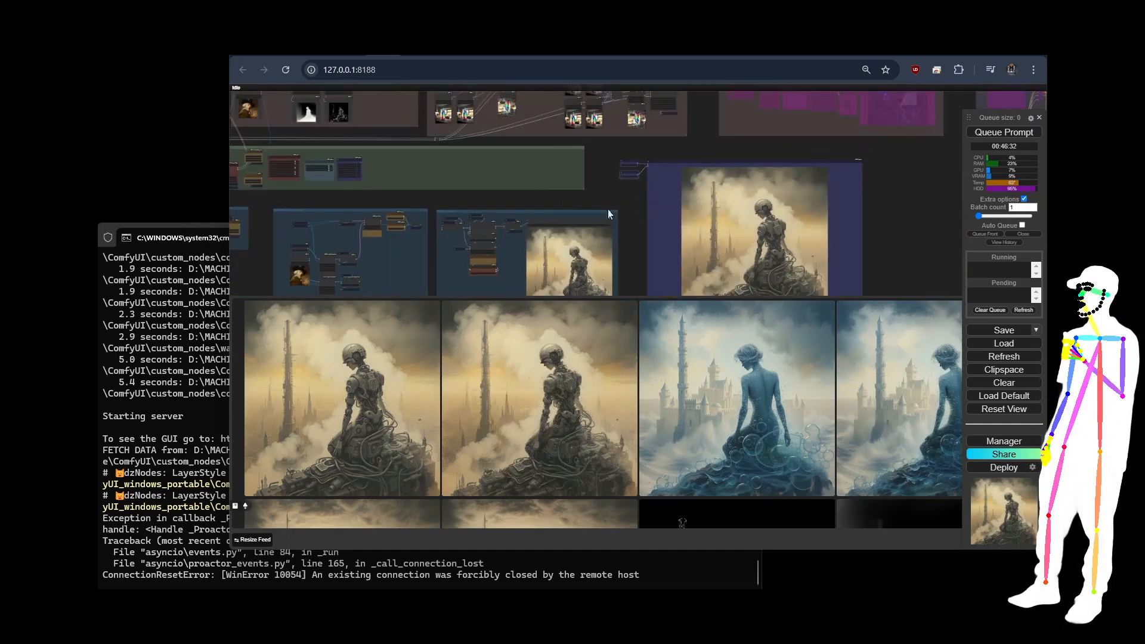
Trace the prompt section at the start of the workflow from the green text nodes through to the SDXL Prompt Styler
{"action": "left_click_drag", "start_coordinate": [546, 206], "coordinate": [961, 185]}
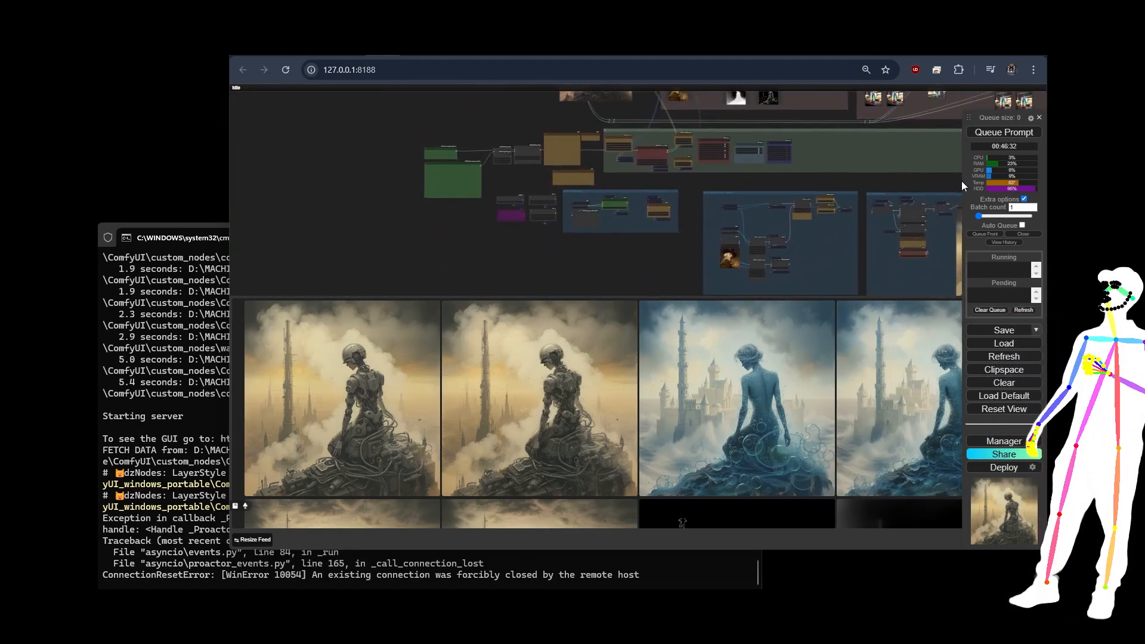
{"action": "scroll", "coordinate": [485, 145], "scroll_direction": "up", "scroll_amount": 3}
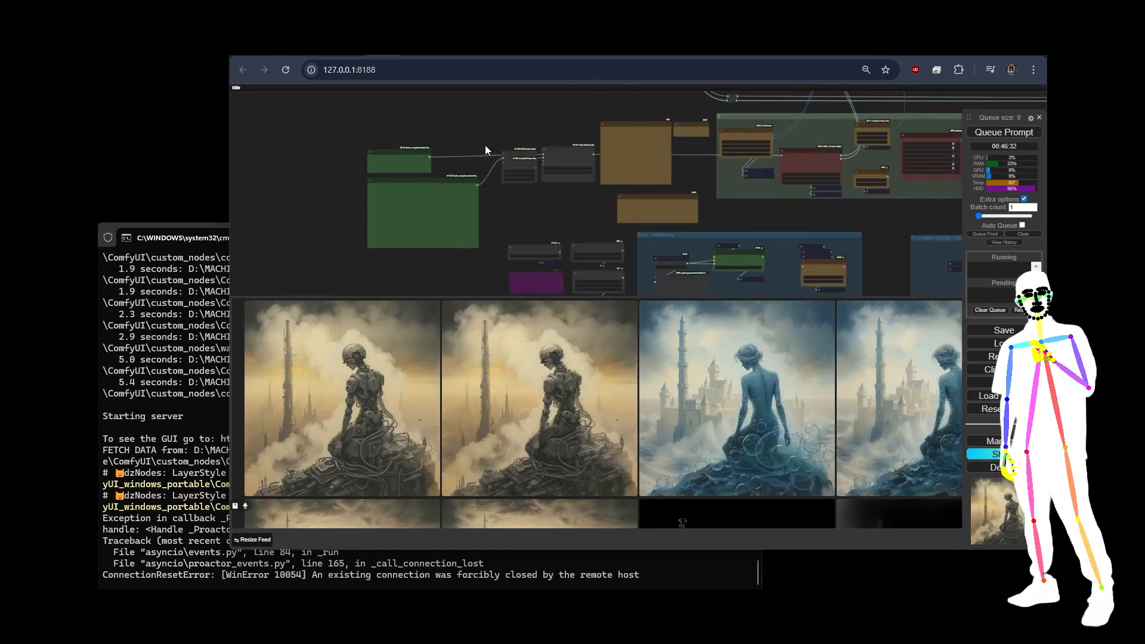
{"action": "scroll", "coordinate": [518, 196], "scroll_direction": "up", "scroll_amount": 4}
{"action": "scroll", "coordinate": [582, 205], "scroll_direction": "up", "scroll_amount": 2}
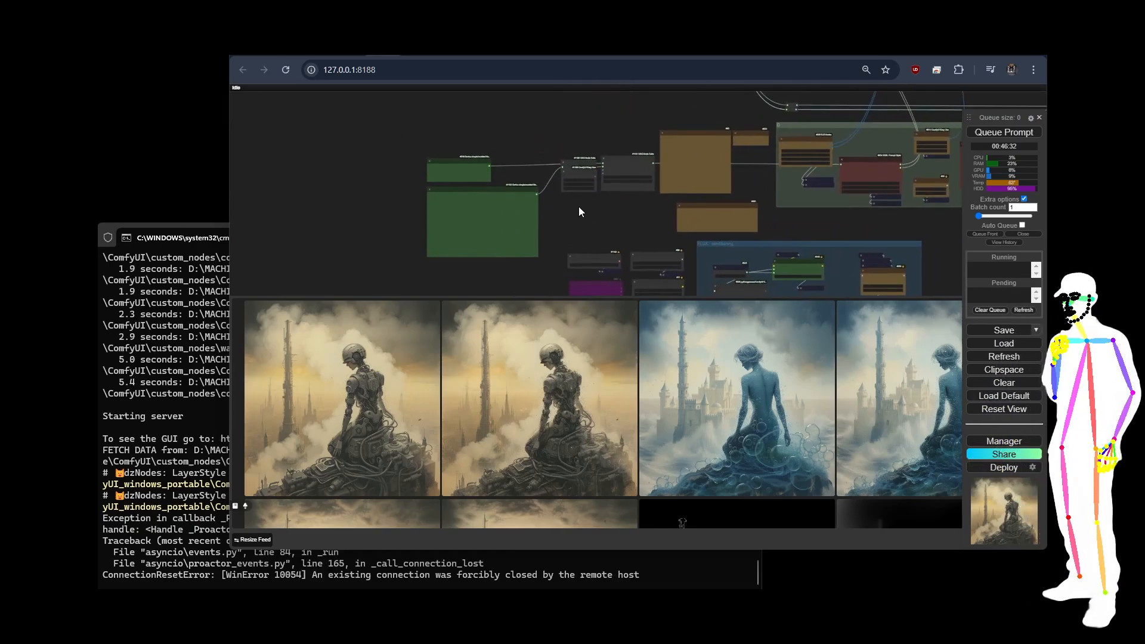
{"action": "scroll", "coordinate": [578, 207], "scroll_direction": "up", "scroll_amount": 3}
{"action": "left_click_drag", "start_coordinate": [596, 225], "coordinate": [385, 255]}
{"action": "left_click", "coordinate": [766, 166]}
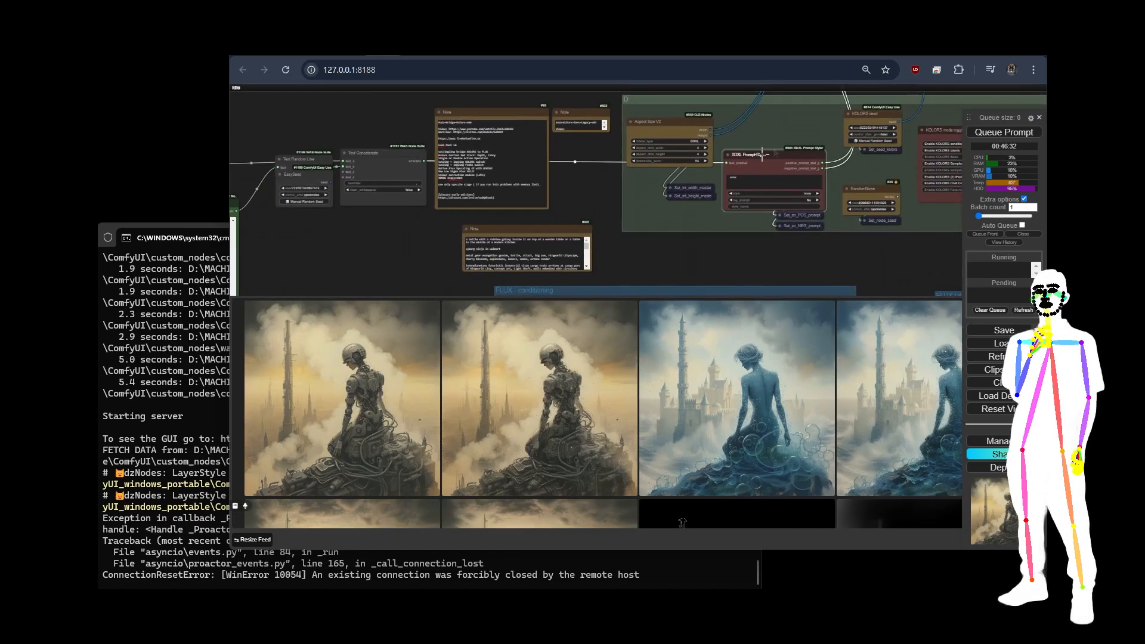
{"action": "scroll", "coordinate": [761, 155], "scroll_direction": "up", "scroll_amount": 5}
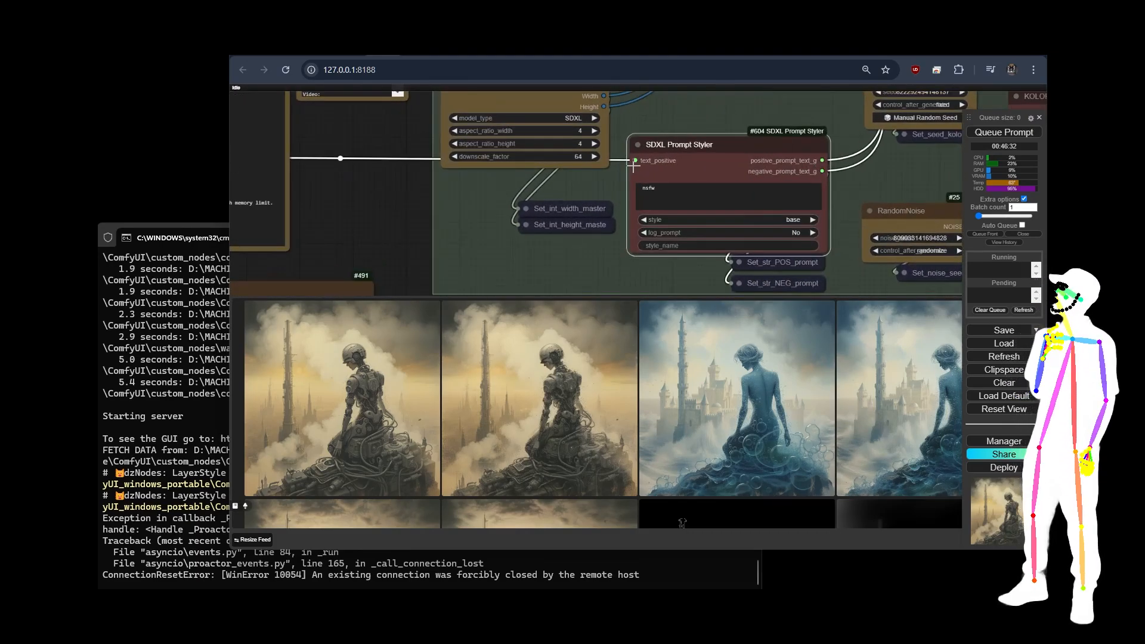
{"action": "scroll", "coordinate": [809, 178], "scroll_direction": "down", "scroll_amount": 8}
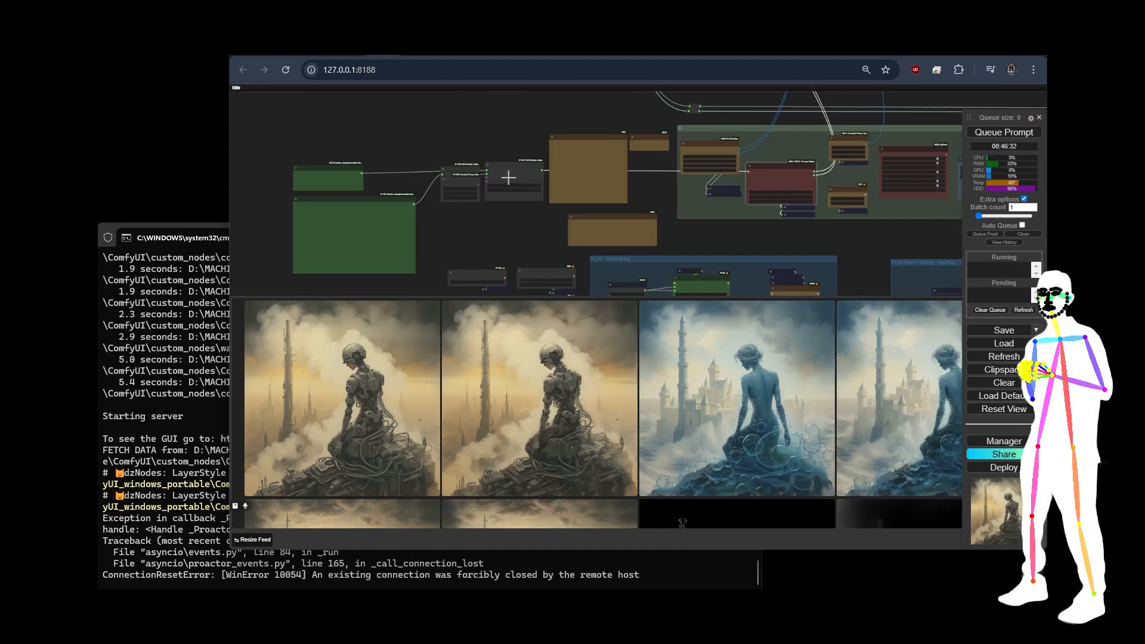
Reposition the Text Concatenate and Positive Pre-Prompt nodes roughly level with each other, and move EasySeed below the Text Random Line node
{"action": "scroll", "coordinate": [508, 177], "scroll_direction": "up", "scroll_amount": 8}
{"action": "left_click_drag", "start_coordinate": [508, 178], "coordinate": [507, 154]}
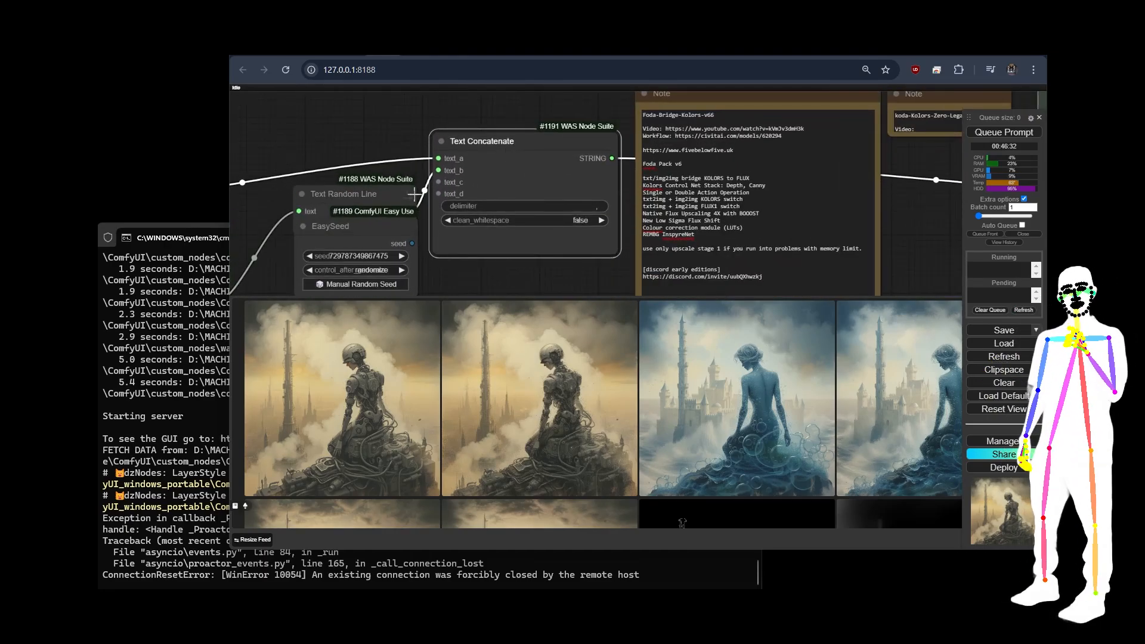
{"action": "left_click_drag", "start_coordinate": [347, 179], "coordinate": [698, 185]}
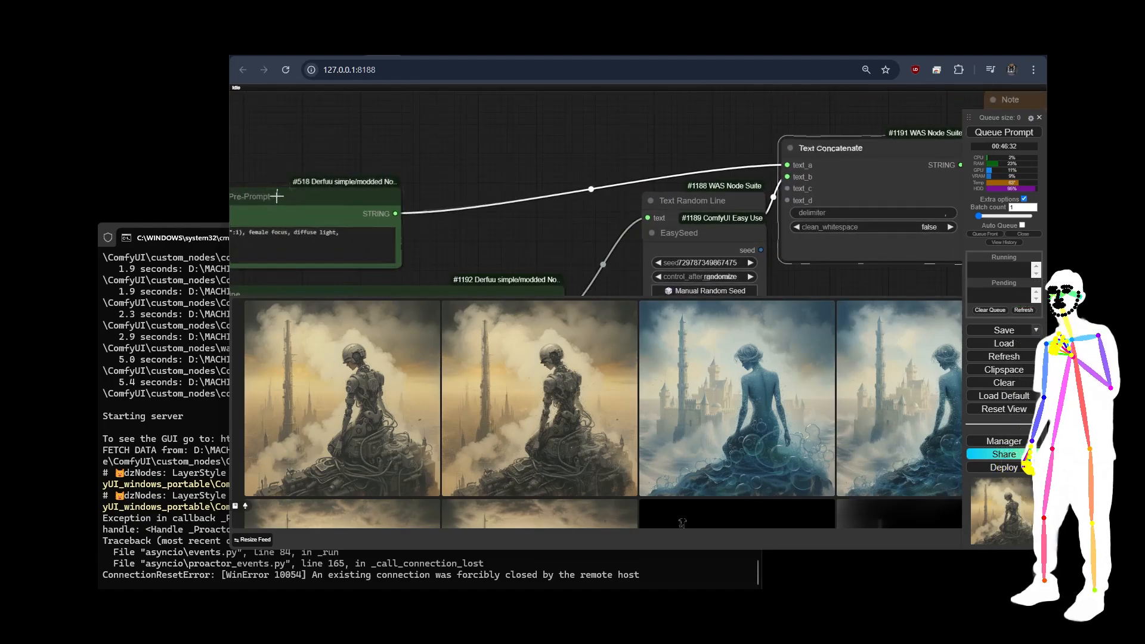
{"action": "left_click_drag", "start_coordinate": [295, 194], "coordinate": [344, 155]}
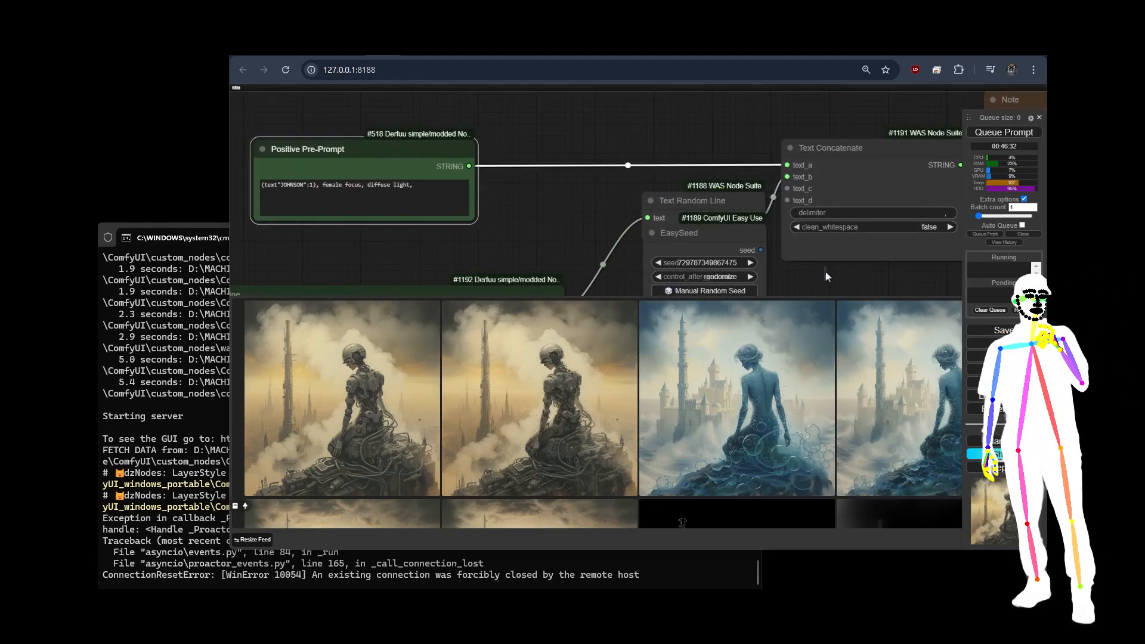
{"action": "left_click_drag", "start_coordinate": [825, 271], "coordinate": [814, 155]}
{"action": "left_click_drag", "start_coordinate": [684, 115], "coordinate": [679, 173]}
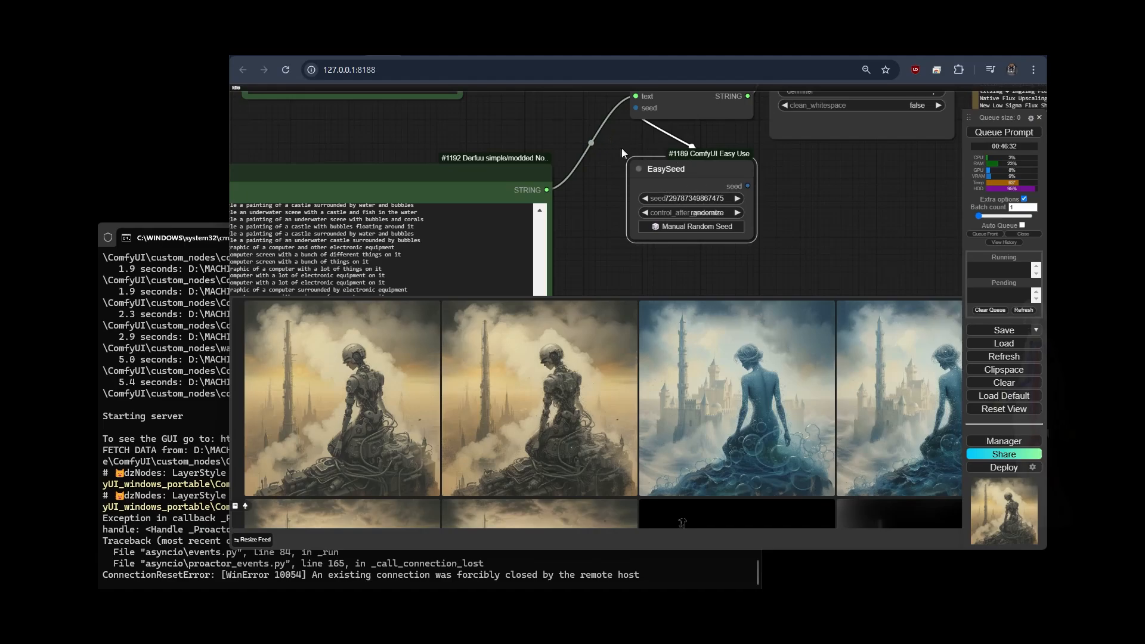
{"action": "left_click_drag", "start_coordinate": [678, 143], "coordinate": [665, 202]}
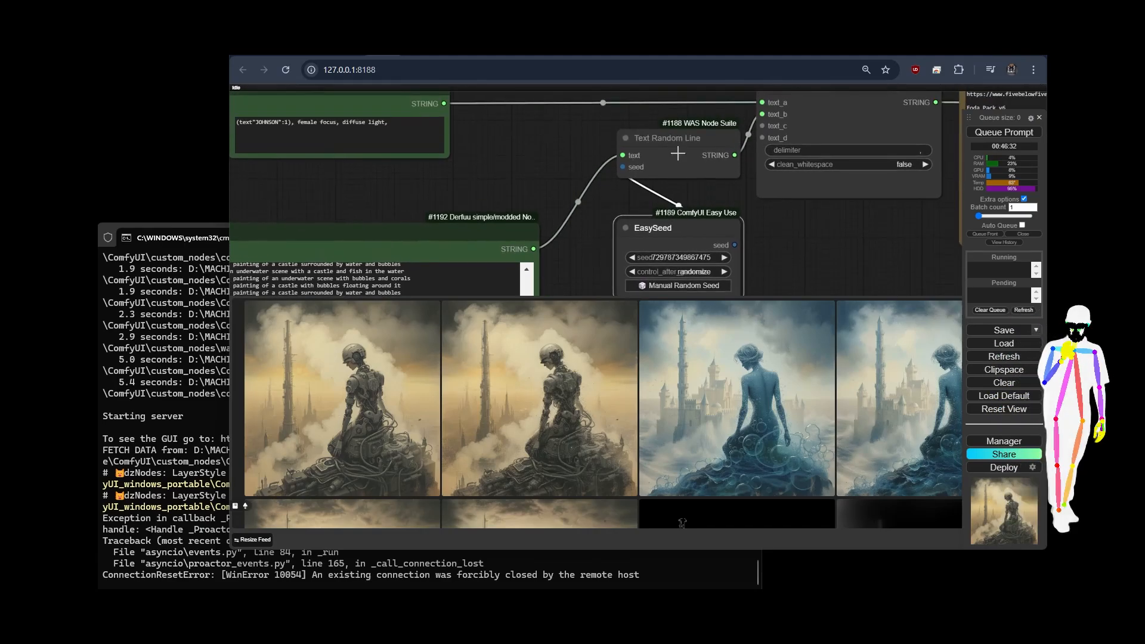
Examine how the random line prompt list and EasySeed feed Text Random Line, and how it joins the pre-prompt in Text Concatenate
{"action": "scroll", "coordinate": [676, 143], "scroll_direction": "up", "scroll_amount": 6}
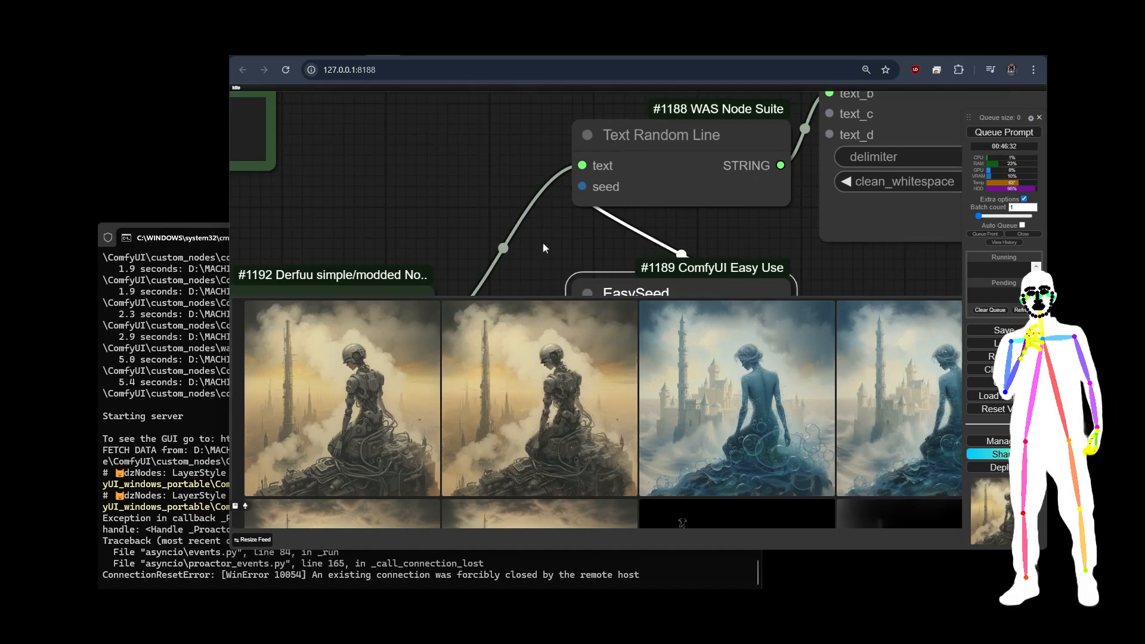
{"action": "left_click_drag", "start_coordinate": [543, 244], "coordinate": [791, 282]}
{"action": "scroll", "coordinate": [715, 250], "scroll_direction": "down", "scroll_amount": 6}
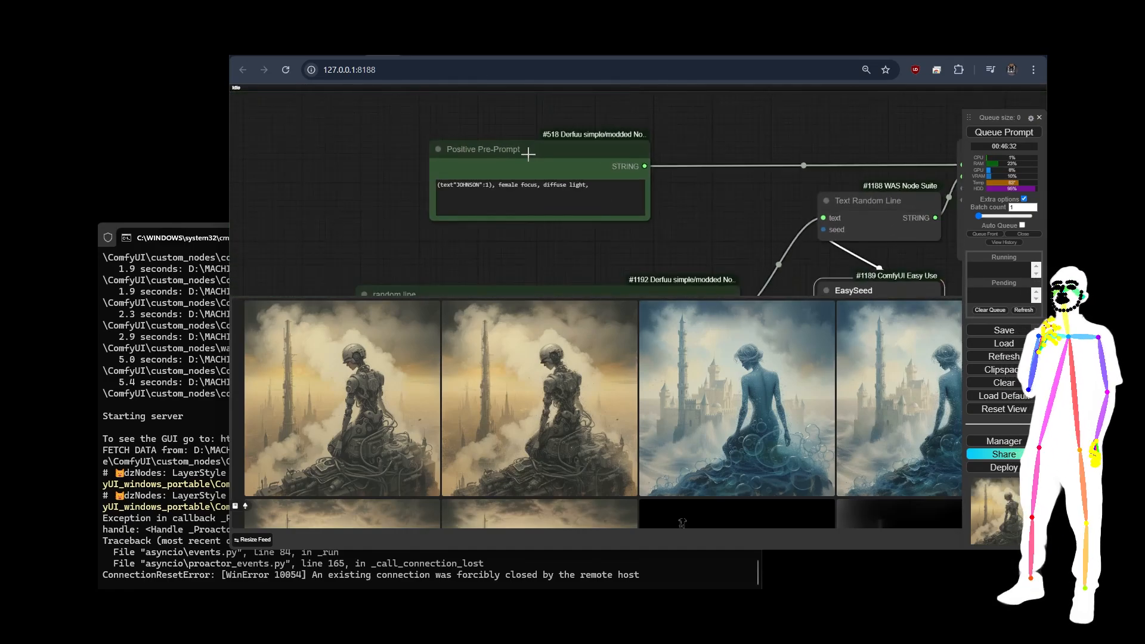
{"action": "scroll", "coordinate": [528, 154], "scroll_direction": "down", "scroll_amount": 4}
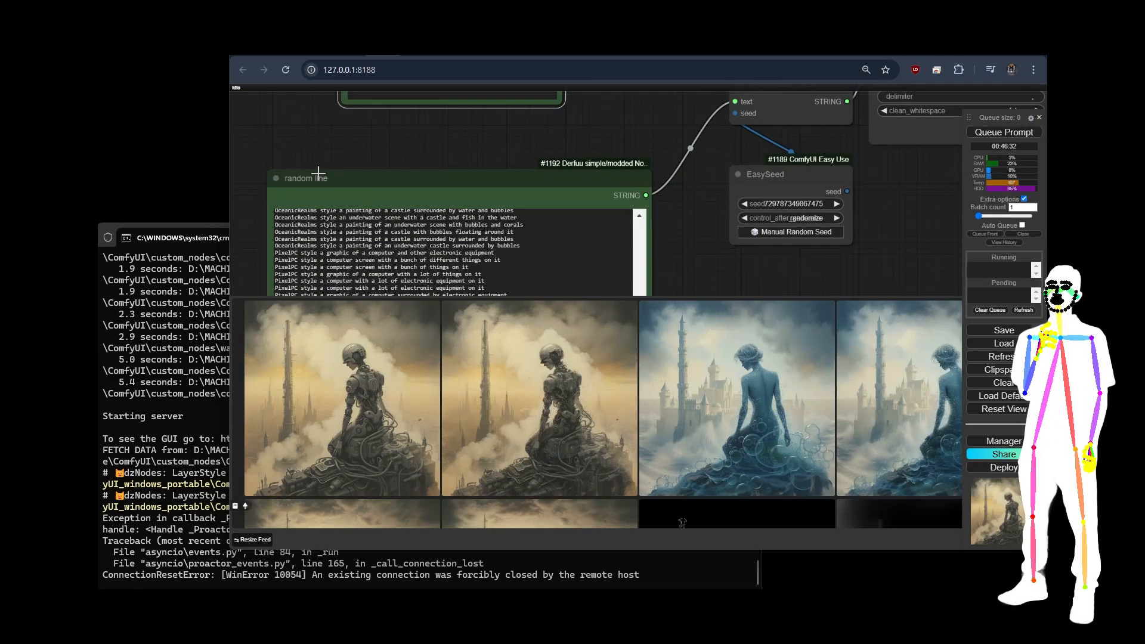
{"action": "left_click", "coordinate": [319, 173]}
{"action": "left_click_drag", "start_coordinate": [675, 122], "coordinate": [456, 182]}
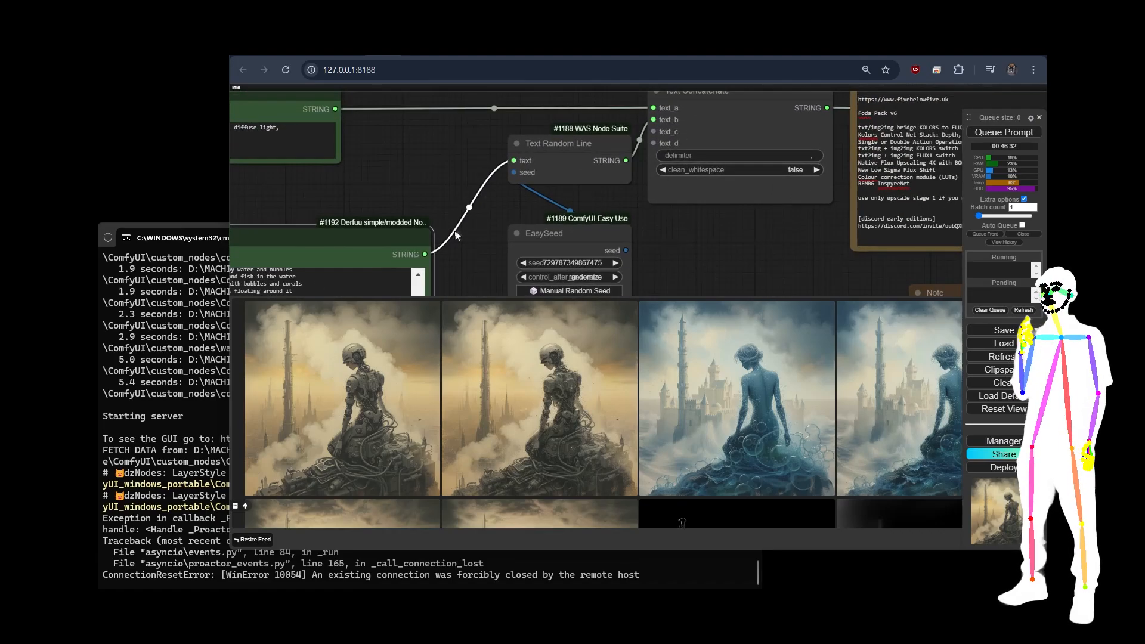
{"action": "scroll", "coordinate": [712, 245], "scroll_direction": "down", "scroll_amount": 3}
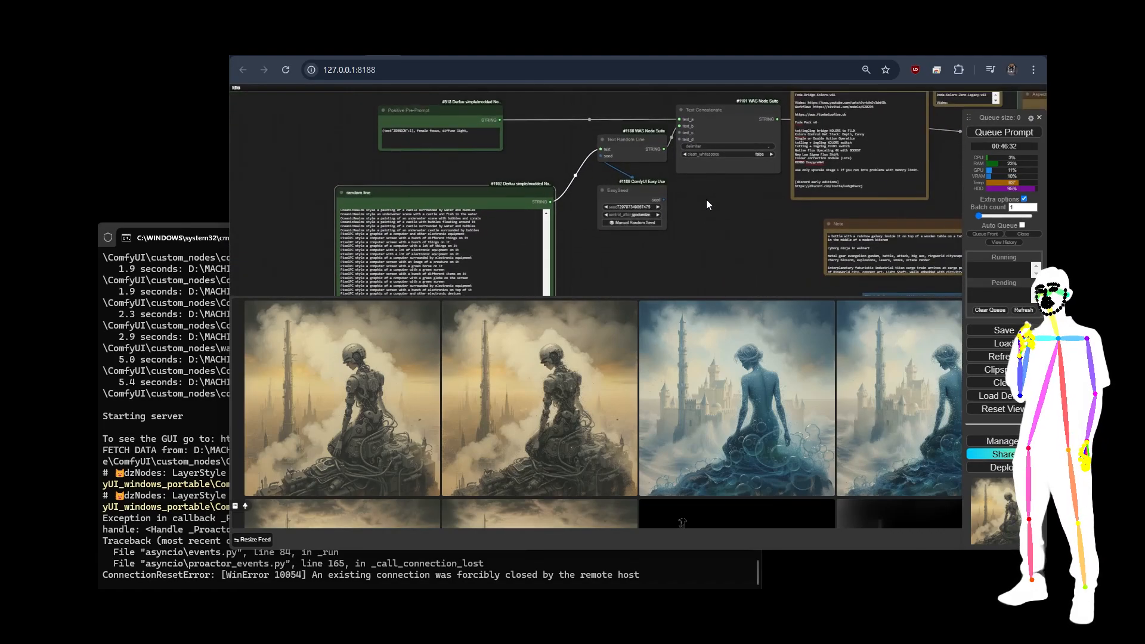
Read the Positive Pre-Prompt node's text, highlighting its leading weighted term, and look over the random line prompt list below it
{"action": "left_click", "coordinate": [423, 114]}
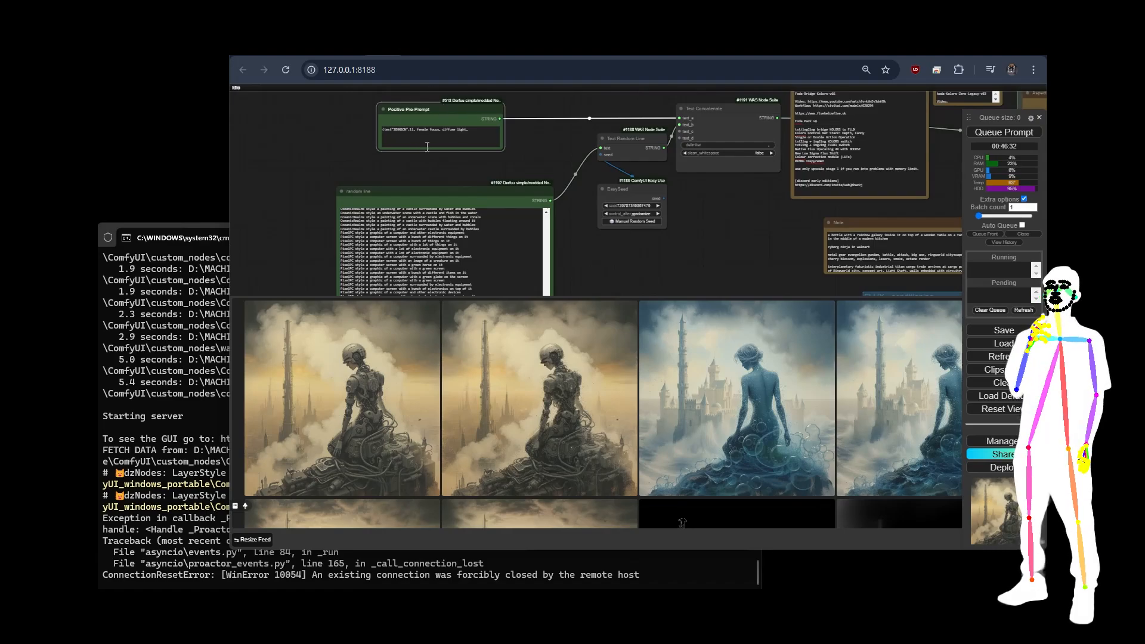
{"action": "scroll", "coordinate": [352, 120], "scroll_direction": "up", "scroll_amount": 12}
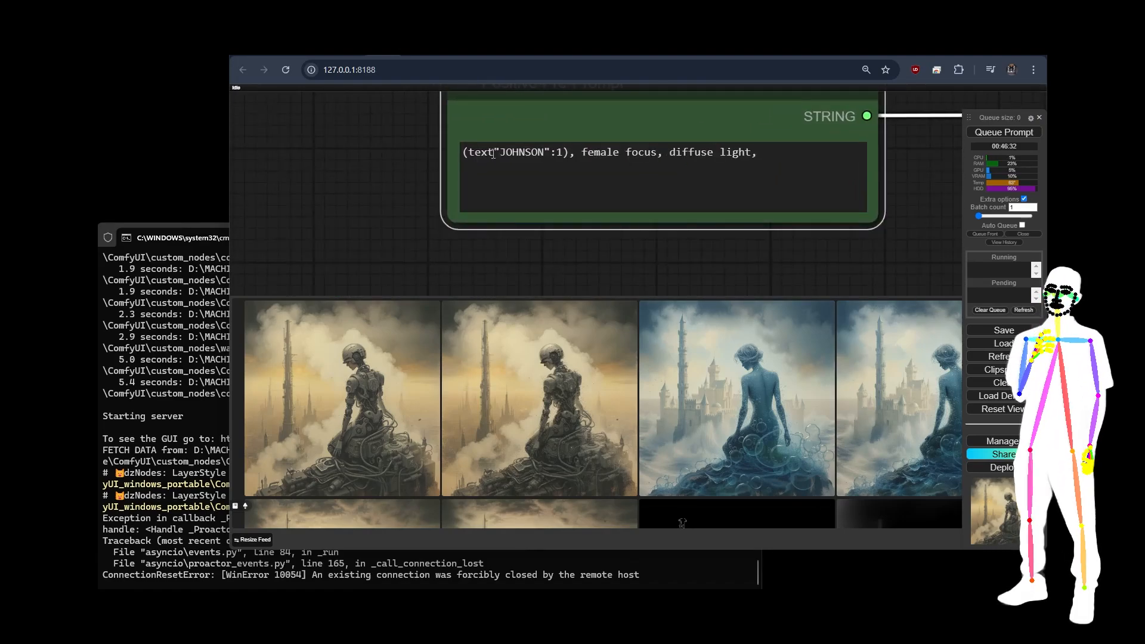
{"action": "left_click", "coordinate": [546, 151]}
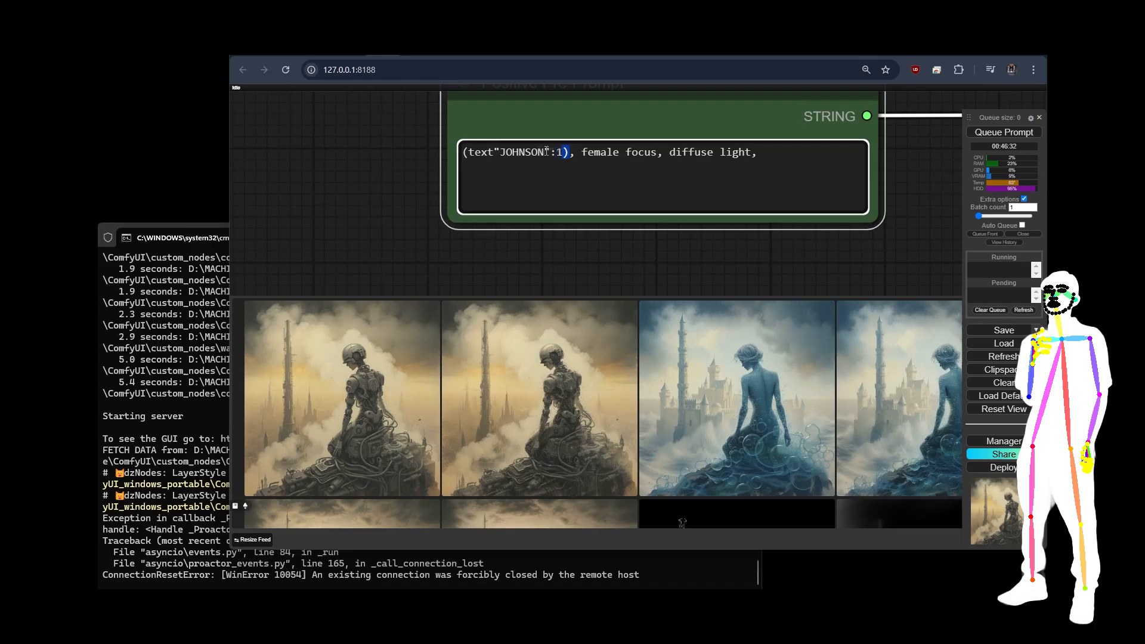
{"action": "left_click_drag", "start_coordinate": [546, 150], "coordinate": [428, 151]}
{"action": "left_click", "coordinate": [545, 172]}
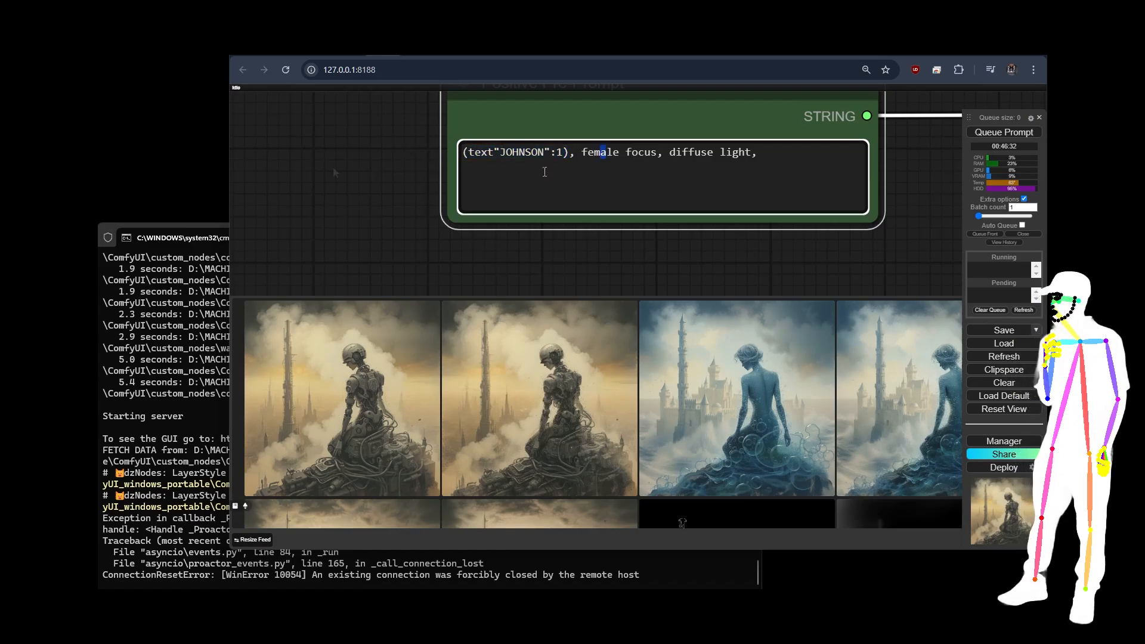
{"action": "scroll", "coordinate": [352, 152], "scroll_direction": "down", "scroll_amount": 12}
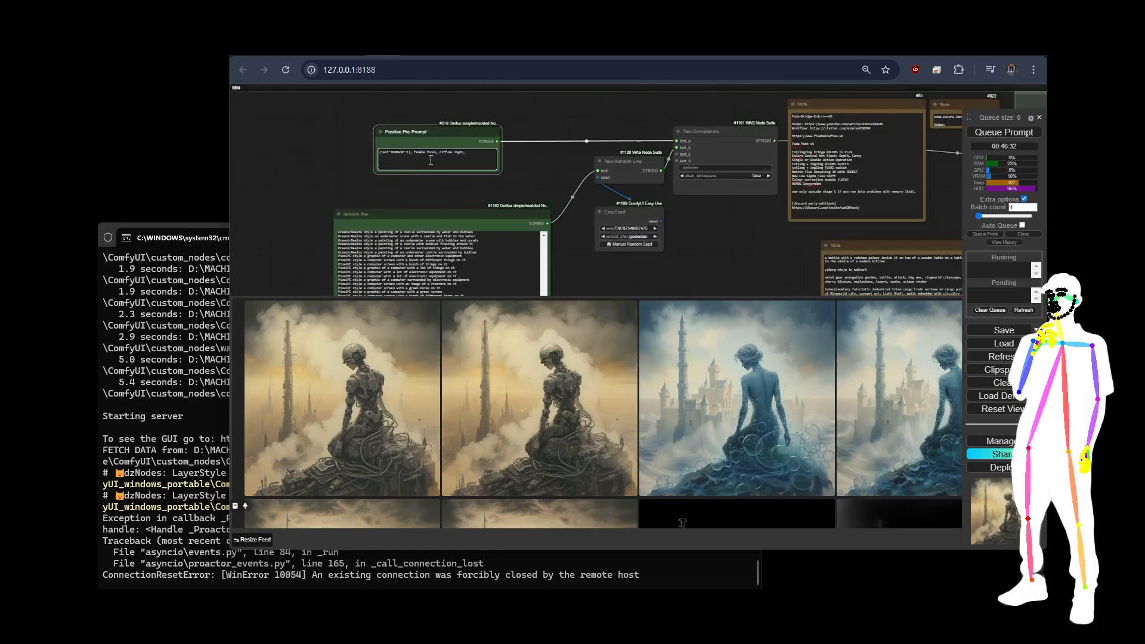
{"action": "left_click_drag", "start_coordinate": [611, 276], "coordinate": [662, 219]}
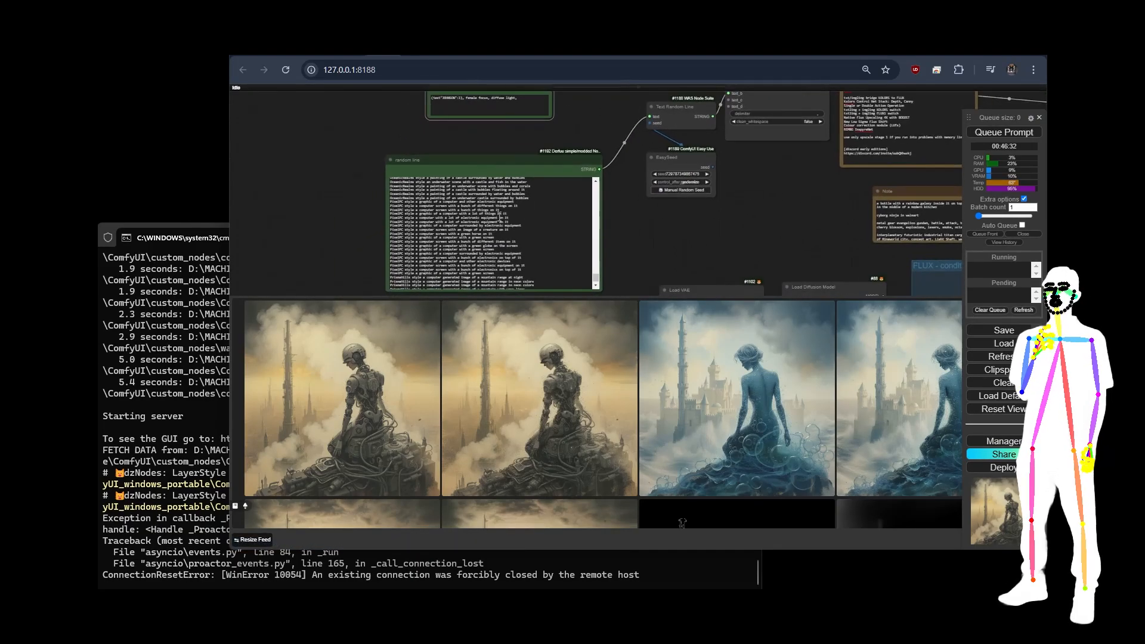
Switch to Civitai to view the Zenkai LoRA page, the Zenkai system article and the Foda FLUX Pack page, and return to ComfyUI
{"action": "left_click", "coordinate": [315, 53]}
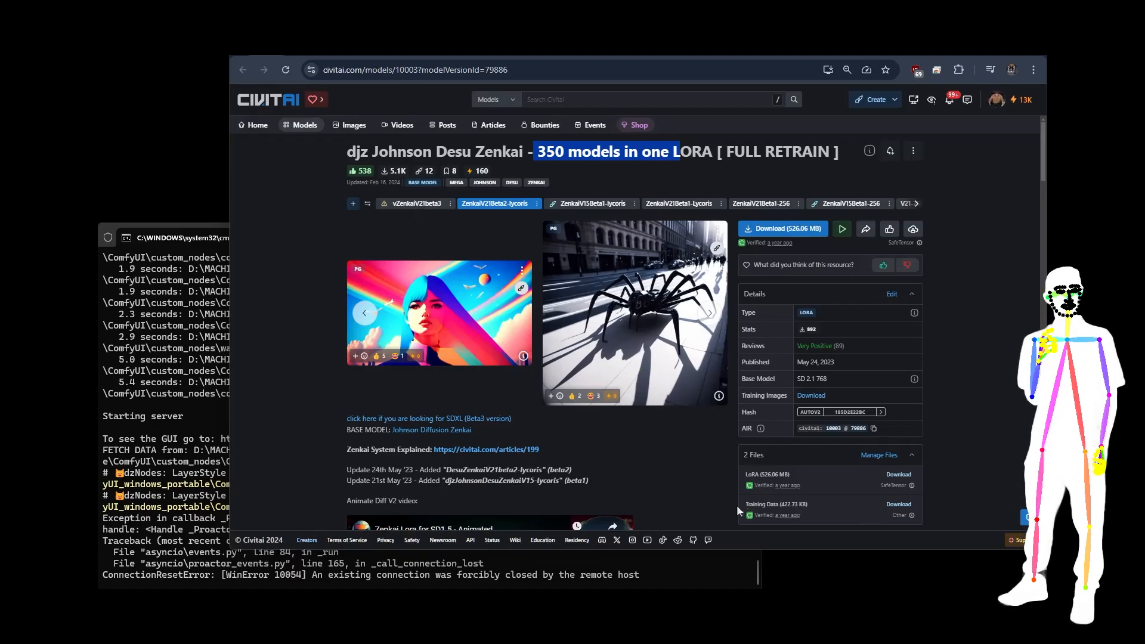
{"action": "left_click", "coordinate": [289, 55]}
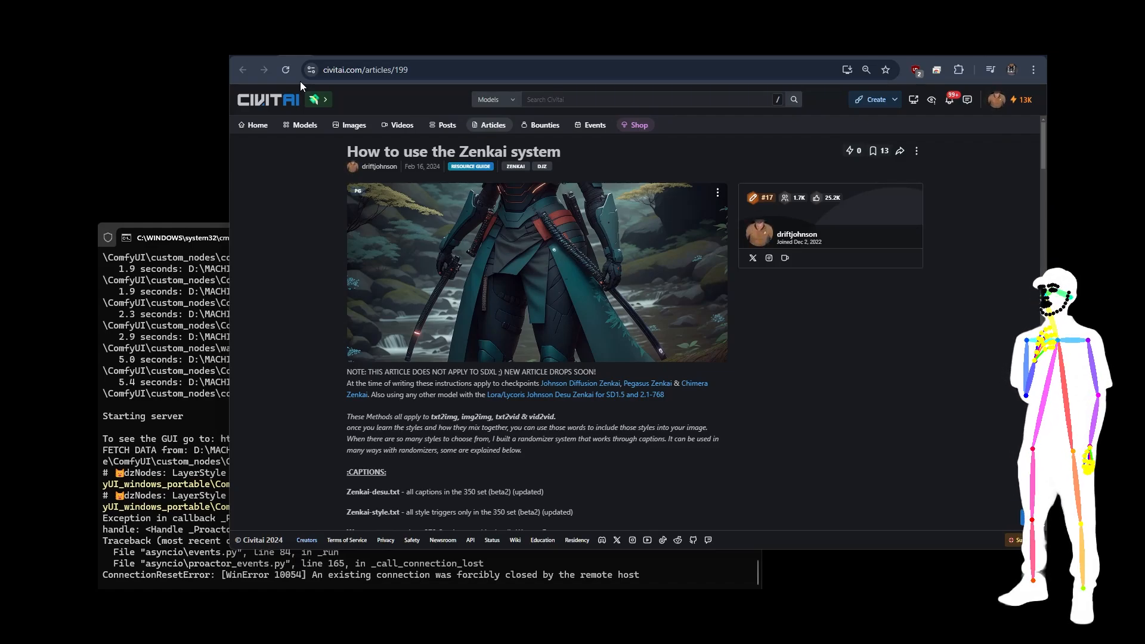
{"action": "key", "text": "alt+Left"}
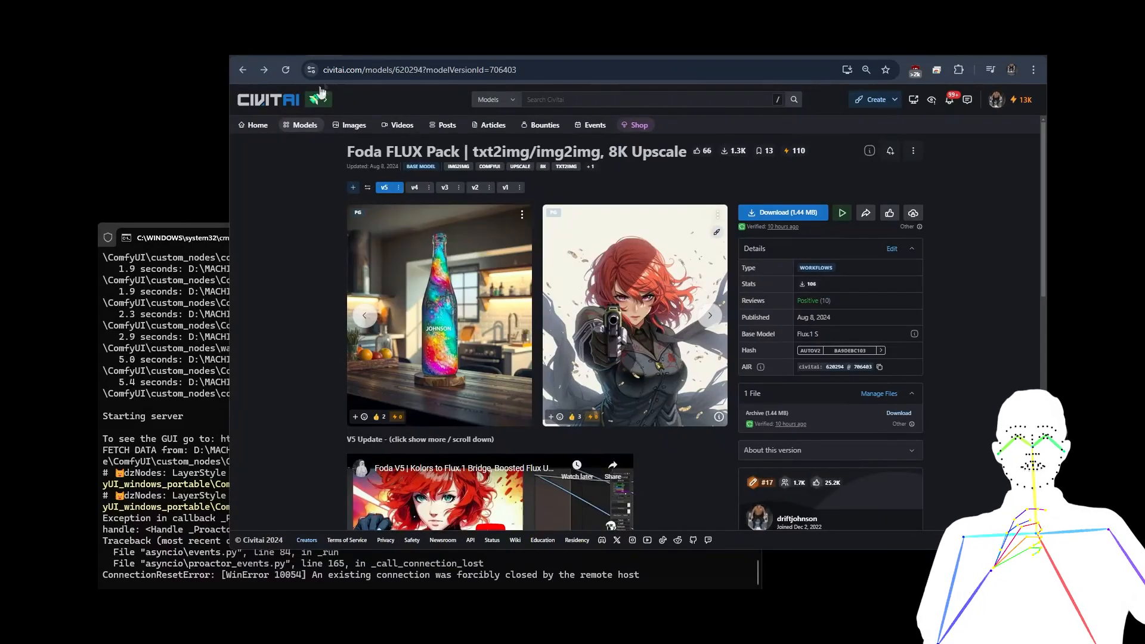
{"action": "left_click", "coordinate": [380, 56]}
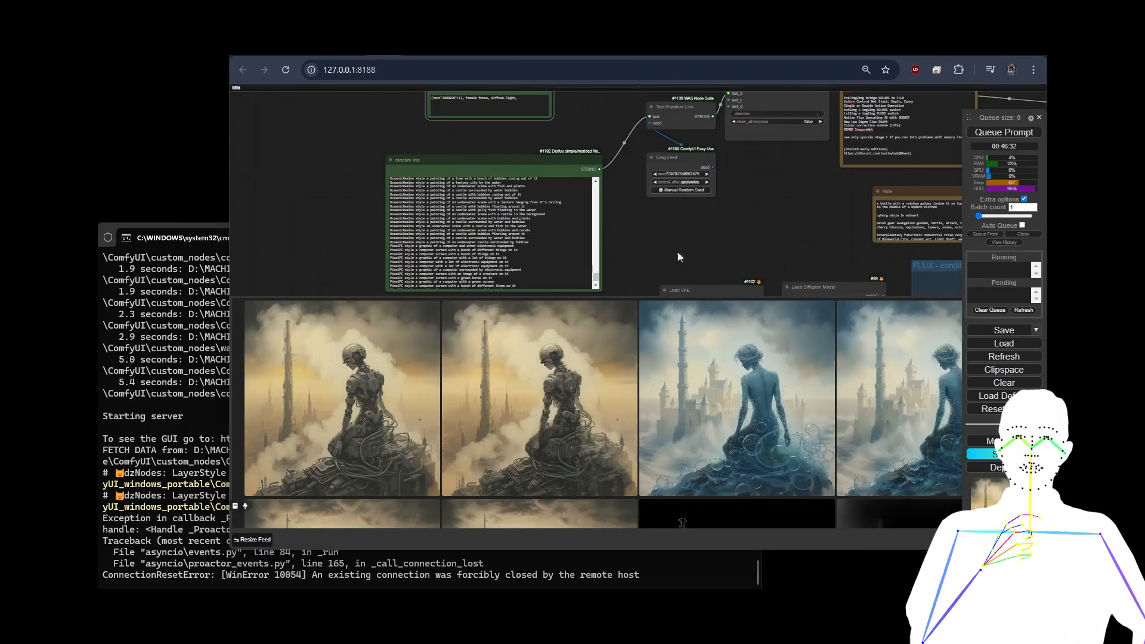
Enable Auto Queue for the workflow and bring the EasySeed node's randomize setting into close view
{"action": "left_click", "coordinate": [1021, 225]}
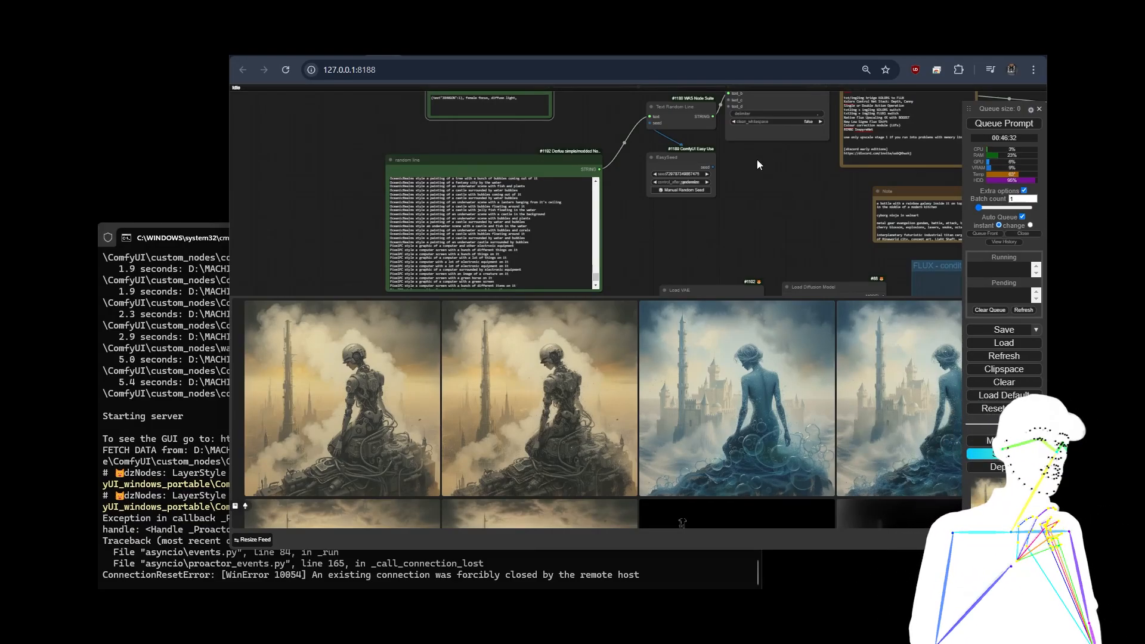
{"action": "scroll", "coordinate": [754, 158], "scroll_direction": "up", "scroll_amount": 5}
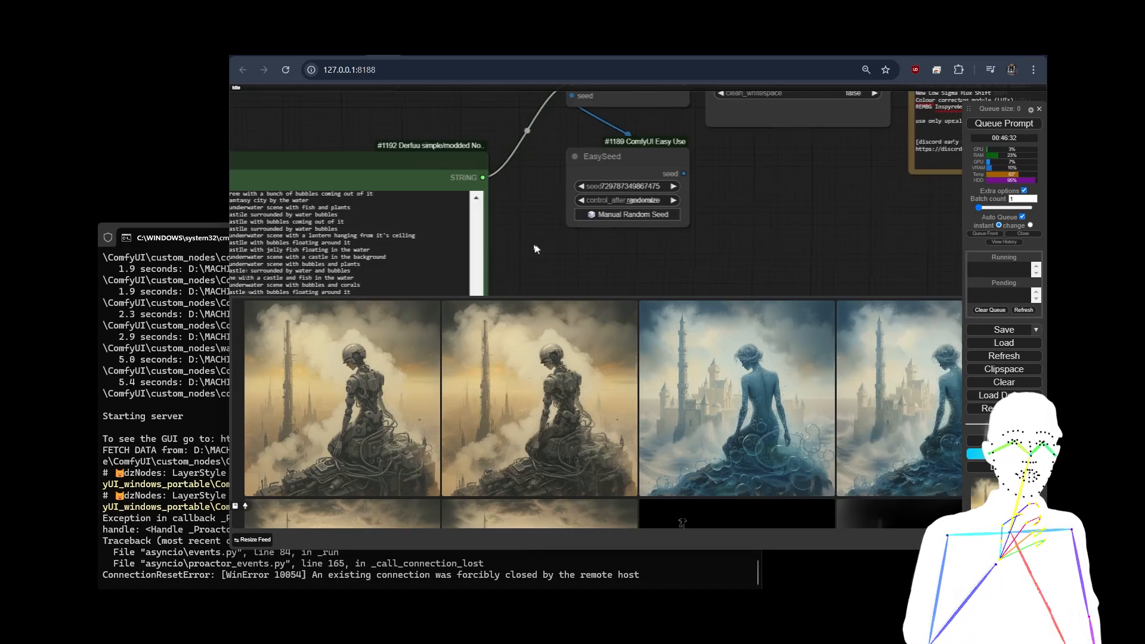
Set the select value of the Kolors latent group's Switch (latent/legacy) node to 1 for text-to-image from an empty latent
{"action": "left_click_drag", "start_coordinate": [537, 247], "coordinate": [682, 225]}
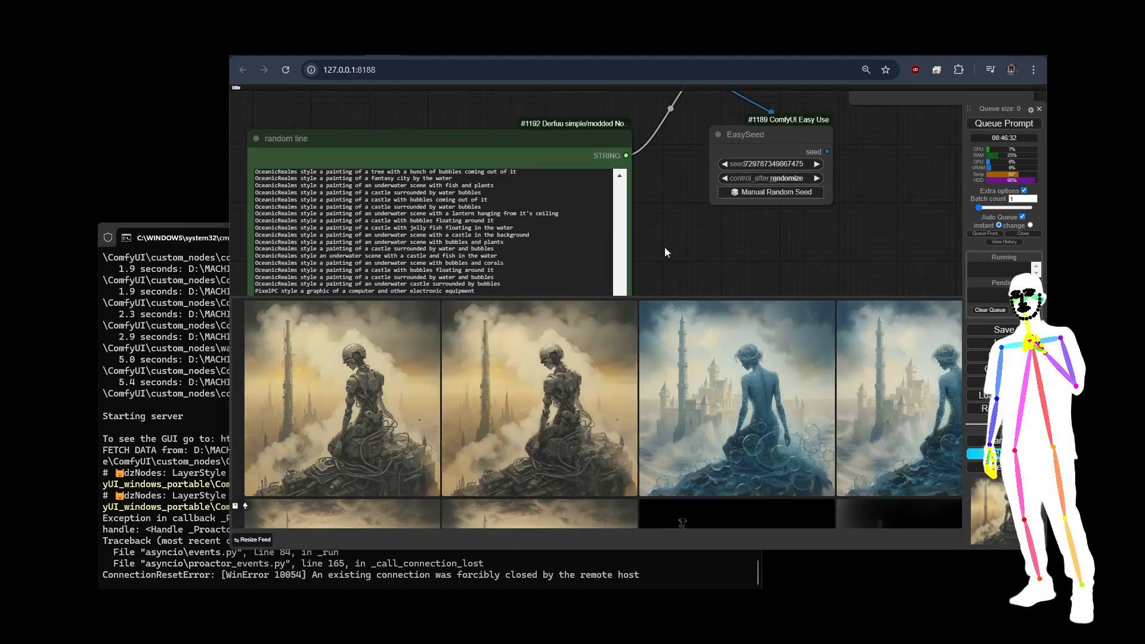
{"action": "scroll", "coordinate": [677, 234], "scroll_direction": "down", "scroll_amount": 3}
{"action": "scroll", "coordinate": [635, 199], "scroll_direction": "down", "scroll_amount": 3}
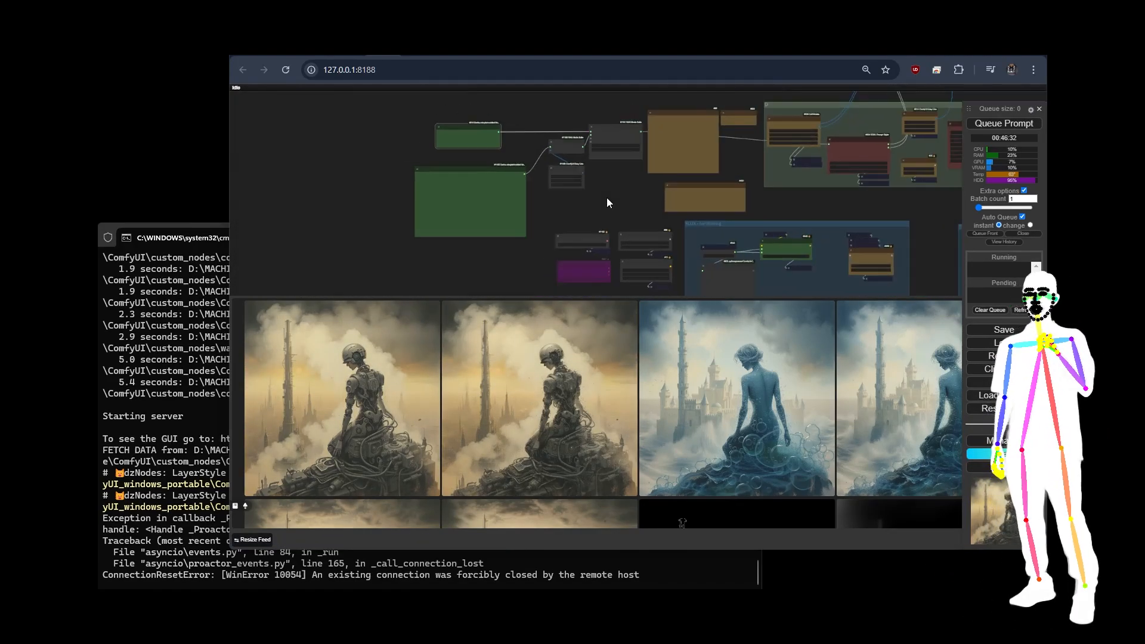
{"action": "left_click_drag", "start_coordinate": [602, 212], "coordinate": [349, 373]}
{"action": "left_click_drag", "start_coordinate": [577, 140], "coordinate": [374, 388]}
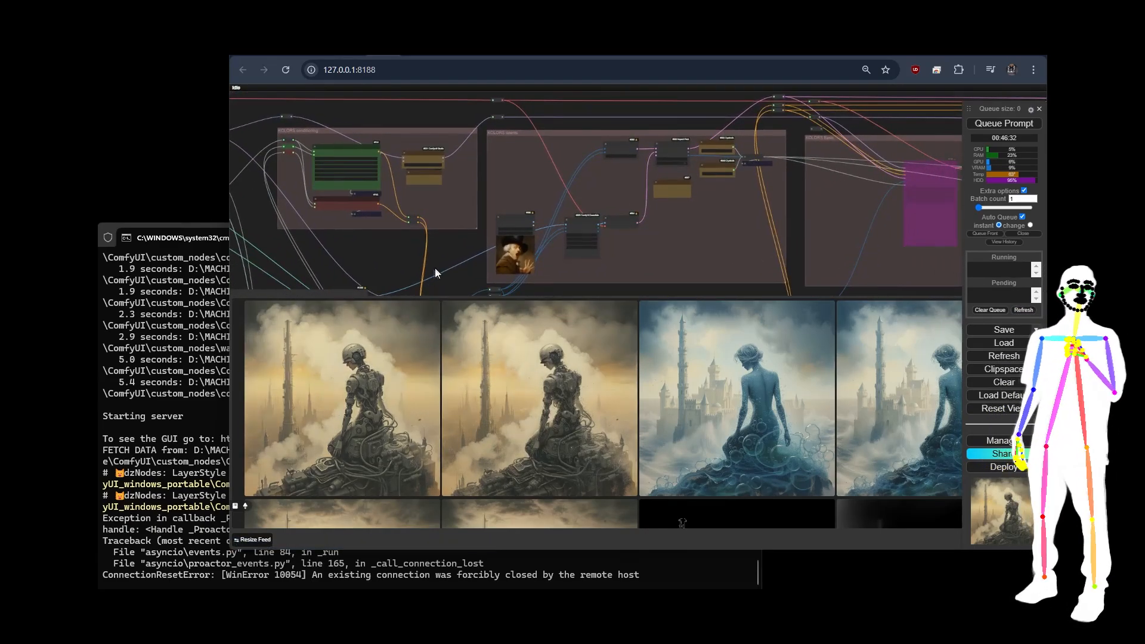
{"action": "left_click_drag", "start_coordinate": [435, 271], "coordinate": [534, 165]}
{"action": "left_click_drag", "start_coordinate": [434, 158], "coordinate": [420, 142]}
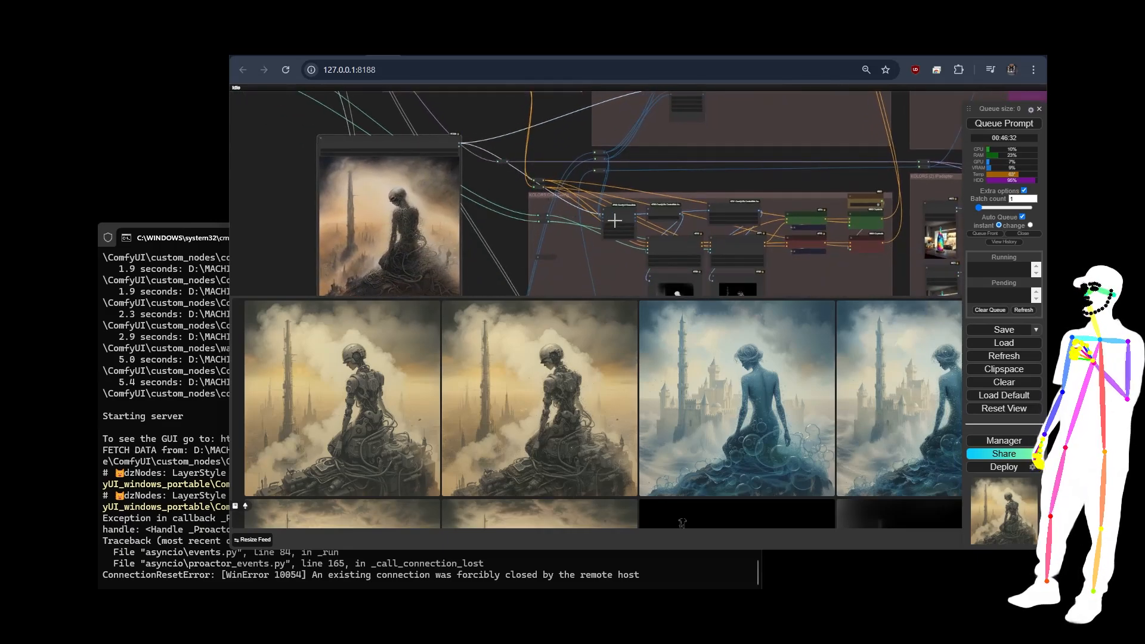
{"action": "left_click", "coordinate": [615, 219]}
{"action": "left_click_drag", "start_coordinate": [706, 190], "coordinate": [675, 237]}
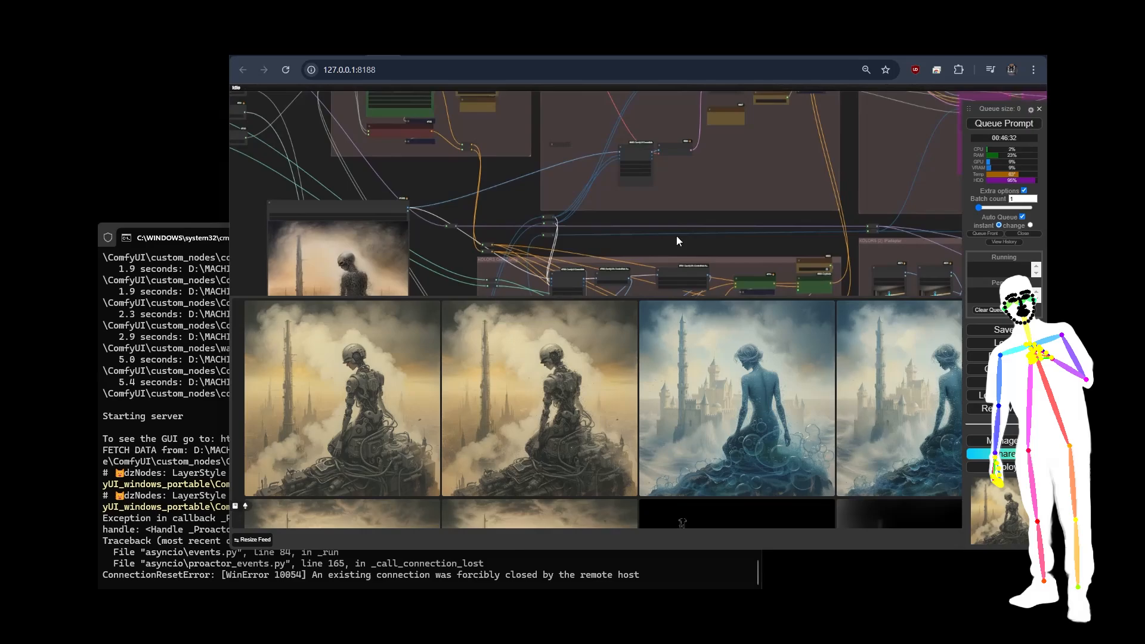
{"action": "scroll", "coordinate": [645, 206], "scroll_direction": "up", "scroll_amount": 10}
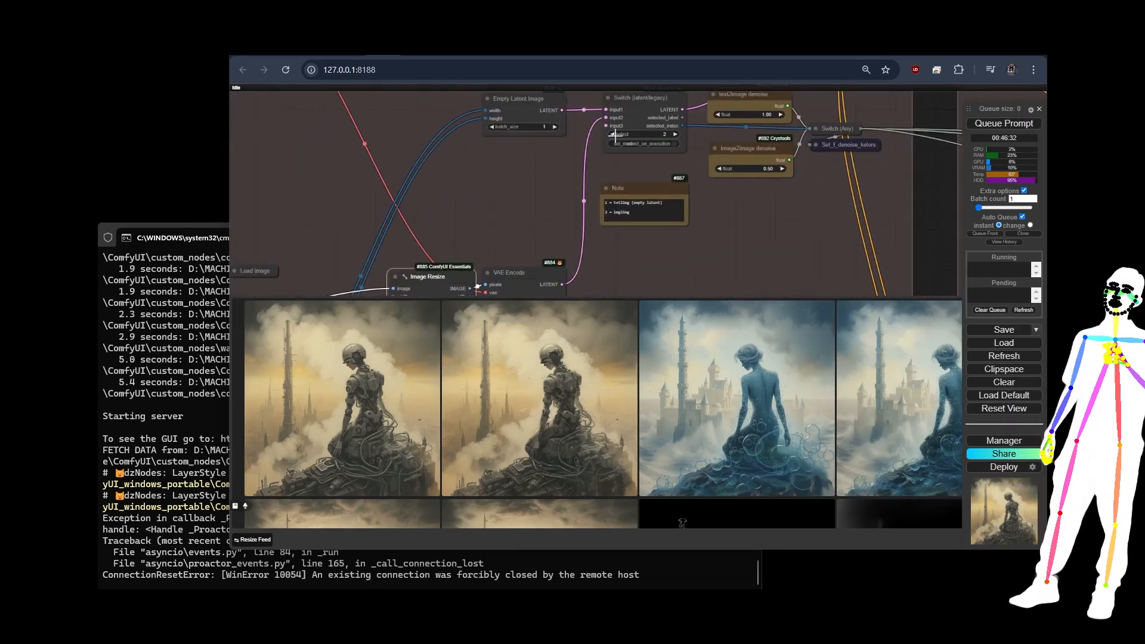
{"action": "left_click", "coordinate": [613, 135]}
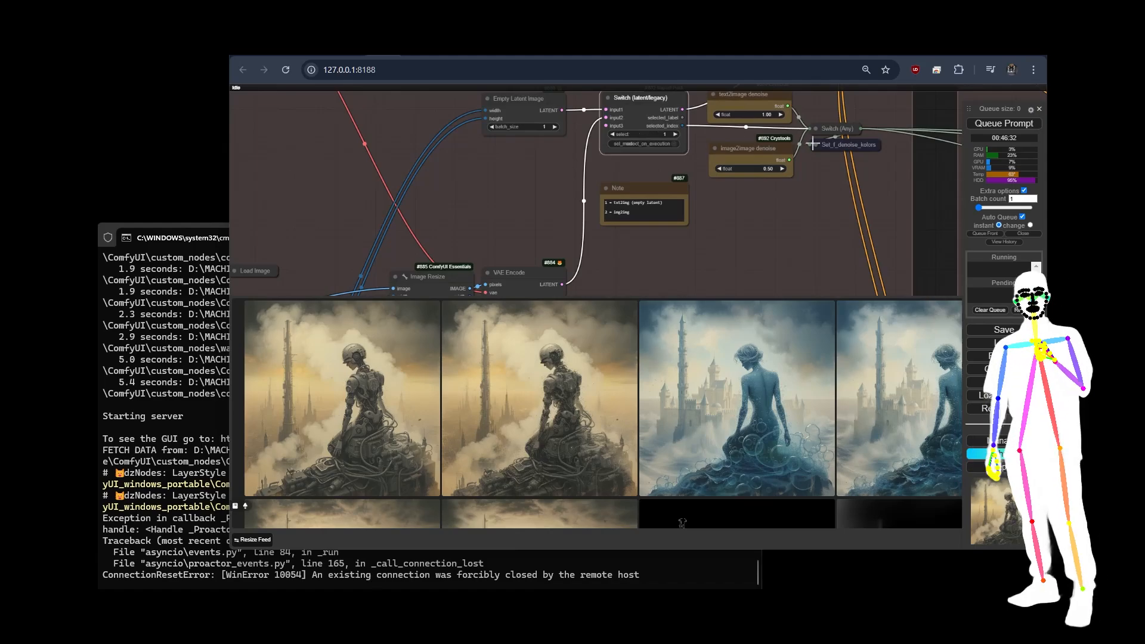
Review the Kolors groups and the Positive Pre-Prompt text alongside the random line prompt nodes that feed them
{"action": "scroll", "coordinate": [812, 143], "scroll_direction": "down", "scroll_amount": 6}
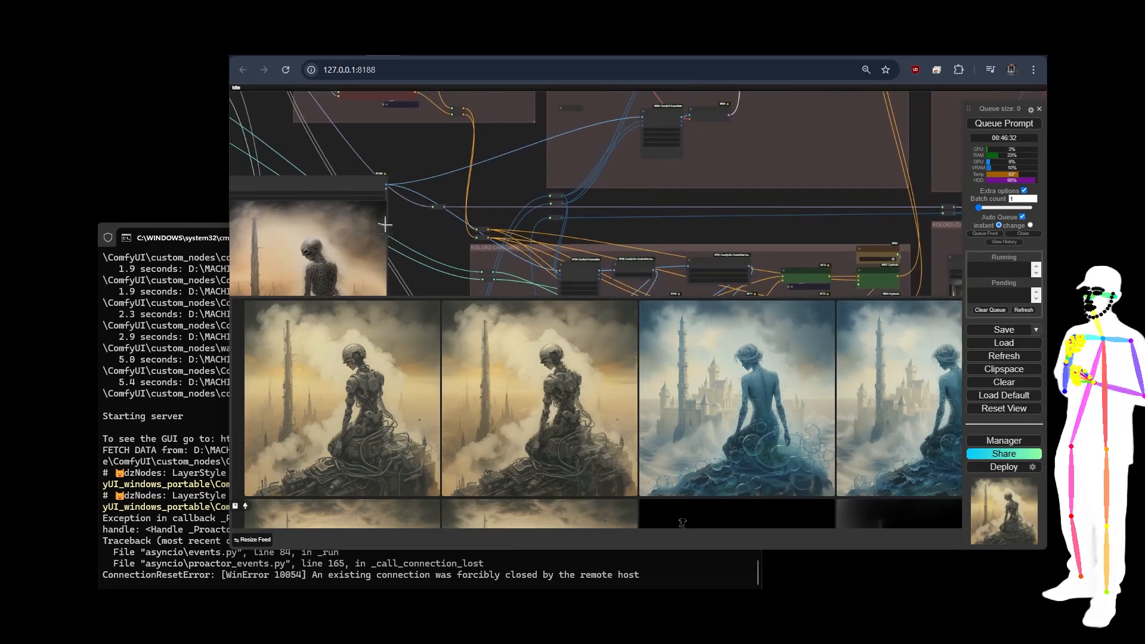
{"action": "scroll", "coordinate": [684, 224], "scroll_direction": "down", "scroll_amount": 4}
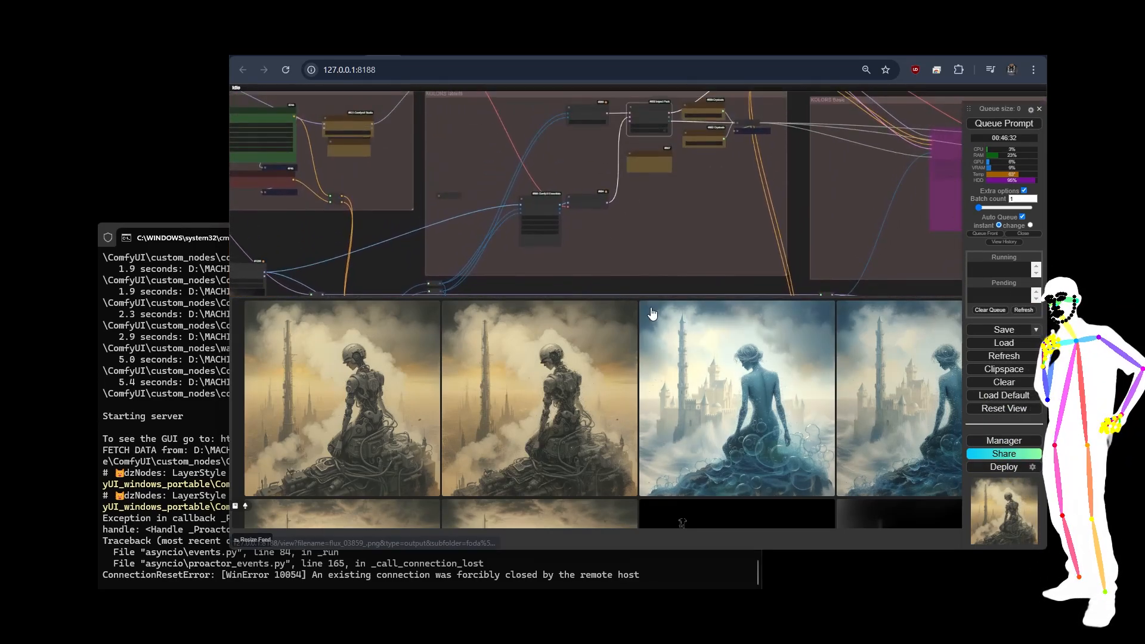
{"action": "left_click_drag", "start_coordinate": [634, 258], "coordinate": [655, 152]}
{"action": "scroll", "coordinate": [413, 184], "scroll_direction": "up", "scroll_amount": 10}
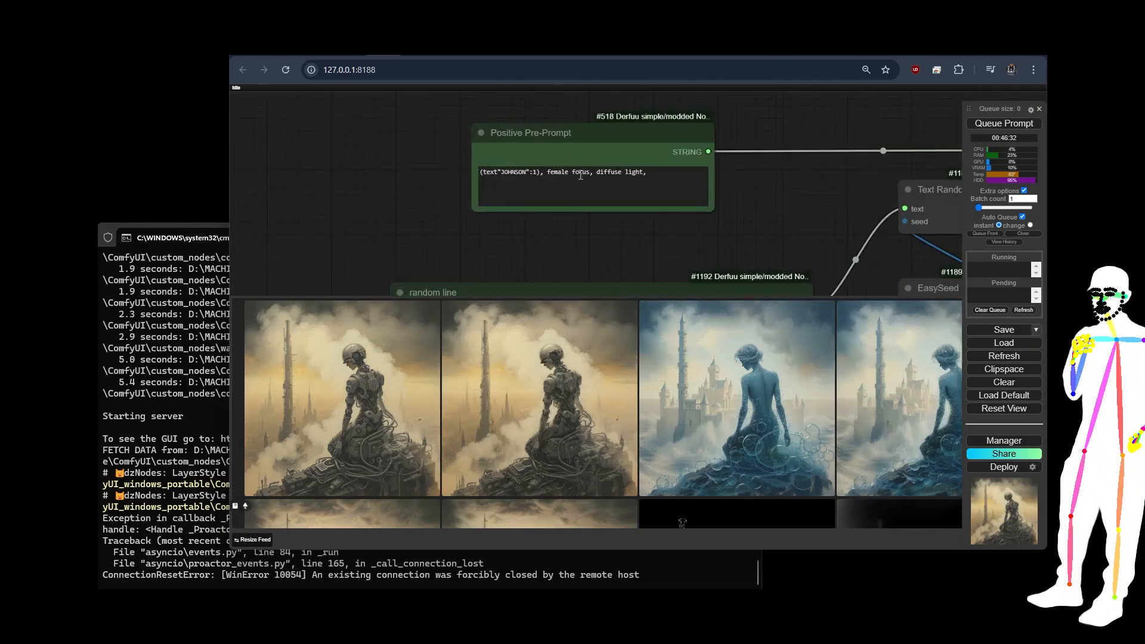
{"action": "scroll", "coordinate": [409, 174], "scroll_direction": "down", "scroll_amount": 7}
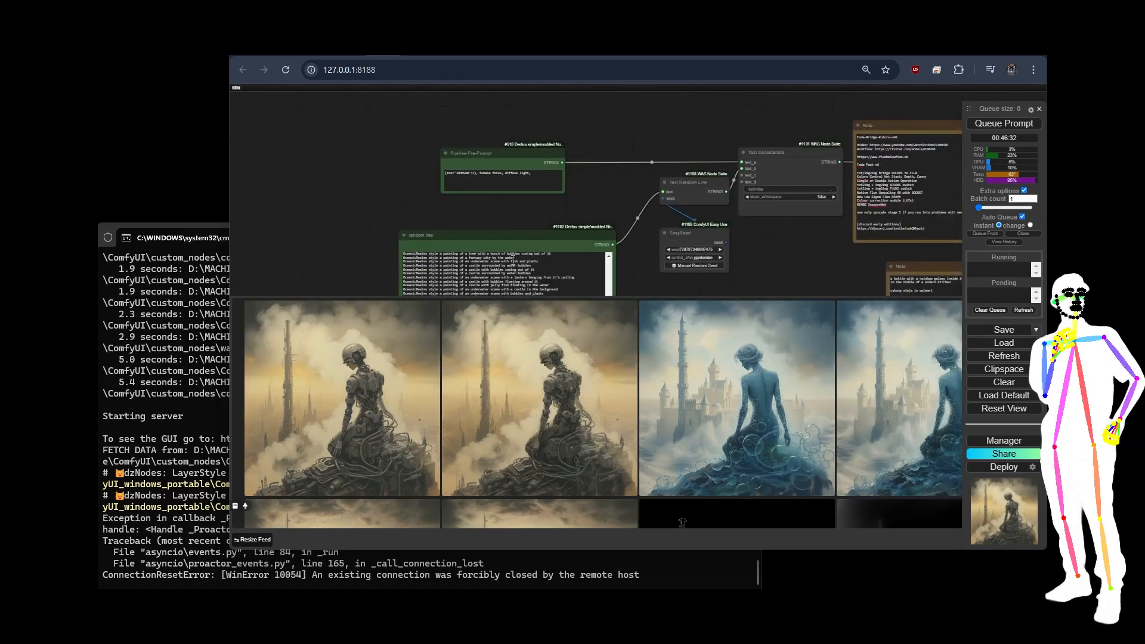
{"action": "scroll", "coordinate": [356, 203], "scroll_direction": "down", "scroll_amount": 3}
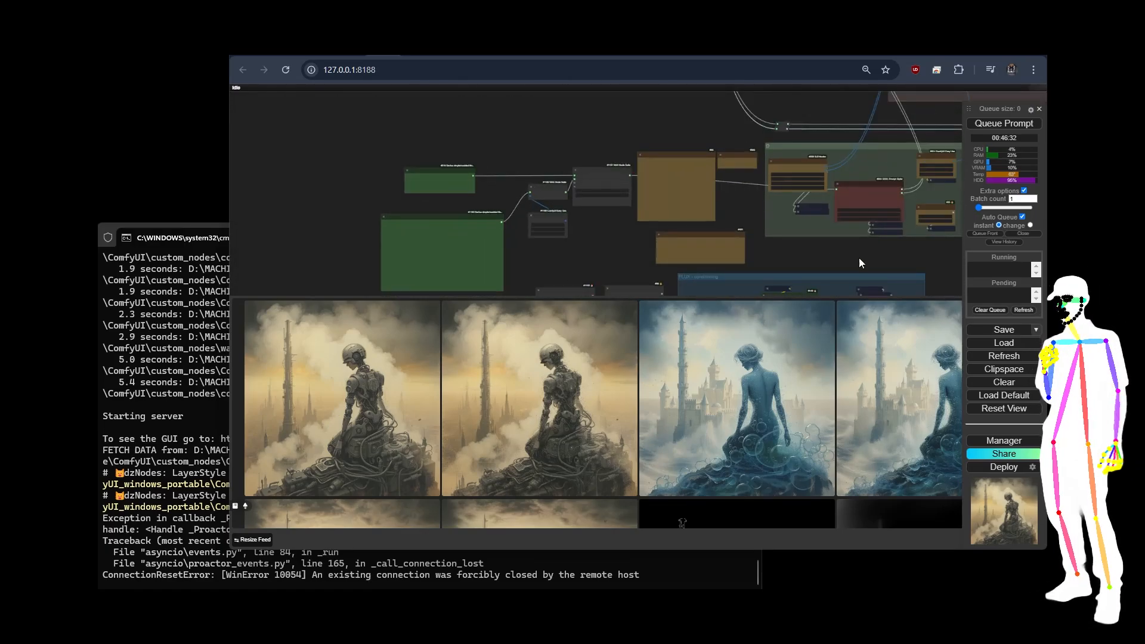
Examine the FLUX latent group's image input, Image Resize and image2image denoise nodes, plus the shift settings in ModelSamplingFlux
{"action": "left_click_drag", "start_coordinate": [859, 257], "coordinate": [236, 106]}
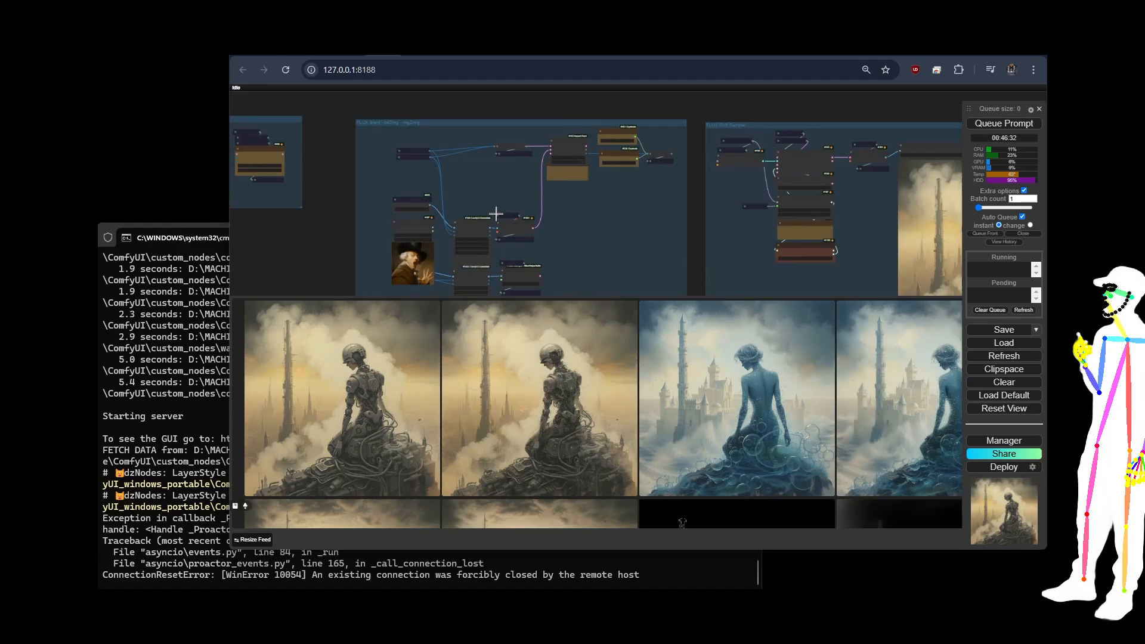
{"action": "scroll", "coordinate": [505, 169], "scroll_direction": "up", "scroll_amount": 6}
{"action": "left_click", "coordinate": [335, 223]}
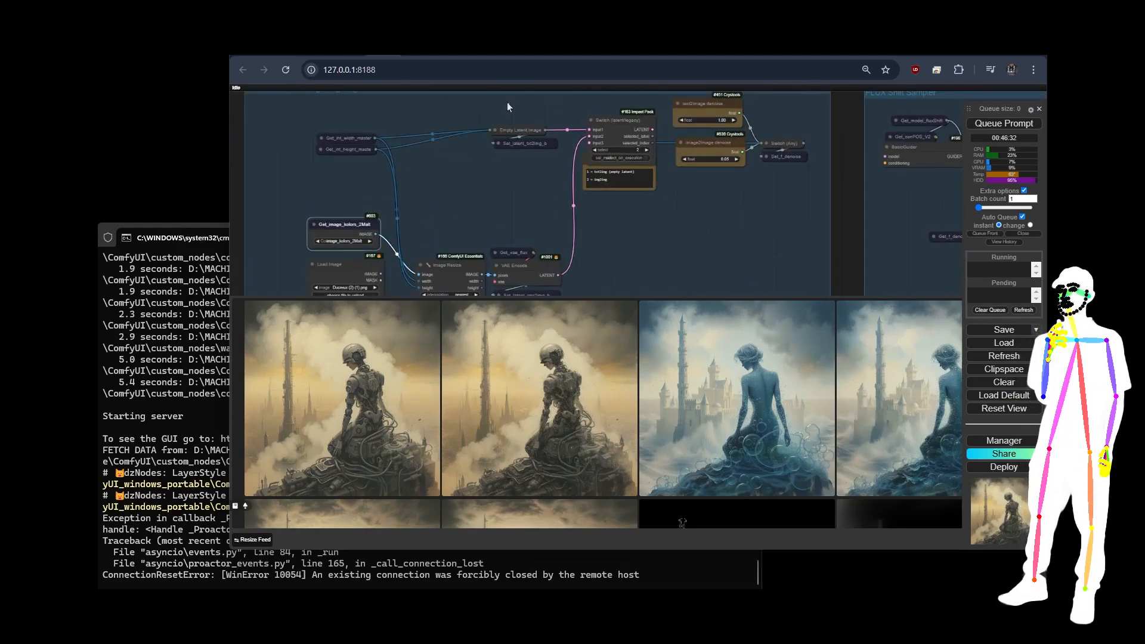
{"action": "left_click", "coordinate": [446, 274]}
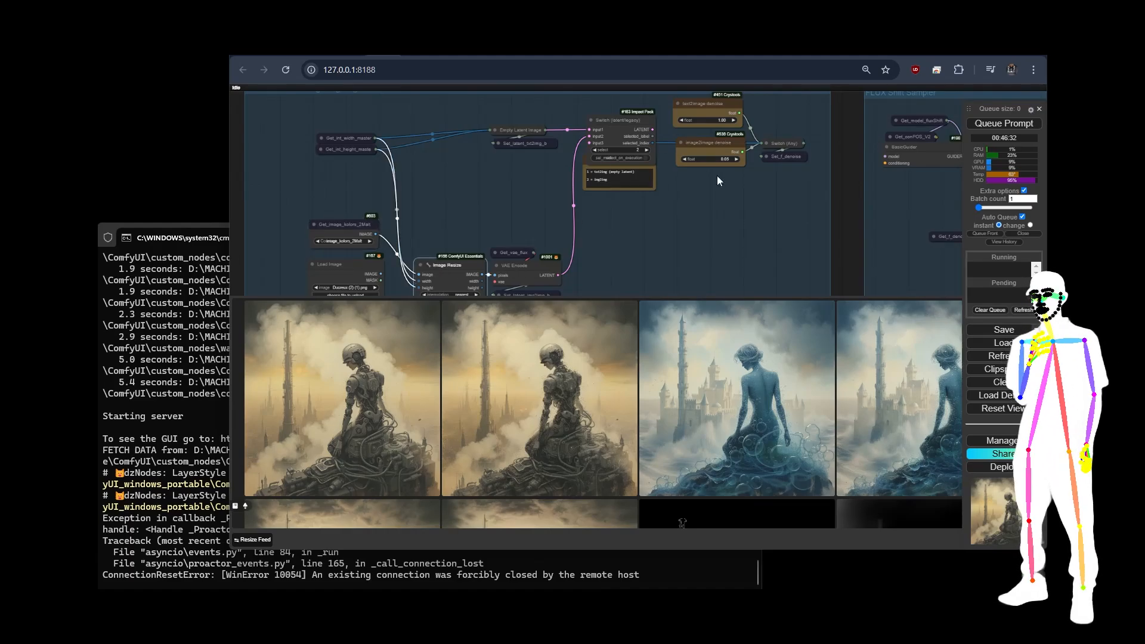
{"action": "left_click_drag", "start_coordinate": [717, 181], "coordinate": [561, 188]}
{"action": "scroll", "coordinate": [629, 222], "scroll_direction": "up", "scroll_amount": 5}
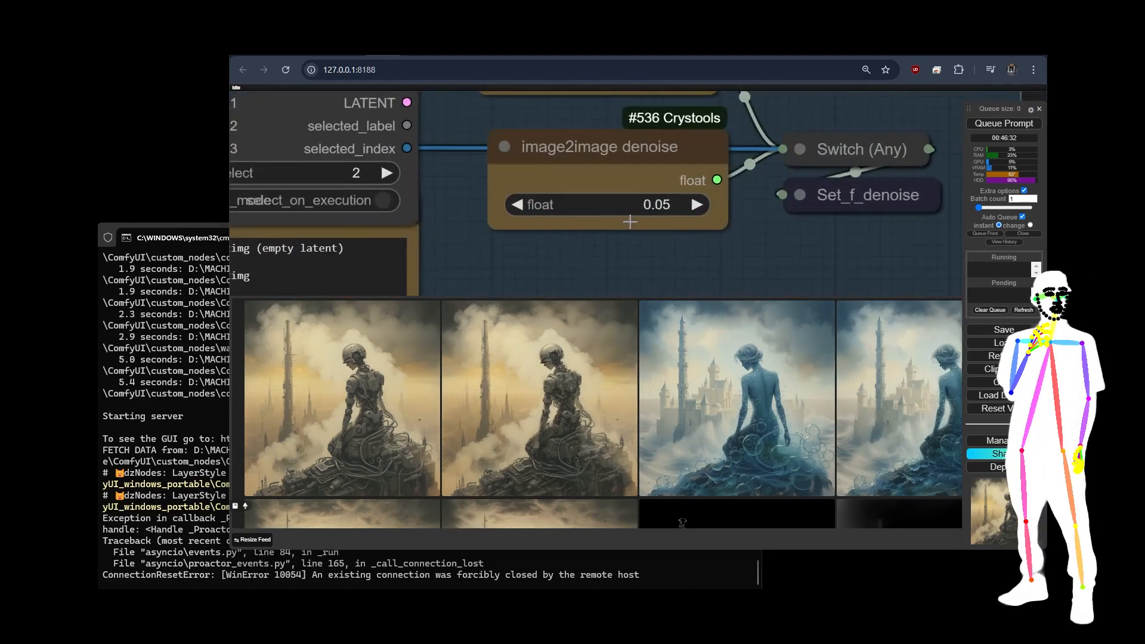
{"action": "scroll", "coordinate": [675, 214], "scroll_direction": "down", "scroll_amount": 10}
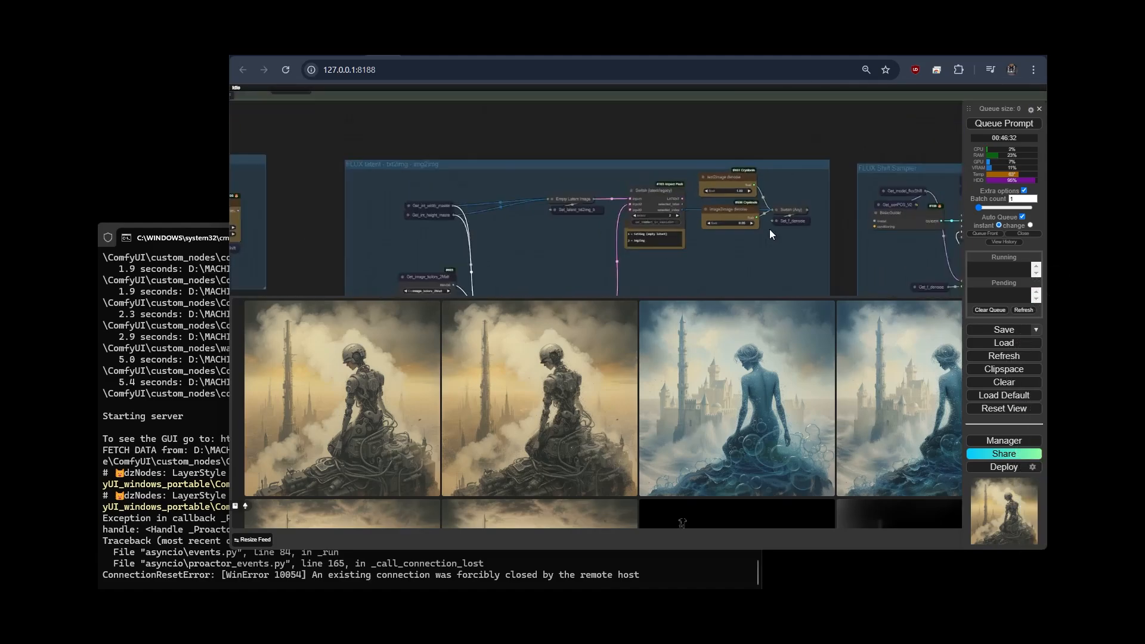
{"action": "scroll", "coordinate": [401, 221], "scroll_direction": "up", "scroll_amount": 10}
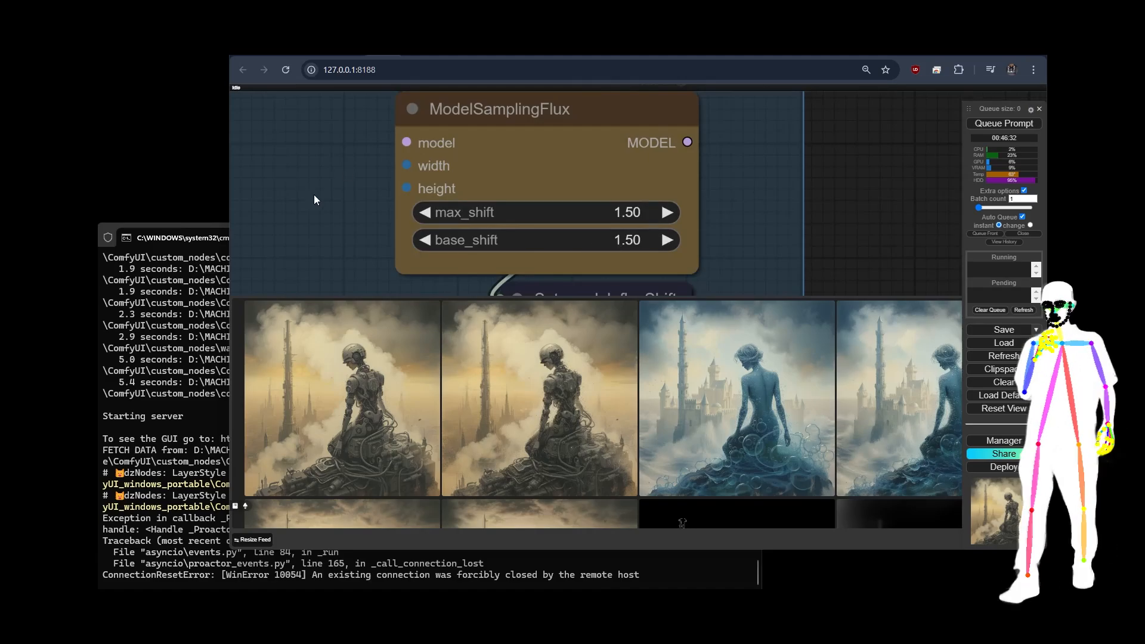
{"action": "scroll", "coordinate": [315, 199], "scroll_direction": "down", "scroll_amount": 10}
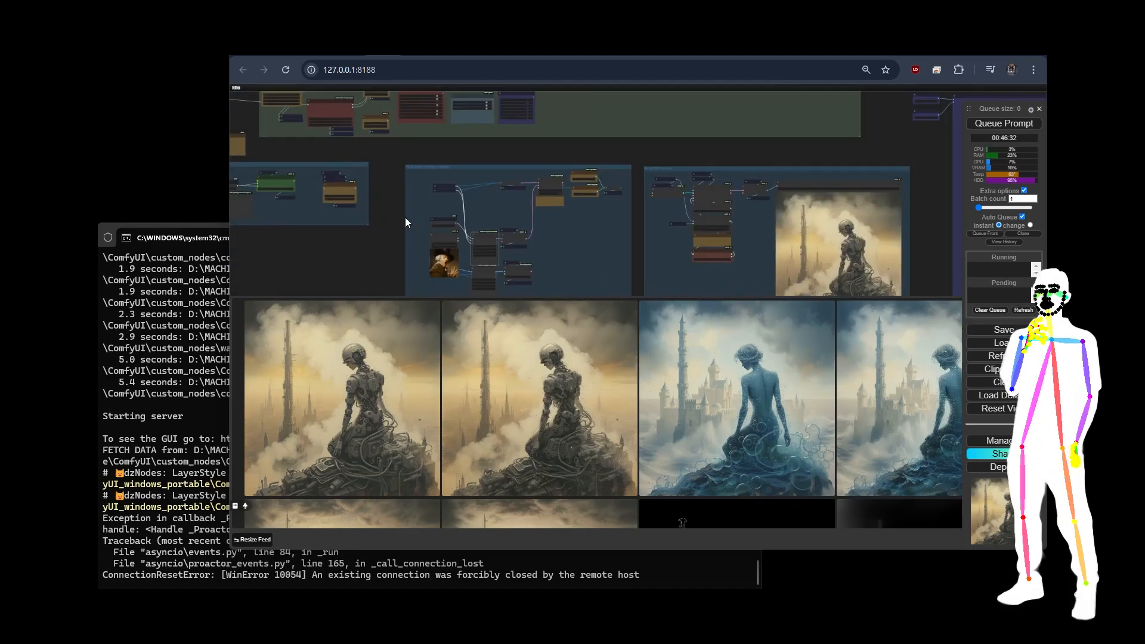
Compare the bridge image with the final FLUX image for both the robot and the blue underwater figure in the image feed
{"action": "left_click", "coordinate": [513, 409]}
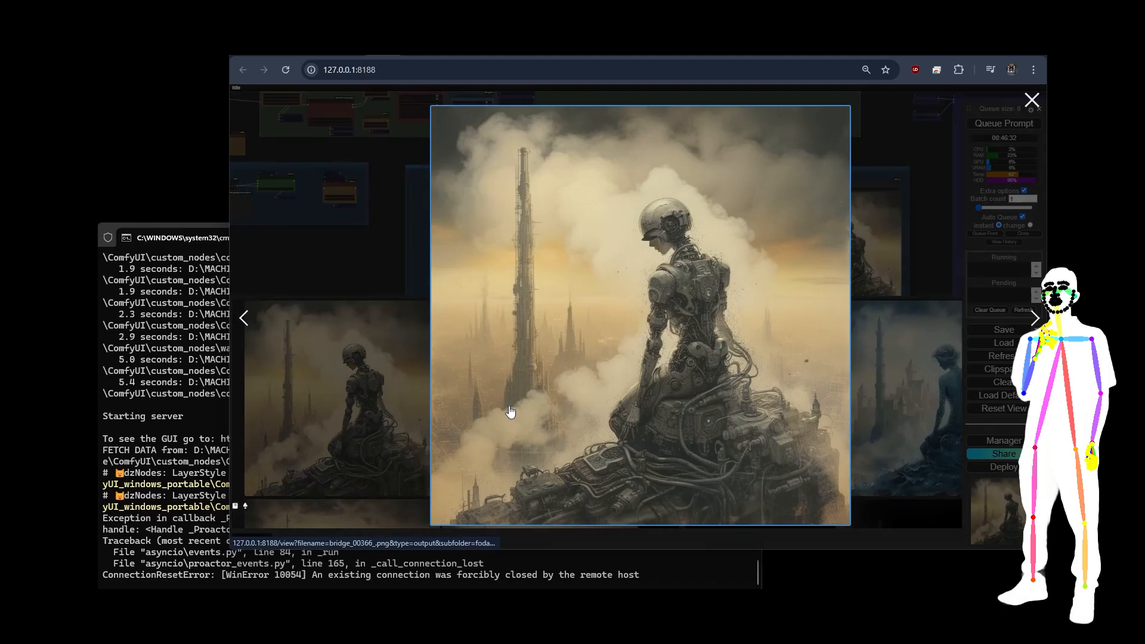
{"action": "left_click", "coordinate": [242, 322]}
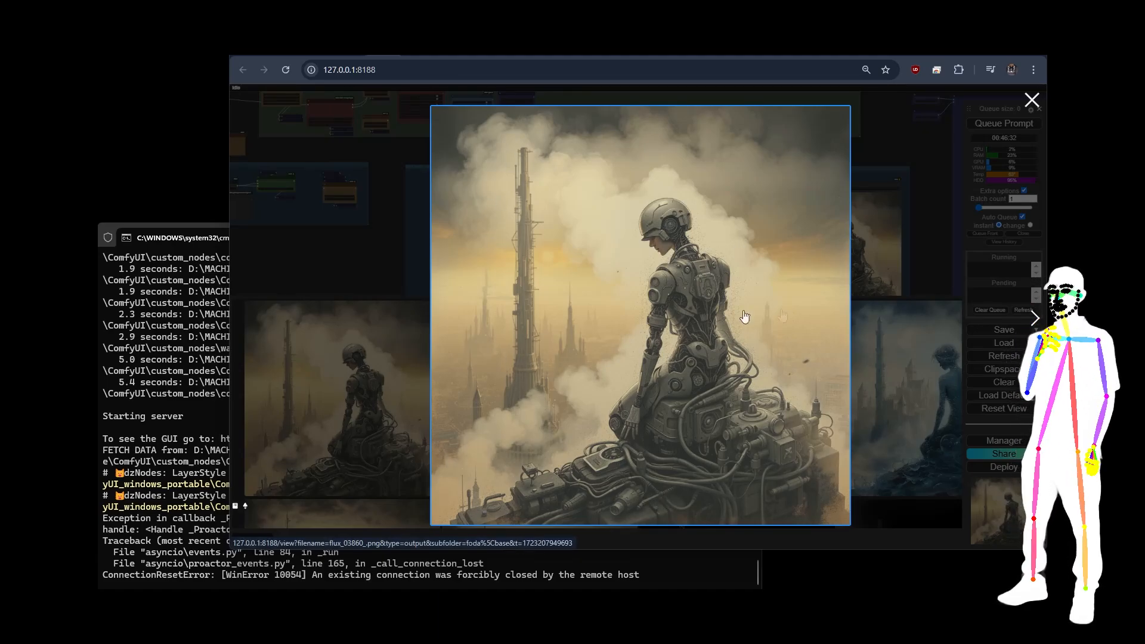
{"action": "left_click", "coordinate": [875, 343]}
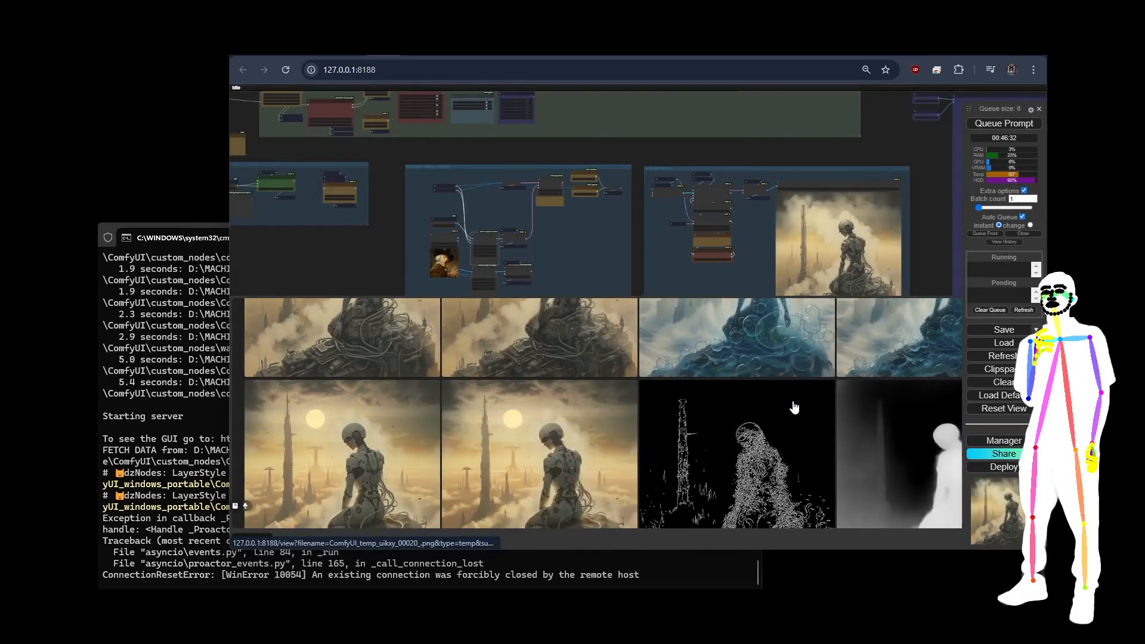
{"action": "left_click", "coordinate": [794, 413]}
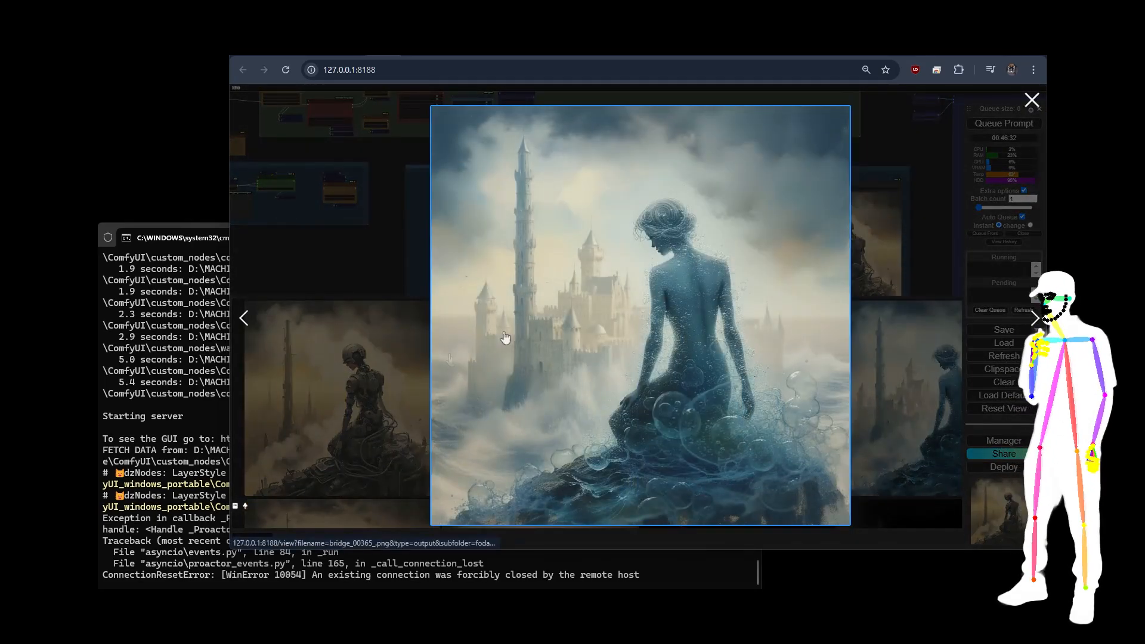
{"action": "left_click", "coordinate": [243, 318]}
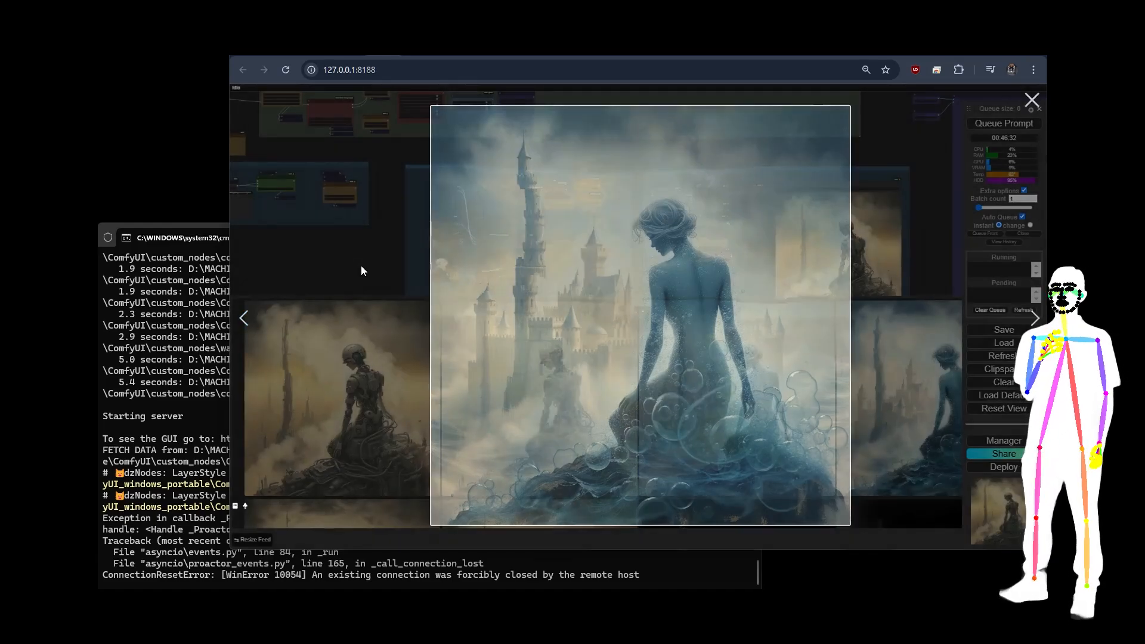
{"action": "left_click", "coordinate": [360, 265]}
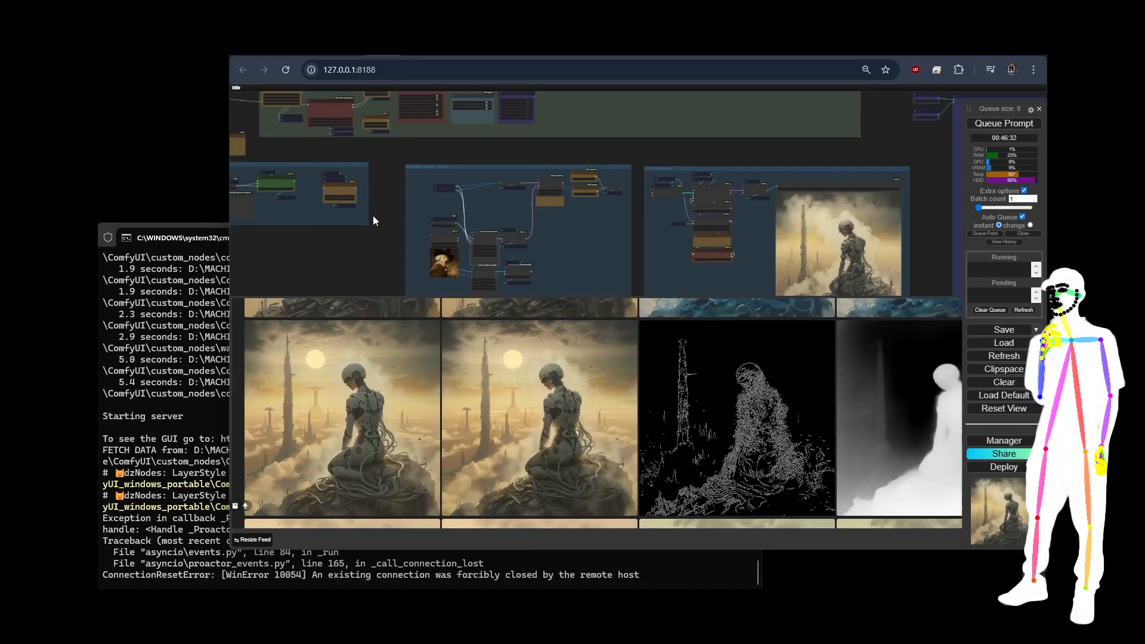
Disable Auto Queue and queue a single run of the workflow
{"action": "scroll", "coordinate": [365, 281], "scroll_direction": "down", "scroll_amount": 5}
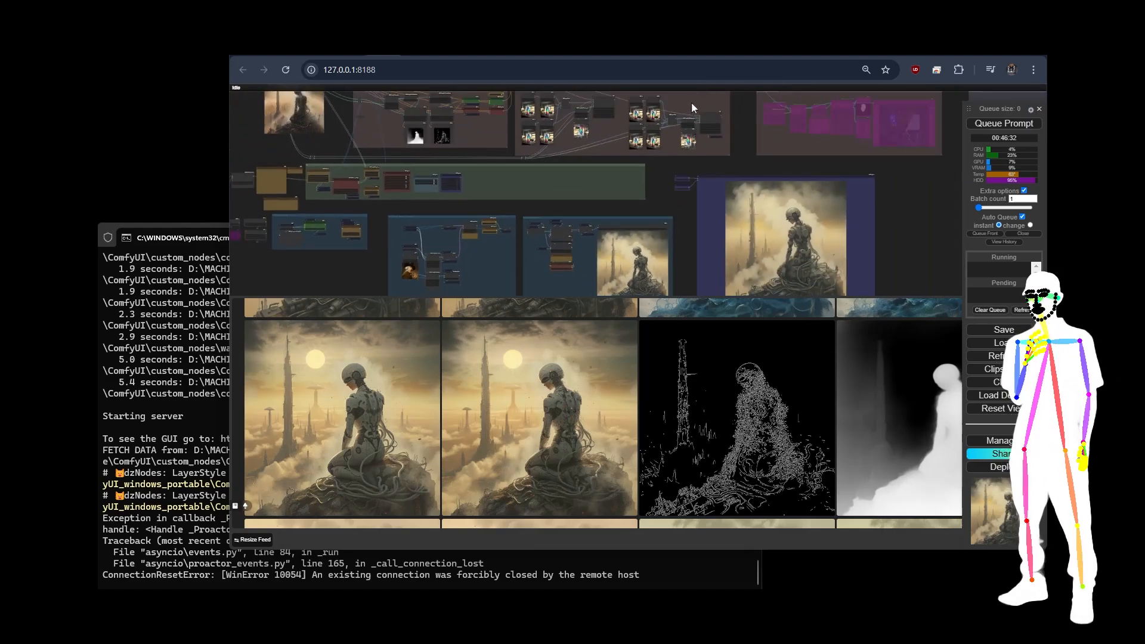
{"action": "scroll", "coordinate": [720, 103], "scroll_direction": "up", "scroll_amount": 5}
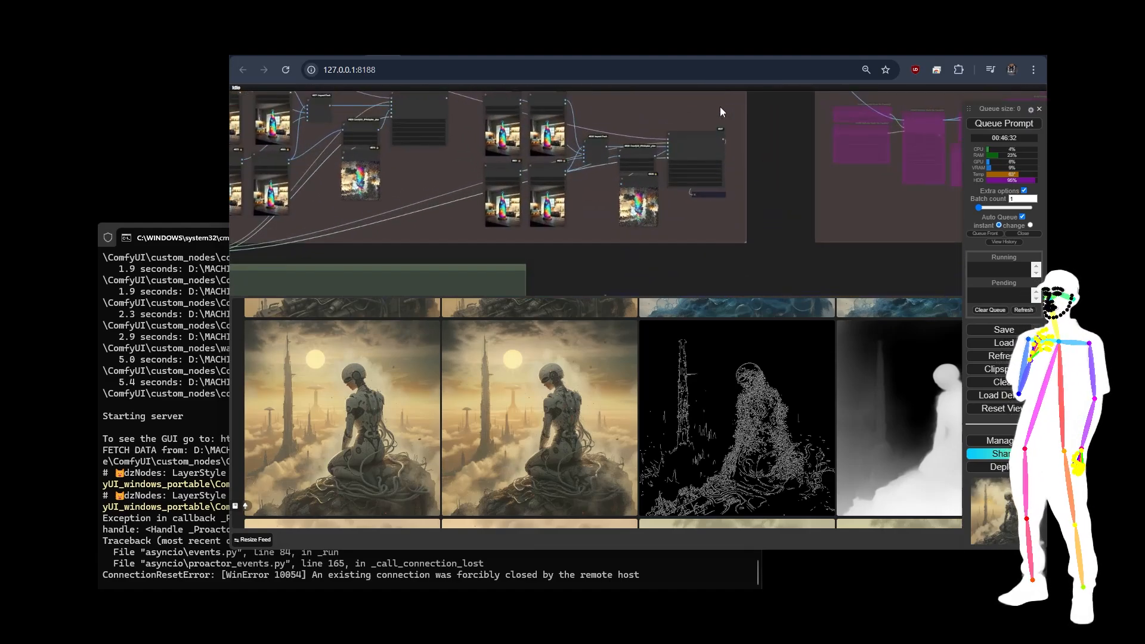
{"action": "scroll", "coordinate": [777, 192], "scroll_direction": "down", "scroll_amount": 3}
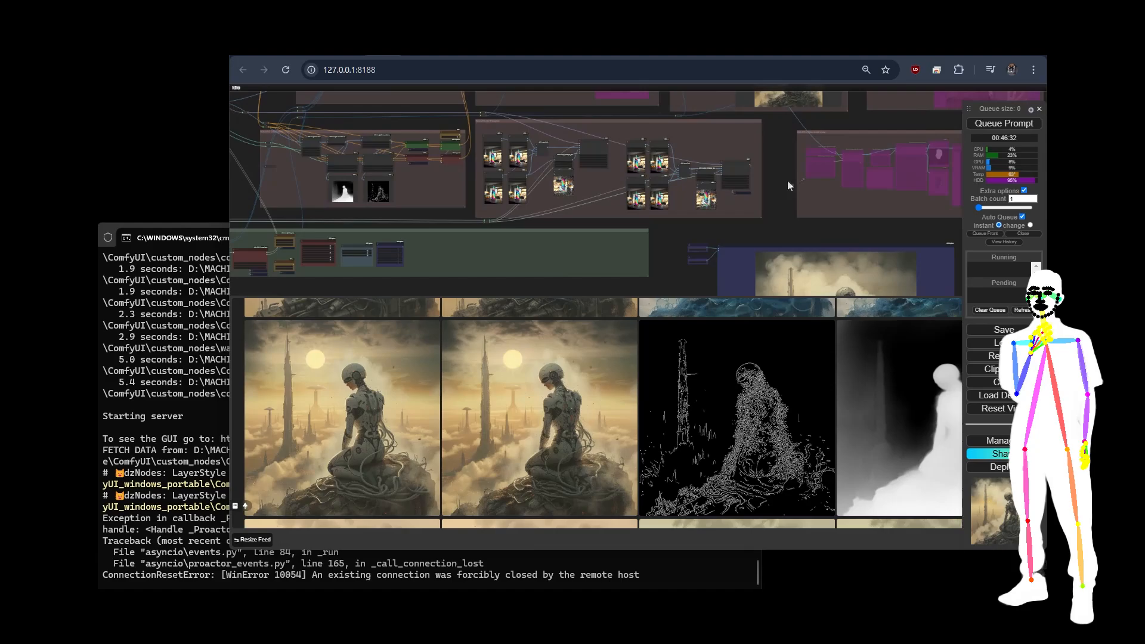
{"action": "left_click", "coordinate": [1022, 217]}
{"action": "left_click", "coordinate": [1003, 123]}
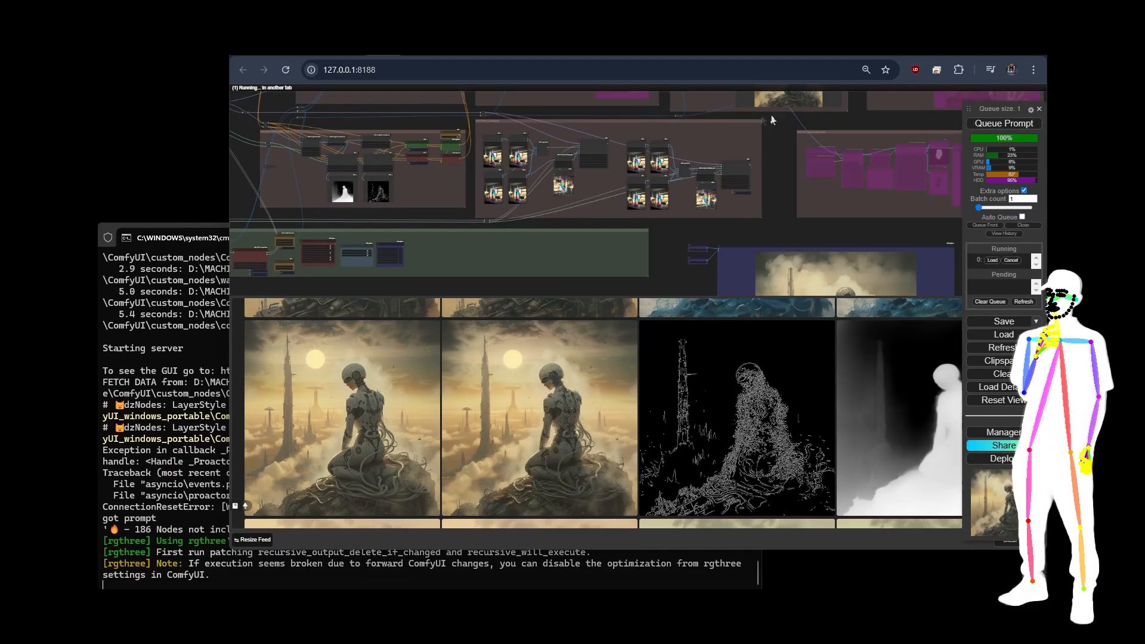
Set the KOLORS IPA Toggle input to 2 to turn the IPAdapter on, and queue another run
{"action": "scroll", "coordinate": [703, 161], "scroll_direction": "up", "scroll_amount": 12}
{"action": "scroll", "coordinate": [717, 143], "scroll_direction": "down", "scroll_amount": 5}
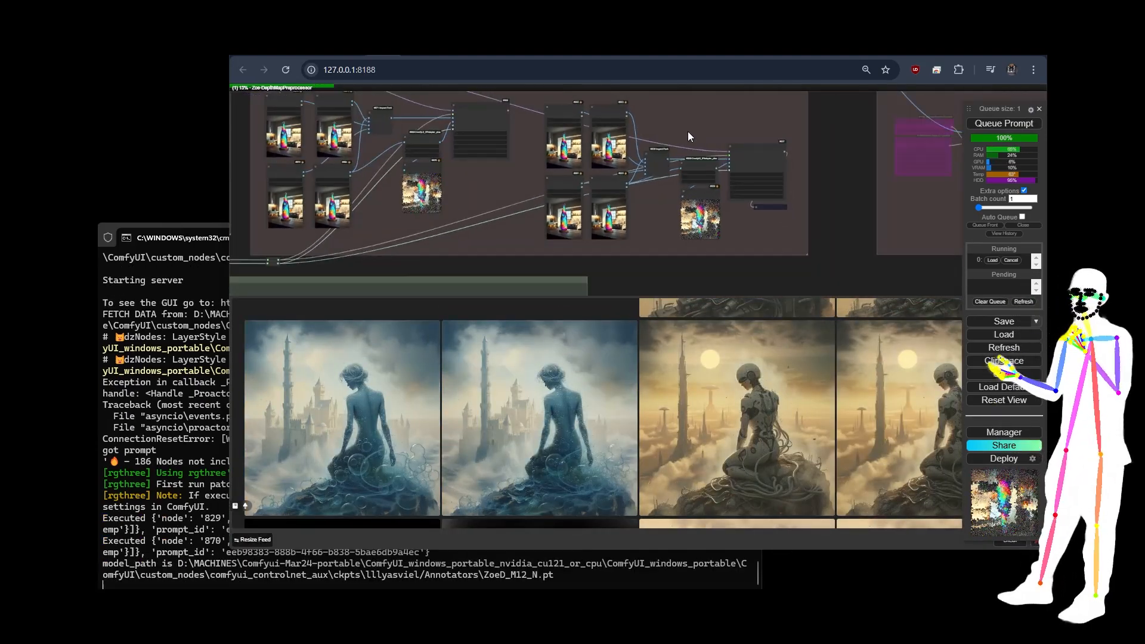
{"action": "left_click_drag", "start_coordinate": [459, 248], "coordinate": [1006, 386]}
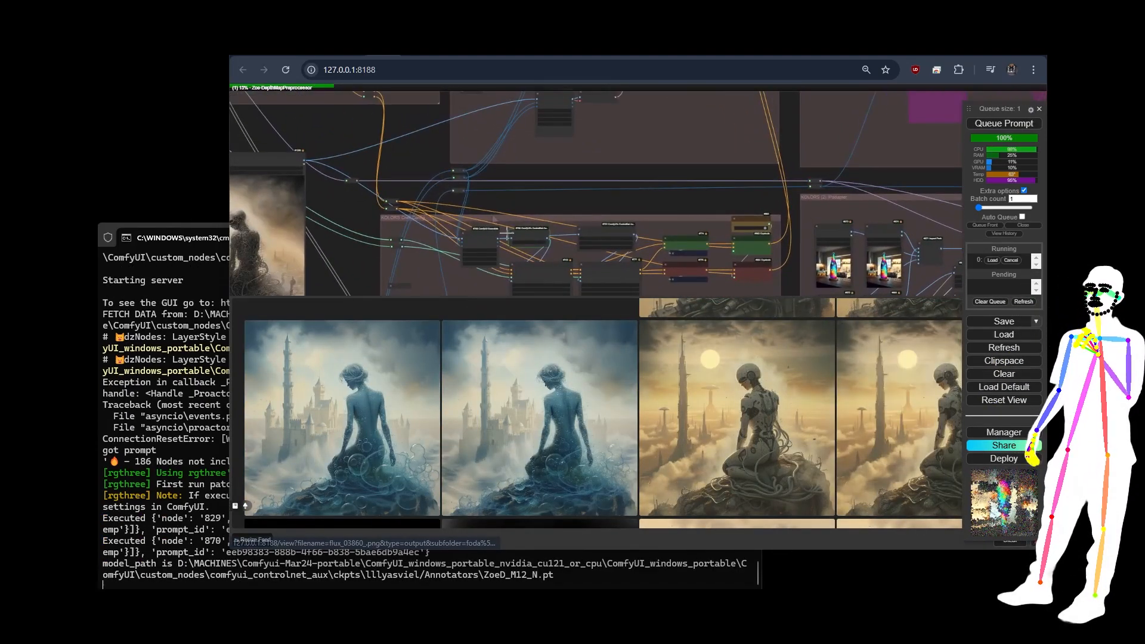
{"action": "scroll", "coordinate": [549, 153], "scroll_direction": "up", "scroll_amount": 10}
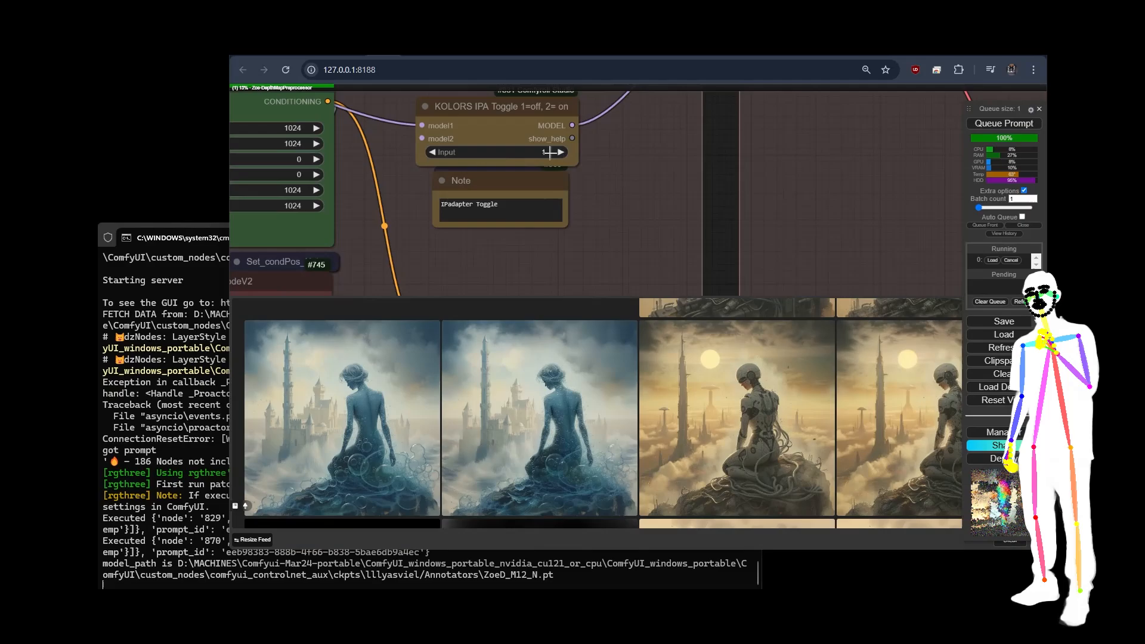
{"action": "left_click", "coordinate": [549, 152]}
{"action": "left_click", "coordinate": [1003, 123]}
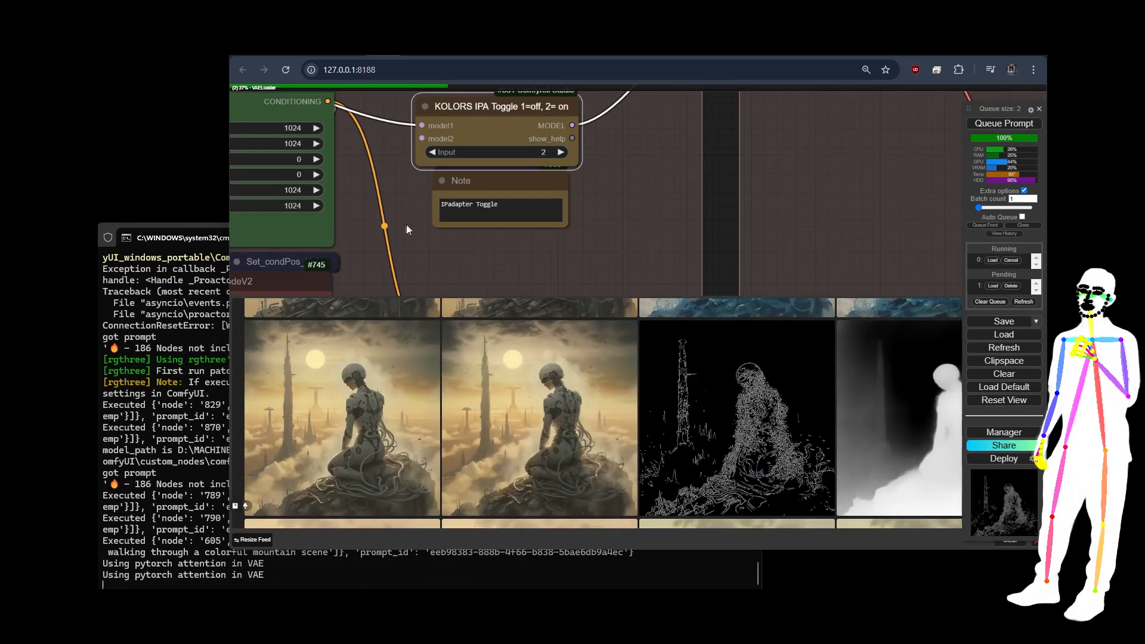
Set the KOLORS IPA Toggle input back to 1 to turn the IPAdapter off
{"action": "left_click", "coordinate": [432, 152]}
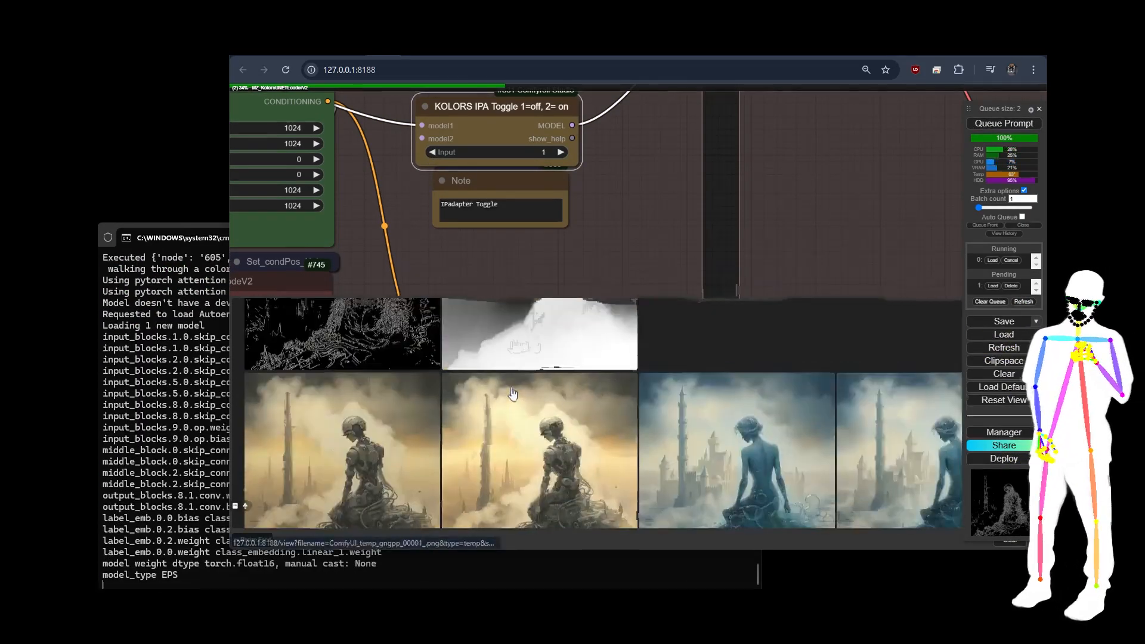
{"action": "scroll", "coordinate": [403, 203], "scroll_direction": "down", "scroll_amount": 8}
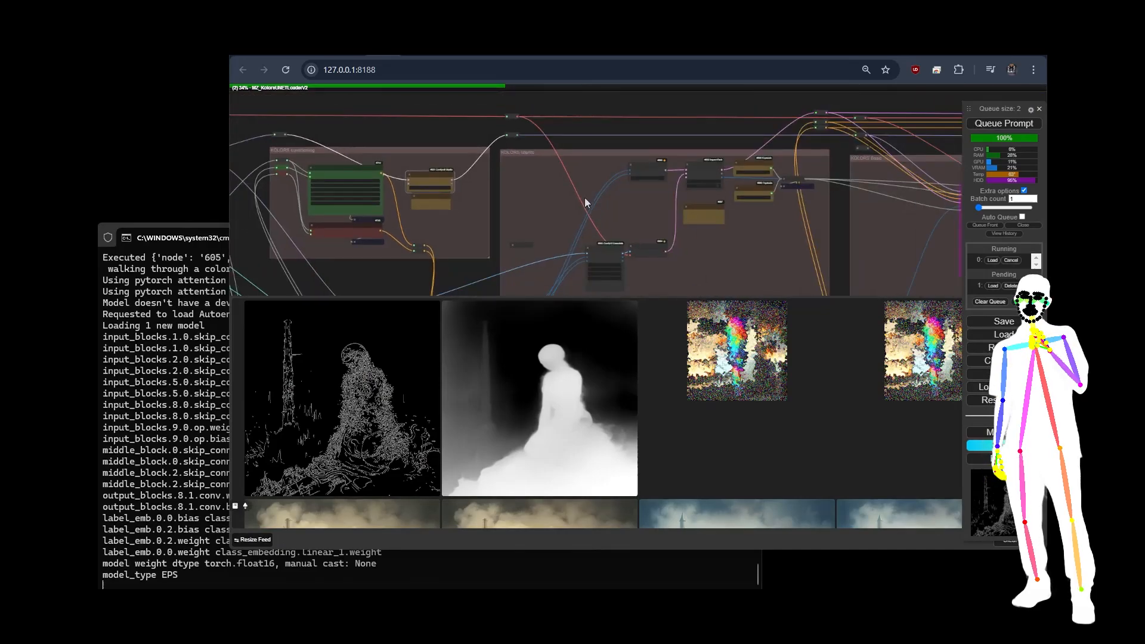
Queue two more runs of the workflow and turn on Auto Queue in instant mode
{"action": "key", "text": "ctrl+Return"}
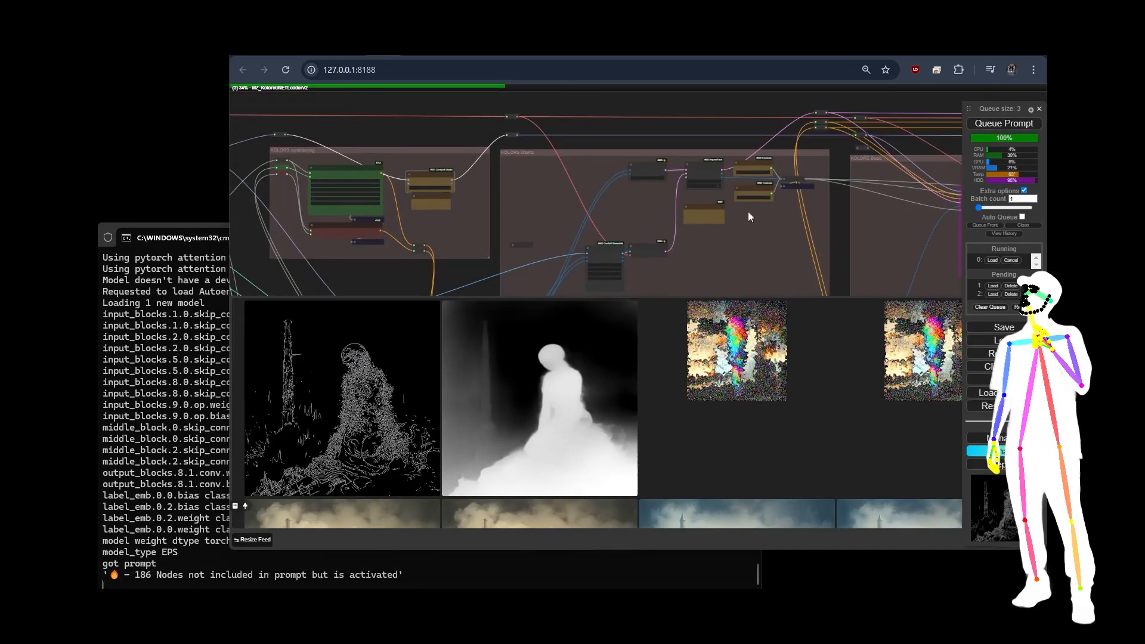
{"action": "scroll", "coordinate": [727, 197], "scroll_direction": "up", "scroll_amount": 5}
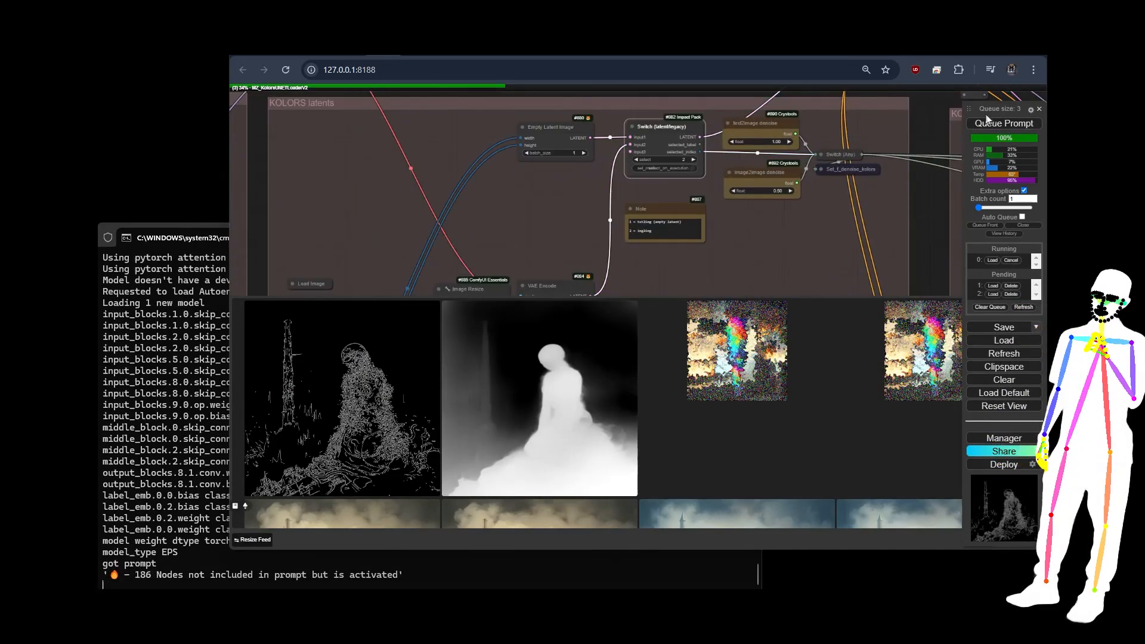
{"action": "left_click", "coordinate": [987, 122]}
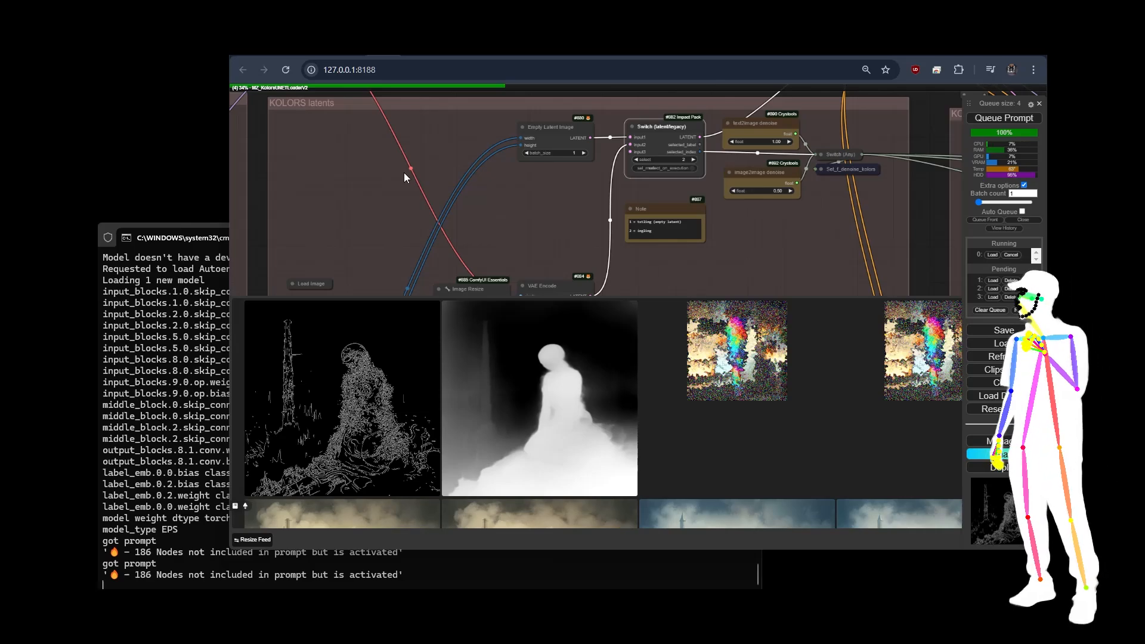
{"action": "scroll", "coordinate": [403, 172], "scroll_direction": "down", "scroll_amount": 5}
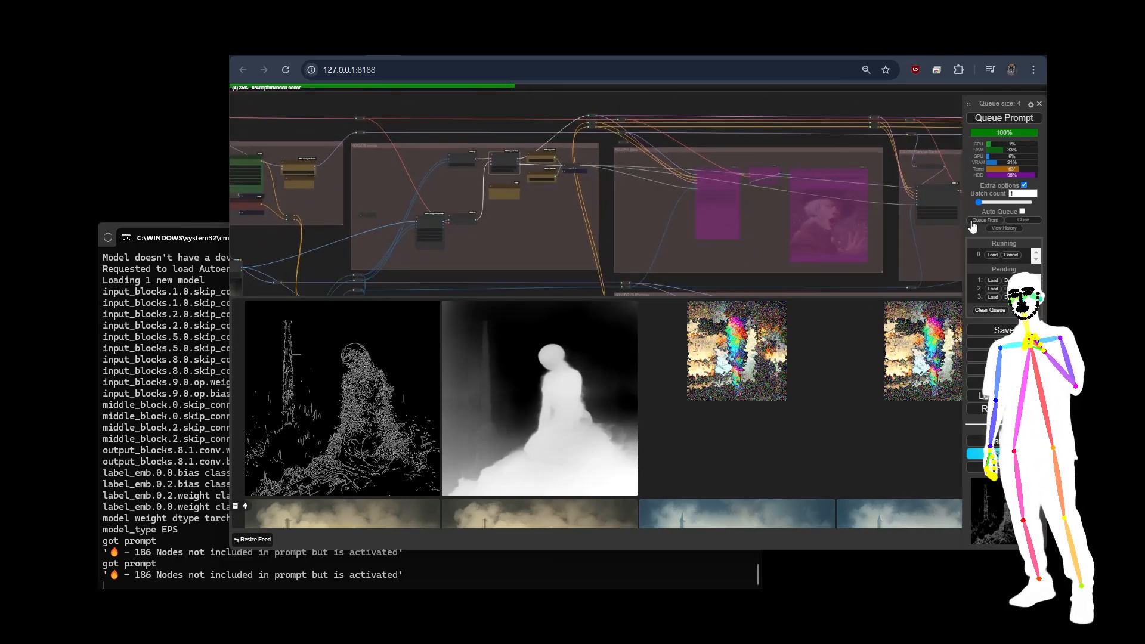
{"action": "left_click", "coordinate": [1021, 212]}
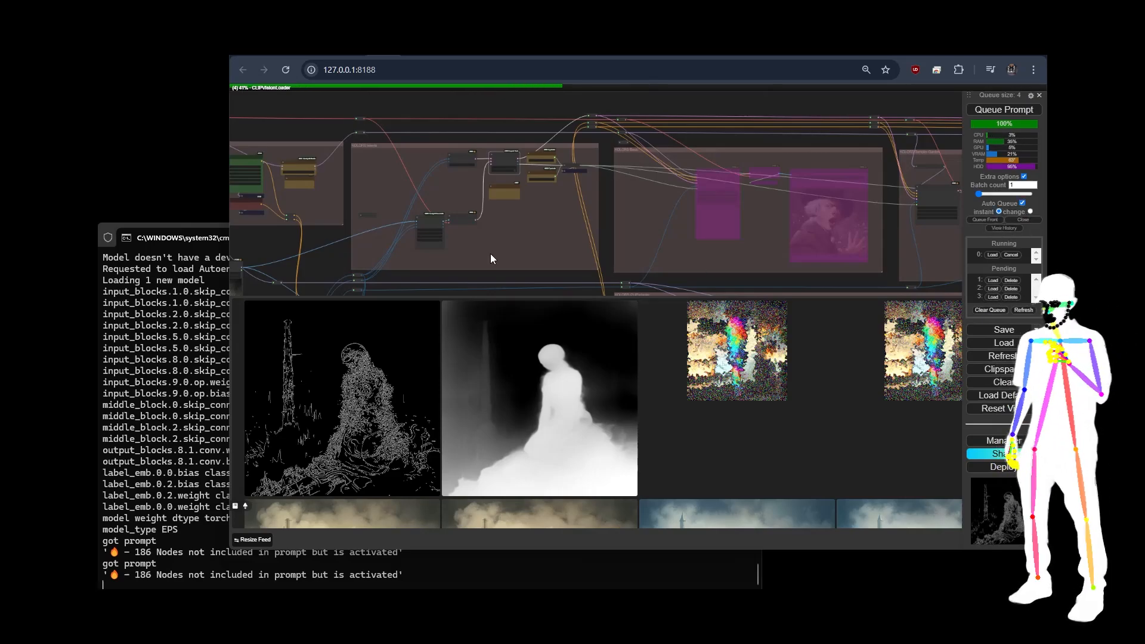
Examine the KOLORS latents switch, the KOLORS IPA Toggle and the toggle in the ControlNet group
{"action": "scroll", "coordinate": [484, 191], "scroll_direction": "up", "scroll_amount": 5}
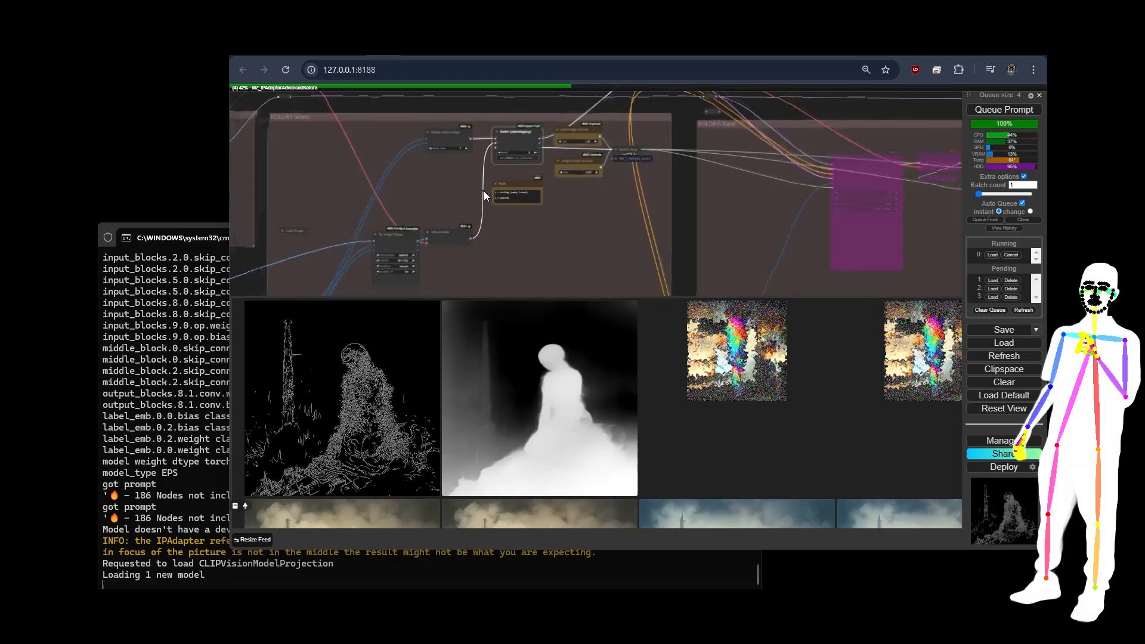
{"action": "scroll", "coordinate": [484, 191], "scroll_direction": "up", "scroll_amount": 2}
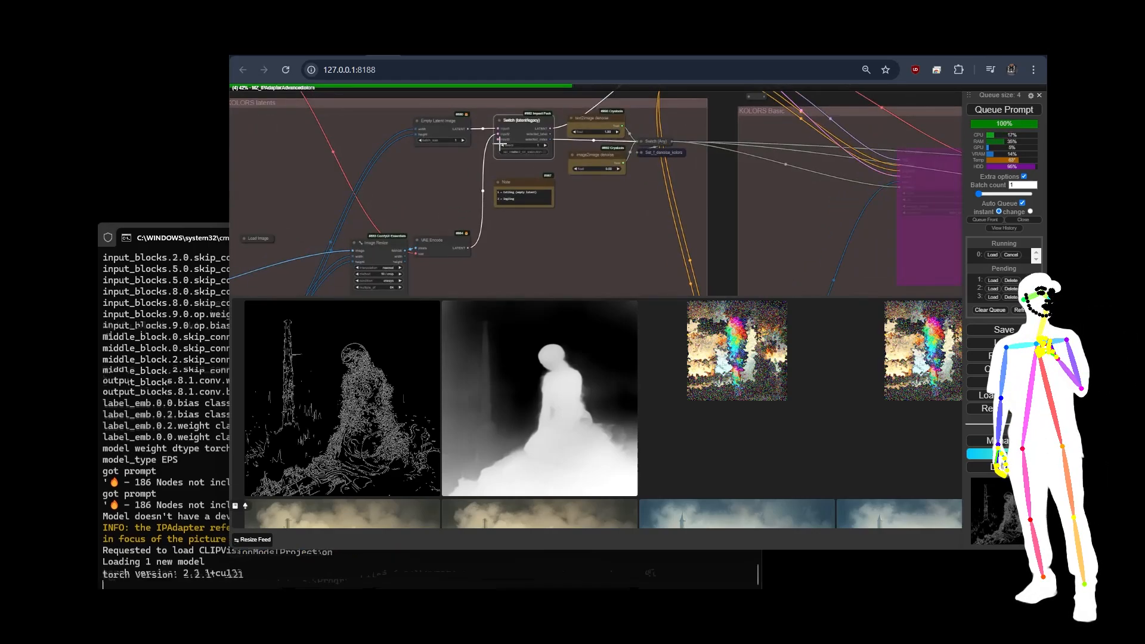
{"action": "left_click_drag", "start_coordinate": [506, 241], "coordinate": [831, 289]}
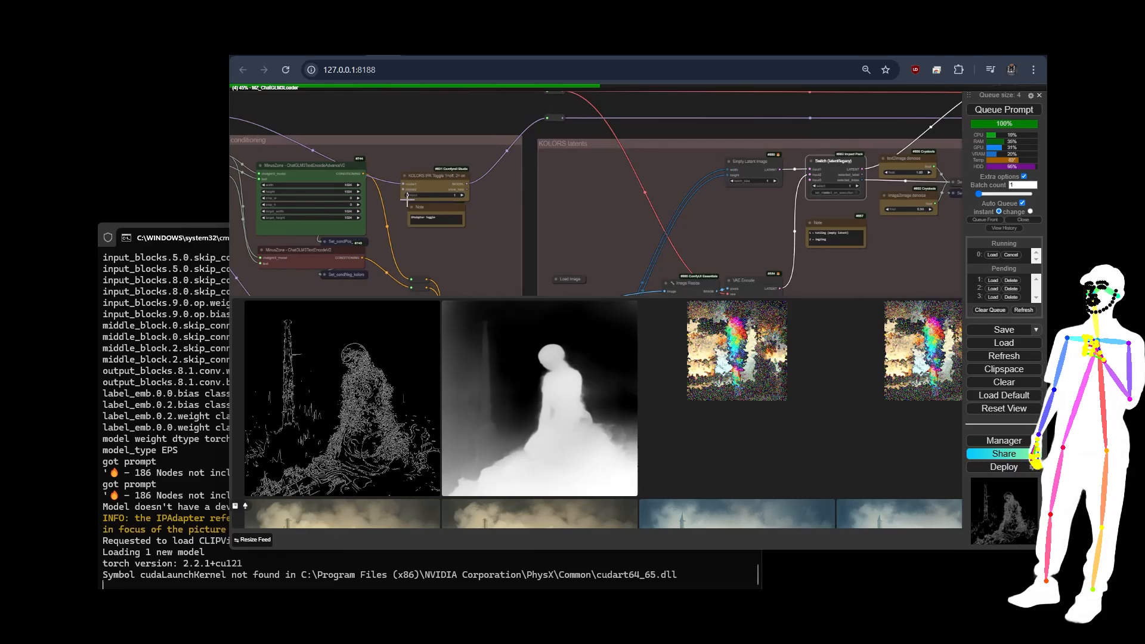
{"action": "scroll", "coordinate": [407, 196], "scroll_direction": "up", "scroll_amount": 3}
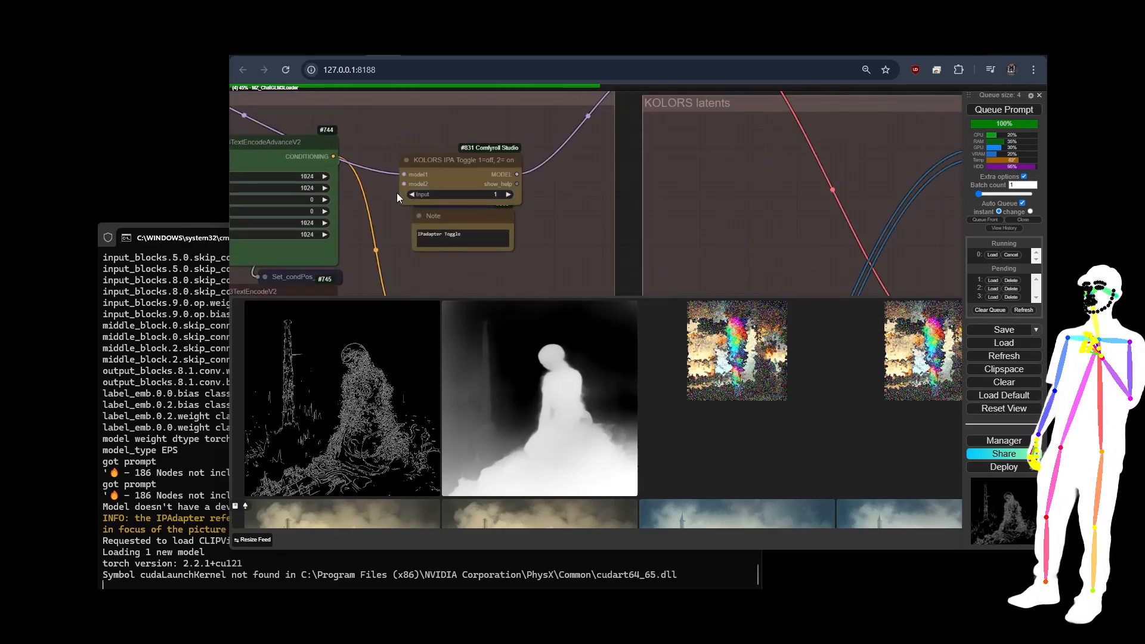
{"action": "scroll", "coordinate": [396, 197], "scroll_direction": "down", "scroll_amount": 5}
{"action": "scroll", "coordinate": [577, 126], "scroll_direction": "up", "scroll_amount": 3}
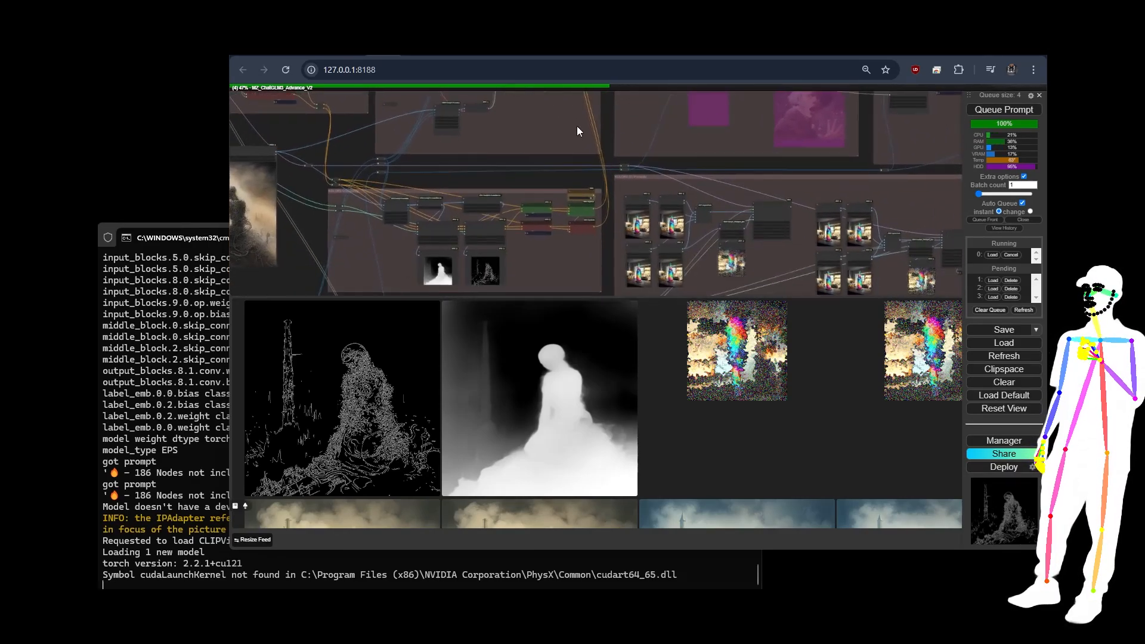
{"action": "scroll", "coordinate": [573, 124], "scroll_direction": "down", "scroll_amount": 1}
{"action": "scroll", "coordinate": [549, 178], "scroll_direction": "up", "scroll_amount": 2}
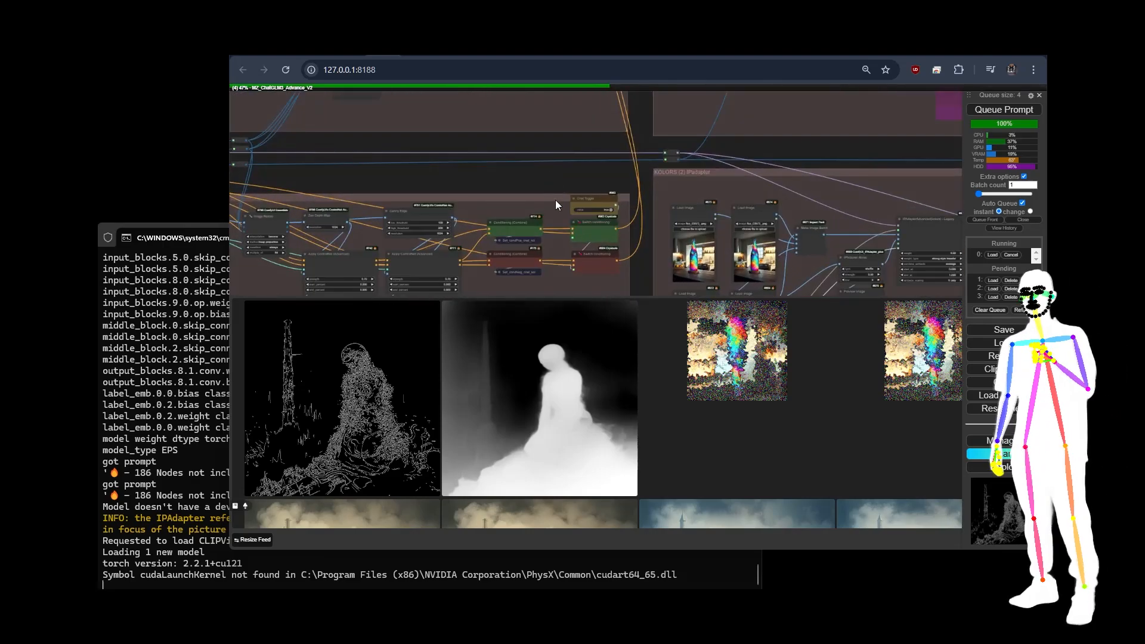
{"action": "scroll", "coordinate": [531, 152], "scroll_direction": "down", "scroll_amount": 3}
{"action": "left_click_drag", "start_coordinate": [335, 204], "coordinate": [427, 211]}
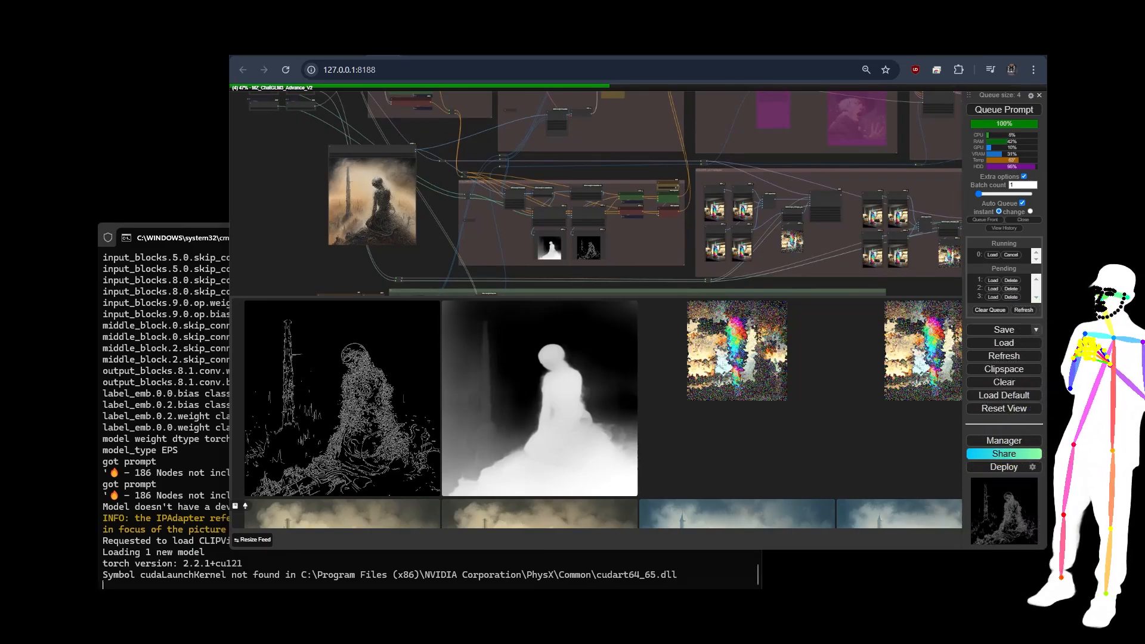
Load the misty grey image of the seated figure into the main Load Image node and queue another run
{"action": "left_click_drag", "start_coordinate": [236, 325], "coordinate": [363, 196]}
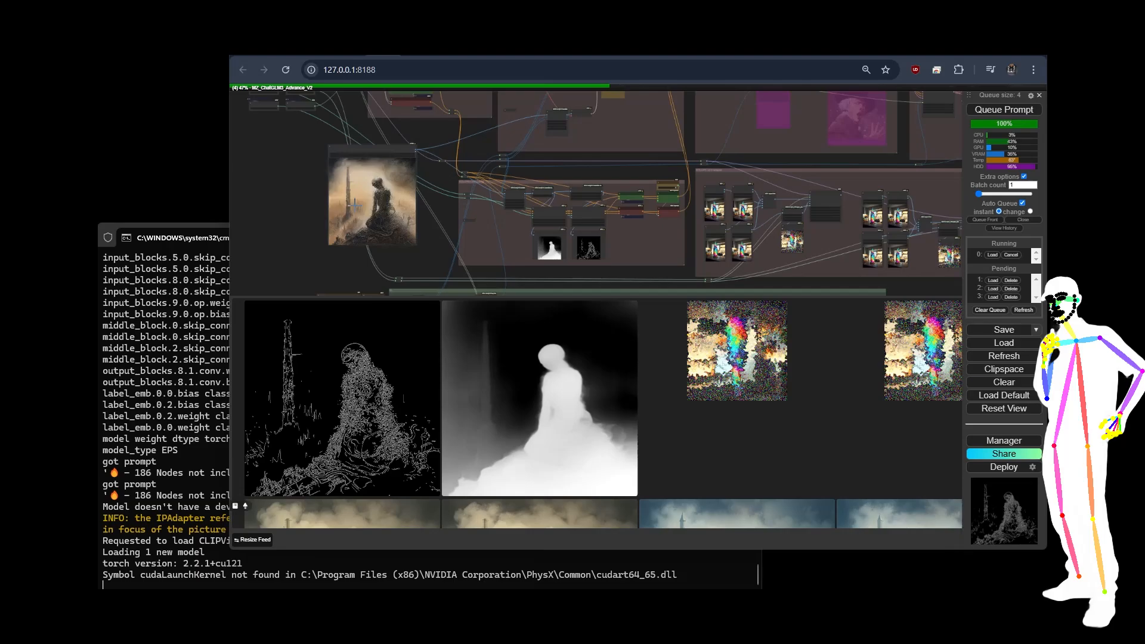
{"action": "scroll", "coordinate": [295, 222], "scroll_direction": "down", "scroll_amount": 5}
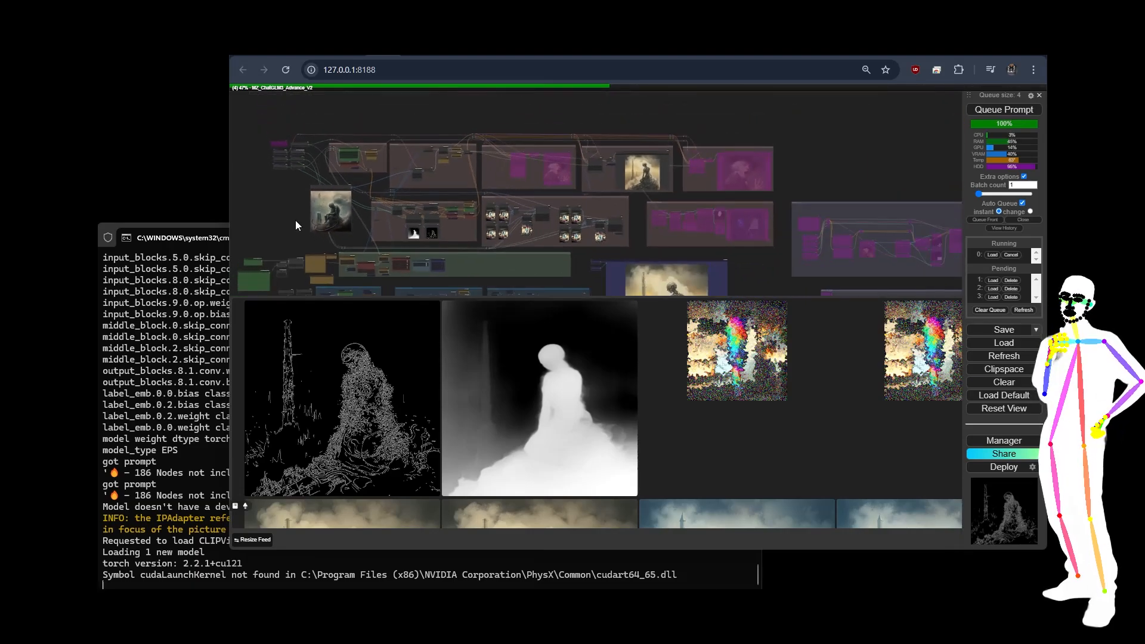
{"action": "scroll", "coordinate": [295, 222], "scroll_direction": "up", "scroll_amount": 3}
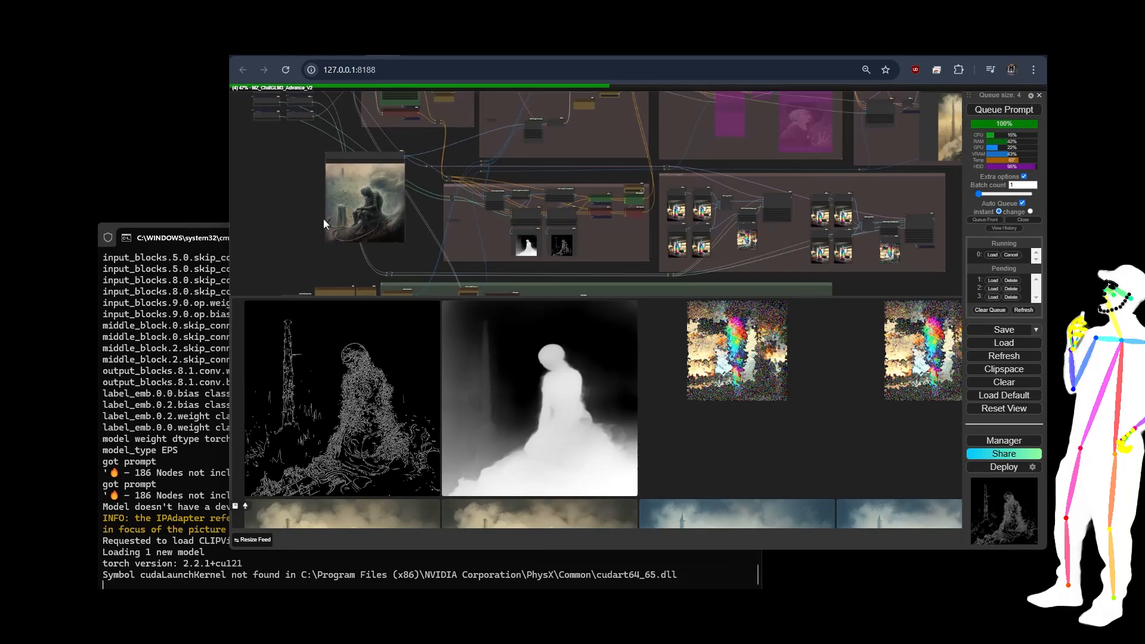
{"action": "scroll", "coordinate": [252, 202], "scroll_direction": "down", "scroll_amount": 3}
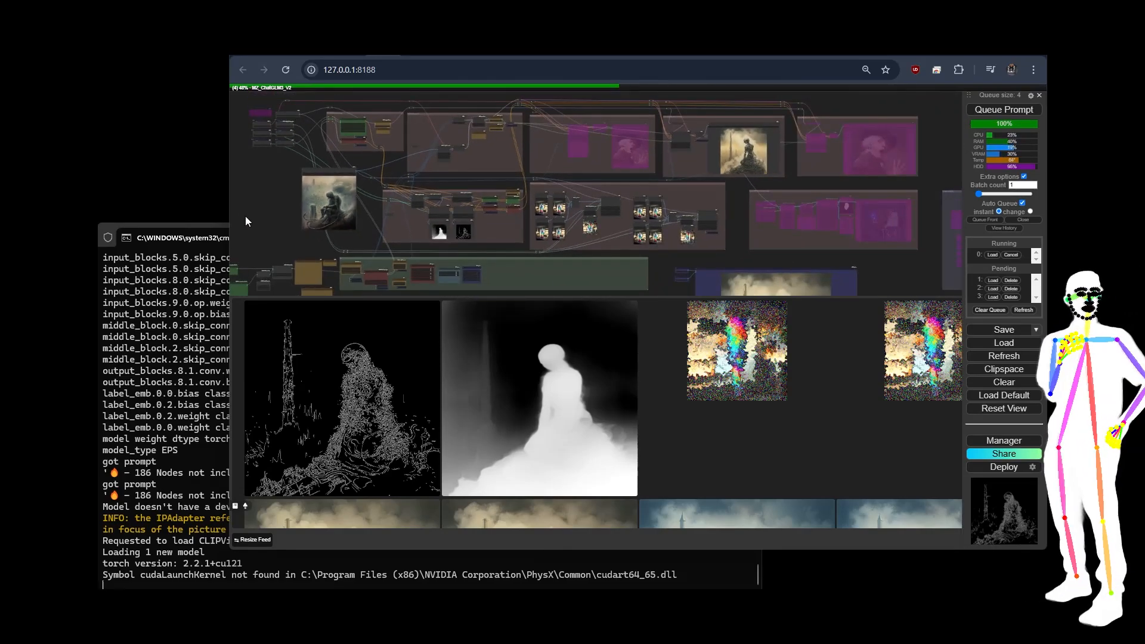
{"action": "left_click_drag", "start_coordinate": [245, 216], "coordinate": [444, 169]}
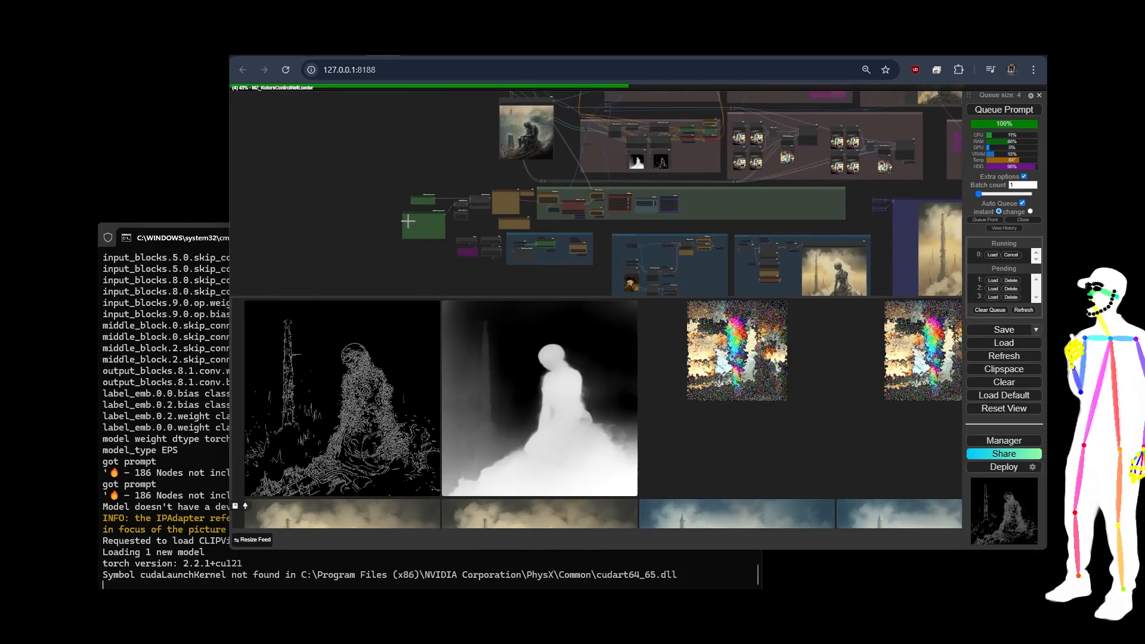
{"action": "left_click_drag", "start_coordinate": [451, 149], "coordinate": [337, 220]}
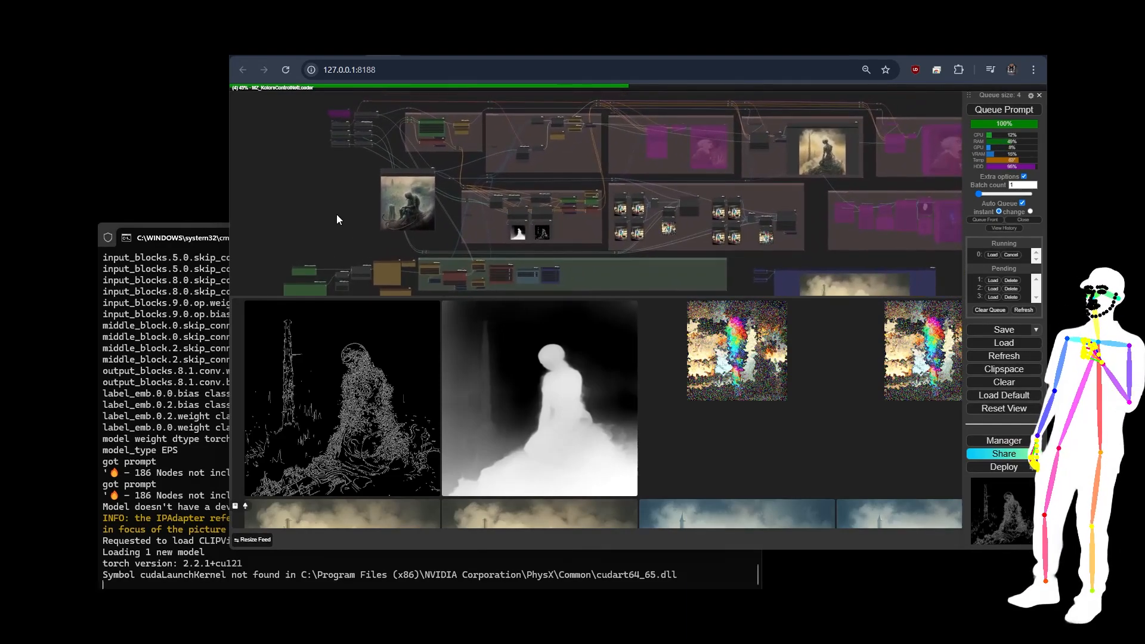
{"action": "left_click", "coordinate": [1025, 113]}
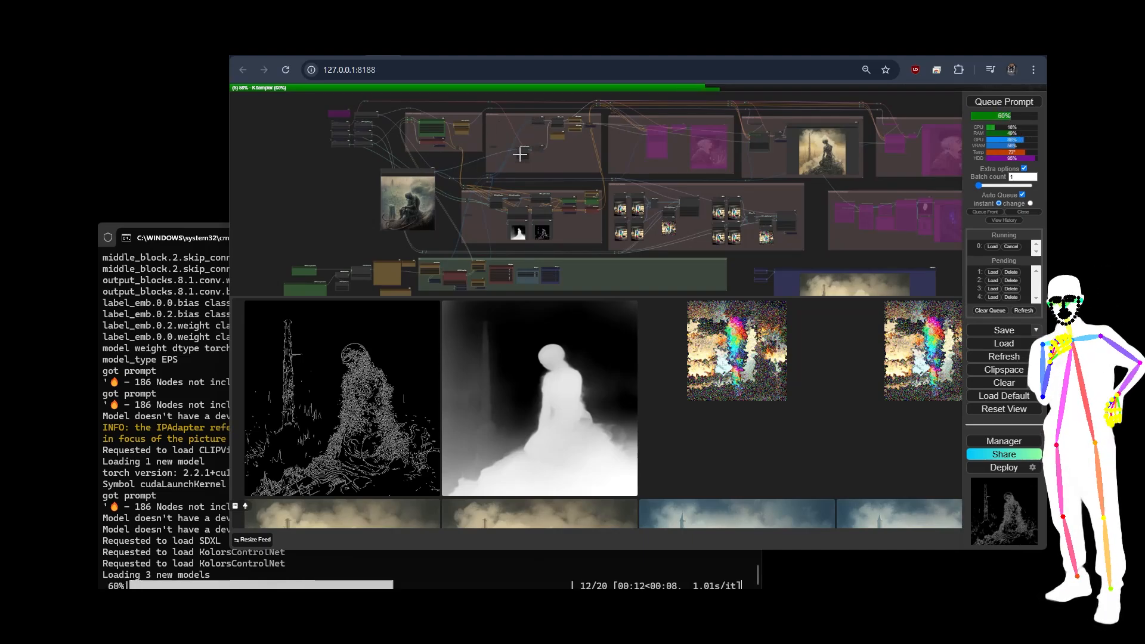
Move the Positive Pre Prompt, prompt list, Text Random Line and EasySeed nodes further left, away from the Text Concatenate node
{"action": "scroll", "coordinate": [740, 283], "scroll_direction": "down", "scroll_amount": 3}
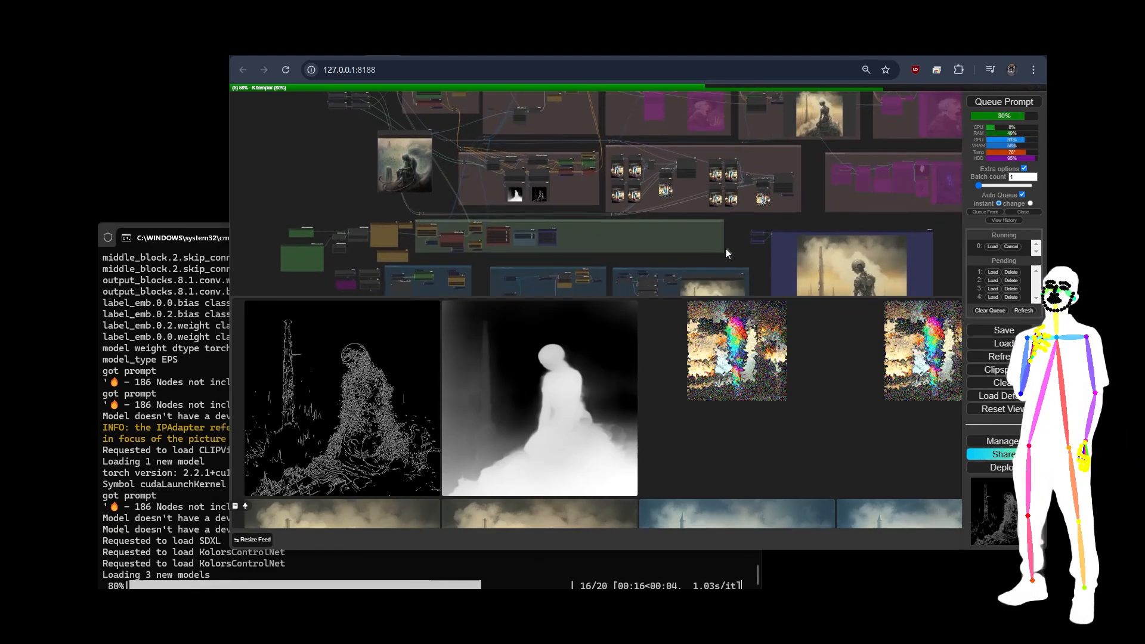
{"action": "scroll", "coordinate": [275, 242], "scroll_direction": "up", "scroll_amount": 5}
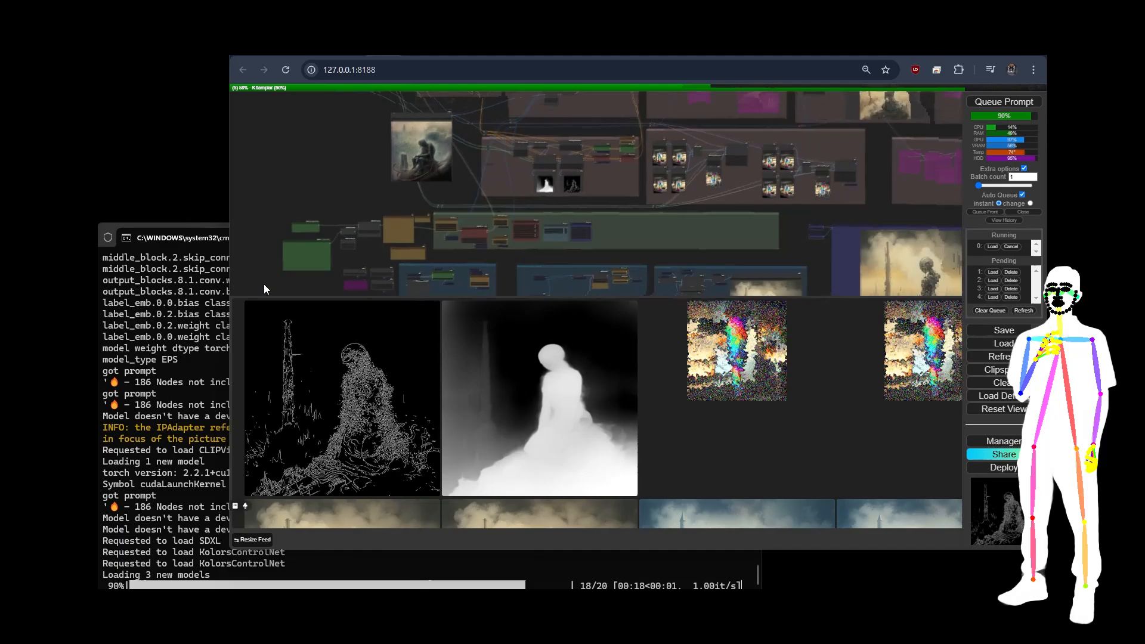
{"action": "left_click_drag", "start_coordinate": [629, 180], "coordinate": [698, 224]}
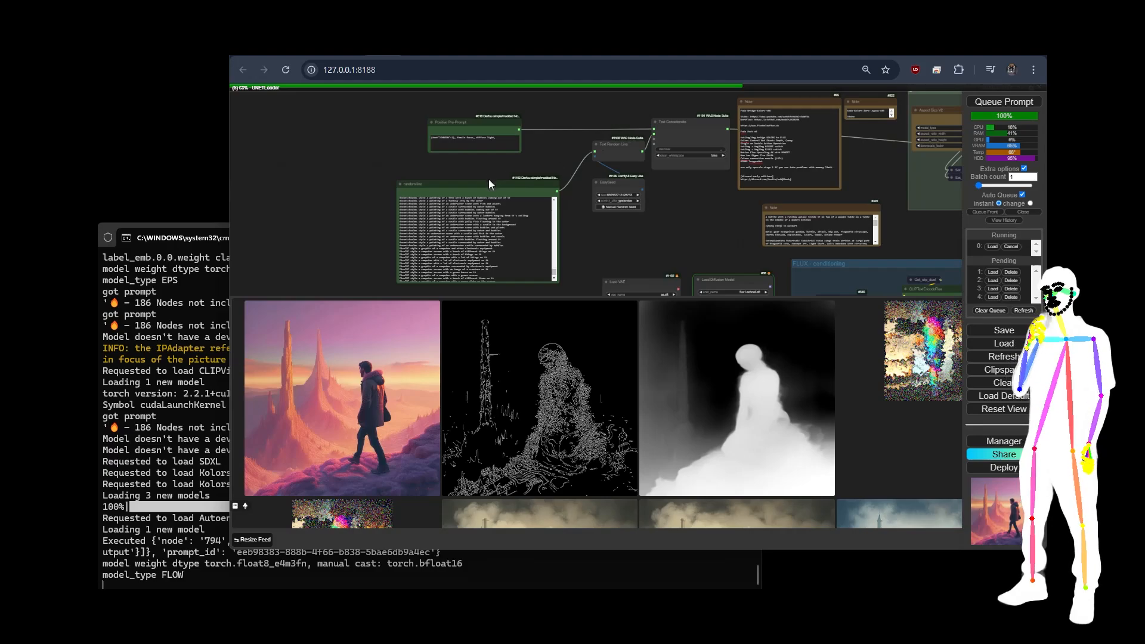
{"action": "left_click_drag", "start_coordinate": [488, 184], "coordinate": [389, 171]}
{"action": "left_click_drag", "start_coordinate": [469, 127], "coordinate": [406, 132]}
{"action": "left_click_drag", "start_coordinate": [620, 146], "coordinate": [504, 171]}
{"action": "left_click_drag", "start_coordinate": [618, 178], "coordinate": [511, 197]}
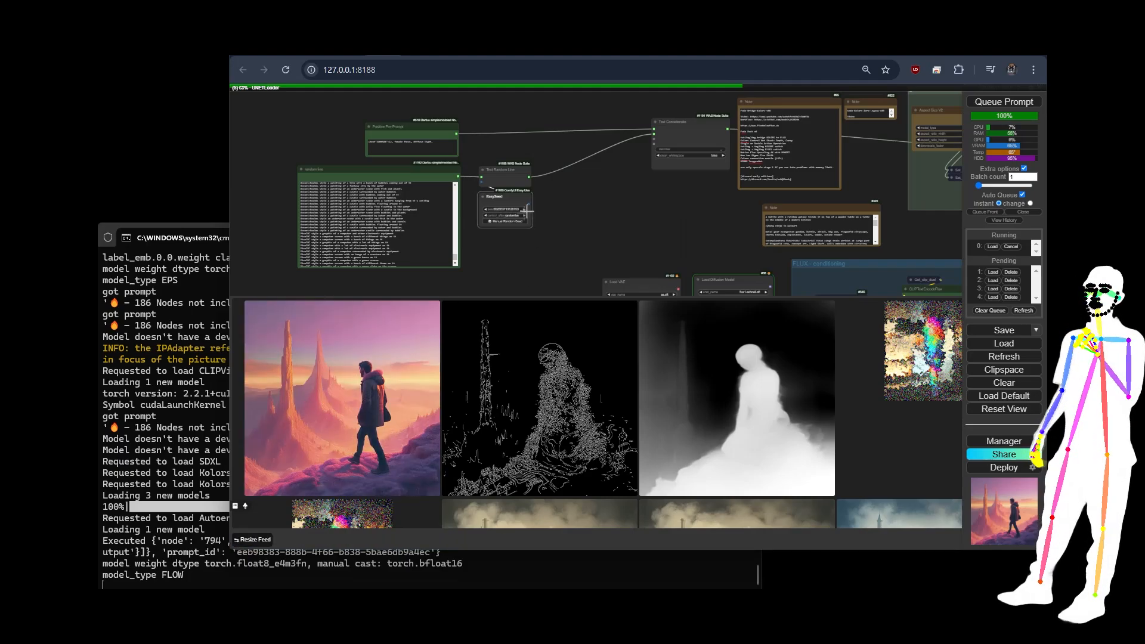
Check the EasySeed node's seed settings and move the Text Concatenate node left, closer to the Text Random Line node
{"action": "scroll", "coordinate": [511, 217], "scroll_direction": "up", "scroll_amount": 10}
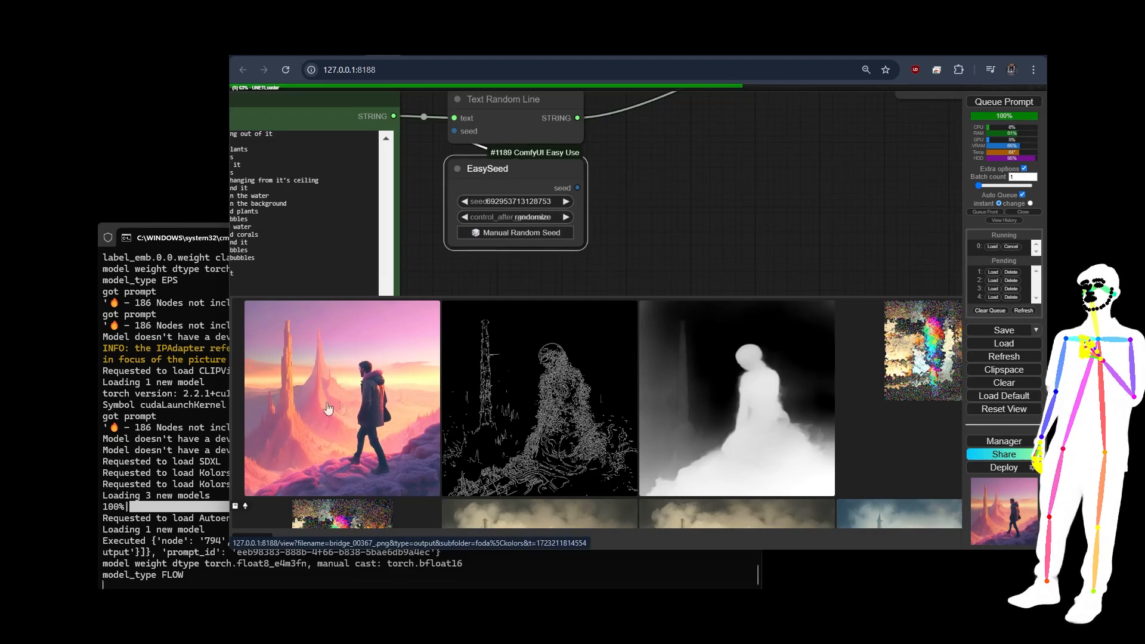
{"action": "scroll", "coordinate": [421, 251], "scroll_direction": "down", "scroll_amount": 8}
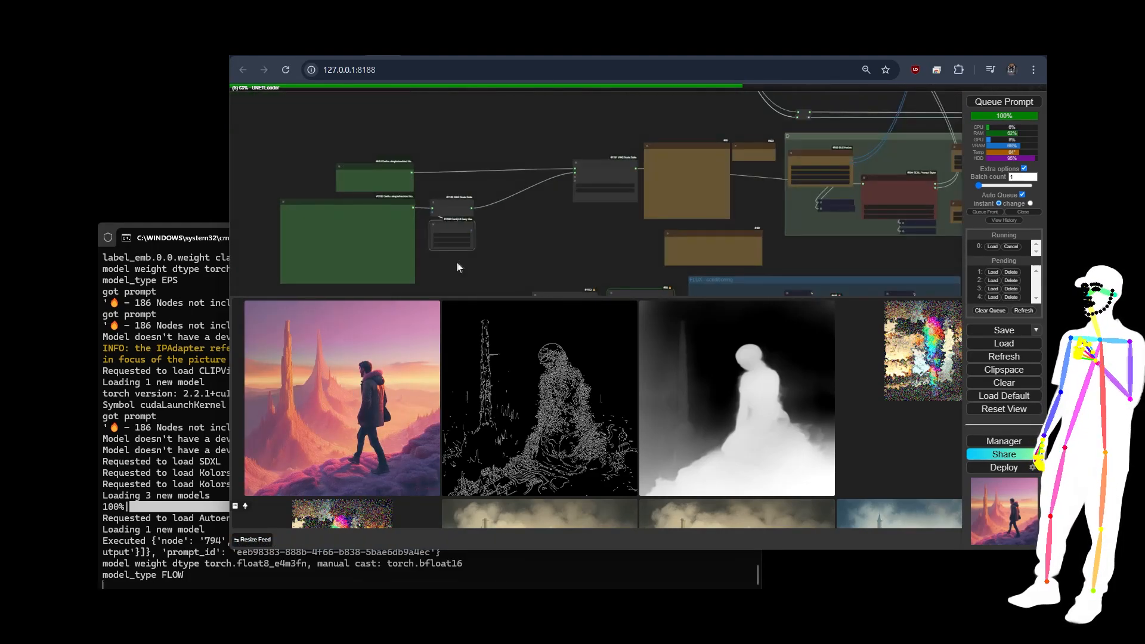
{"action": "scroll", "coordinate": [520, 242], "scroll_direction": "up", "scroll_amount": 5}
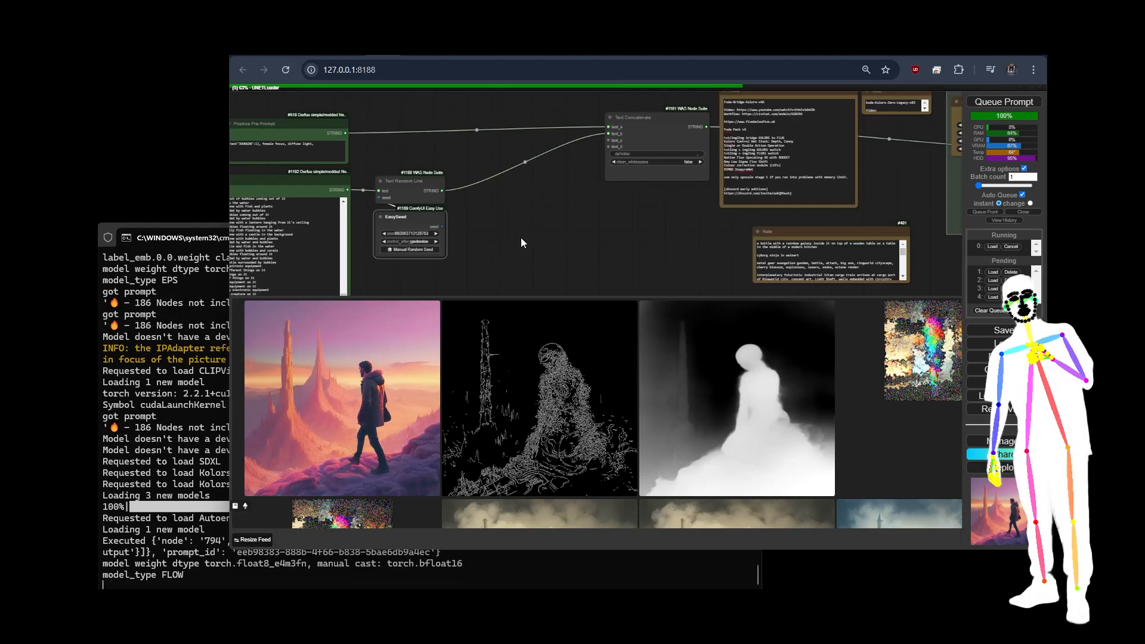
{"action": "left_click_drag", "start_coordinate": [629, 209], "coordinate": [443, 252]}
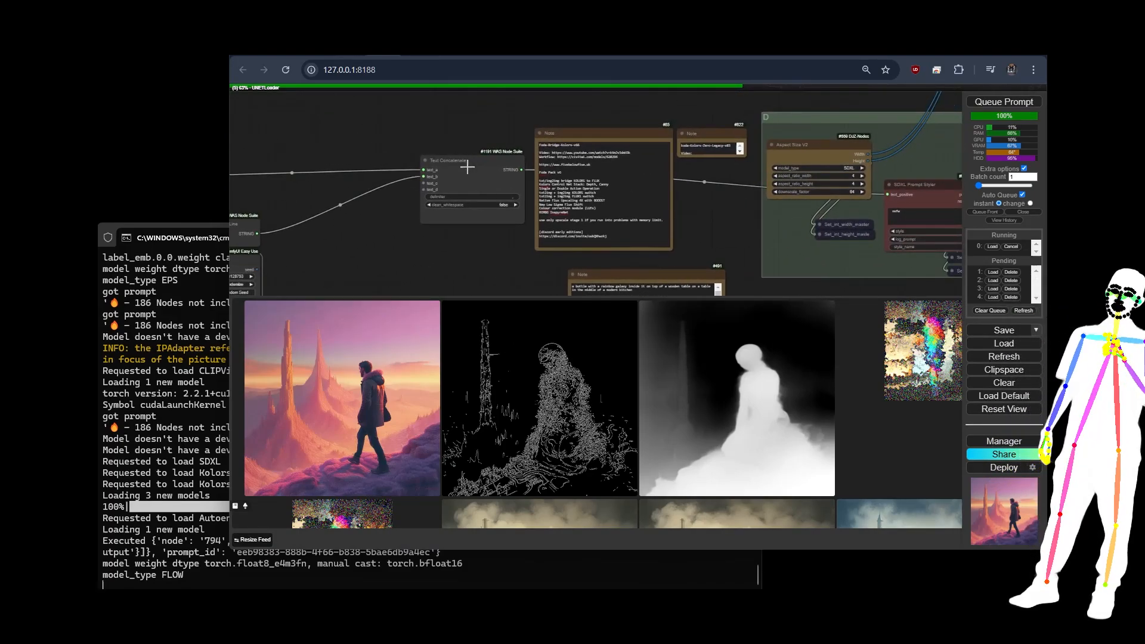
{"action": "left_click_drag", "start_coordinate": [466, 167], "coordinate": [340, 194]}
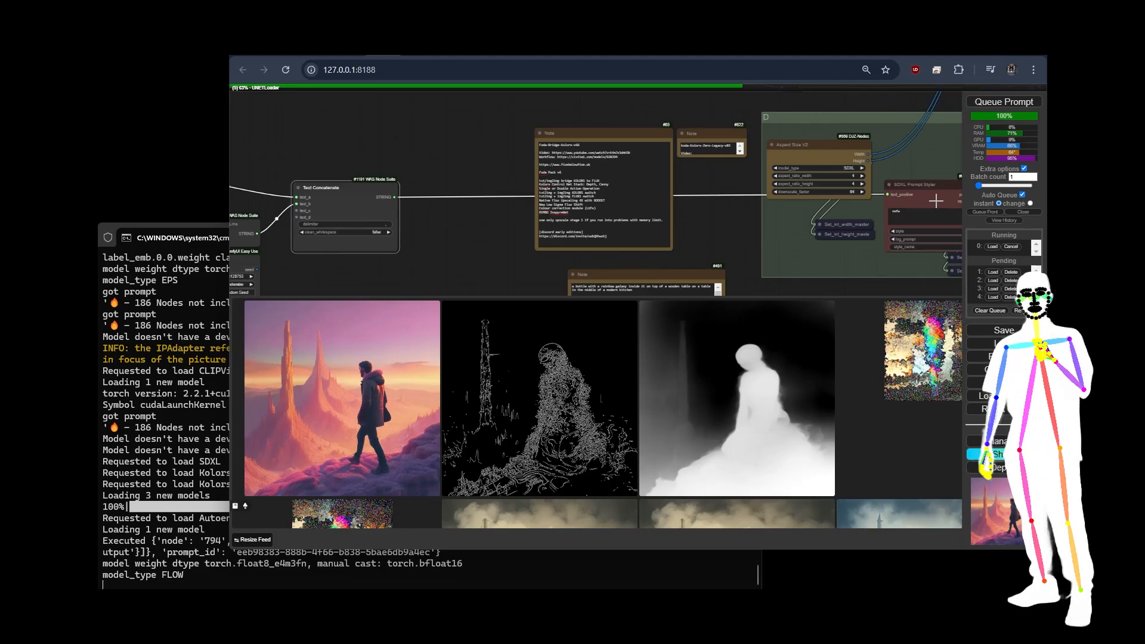
{"action": "left_click_drag", "start_coordinate": [475, 229], "coordinate": [530, 216]}
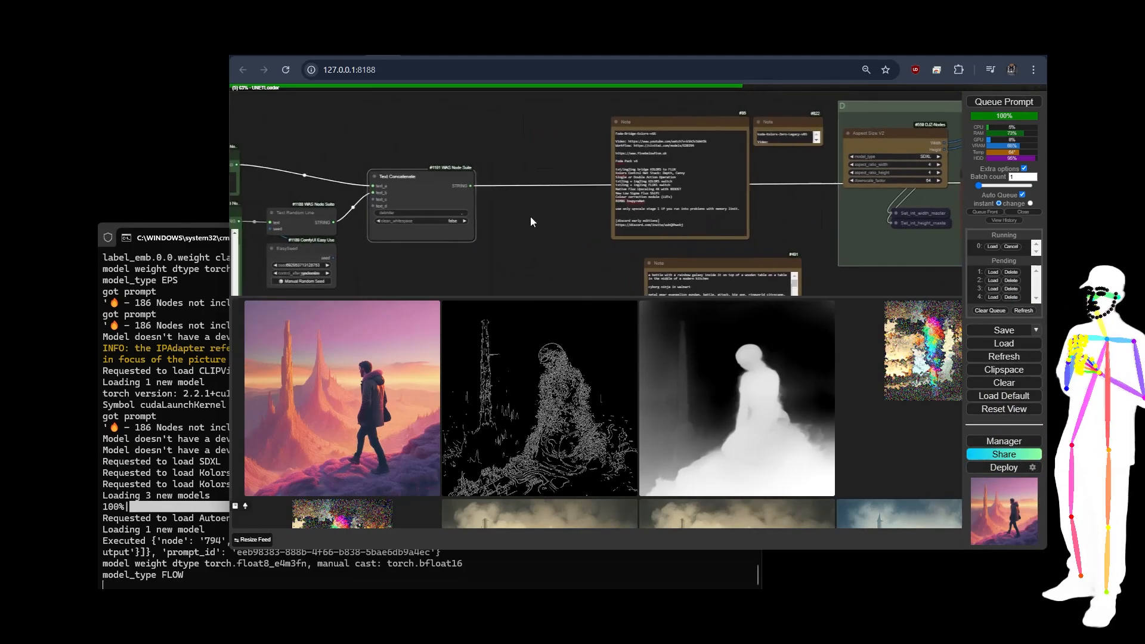
{"action": "scroll", "coordinate": [586, 220], "scroll_direction": "down", "scroll_amount": 5}
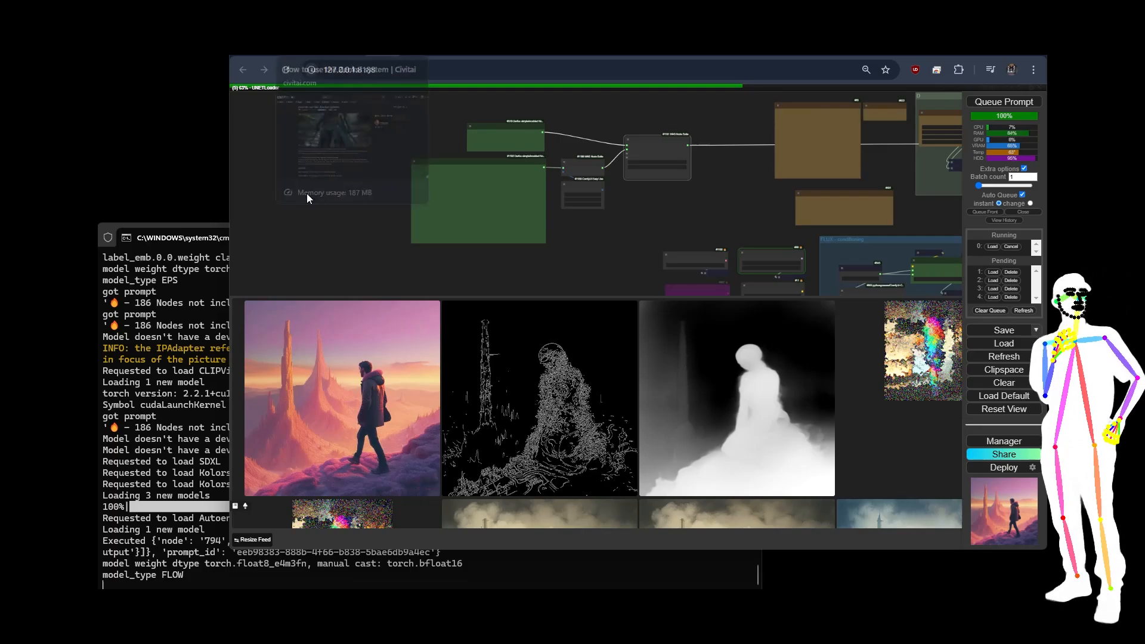
Show the browser in full screen with an overview of the workflow groups above the image feed
{"action": "scroll", "coordinate": [301, 172], "scroll_direction": "down", "scroll_amount": 3}
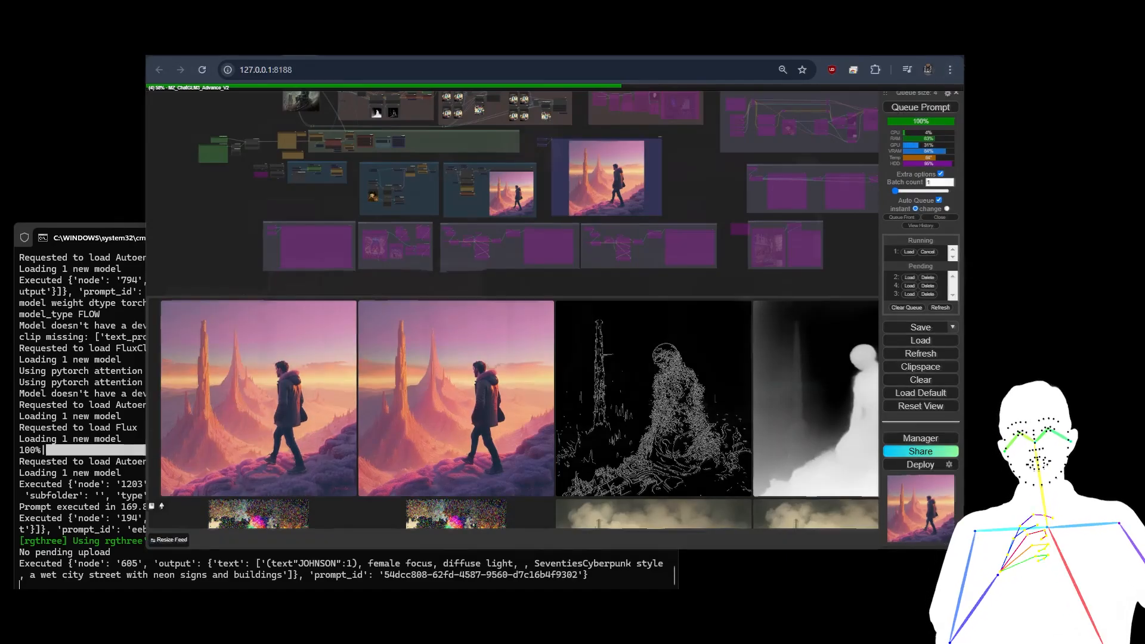
{"action": "key", "text": "F11"}
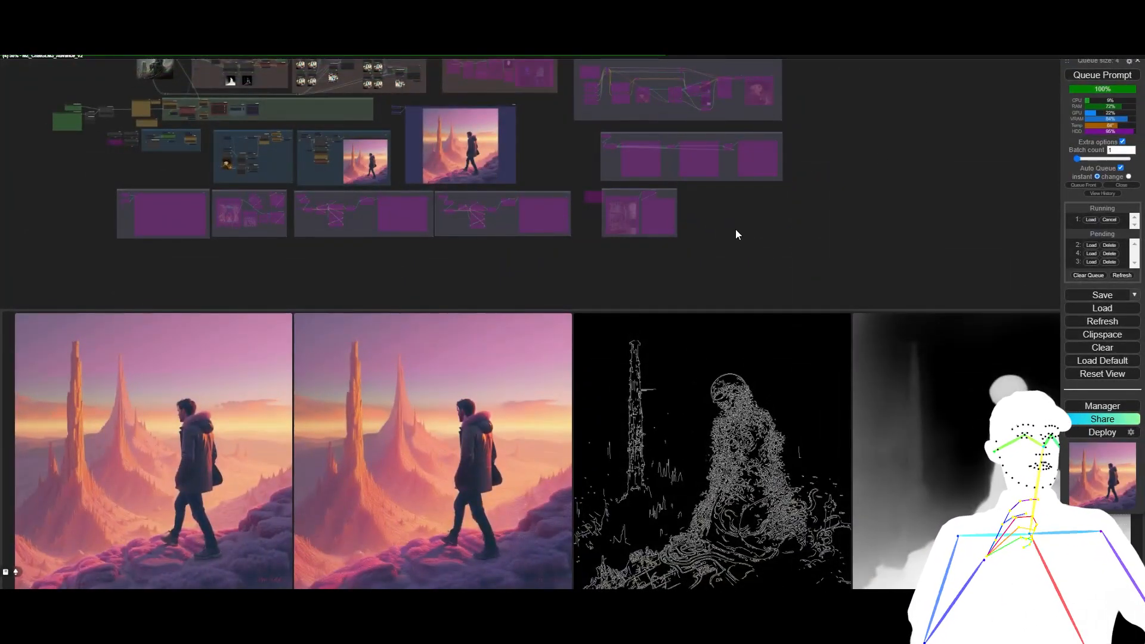
{"action": "left_click_drag", "start_coordinate": [736, 232], "coordinate": [773, 322]}
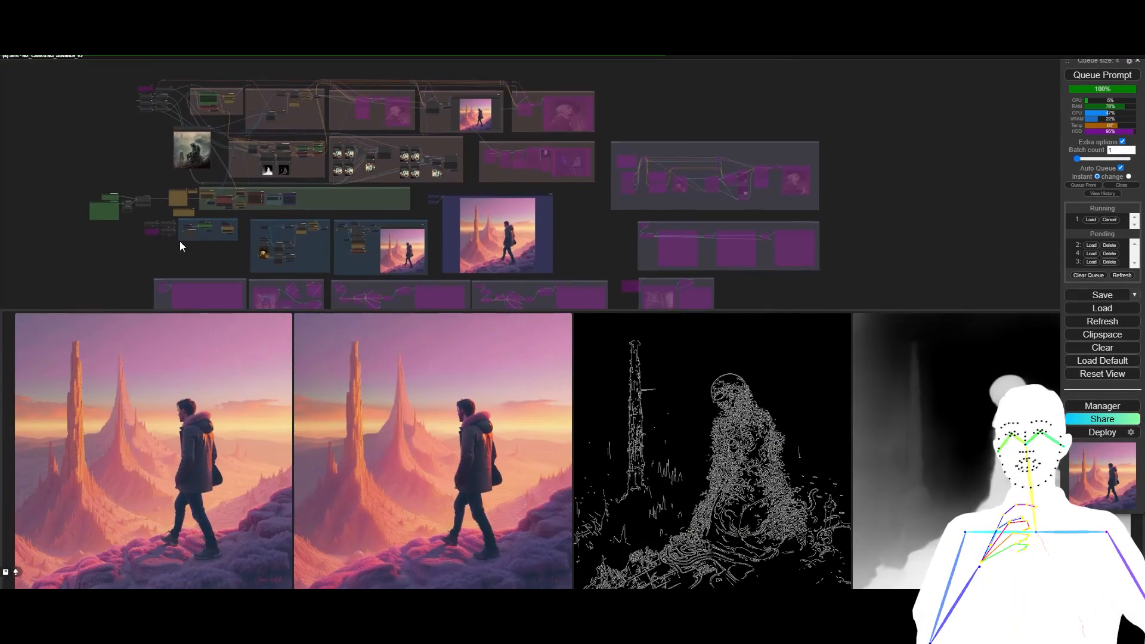
{"action": "scroll", "coordinate": [180, 244], "scroll_direction": "up", "scroll_amount": 2}
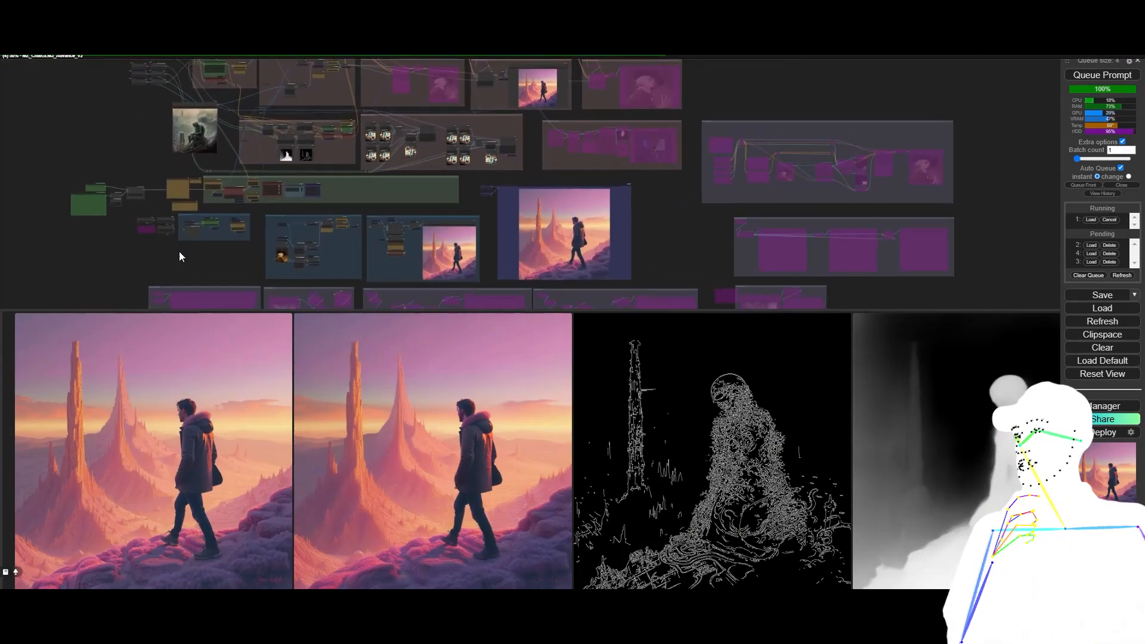
{"action": "left_click_drag", "start_coordinate": [179, 253], "coordinate": [170, 270]}
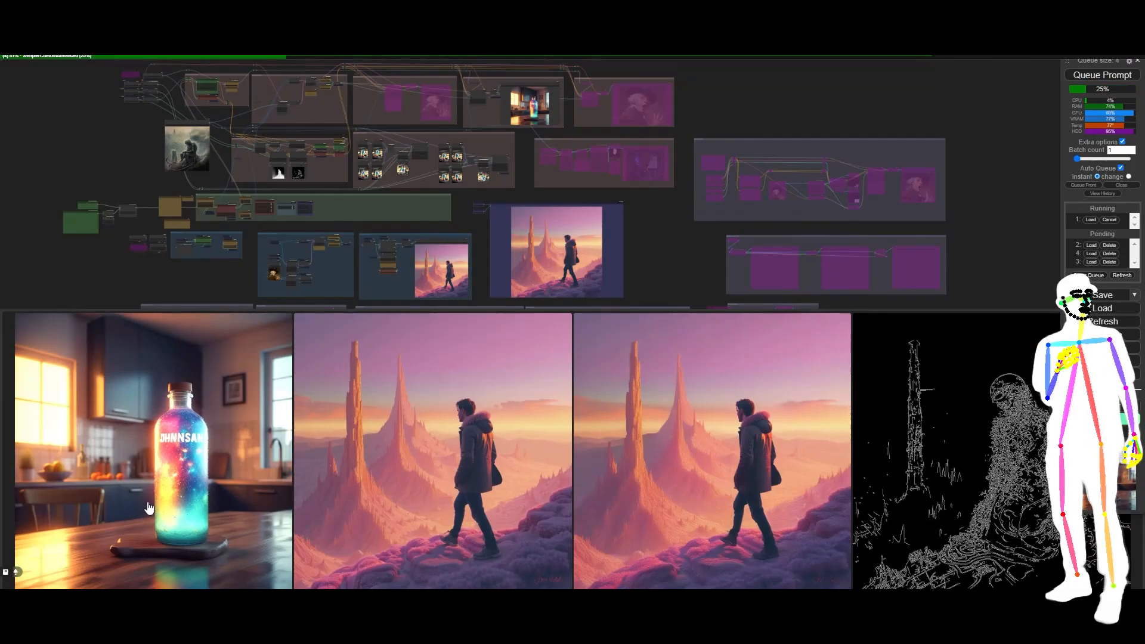
Examine the Kolors IPAdapter group's bottle reference images and style settings alongside the newly generated bottle images in the feed
{"action": "scroll", "coordinate": [434, 154], "scroll_direction": "up", "scroll_amount": 3}
{"action": "scroll", "coordinate": [434, 165], "scroll_direction": "up", "scroll_amount": 6}
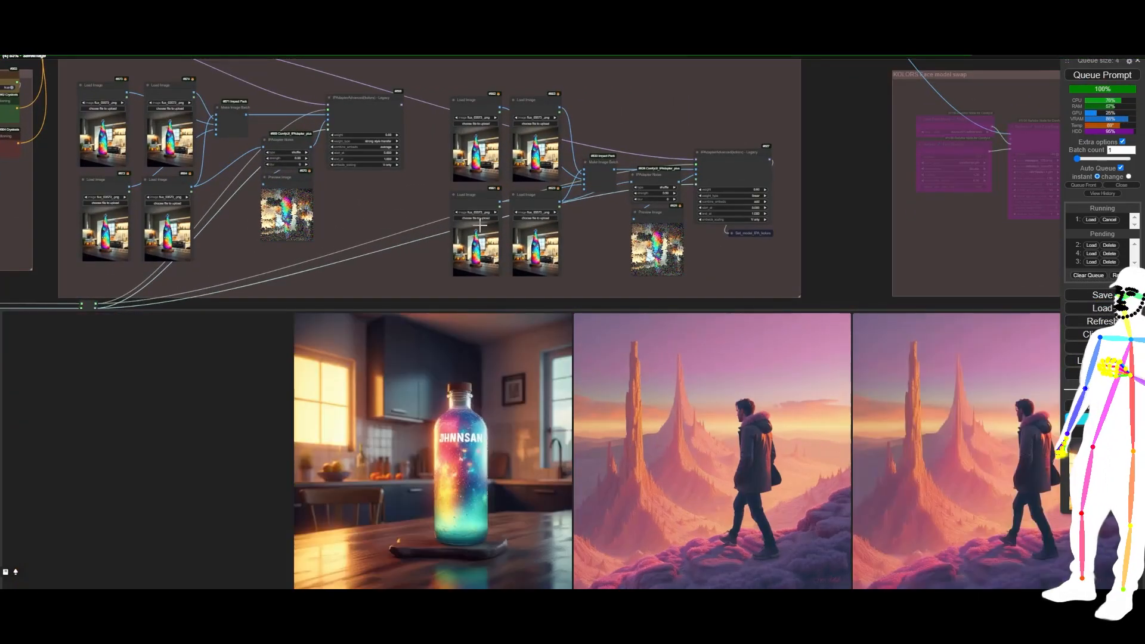
{"action": "scroll", "coordinate": [534, 199], "scroll_direction": "down", "scroll_amount": 6}
{"action": "scroll", "coordinate": [534, 199], "scroll_direction": "down", "scroll_amount": 3}
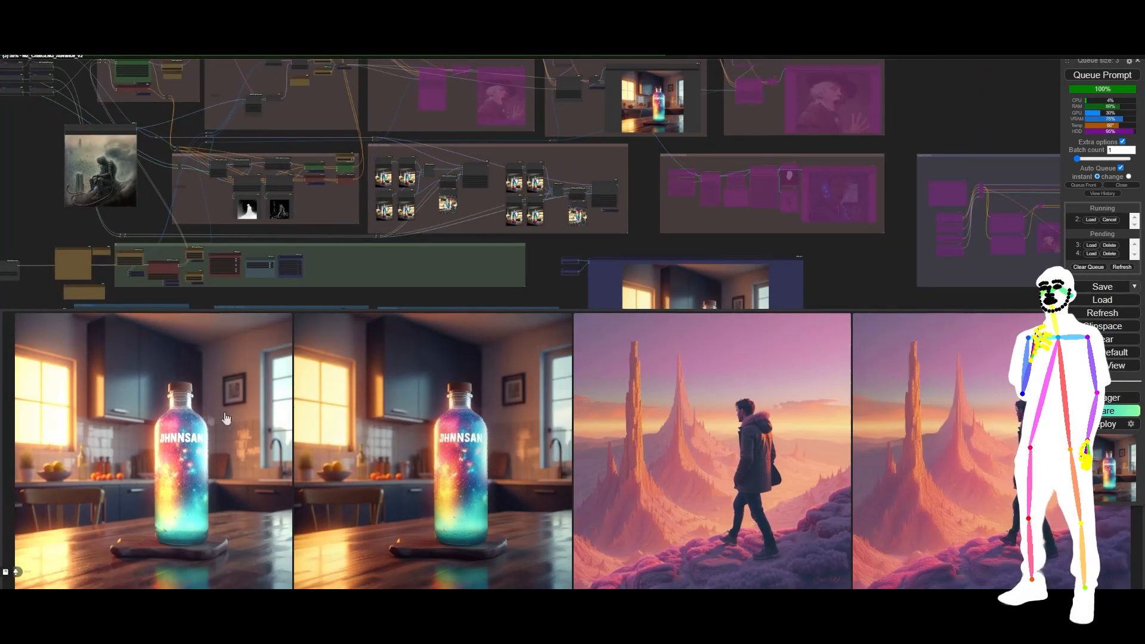
{"action": "scroll", "coordinate": [495, 180], "scroll_direction": "up", "scroll_amount": 4}
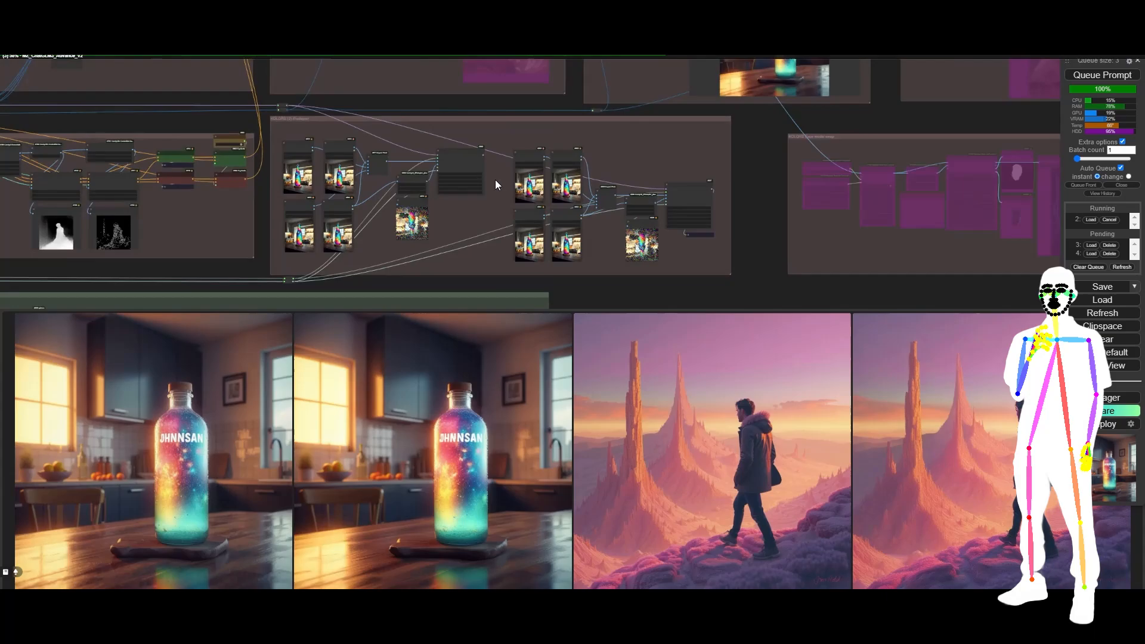
{"action": "scroll", "coordinate": [494, 180], "scroll_direction": "down", "scroll_amount": 5}
{"action": "scroll", "coordinate": [494, 180], "scroll_direction": "down", "scroll_amount": 2}
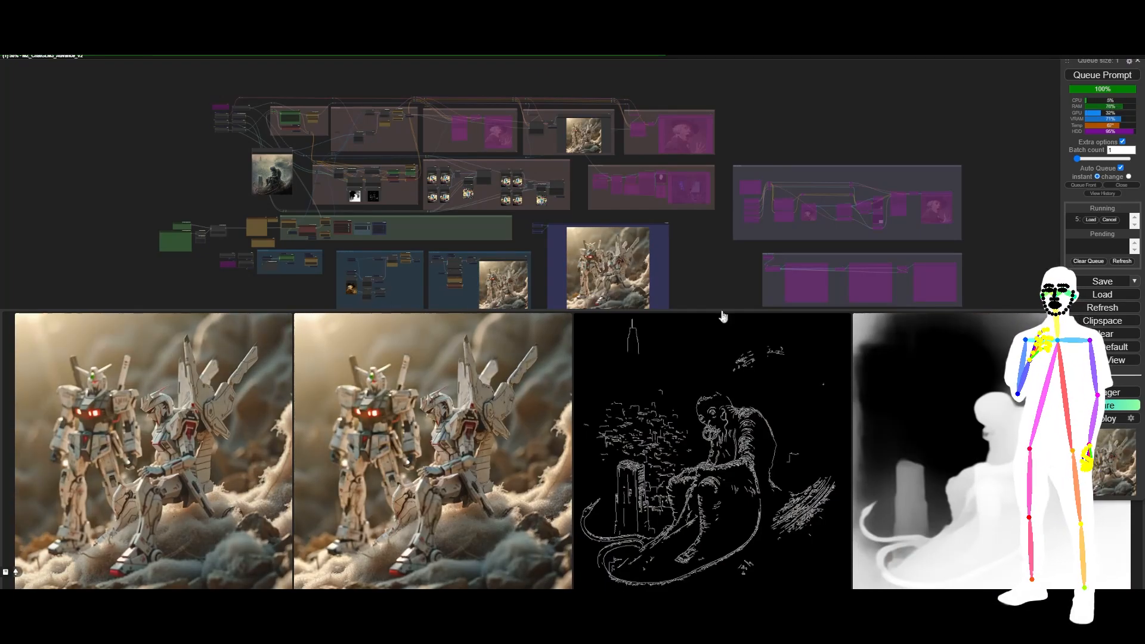
Inspect the robot comparison up close and set the Get node feeding the Image Comparer's image_a input to image_kolors_2Malt
{"action": "scroll", "coordinate": [697, 294], "scroll_direction": "up", "scroll_amount": 5}
{"action": "left_click_drag", "start_coordinate": [641, 233], "coordinate": [780, 260]}
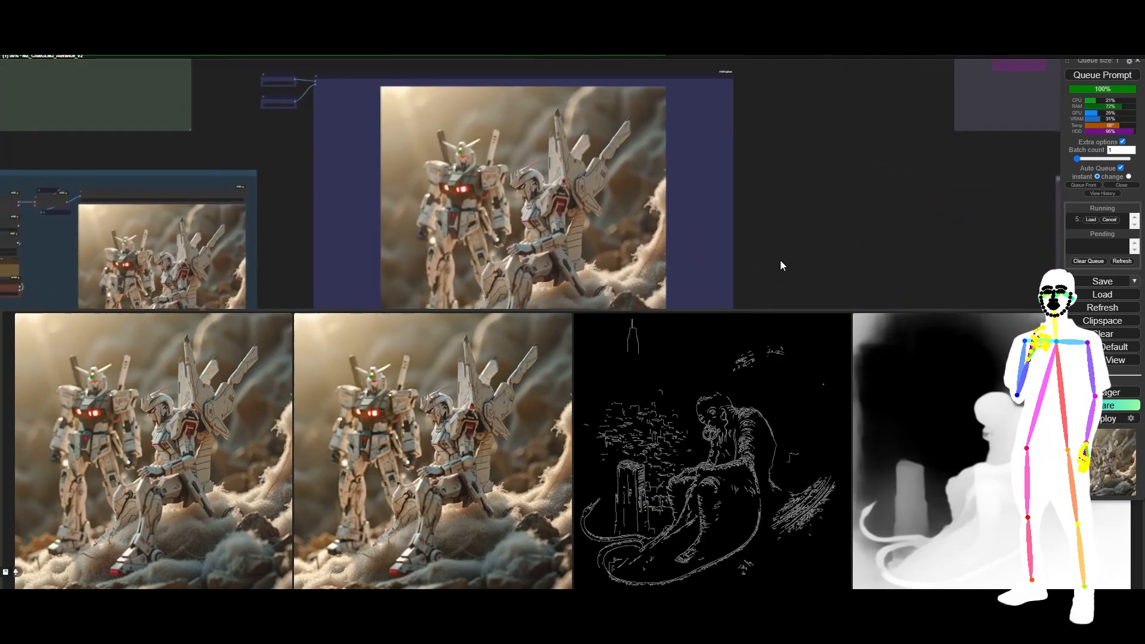
{"action": "scroll", "coordinate": [594, 195], "scroll_direction": "up", "scroll_amount": 8}
{"action": "scroll", "coordinate": [594, 195], "scroll_direction": "up", "scroll_amount": 2}
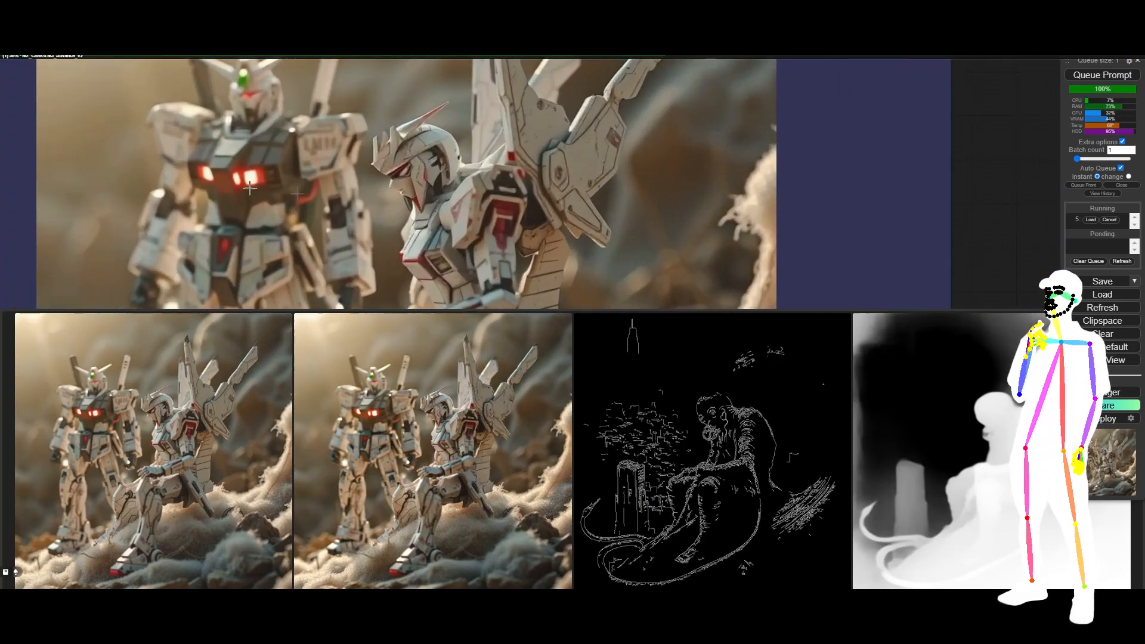
{"action": "scroll", "coordinate": [635, 212], "scroll_direction": "down", "scroll_amount": 5}
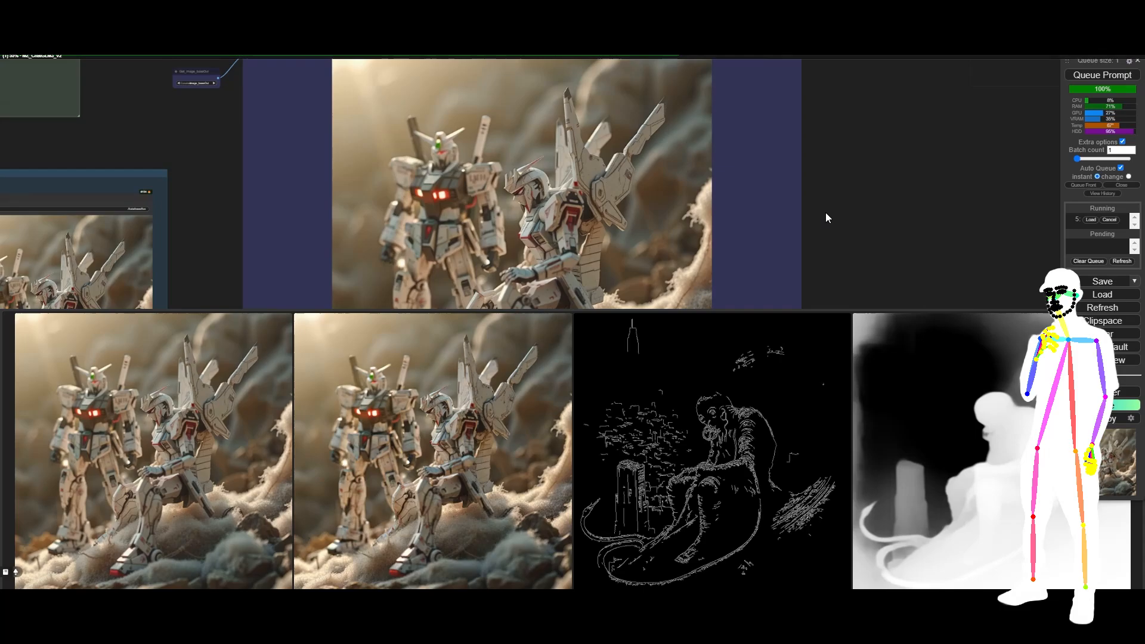
{"action": "scroll", "coordinate": [830, 221], "scroll_direction": "up", "scroll_amount": 2}
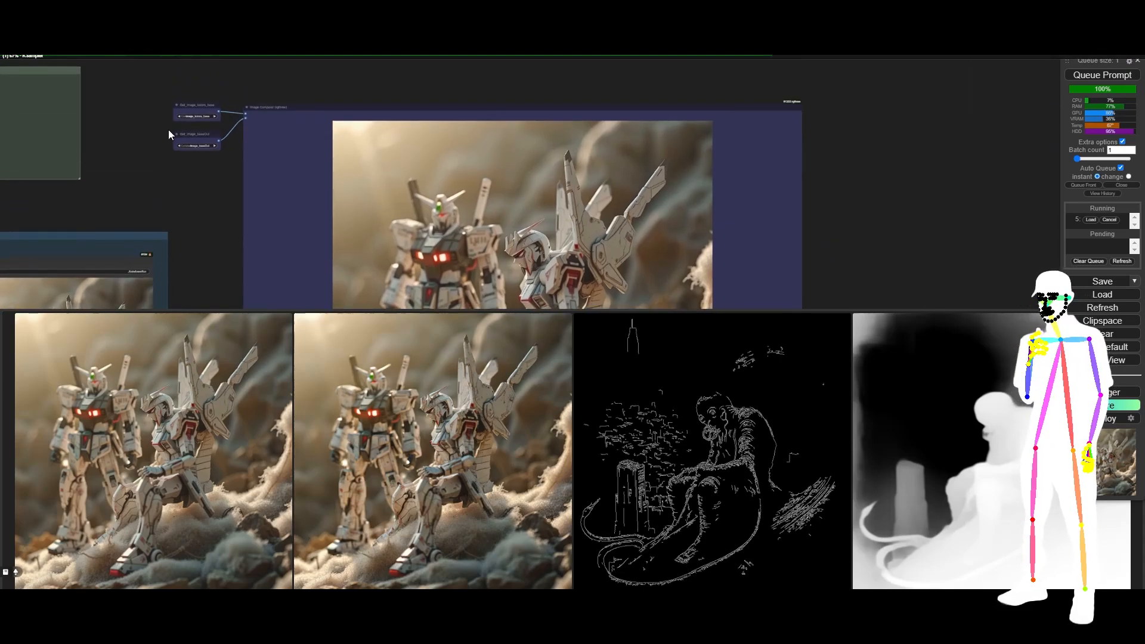
{"action": "left_click", "coordinate": [197, 116]}
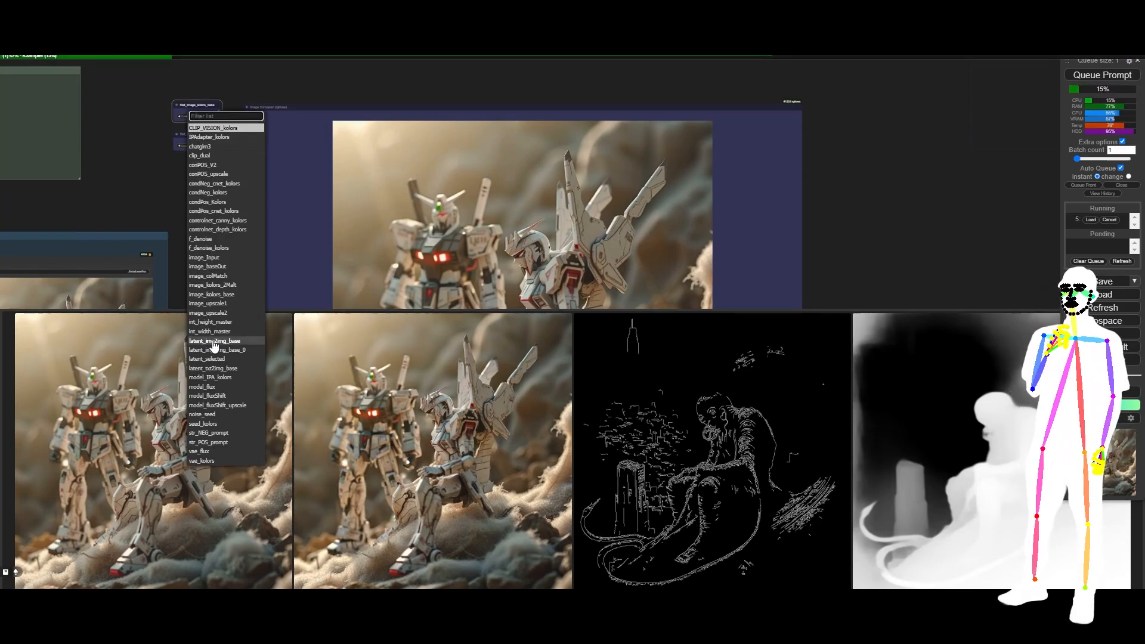
{"action": "left_click", "coordinate": [214, 287]}
{"action": "scroll", "coordinate": [184, 205], "scroll_direction": "down", "scroll_amount": 4}
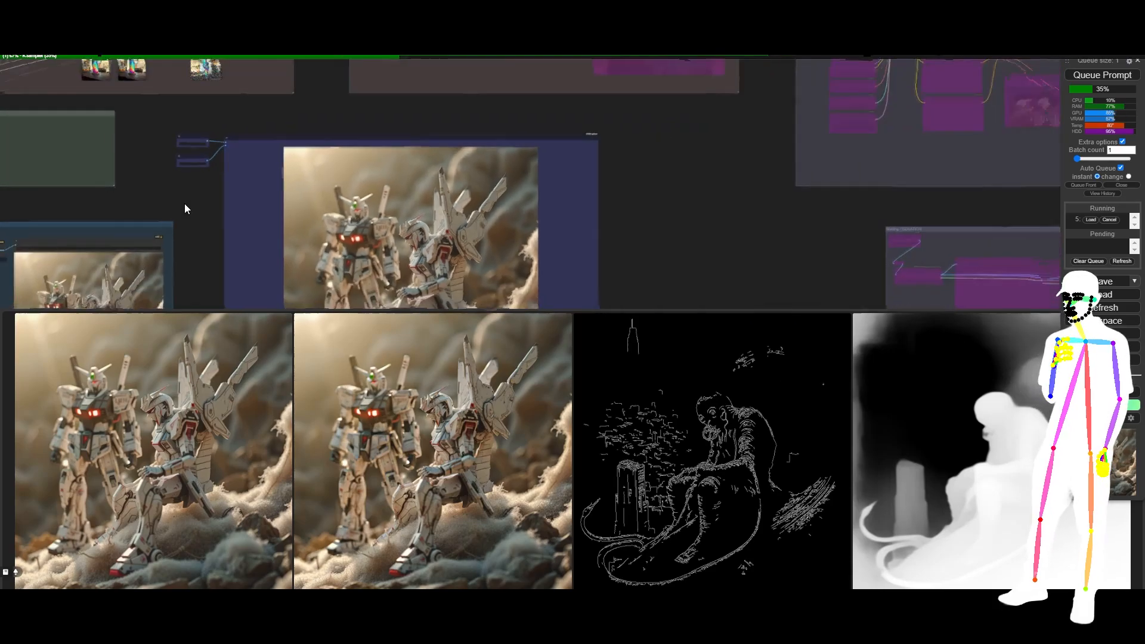
Examine the robot image in the FLUX Main Sampler group and the Save Image output beside the active Kolors KSampler
{"action": "left_click_drag", "start_coordinate": [145, 204], "coordinate": [445, 76]}
{"action": "scroll", "coordinate": [424, 83], "scroll_direction": "up", "scroll_amount": 12}
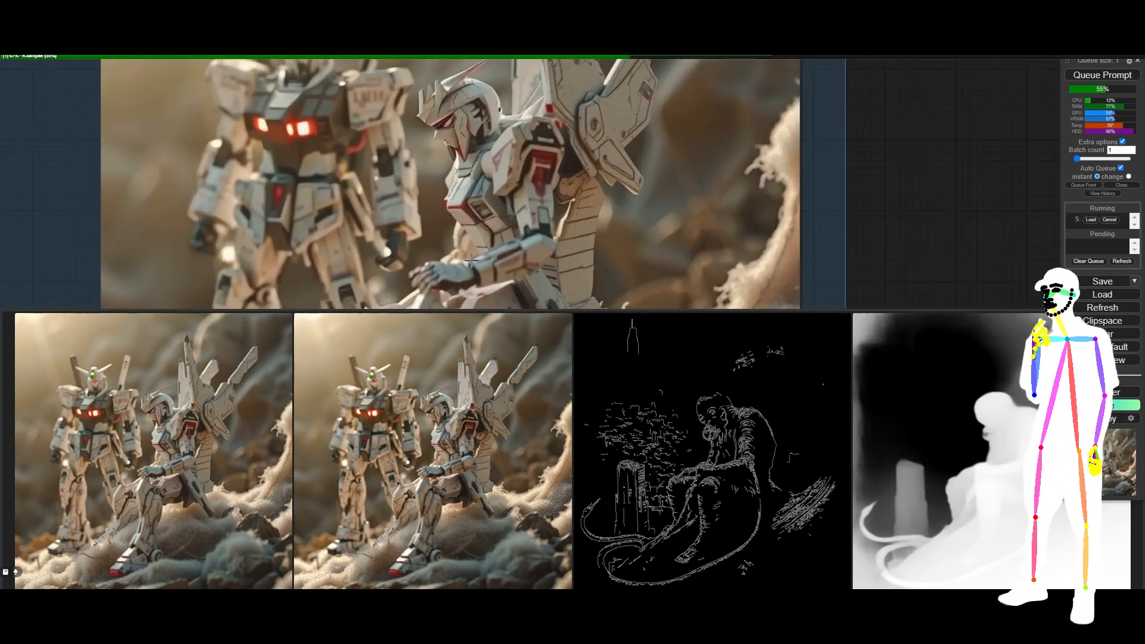
{"action": "scroll", "coordinate": [474, 259], "scroll_direction": "down", "scroll_amount": 6}
{"action": "scroll", "coordinate": [395, 239], "scroll_direction": "down", "scroll_amount": 3}
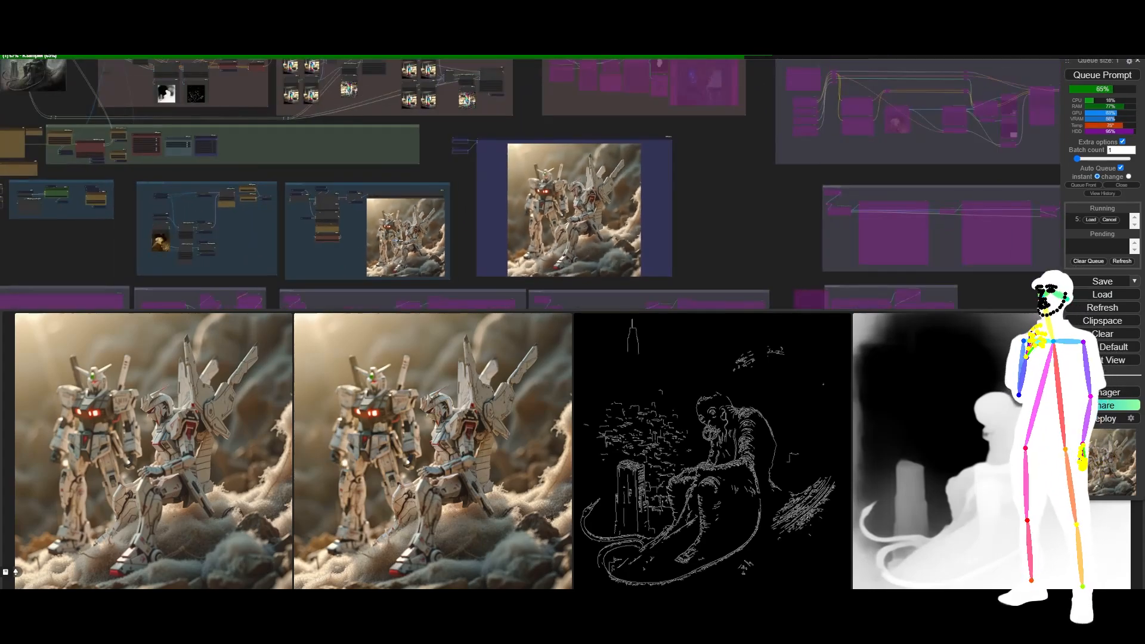
{"action": "left_click_drag", "start_coordinate": [426, 173], "coordinate": [579, 184]}
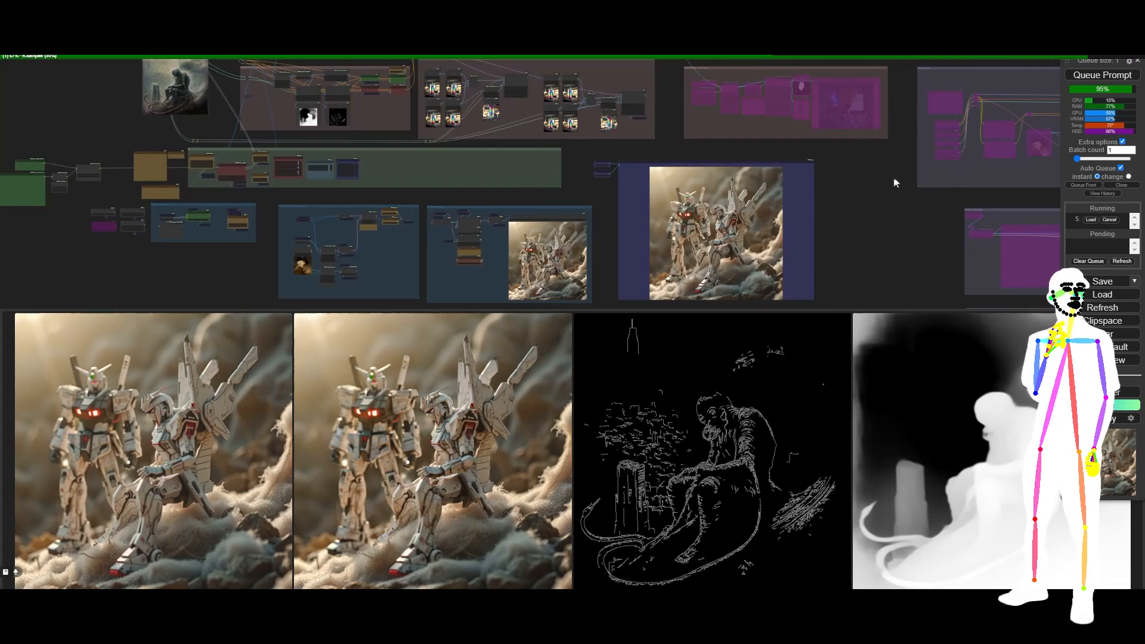
{"action": "scroll", "coordinate": [894, 182], "scroll_direction": "up", "scroll_amount": 5}
{"action": "scroll", "coordinate": [620, 186], "scroll_direction": "up", "scroll_amount": 5}
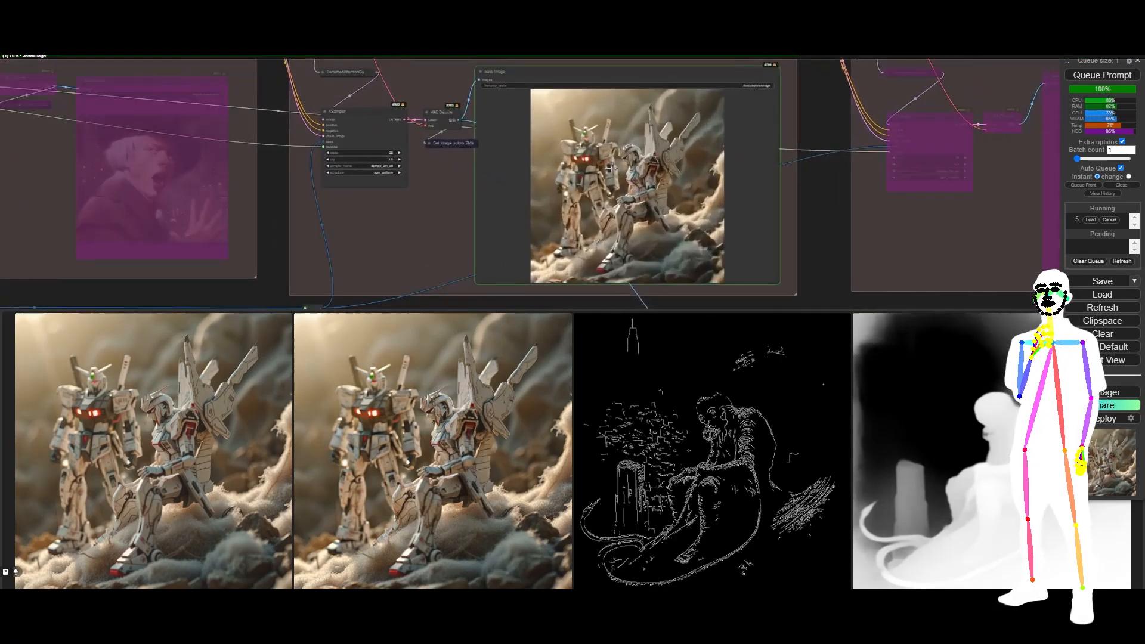
{"action": "scroll", "coordinate": [620, 186], "scroll_direction": "down", "scroll_amount": 3}
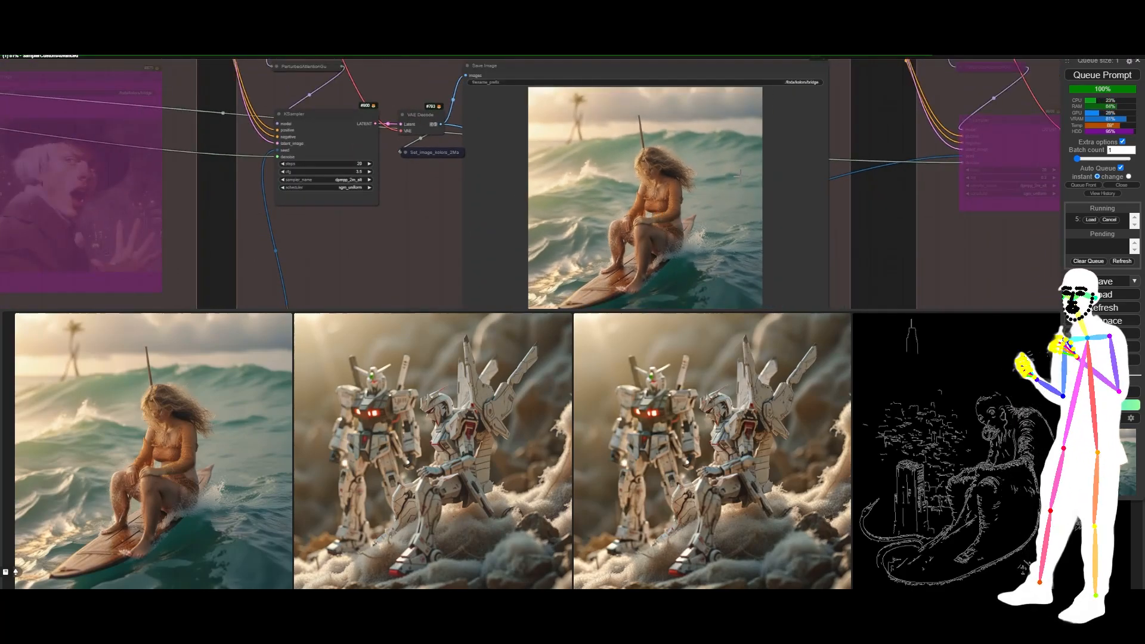
{"action": "scroll", "coordinate": [739, 175], "scroll_direction": "down", "scroll_amount": 8}
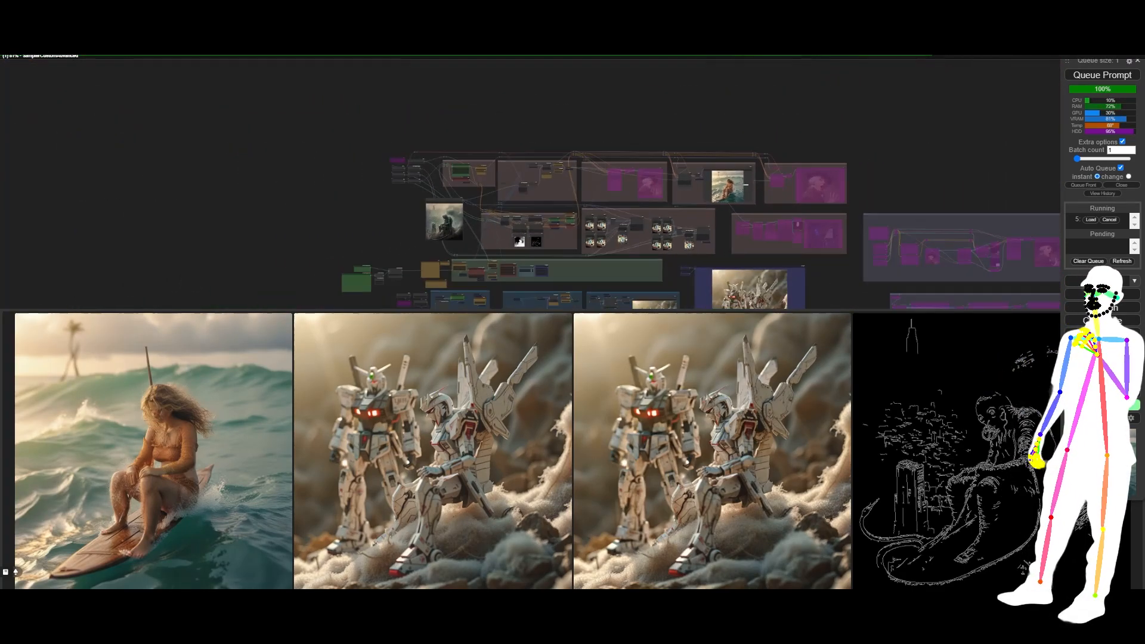
Compare the Kolors and FLUX versions of the surfer in the Image Comparer and check the two Get nodes feeding it
{"action": "scroll", "coordinate": [712, 182], "scroll_direction": "up", "scroll_amount": 8}
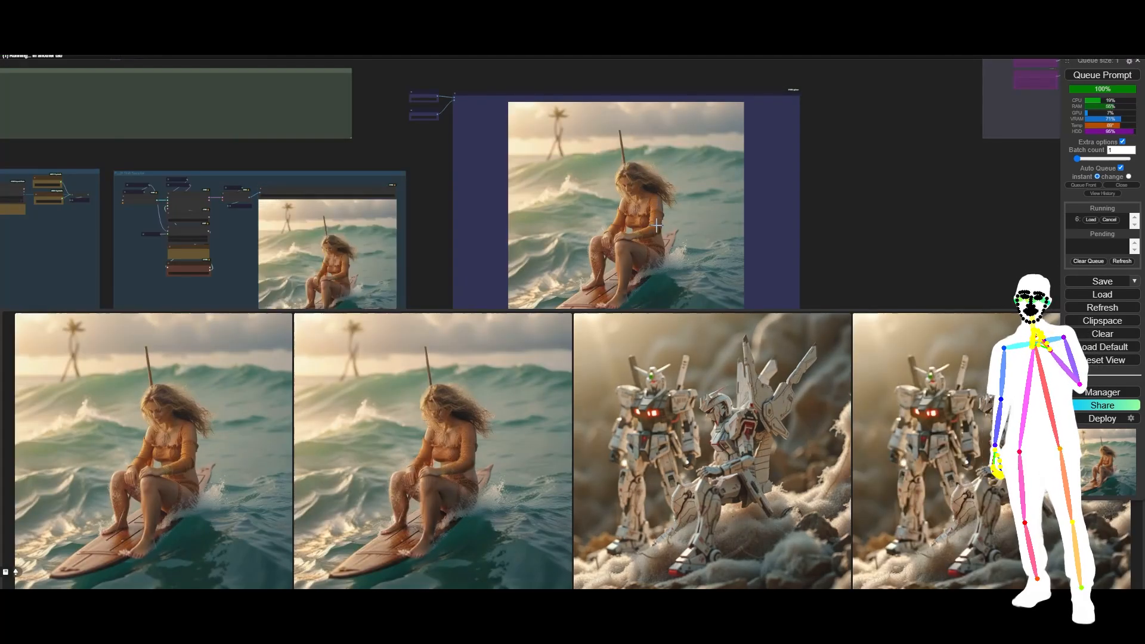
{"action": "scroll", "coordinate": [658, 228], "scroll_direction": "up", "scroll_amount": 4}
{"action": "scroll", "coordinate": [658, 228], "scroll_direction": "up", "scroll_amount": 2}
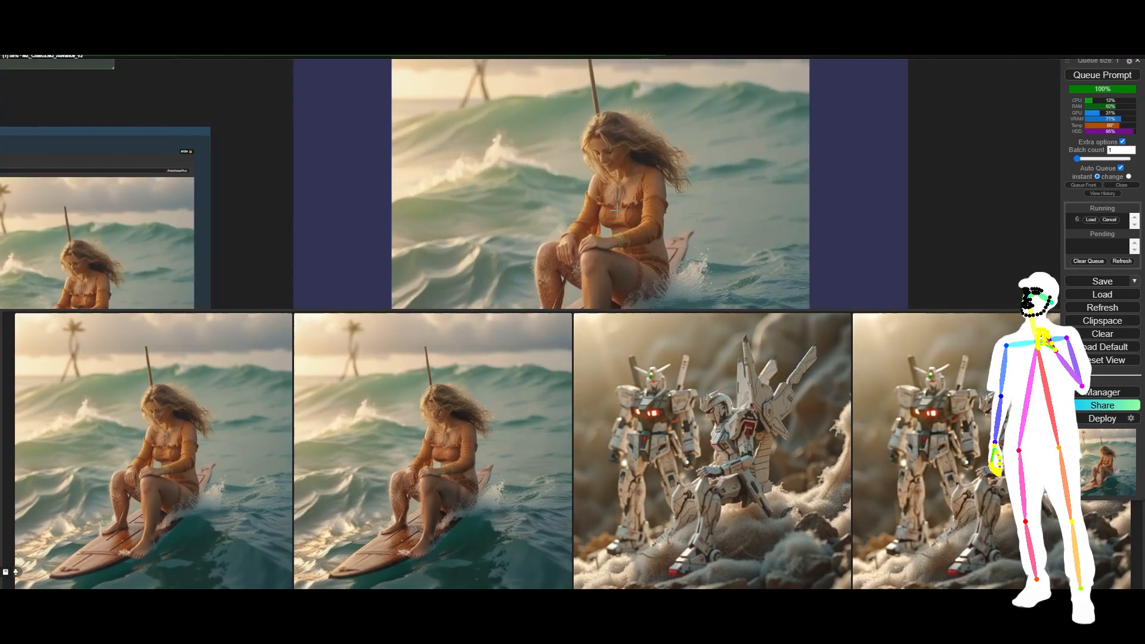
{"action": "scroll", "coordinate": [974, 219], "scroll_direction": "down", "scroll_amount": 6}
{"action": "scroll", "coordinate": [617, 137], "scroll_direction": "up", "scroll_amount": 6}
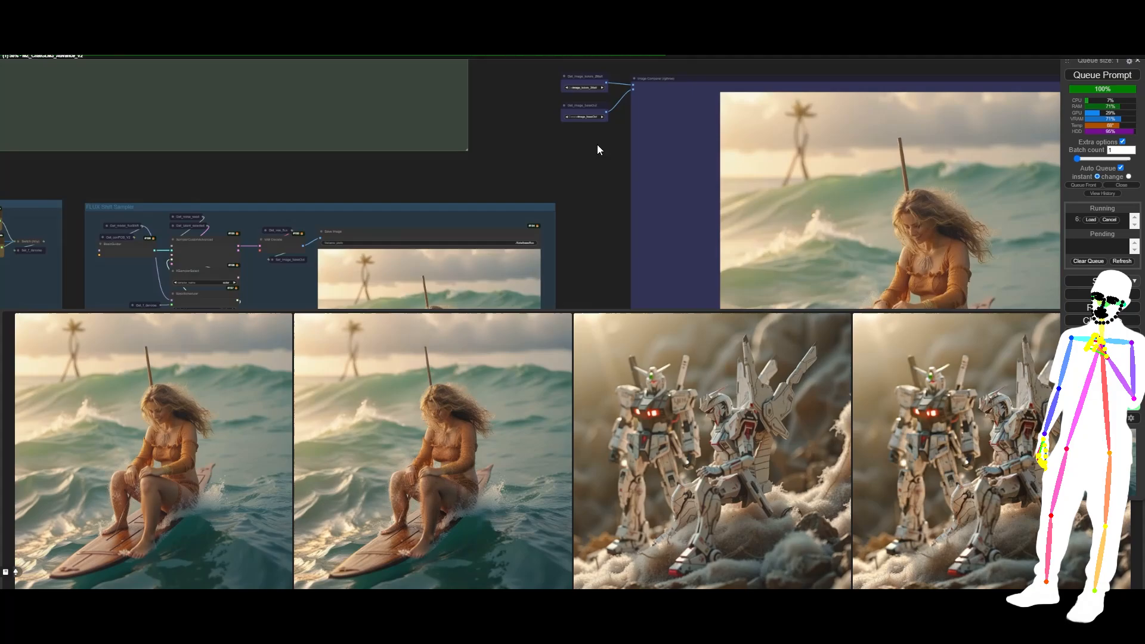
{"action": "left_click_drag", "start_coordinate": [597, 149], "coordinate": [498, 192]}
{"action": "scroll", "coordinate": [529, 123], "scroll_direction": "up", "scroll_amount": 4}
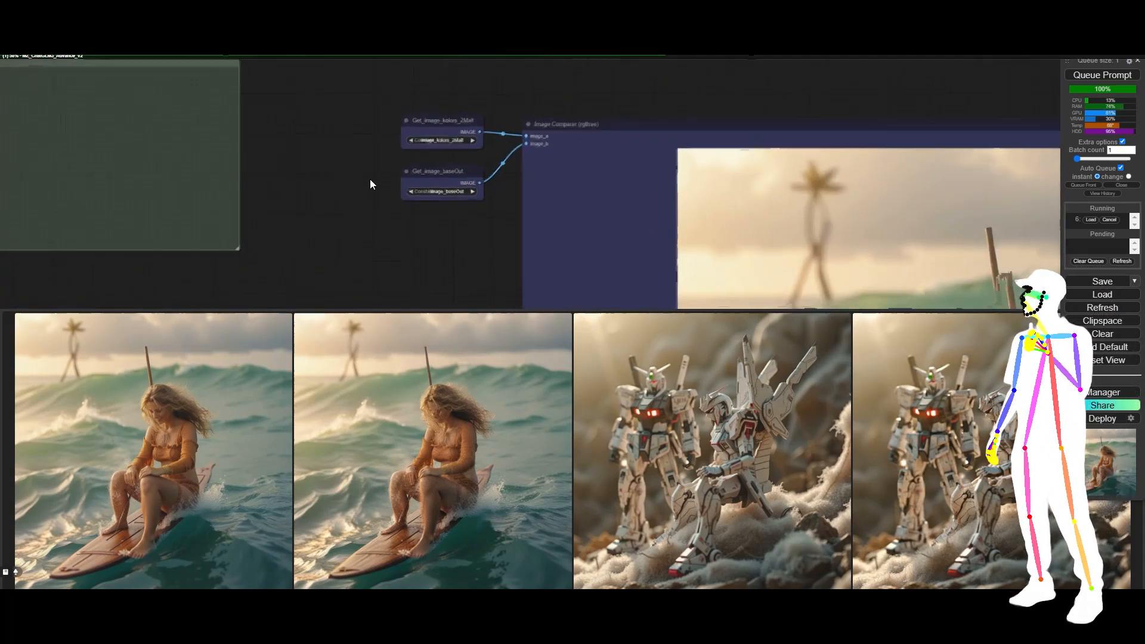
{"action": "scroll", "coordinate": [369, 178], "scroll_direction": "down", "scroll_amount": 4}
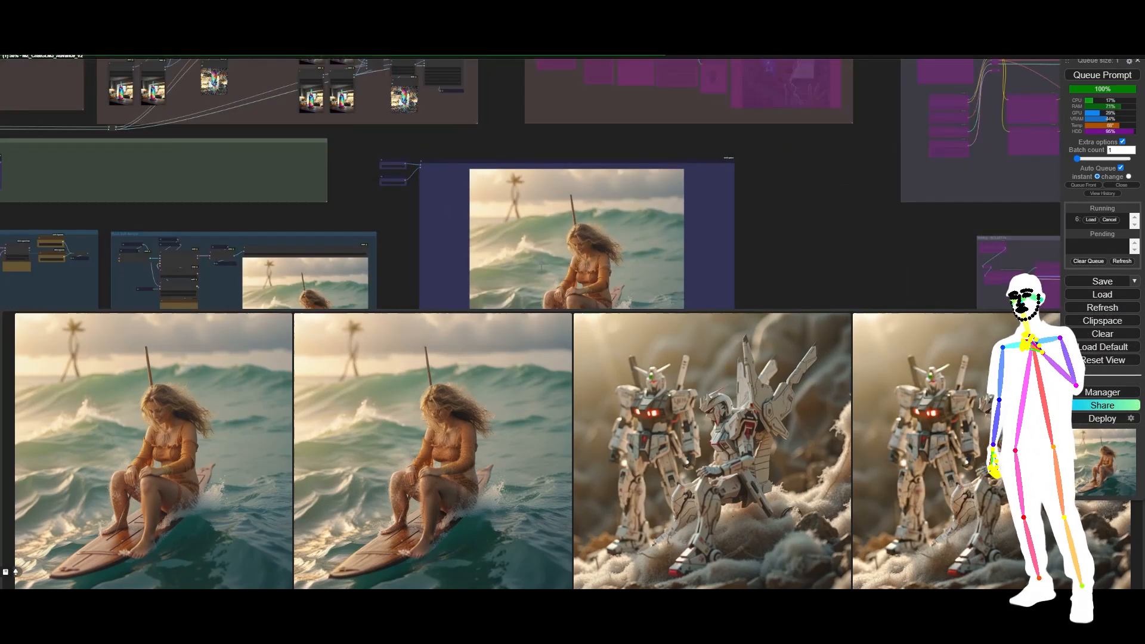
{"action": "scroll", "coordinate": [565, 269], "scroll_direction": "up", "scroll_amount": 5}
{"action": "scroll", "coordinate": [553, 267], "scroll_direction": "down", "scroll_amount": 6}
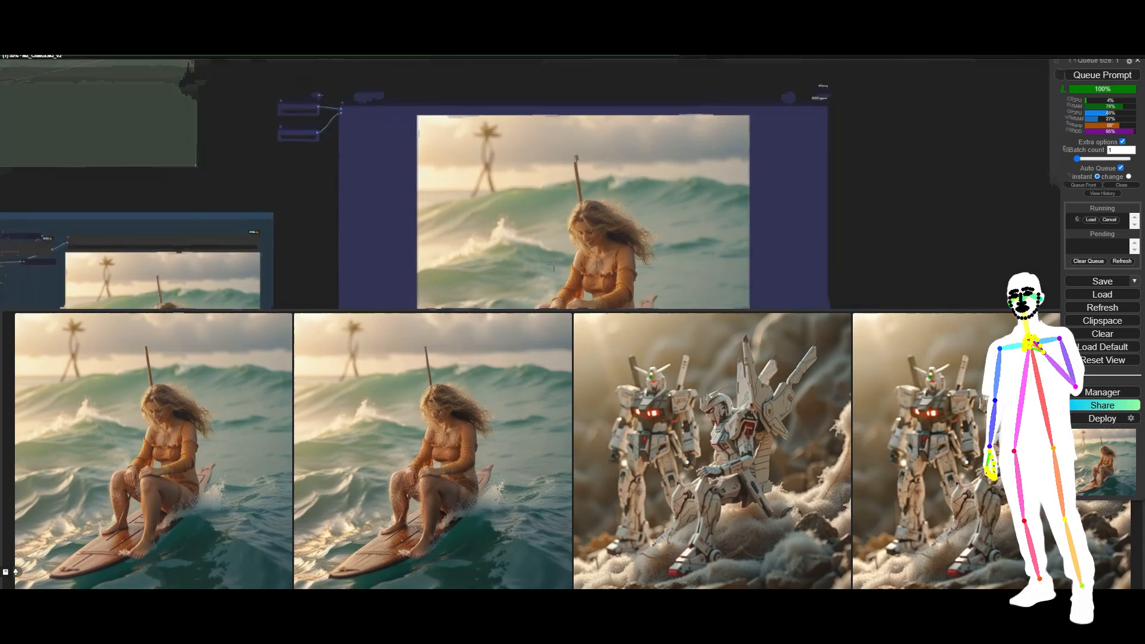
Check the Set node on the Kolors VAE Decode output, and review the surfer comparison and the overall workflow layout
{"action": "scroll", "coordinate": [512, 126], "scroll_direction": "up", "scroll_amount": 8}
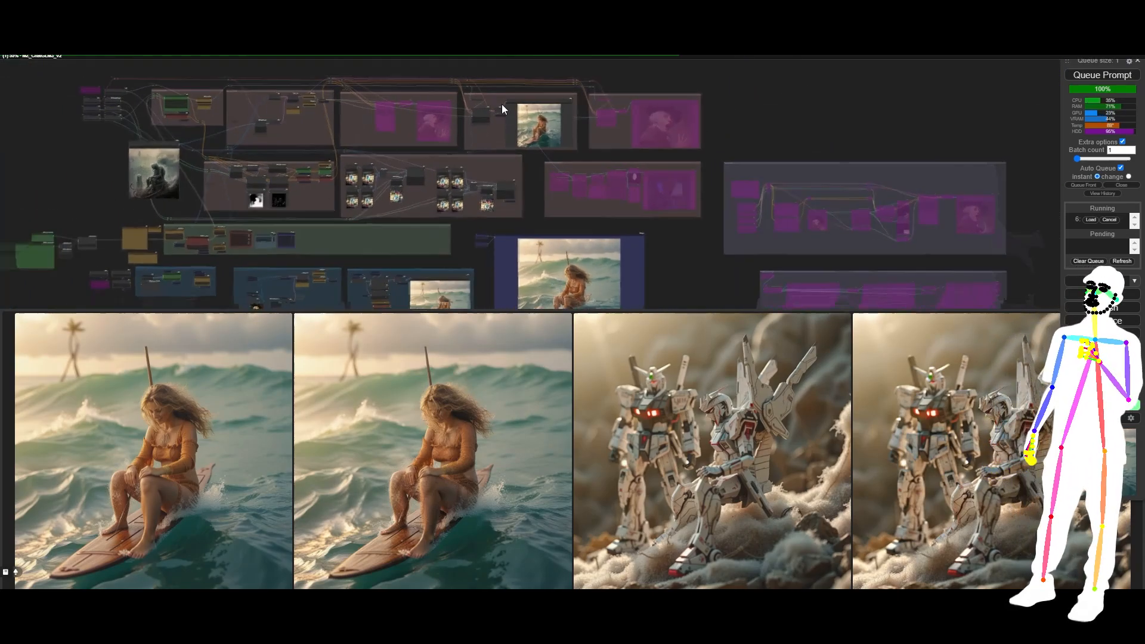
{"action": "scroll", "coordinate": [488, 139], "scroll_direction": "down", "scroll_amount": 8}
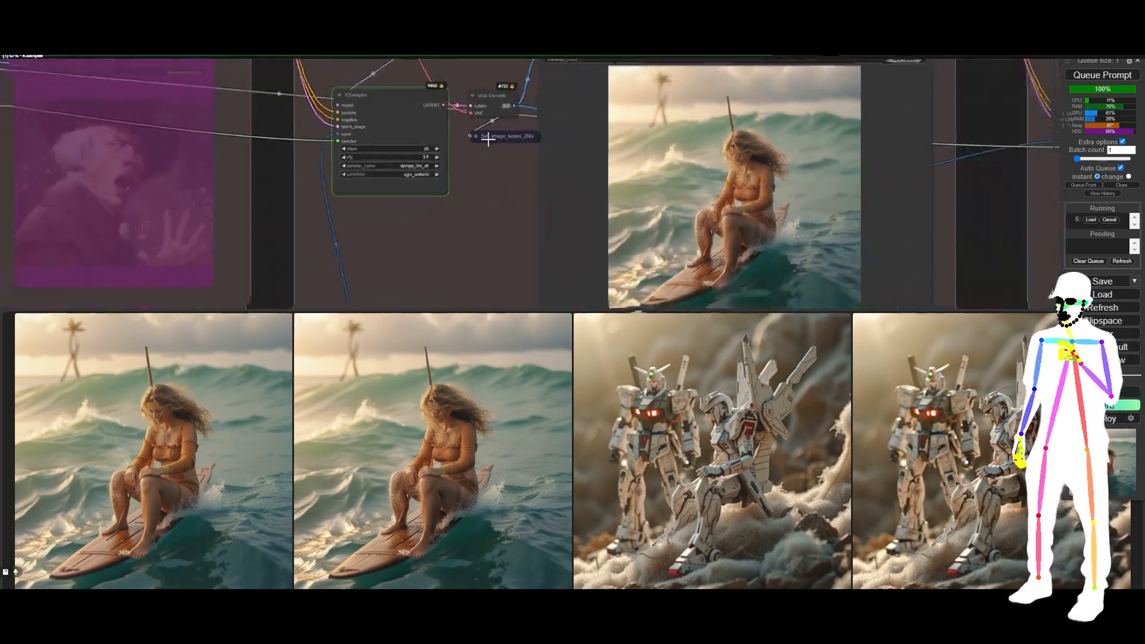
{"action": "left_click_drag", "start_coordinate": [533, 244], "coordinate": [540, 123]}
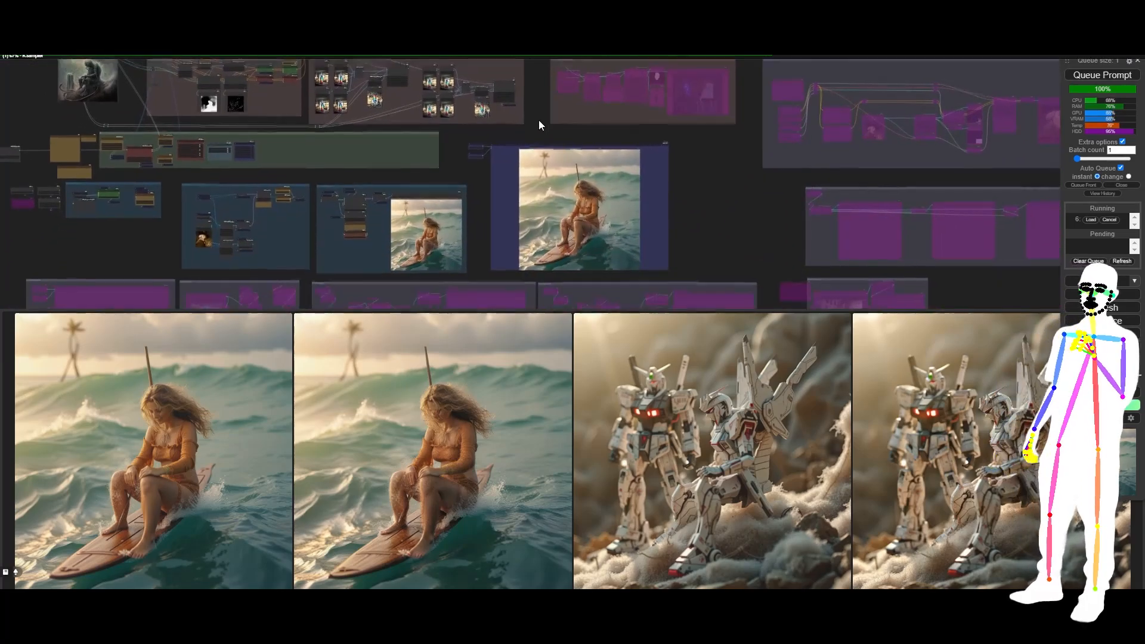
{"action": "scroll", "coordinate": [560, 179], "scroll_direction": "up", "scroll_amount": 7}
{"action": "scroll", "coordinate": [626, 218], "scroll_direction": "up", "scroll_amount": 7}
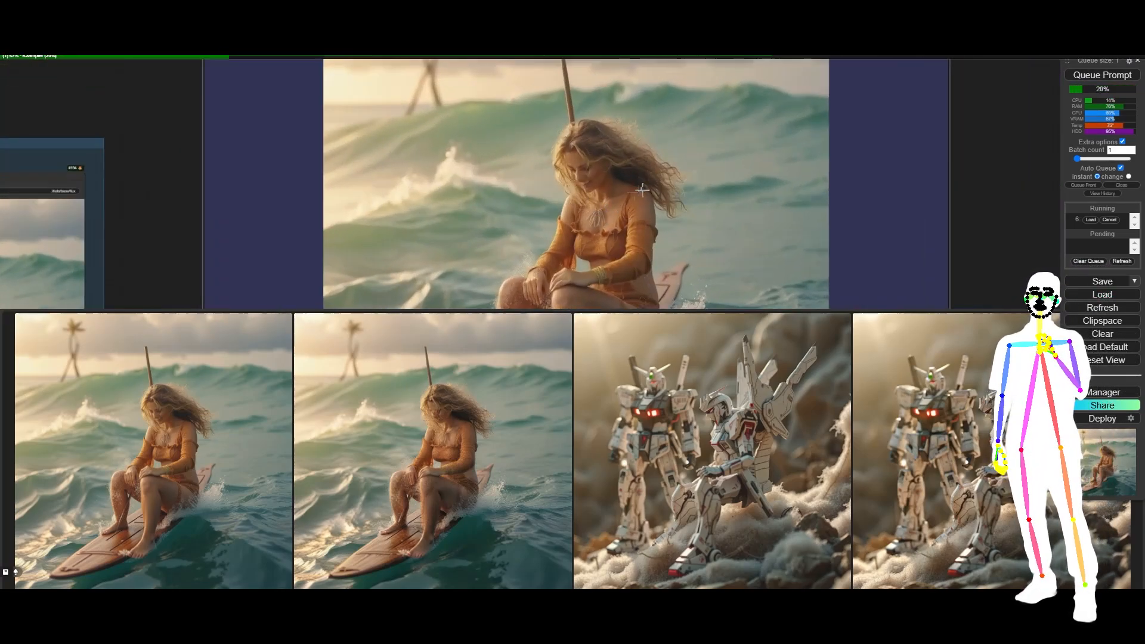
{"action": "scroll", "coordinate": [633, 192], "scroll_direction": "down", "scroll_amount": 5}
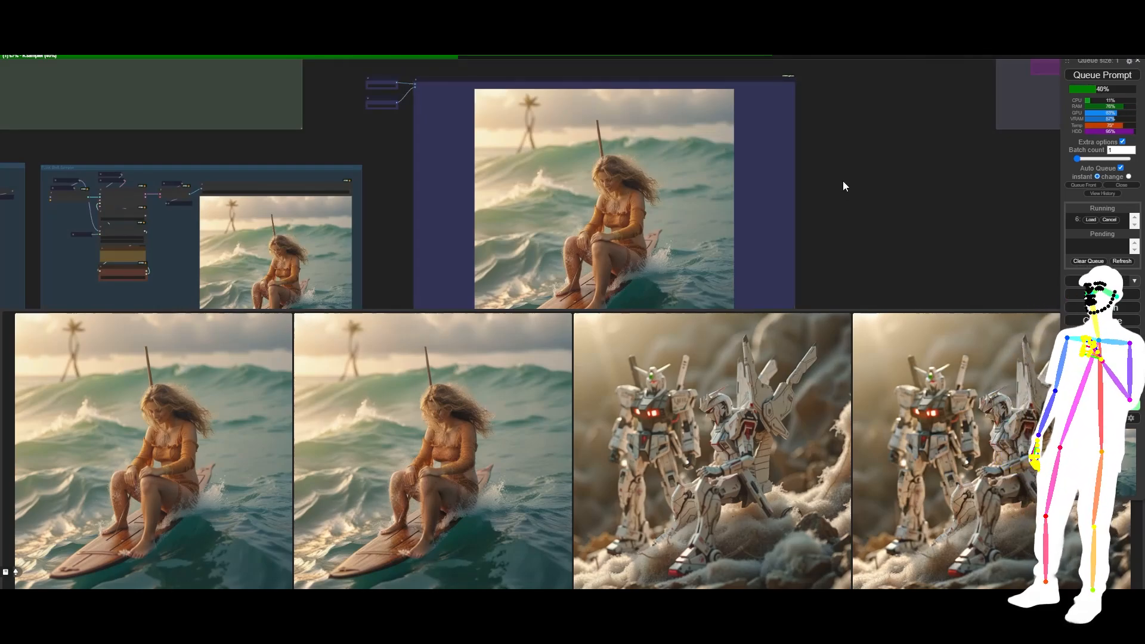
{"action": "scroll", "coordinate": [832, 174], "scroll_direction": "down", "scroll_amount": 7}
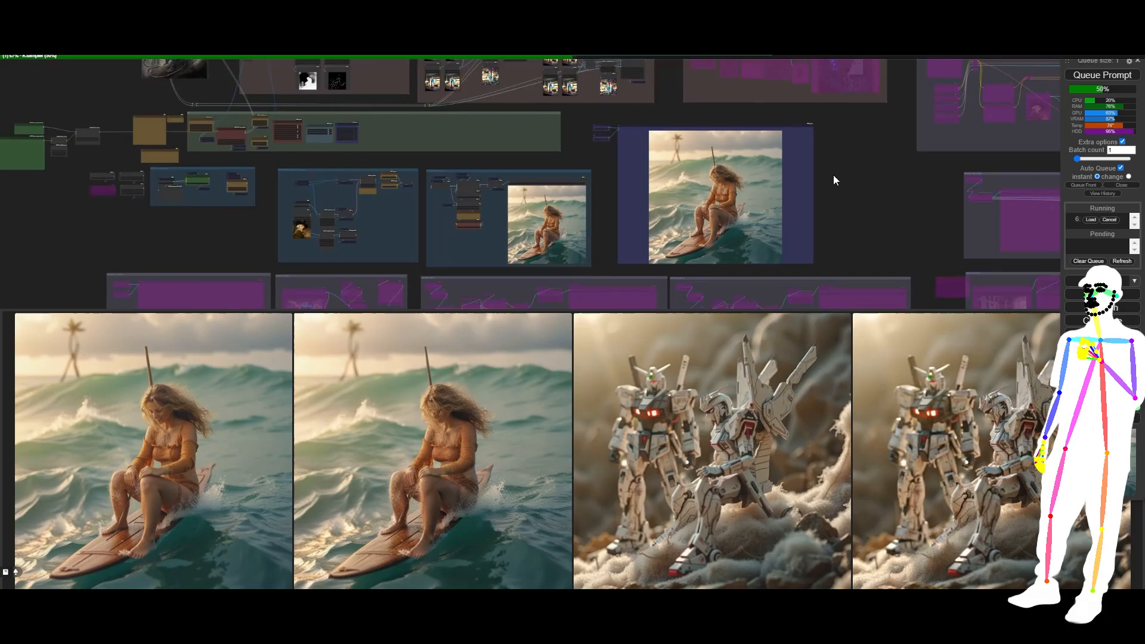
{"action": "scroll", "coordinate": [831, 174], "scroll_direction": "down", "scroll_amount": 5}
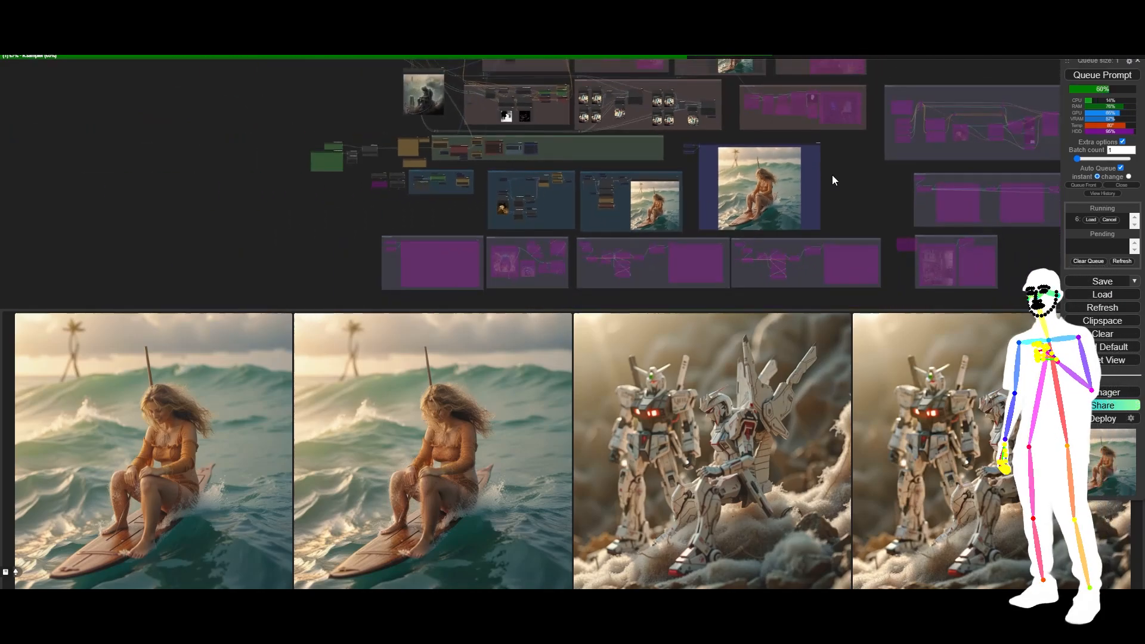
{"action": "left_click_drag", "start_coordinate": [856, 181], "coordinate": [685, 239]}
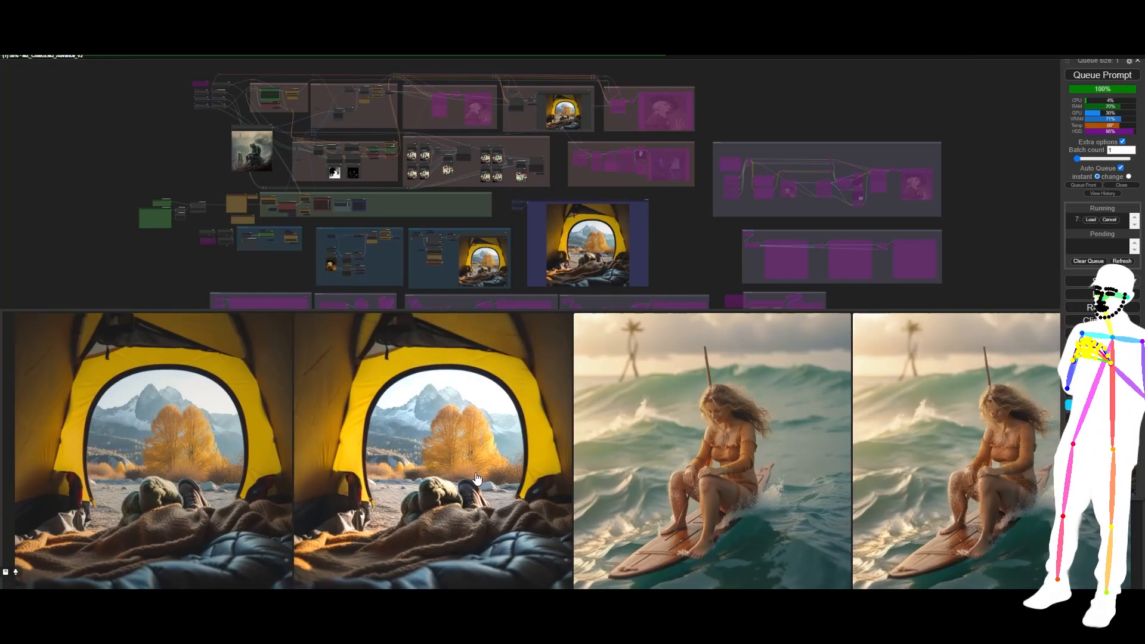
Examine the latent switch with its denoise values, the main Load Image node and the Kolors ControlNet group
{"action": "scroll", "coordinate": [455, 87], "scroll_direction": "up", "scroll_amount": 5}
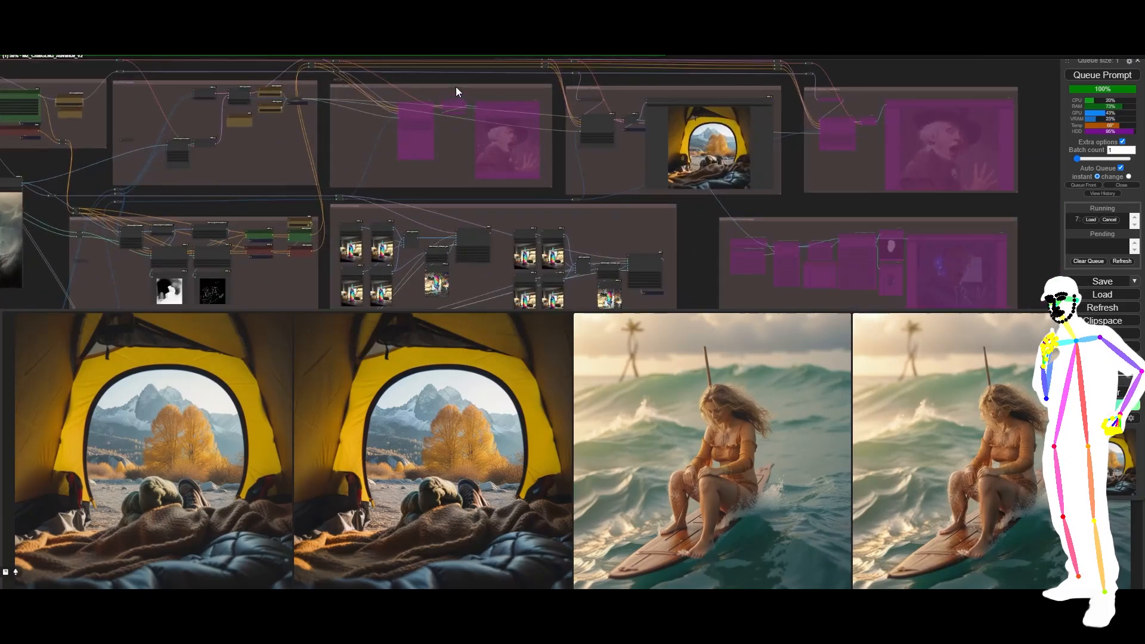
{"action": "left_click_drag", "start_coordinate": [129, 221], "coordinate": [217, 239]}
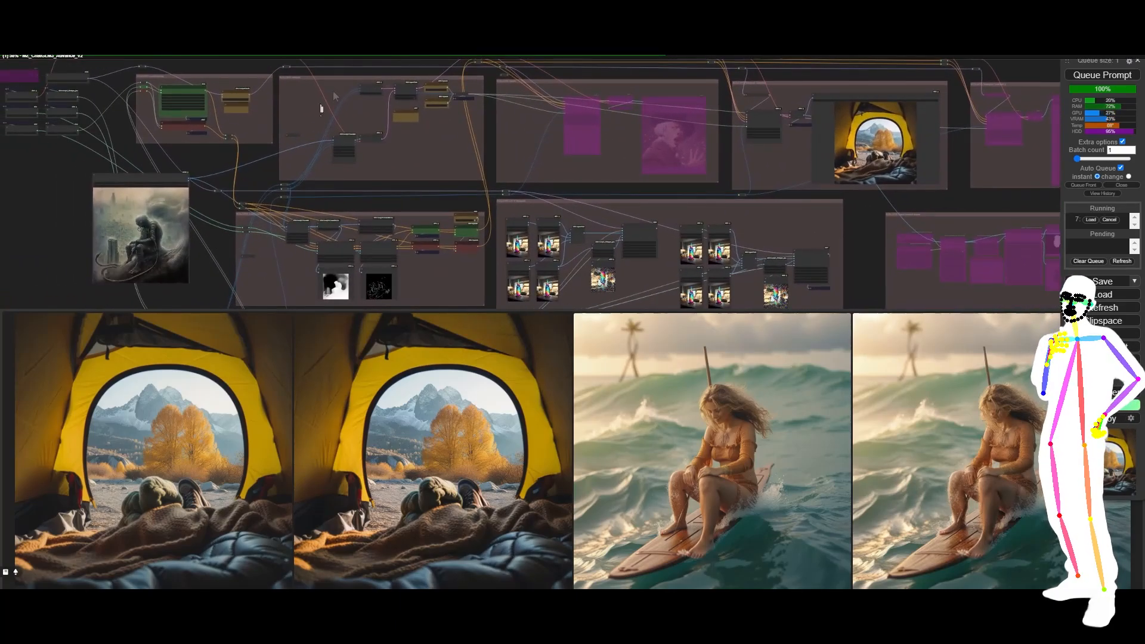
{"action": "scroll", "coordinate": [332, 91], "scroll_direction": "up", "scroll_amount": 5}
{"action": "scroll", "coordinate": [362, 93], "scroll_direction": "up", "scroll_amount": 5}
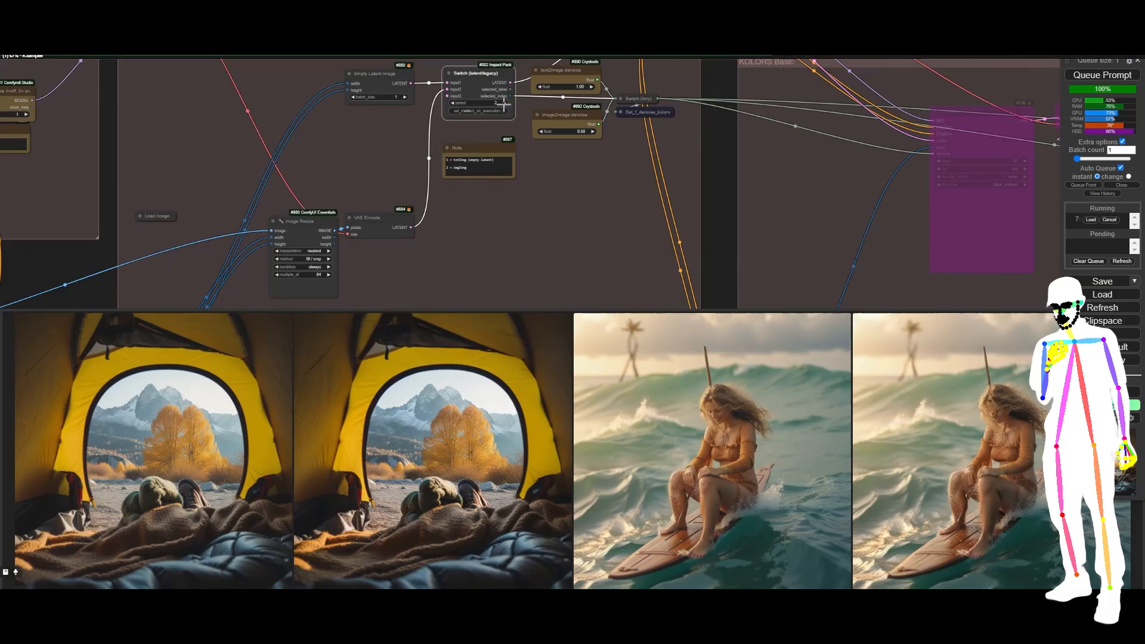
{"action": "left_click_drag", "start_coordinate": [535, 217], "coordinate": [660, 159]}
{"action": "scroll", "coordinate": [674, 143], "scroll_direction": "down", "scroll_amount": 3}
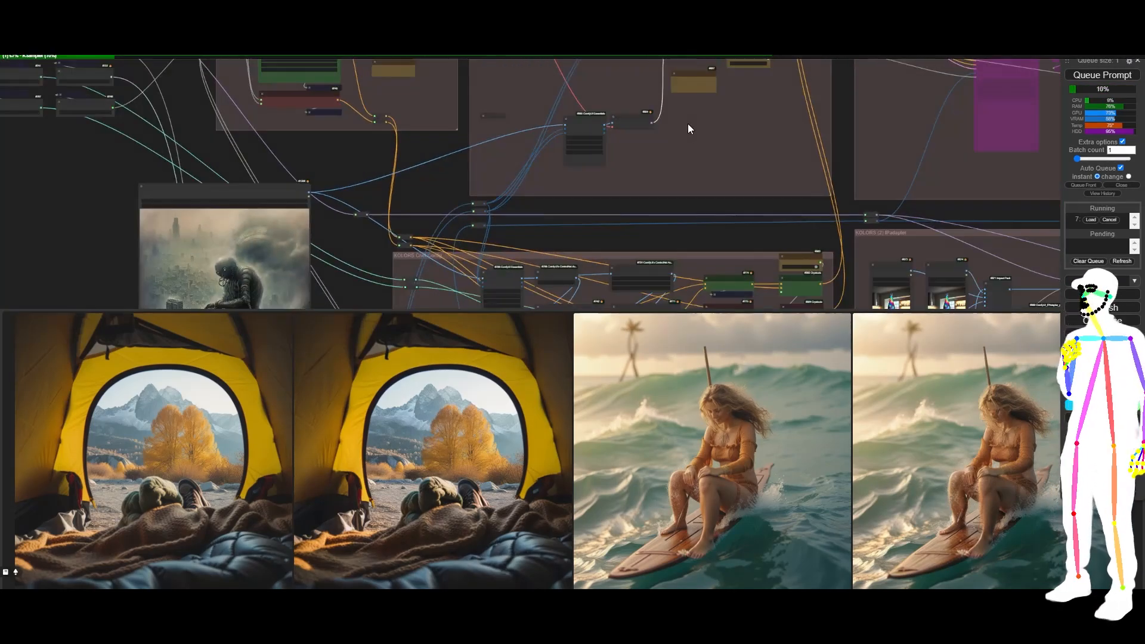
{"action": "left_click_drag", "start_coordinate": [454, 235], "coordinate": [459, 159]}
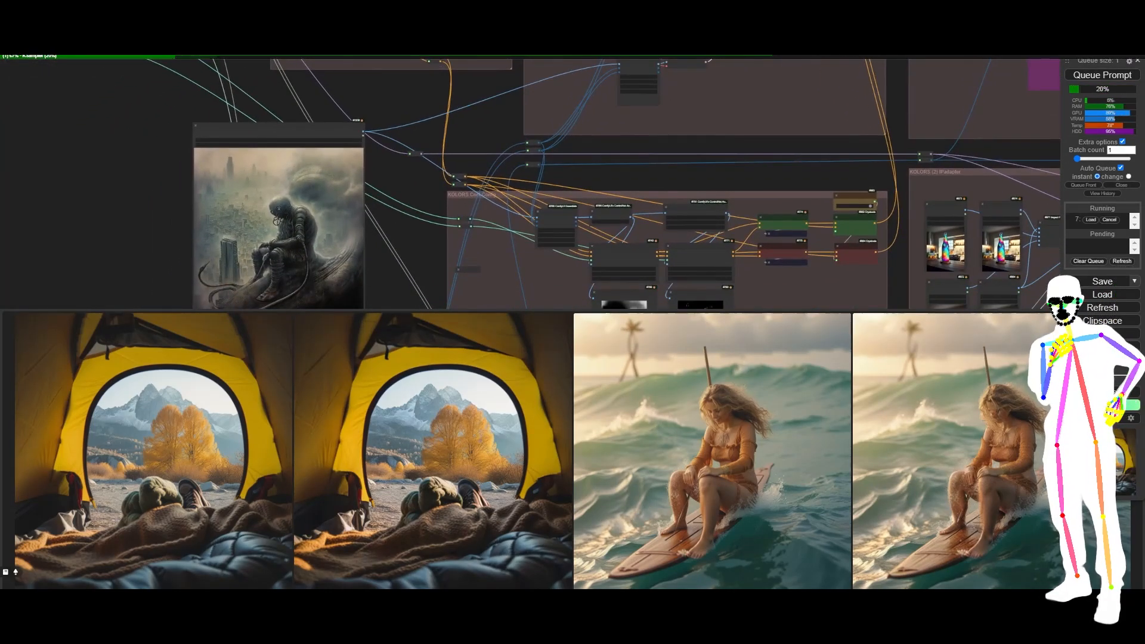
Examine the latent switch with its note and image2image denoise node, and the output beside the active Kolors KSampler
{"action": "scroll", "coordinate": [129, 219], "scroll_direction": "down", "scroll_amount": 6}
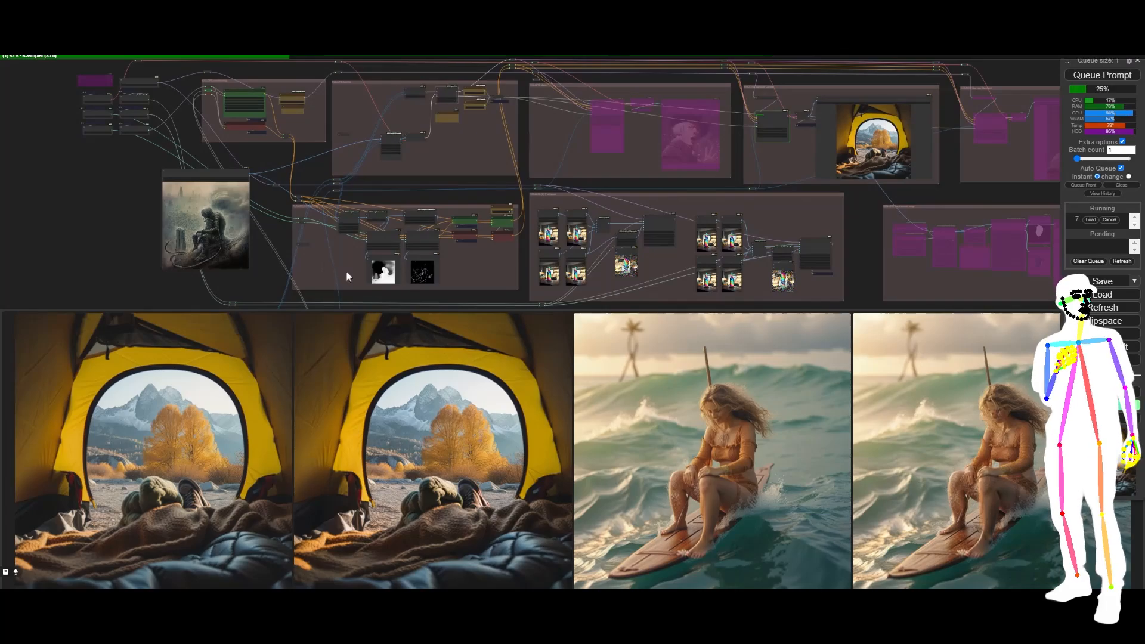
{"action": "scroll", "coordinate": [450, 103], "scroll_direction": "up", "scroll_amount": 10}
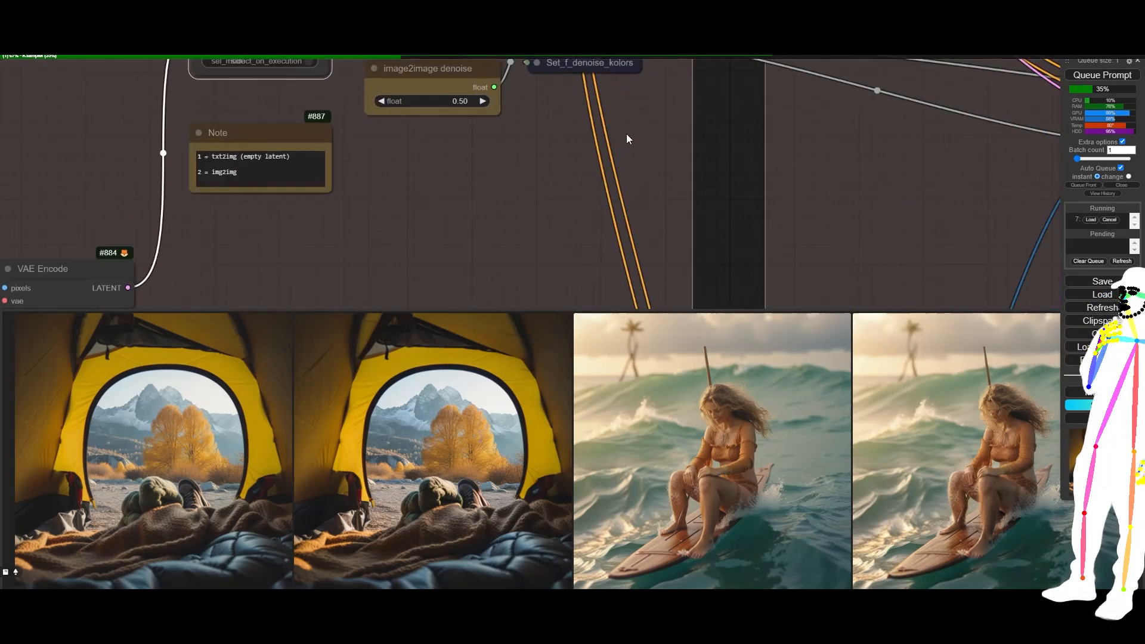
{"action": "left_click_drag", "start_coordinate": [441, 133], "coordinate": [451, 222]}
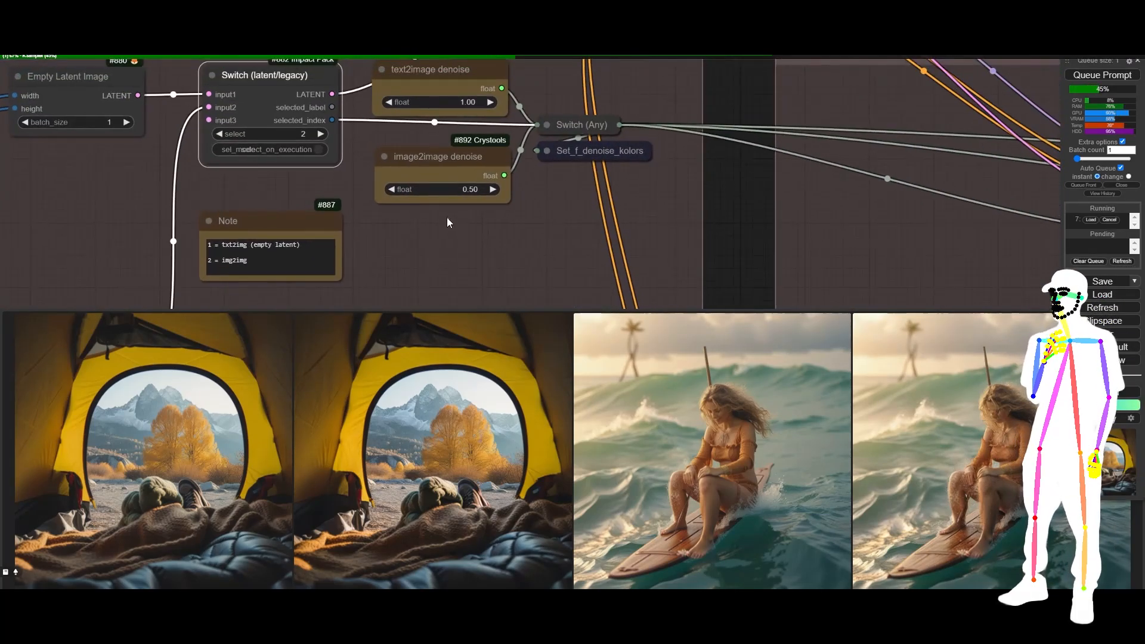
{"action": "scroll", "coordinate": [132, 191], "scroll_direction": "down", "scroll_amount": 8}
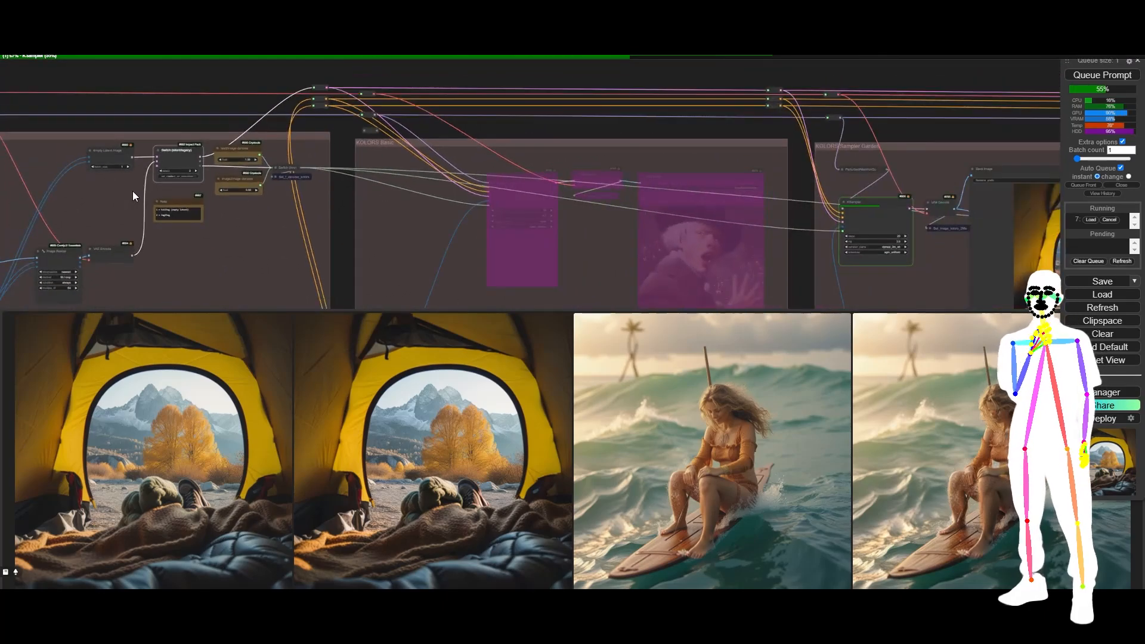
{"action": "scroll", "coordinate": [637, 232], "scroll_direction": "up", "scroll_amount": 10}
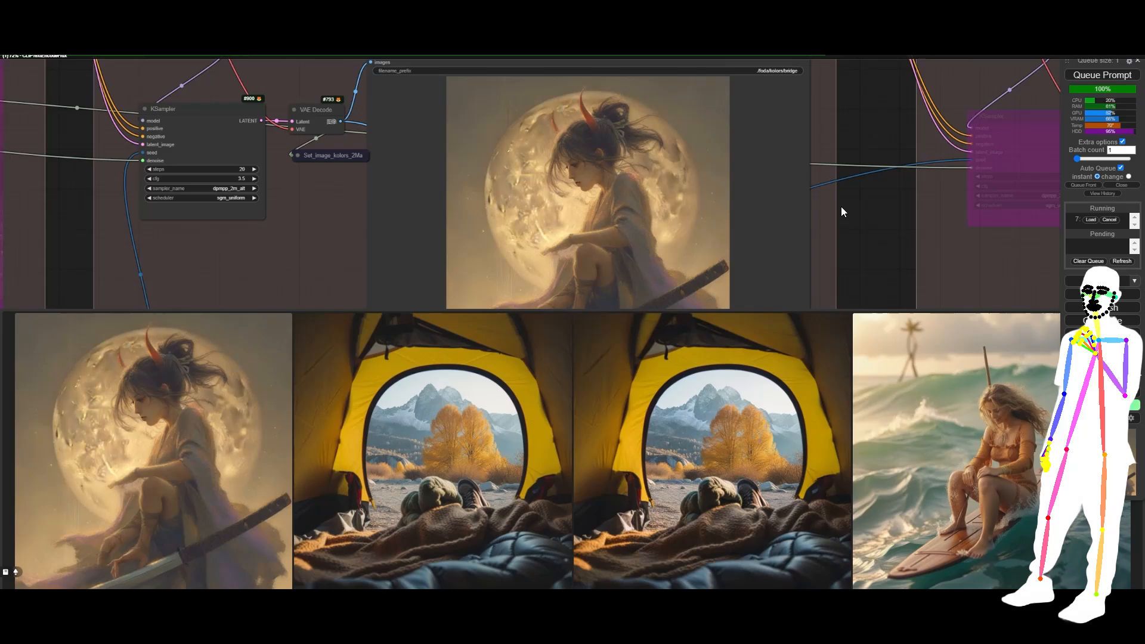
{"action": "scroll", "coordinate": [863, 166], "scroll_direction": "down", "scroll_amount": 5}
{"action": "scroll", "coordinate": [863, 166], "scroll_direction": "down", "scroll_amount": 5}
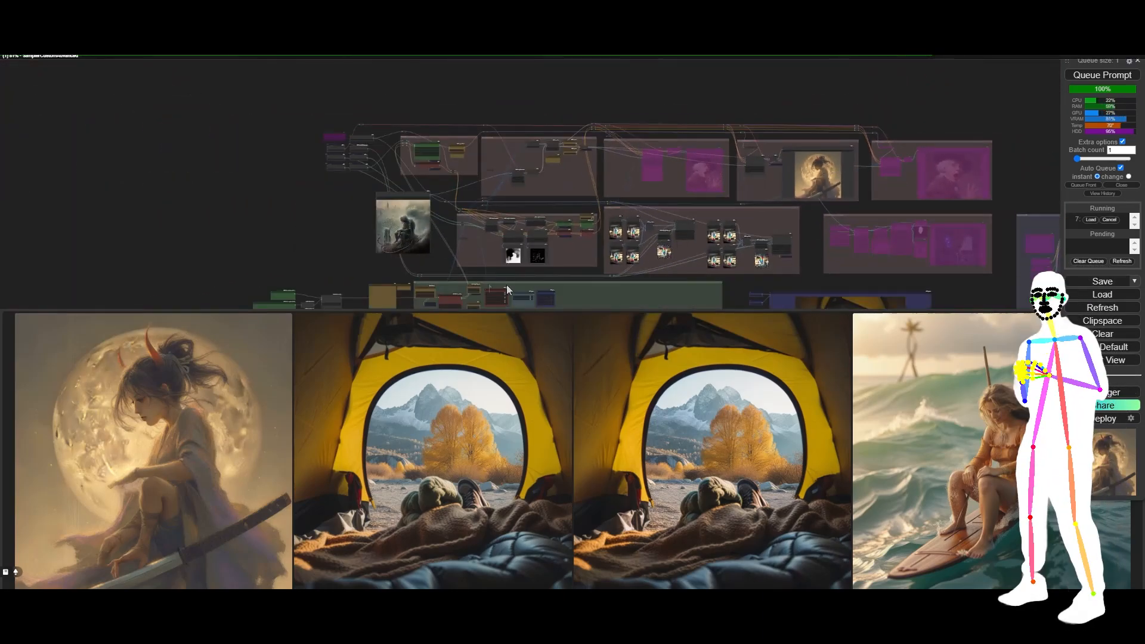
View the Kolors version of the horned sword-bearer at full size and check it against the main Load Image input
{"action": "scroll", "coordinate": [421, 240], "scroll_direction": "up", "scroll_amount": 10}
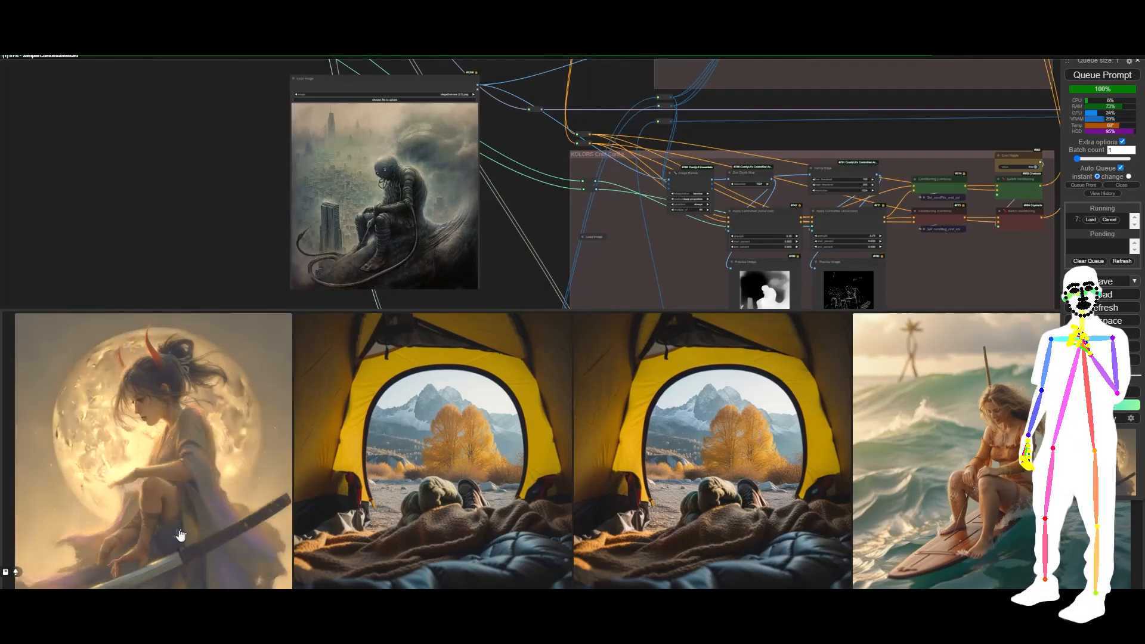
{"action": "left_click", "coordinate": [174, 527]}
{"action": "left_click", "coordinate": [192, 307]}
{"action": "left_click_drag", "start_coordinate": [234, 275], "coordinate": [62, 276]}
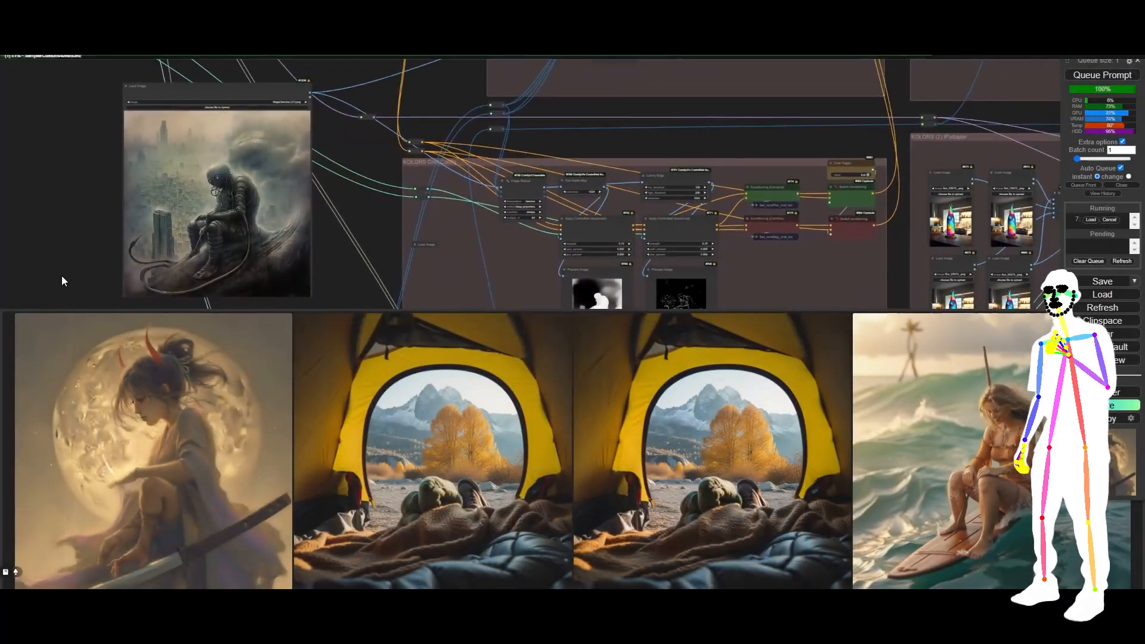
{"action": "left_click", "coordinate": [187, 334]}
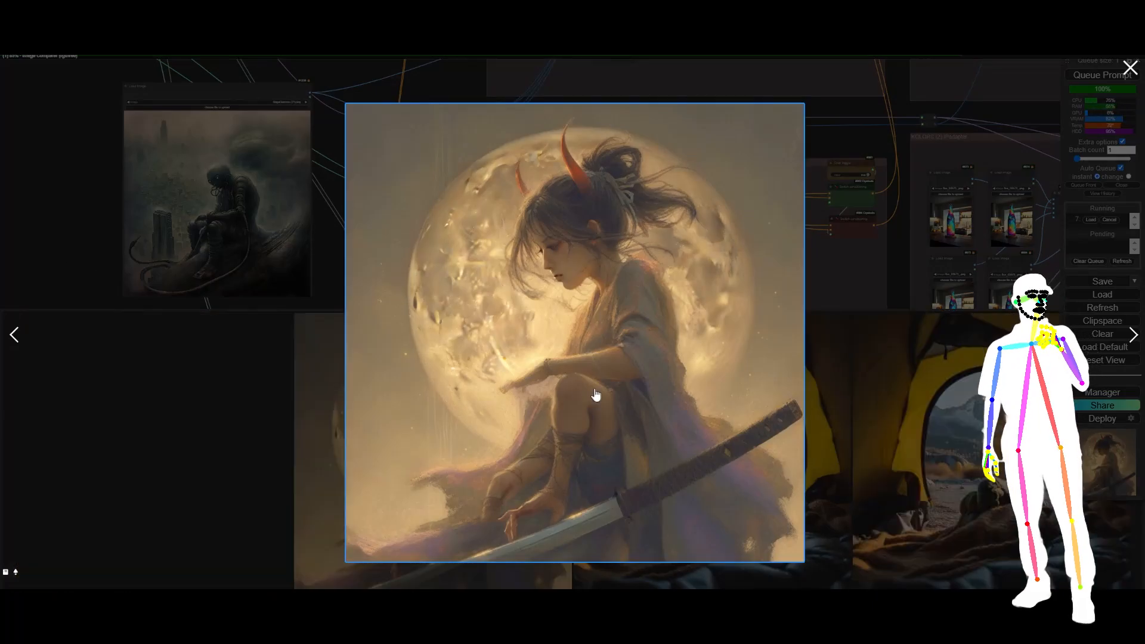
{"action": "left_click", "coordinate": [83, 238]}
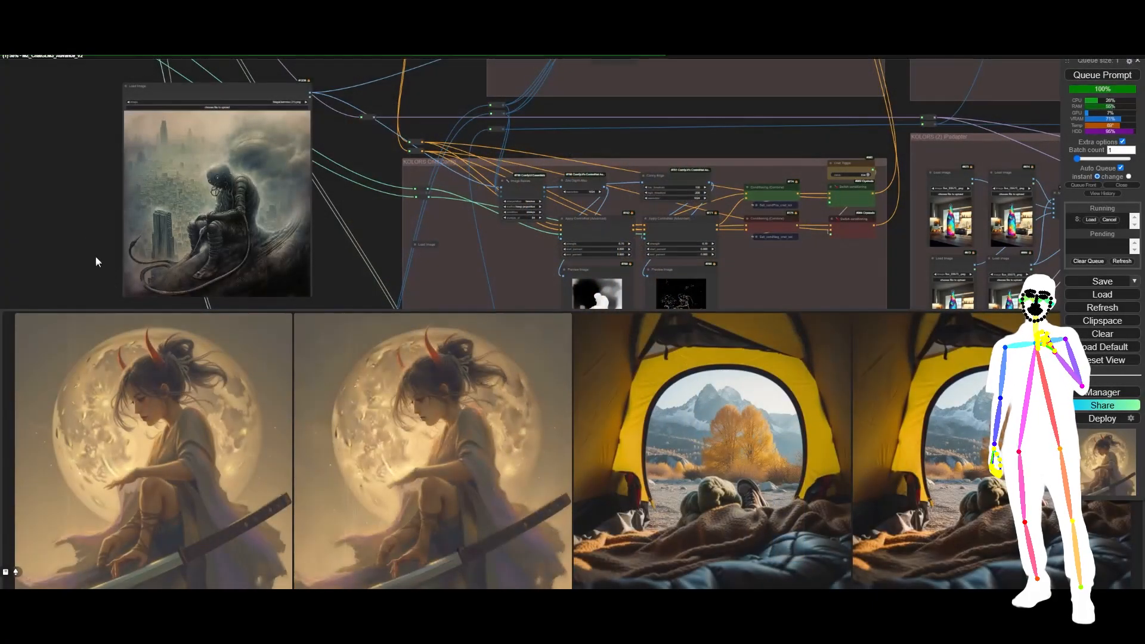
Compare the FLUX version of the horned sword-bearer with the Kolors version at full size
{"action": "left_click", "coordinate": [142, 469]}
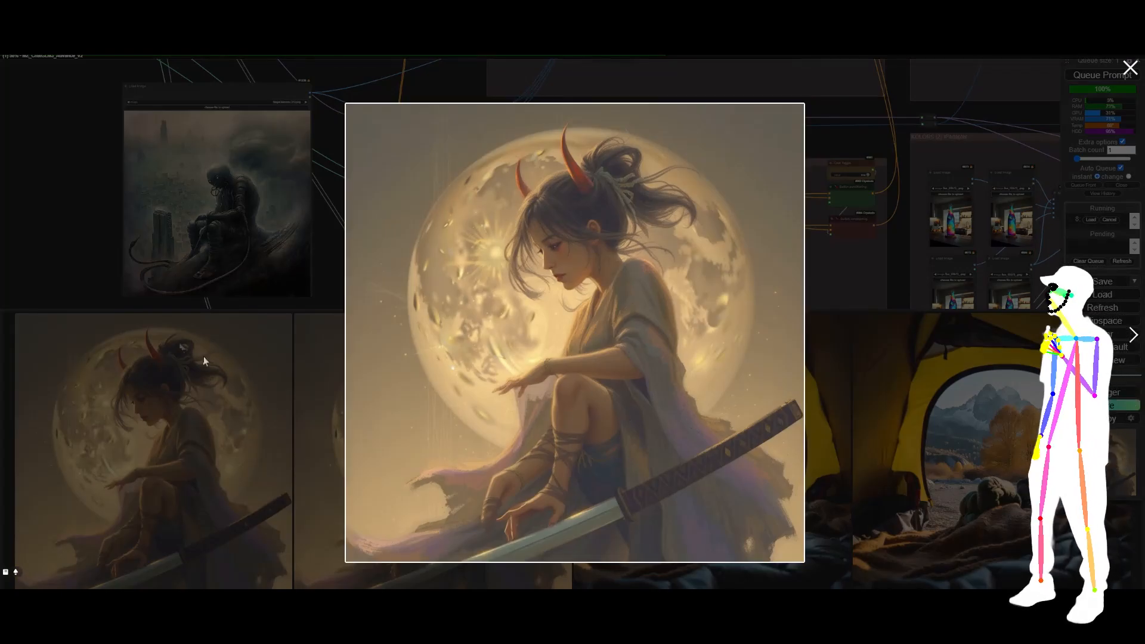
{"action": "left_click", "coordinate": [45, 266]}
{"action": "left_click", "coordinate": [416, 437]}
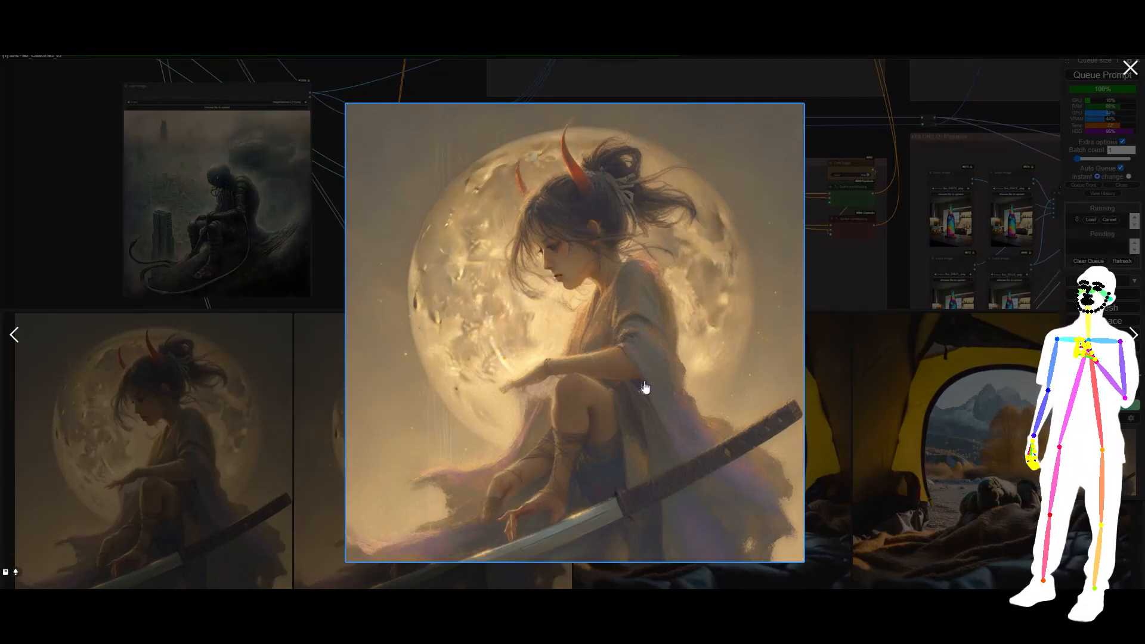
{"action": "left_click", "coordinate": [42, 252]}
{"action": "left_click", "coordinate": [190, 404]}
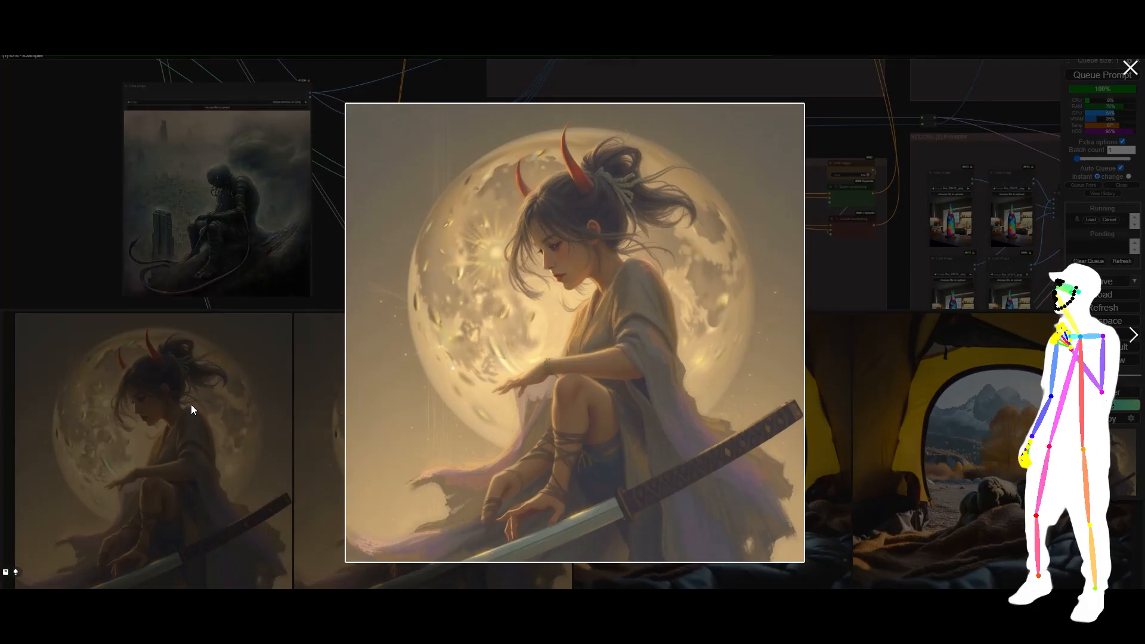
{"action": "left_click", "coordinate": [78, 266]}
Add a ShowText node fed by the Text Concatenate output, place it above that node and enlarge it
{"action": "scroll", "coordinate": [41, 253], "scroll_direction": "down", "scroll_amount": 5}
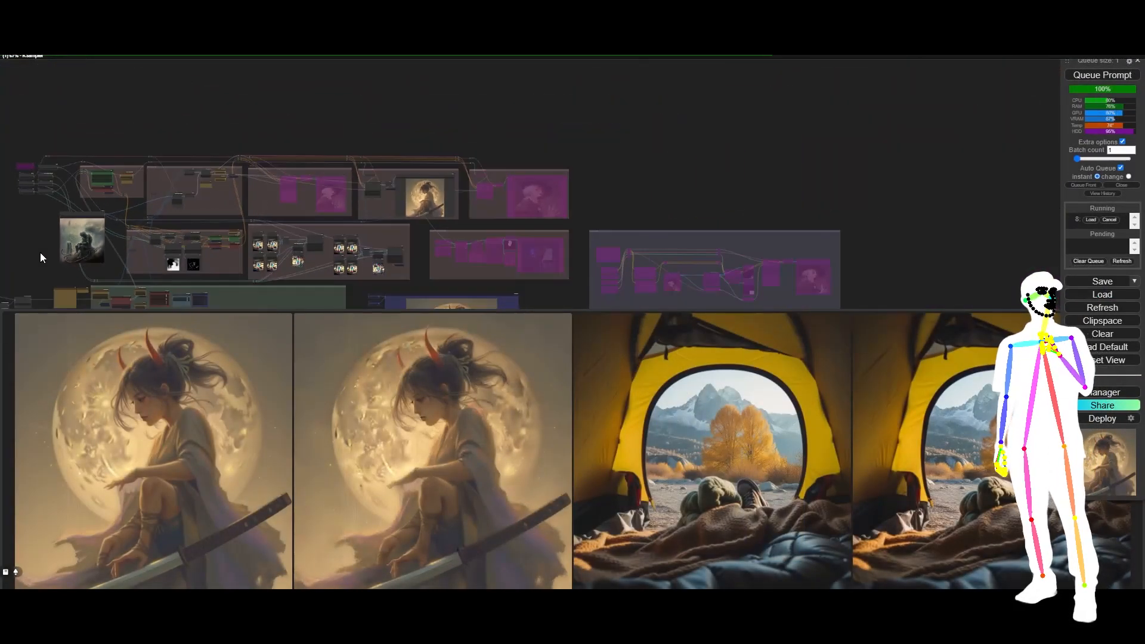
{"action": "scroll", "coordinate": [40, 253], "scroll_direction": "up", "scroll_amount": 1}
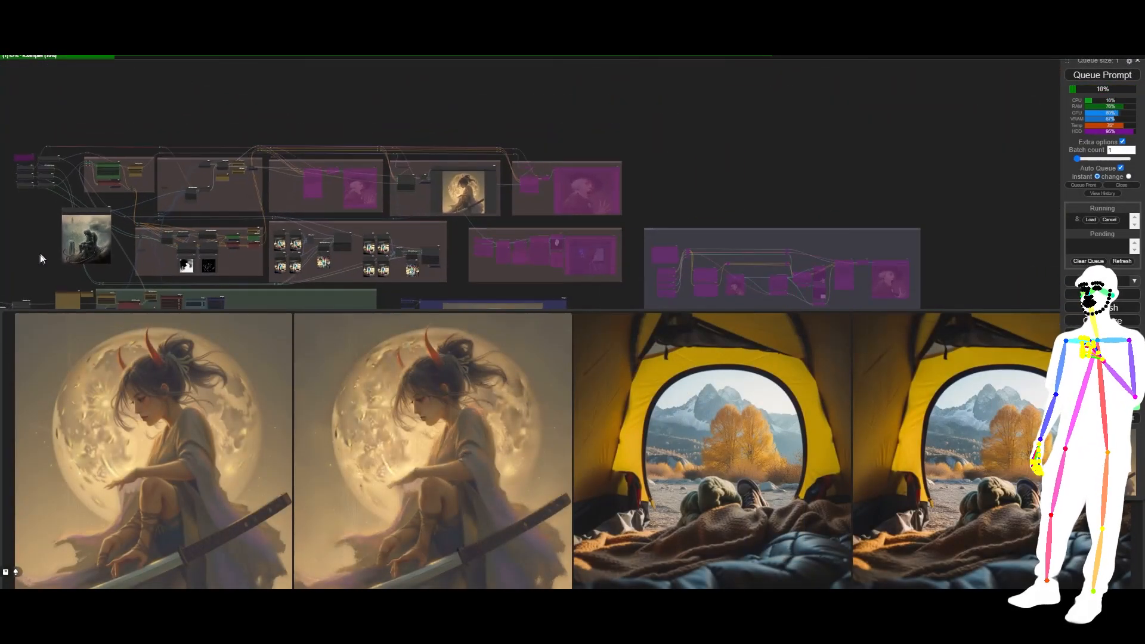
{"action": "left_click_drag", "start_coordinate": [40, 253], "coordinate": [169, 184]}
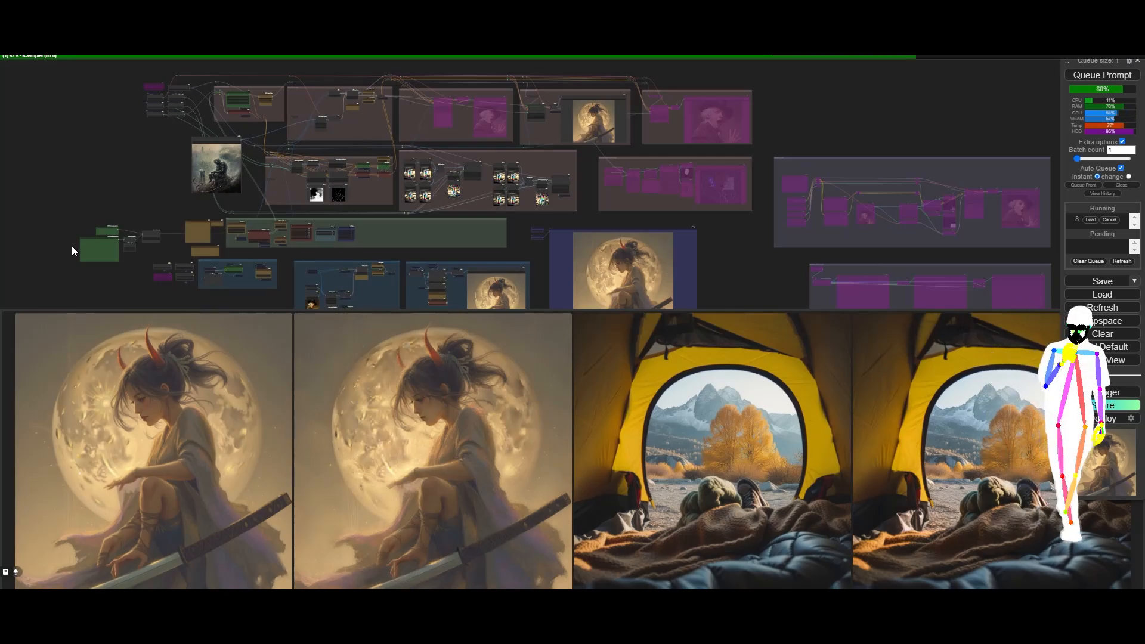
{"action": "scroll", "coordinate": [72, 245], "scroll_direction": "up", "scroll_amount": 12}
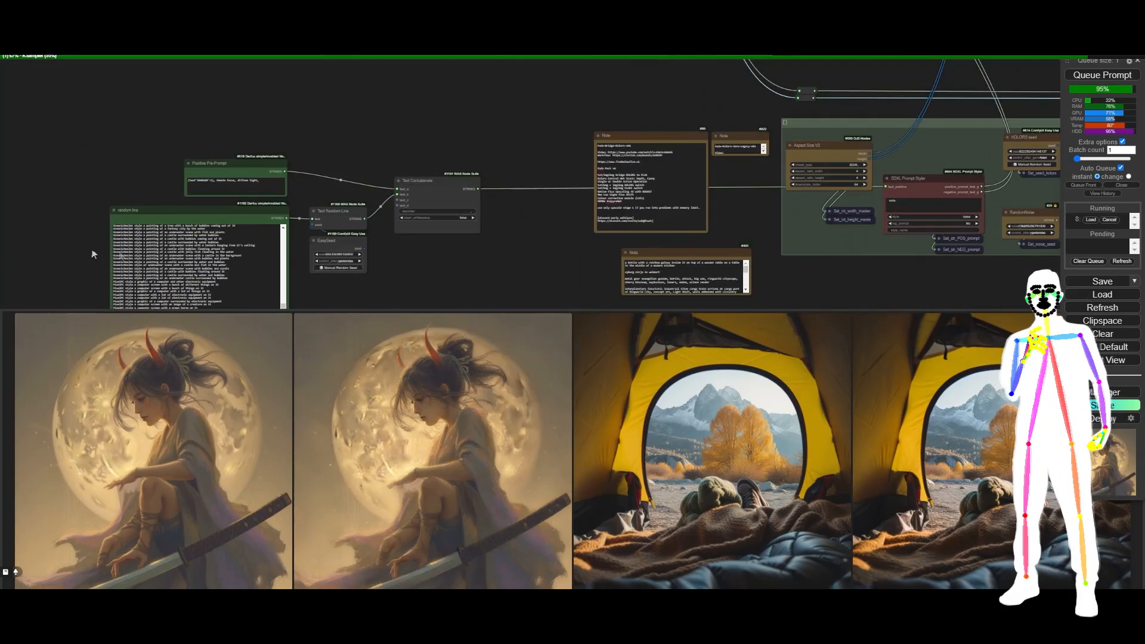
{"action": "left_click_drag", "start_coordinate": [478, 188], "coordinate": [406, 115]}
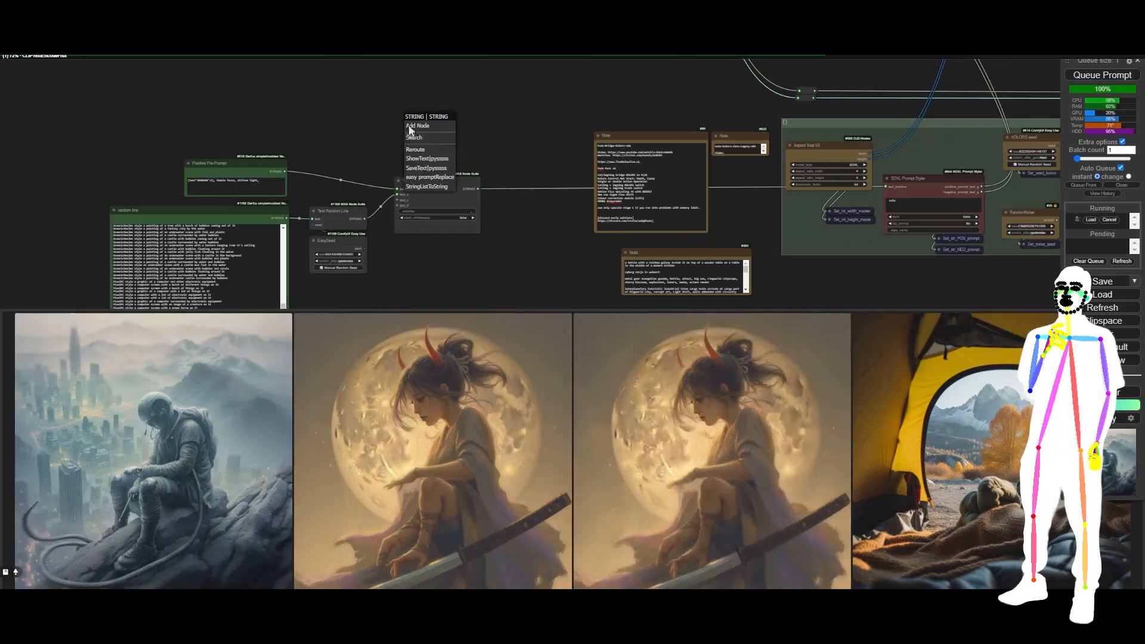
{"action": "left_click", "coordinate": [429, 158]}
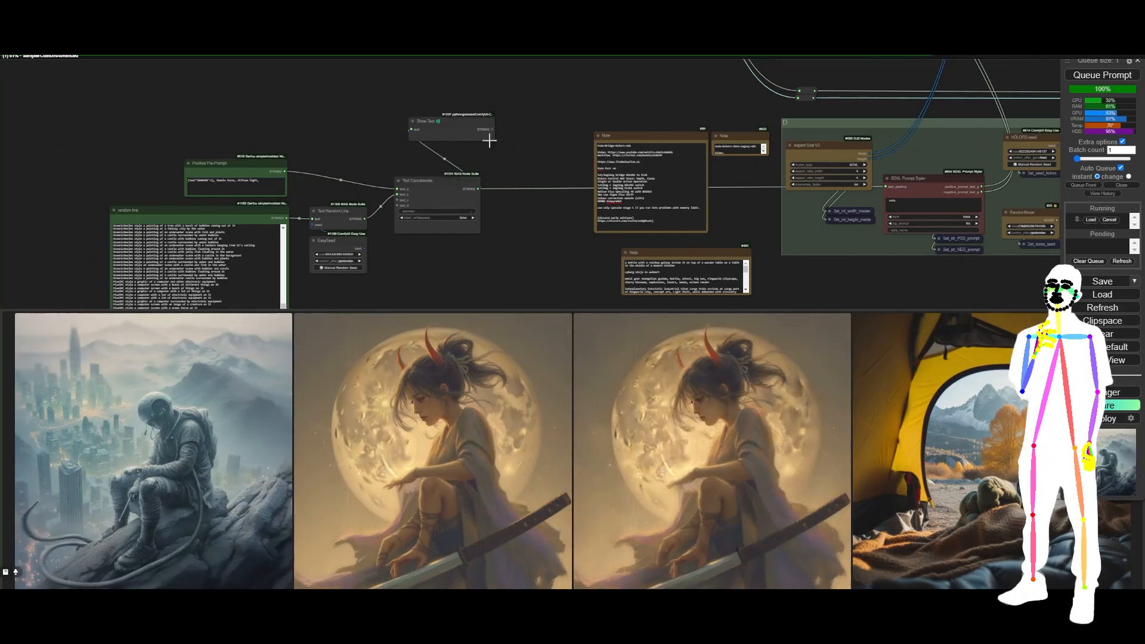
{"action": "left_click_drag", "start_coordinate": [490, 139], "coordinate": [447, 76]}
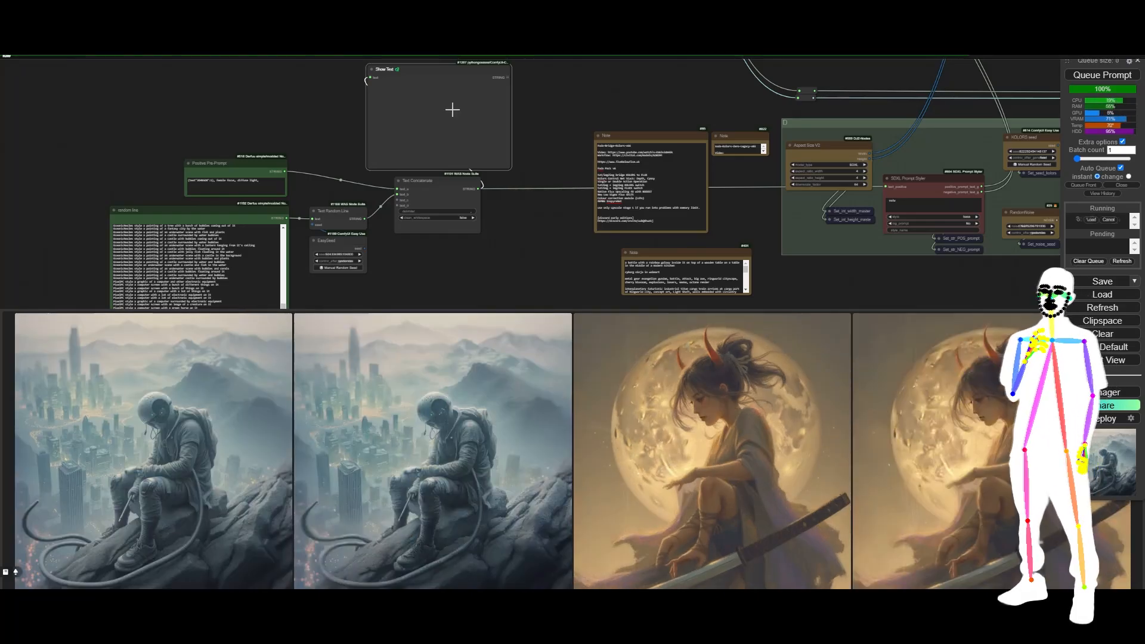
Load the workflow from the newest seated astronaut image and set the EasySeed node's control_after_generate to fixed
{"action": "left_click_drag", "start_coordinate": [182, 468], "coordinate": [358, 280]}
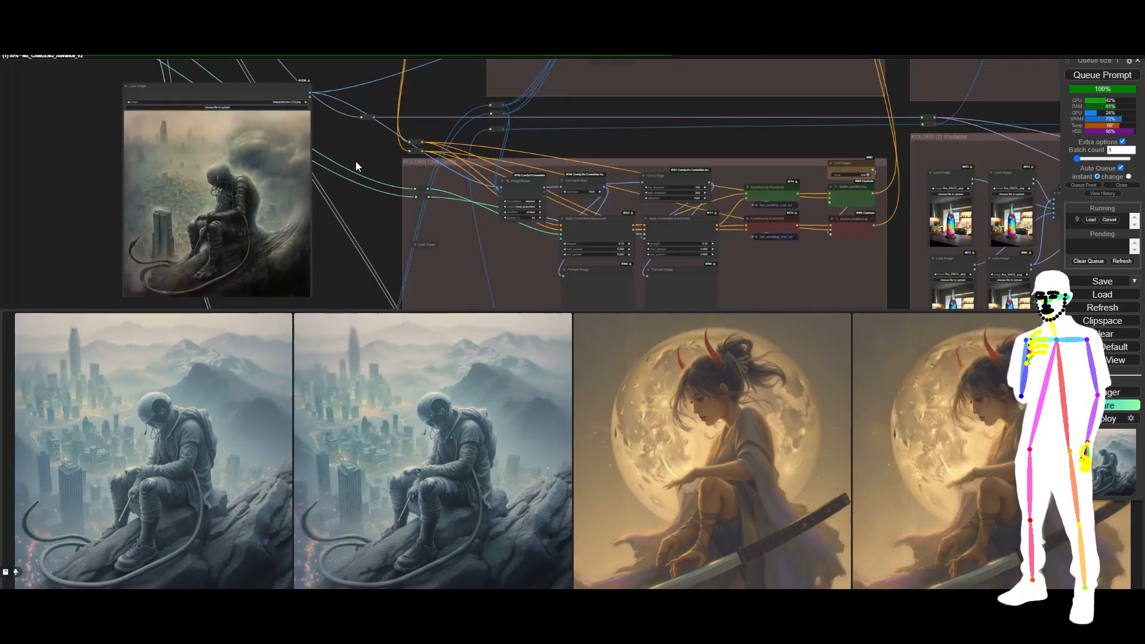
{"action": "left_click_drag", "start_coordinate": [356, 162], "coordinate": [602, 177]}
{"action": "left_click_drag", "start_coordinate": [447, 219], "coordinate": [536, 137]}
{"action": "scroll", "coordinate": [389, 187], "scroll_direction": "up", "scroll_amount": 6}
{"action": "scroll", "coordinate": [389, 187], "scroll_direction": "up", "scroll_amount": 5}
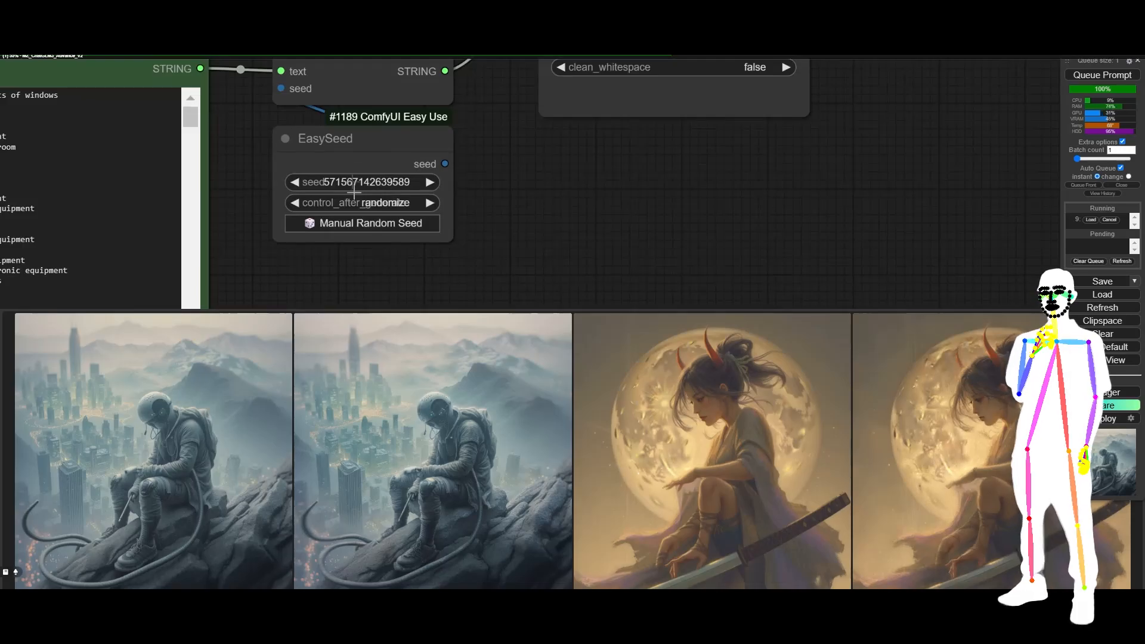
{"action": "left_click", "coordinate": [296, 203]}
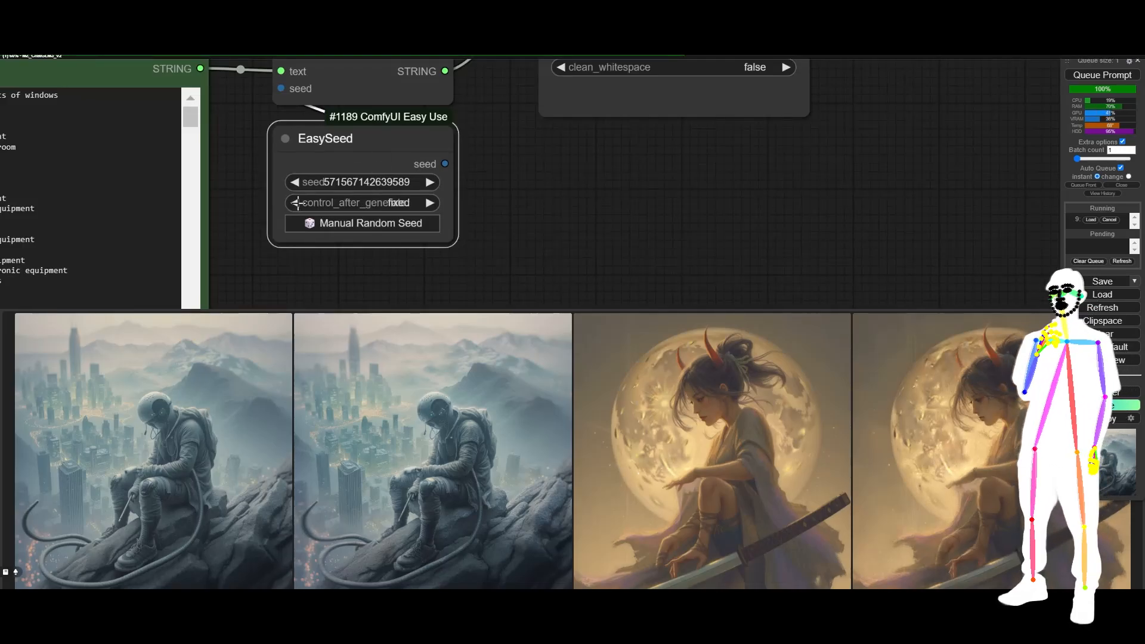
Paste the Show Text node below Text Concatenate and connect the concatenated STRING output to its text input
{"action": "scroll", "coordinate": [543, 179], "scroll_direction": "down", "scroll_amount": 5}
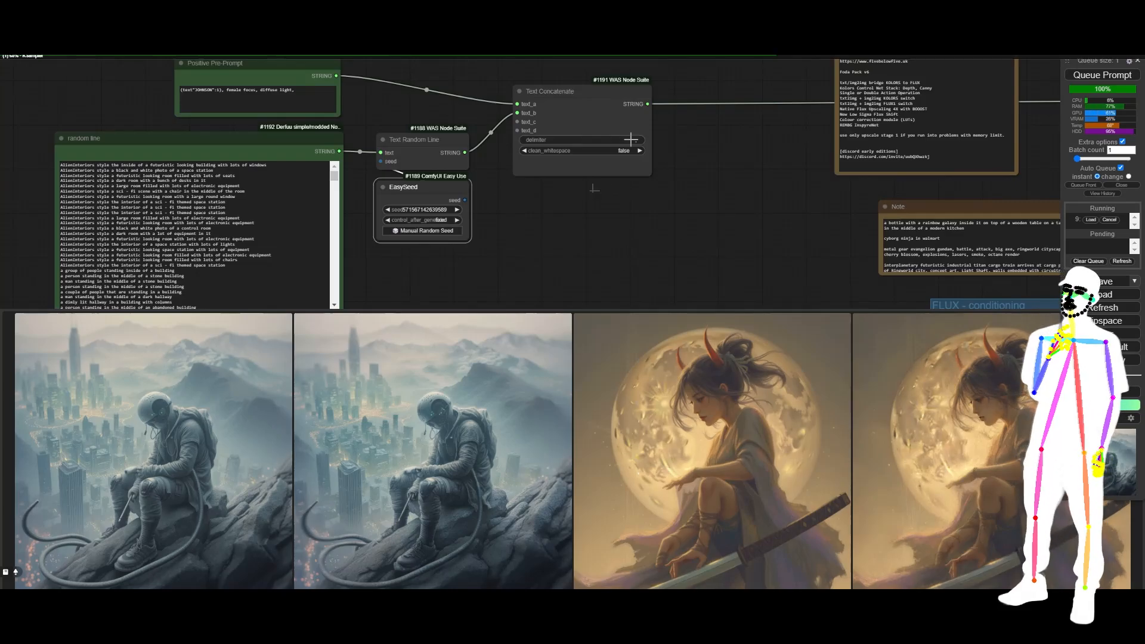
{"action": "key", "text": "ctrl+v"}
{"action": "left_click_drag", "start_coordinate": [548, 238], "coordinate": [556, 217]}
{"action": "left_click_drag", "start_coordinate": [648, 103], "coordinate": [560, 222]}
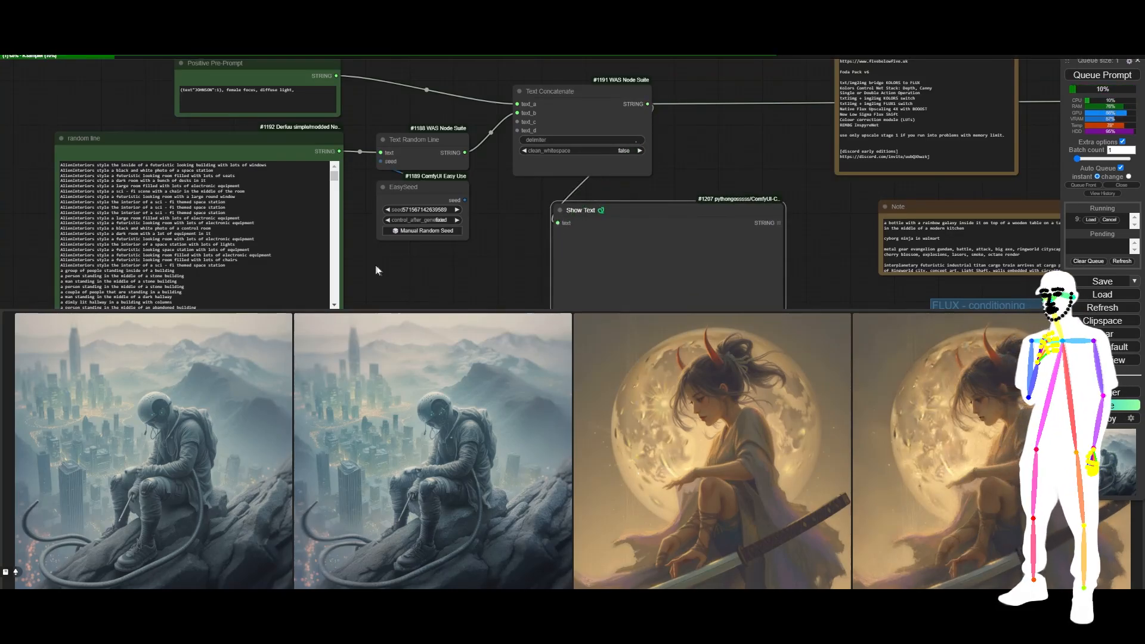
Review the workflow from the prompt nodes across the green settings group to the Load Image, Kolors ControlNet and IPAdapter groups
{"action": "scroll", "coordinate": [384, 270], "scroll_direction": "down", "scroll_amount": 8}
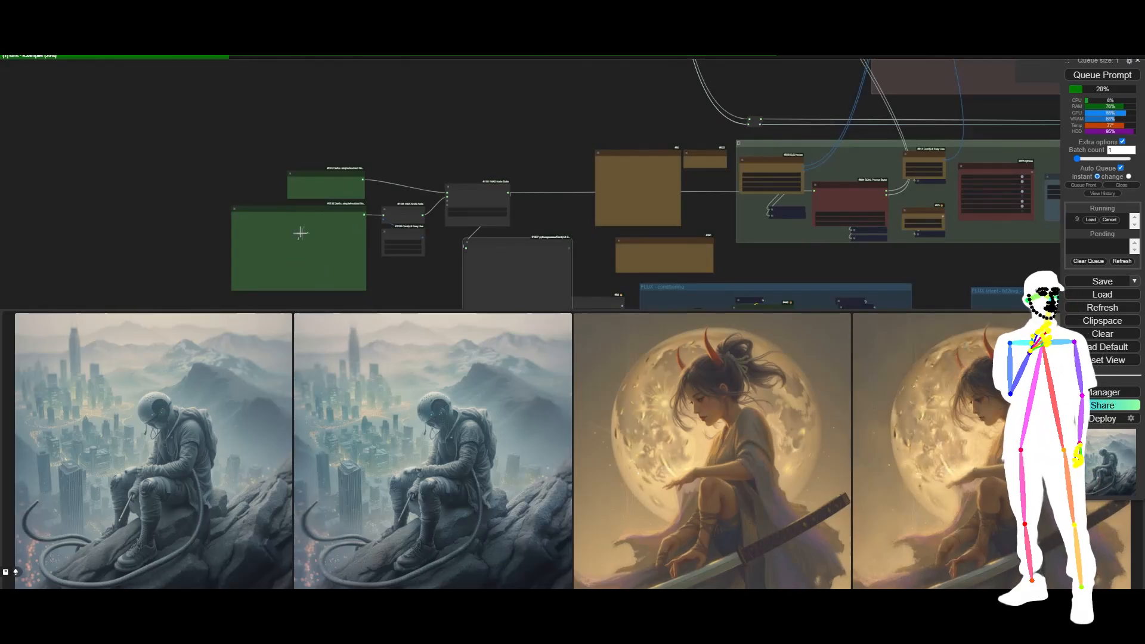
{"action": "left_click_drag", "start_coordinate": [522, 128], "coordinate": [244, 134]}
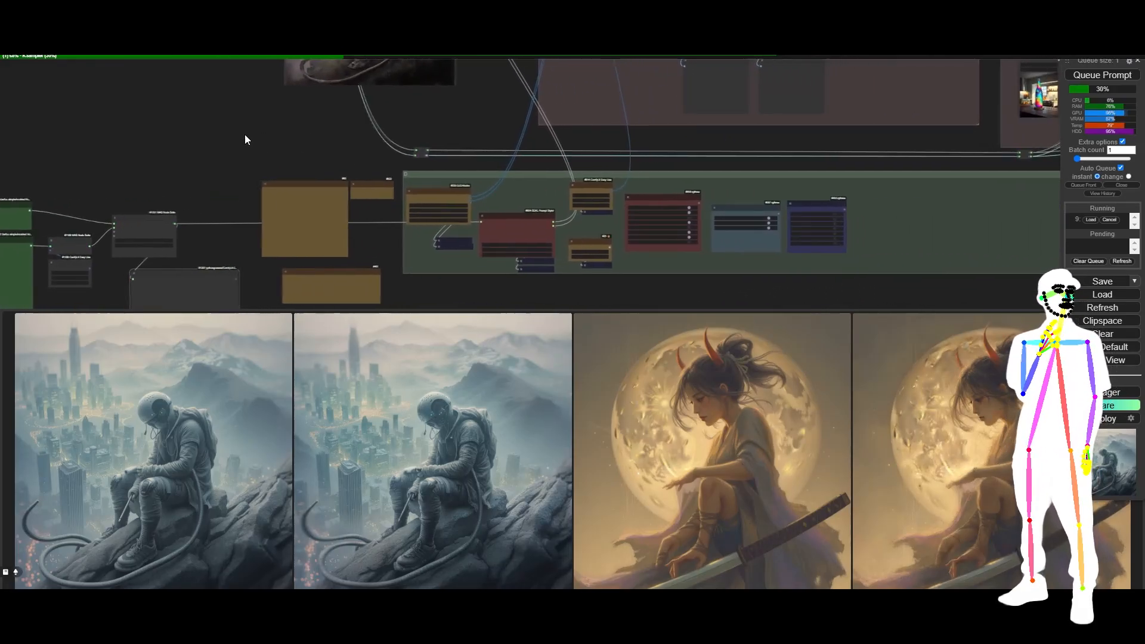
{"action": "scroll", "coordinate": [245, 134], "scroll_direction": "down", "scroll_amount": 2}
{"action": "scroll", "coordinate": [244, 135], "scroll_direction": "down", "scroll_amount": 3}
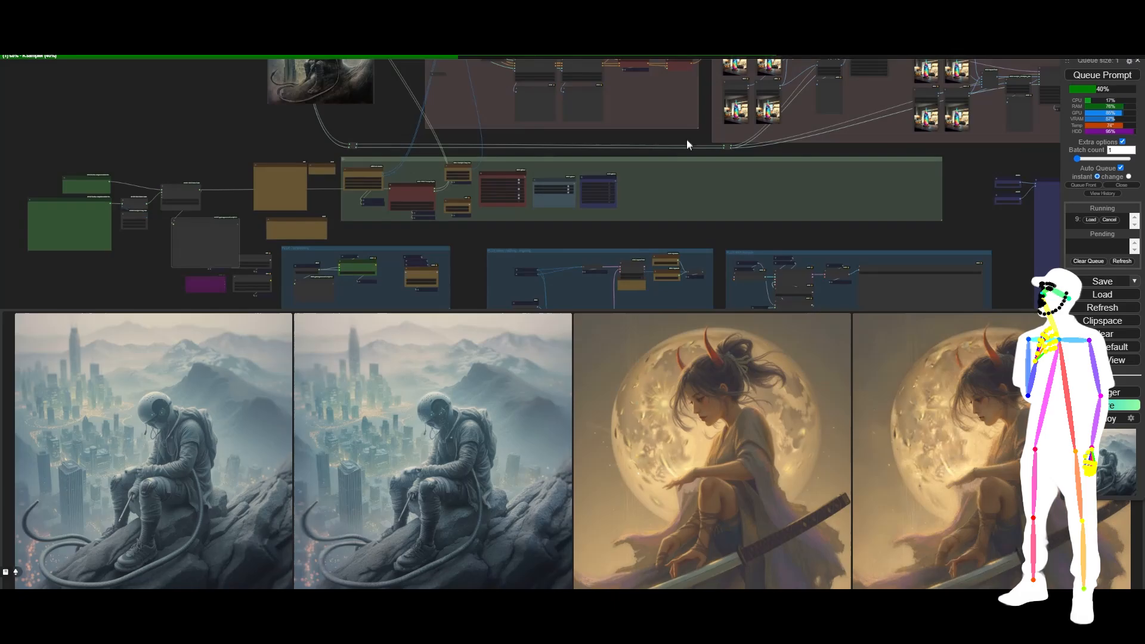
{"action": "left_click_drag", "start_coordinate": [685, 139], "coordinate": [567, 234]}
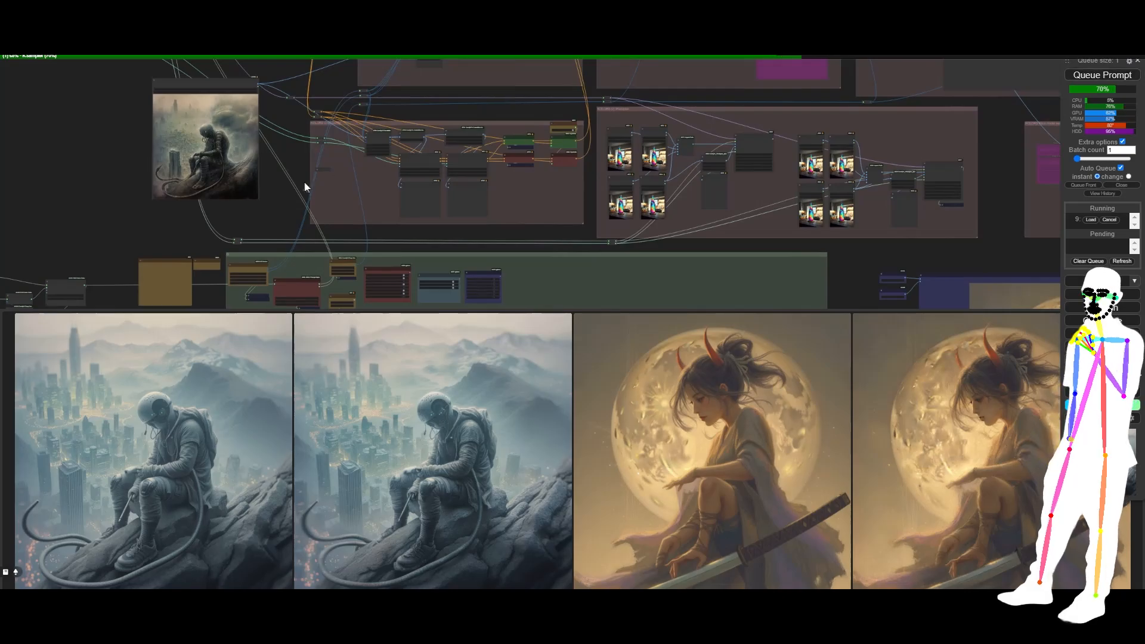
{"action": "left_click_drag", "start_coordinate": [114, 211], "coordinate": [136, 247]}
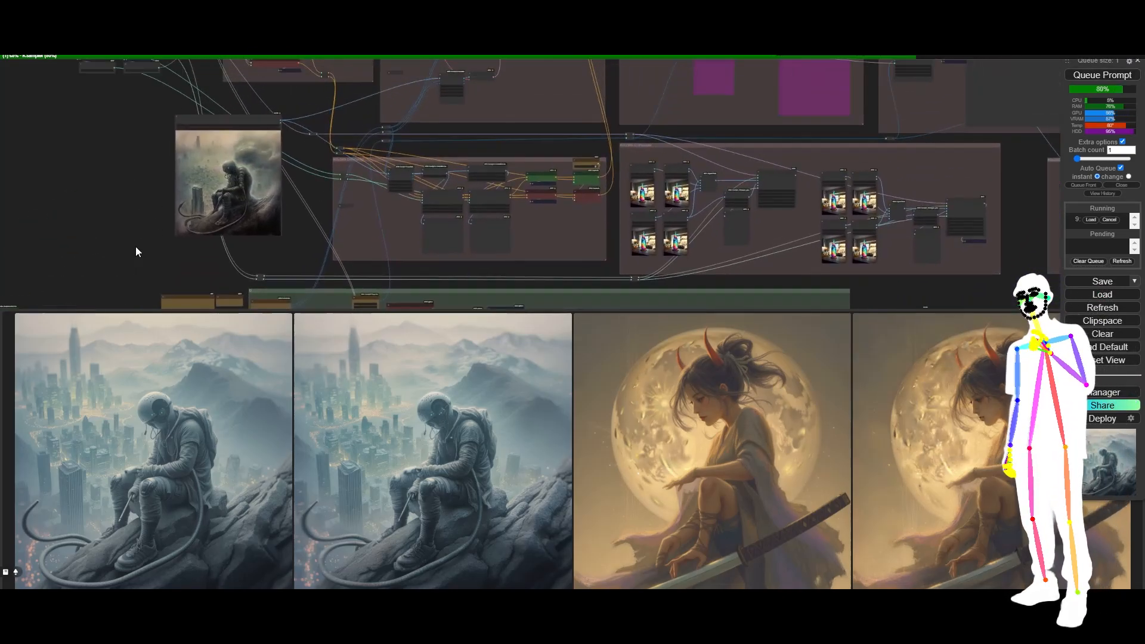
{"action": "scroll", "coordinate": [131, 226], "scroll_direction": "down", "scroll_amount": 3}
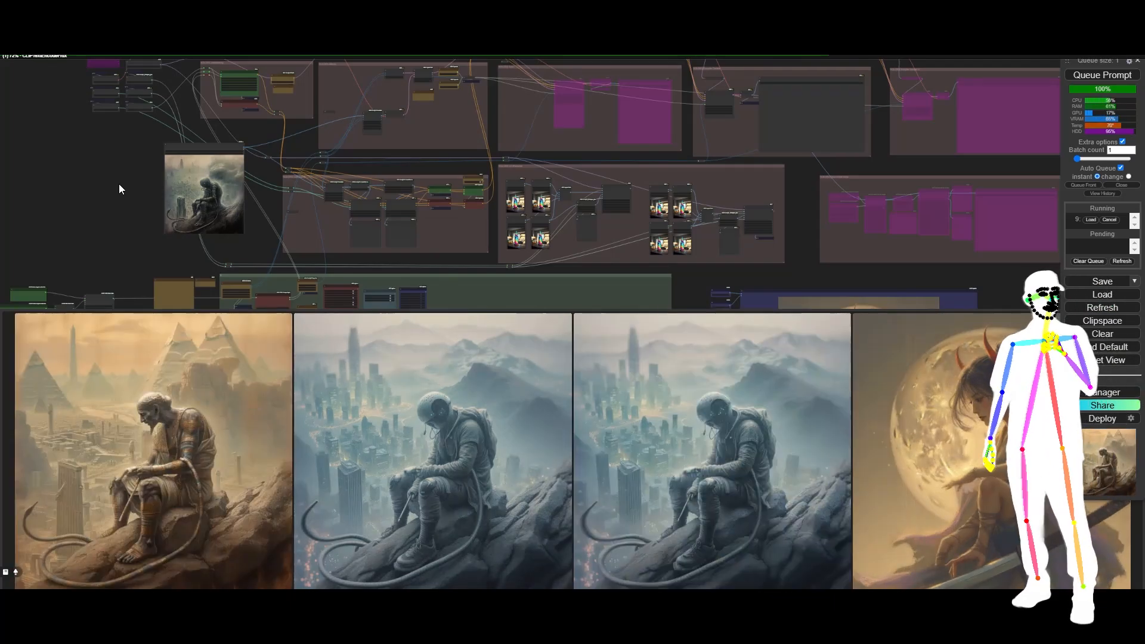
Compare the Kolors and FLUX versions of the seated figure with pyramids at full size, and return to the workflow overview
{"action": "left_click", "coordinate": [200, 461]}
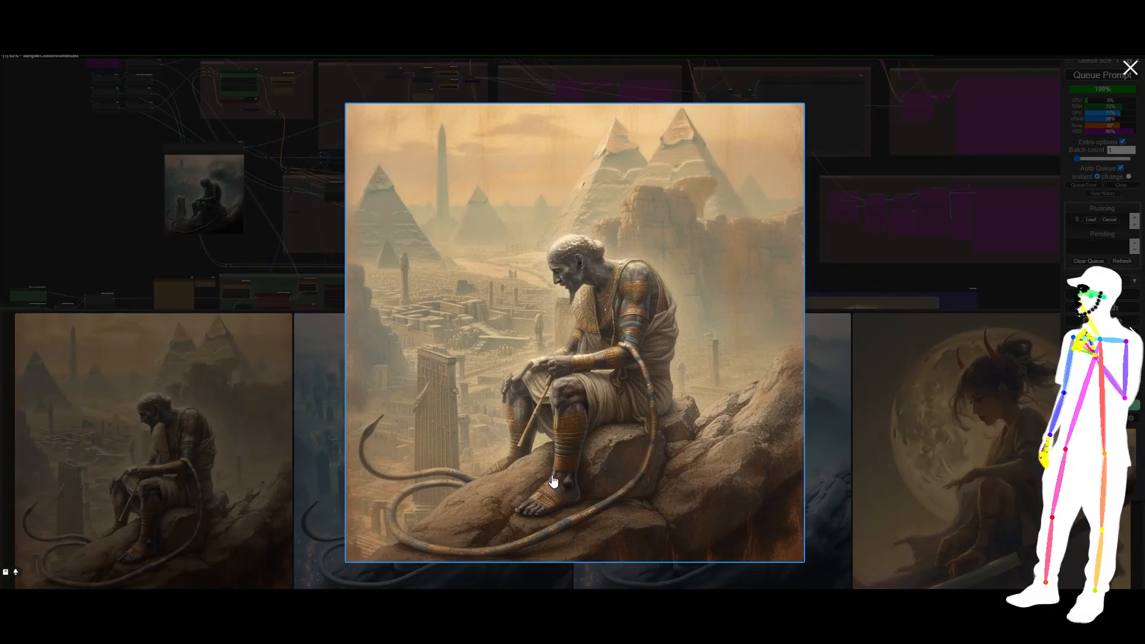
{"action": "left_click", "coordinate": [258, 420]}
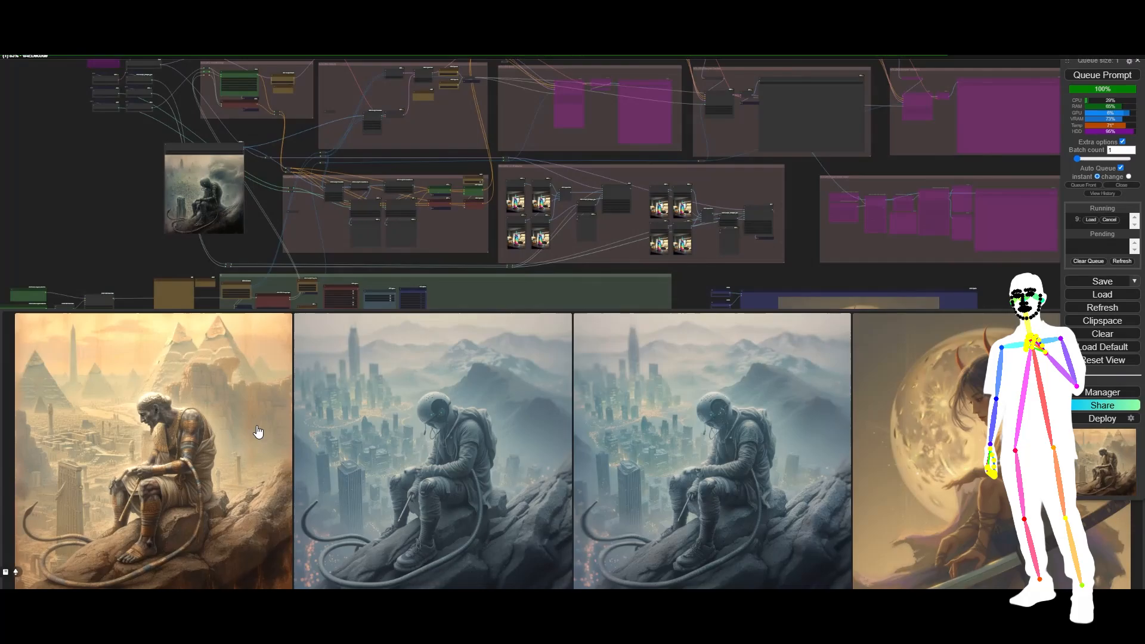
{"action": "left_click", "coordinate": [220, 439]}
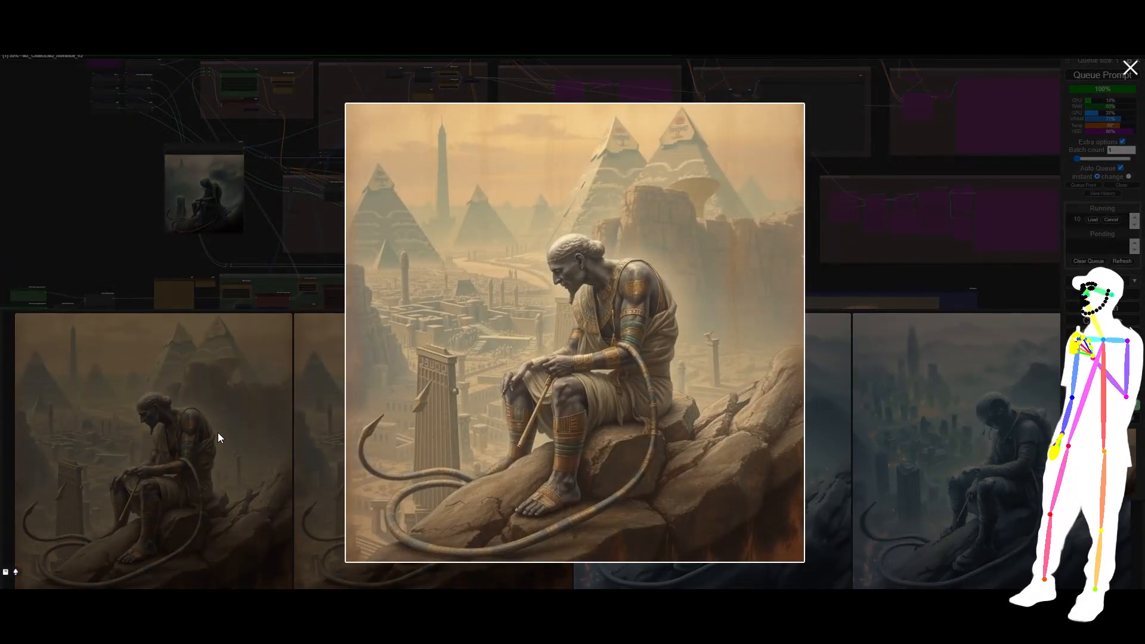
{"action": "left_click", "coordinate": [213, 387]}
{"action": "left_click_drag", "start_coordinate": [123, 179], "coordinate": [268, 117]}
{"action": "scroll", "coordinate": [268, 117], "scroll_direction": "down", "scroll_amount": 4}
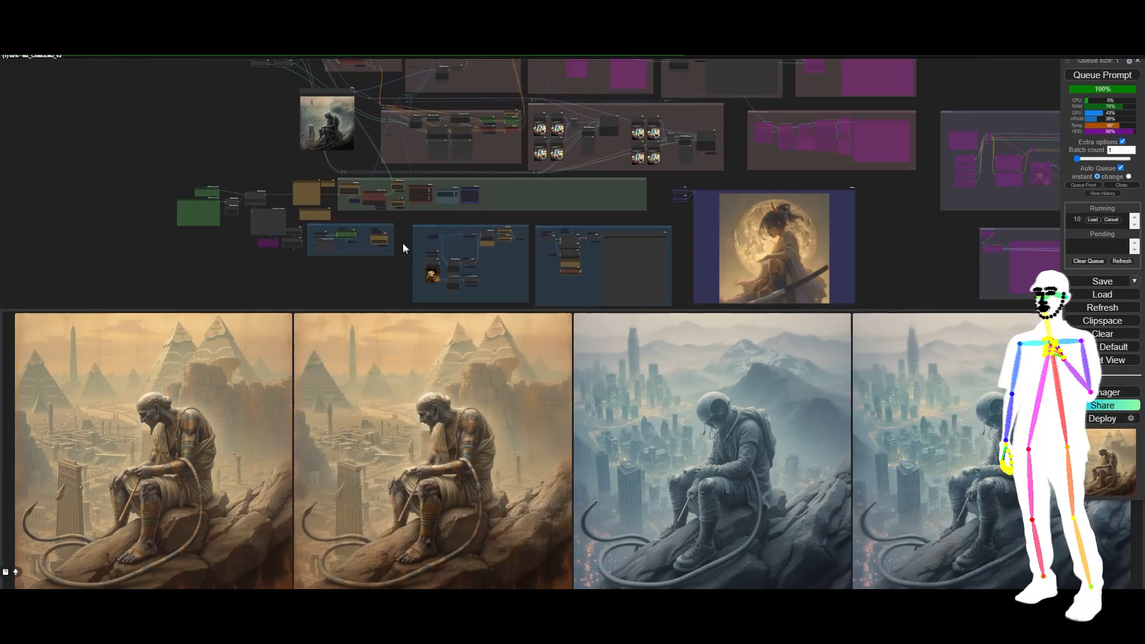
Examine the Random Line, Text Concatenate and Show Text prompt nodes and the KOLORS conditioning group while the queue runs
{"action": "scroll", "coordinate": [103, 190], "scroll_direction": "up", "scroll_amount": 5}
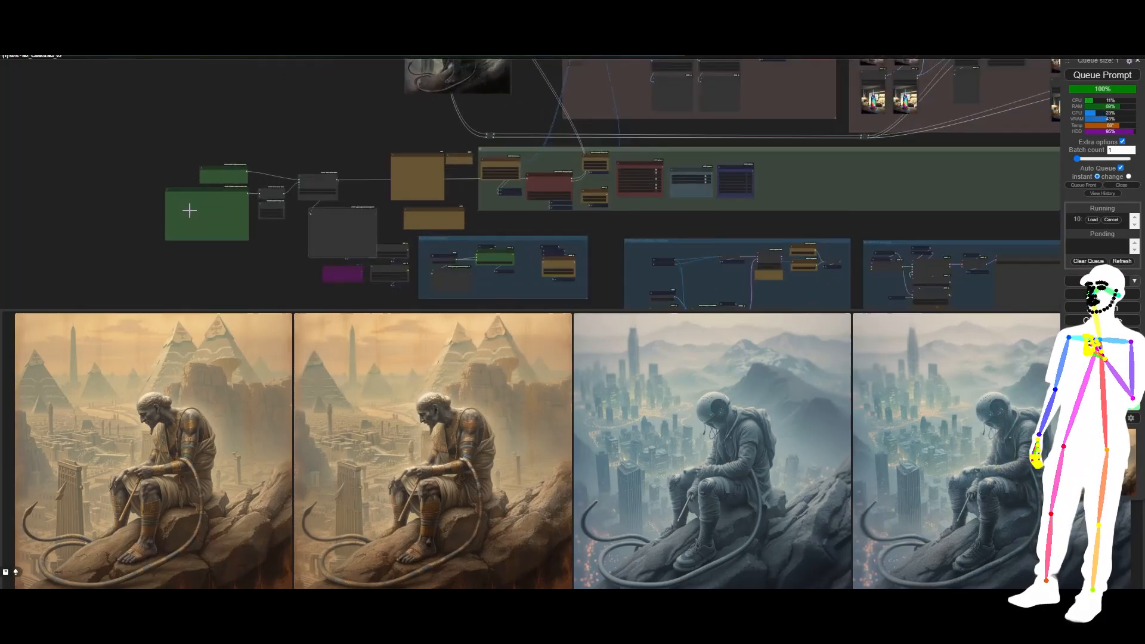
{"action": "scroll", "coordinate": [104, 189], "scroll_direction": "up", "scroll_amount": 5}
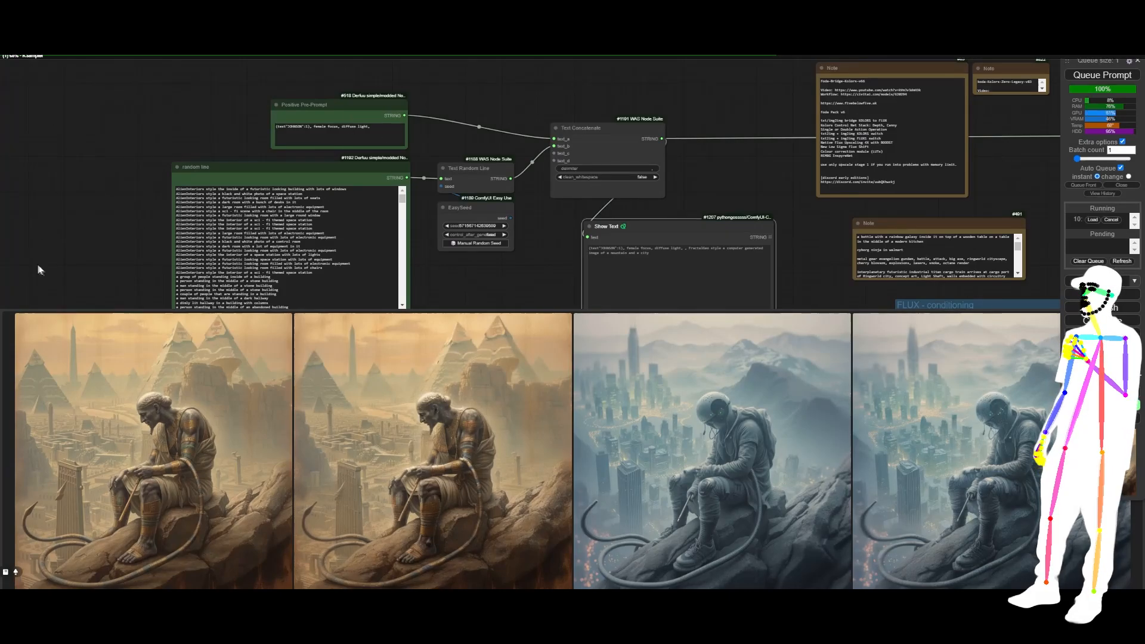
{"action": "scroll", "coordinate": [82, 252], "scroll_direction": "down", "scroll_amount": 10}
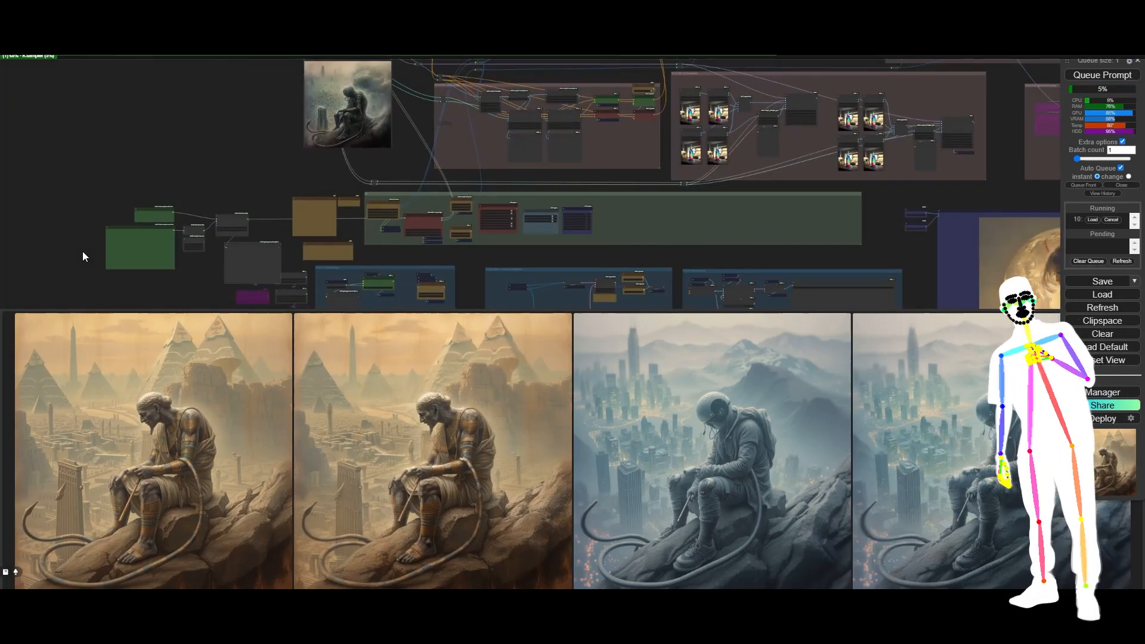
{"action": "scroll", "coordinate": [220, 153], "scroll_direction": "up", "scroll_amount": 3}
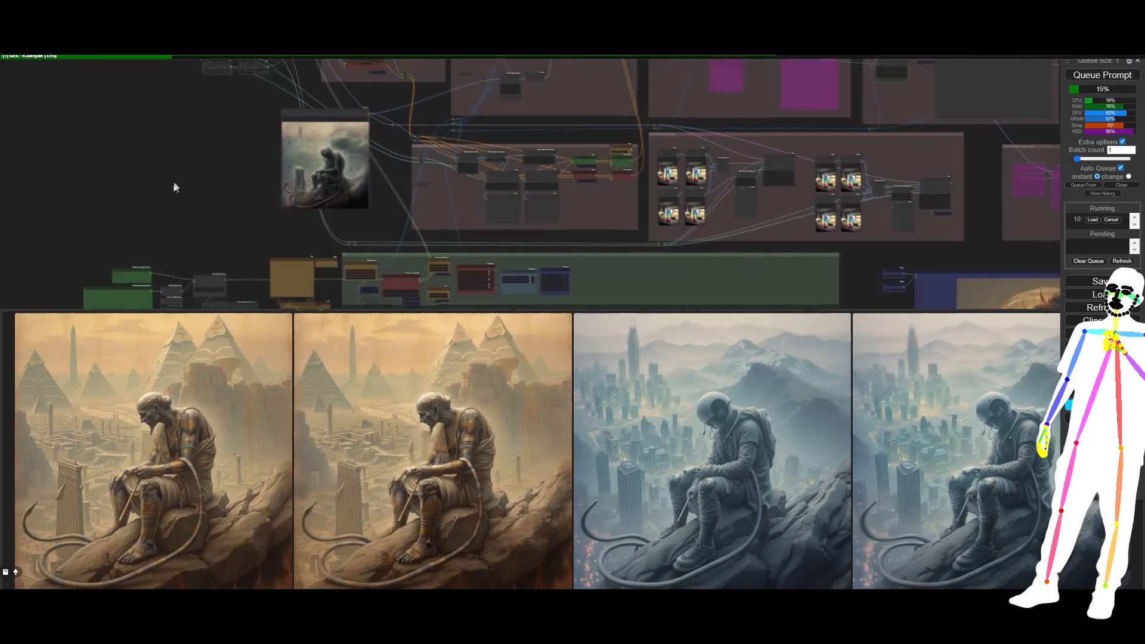
{"action": "scroll", "coordinate": [299, 168], "scroll_direction": "up", "scroll_amount": 4}
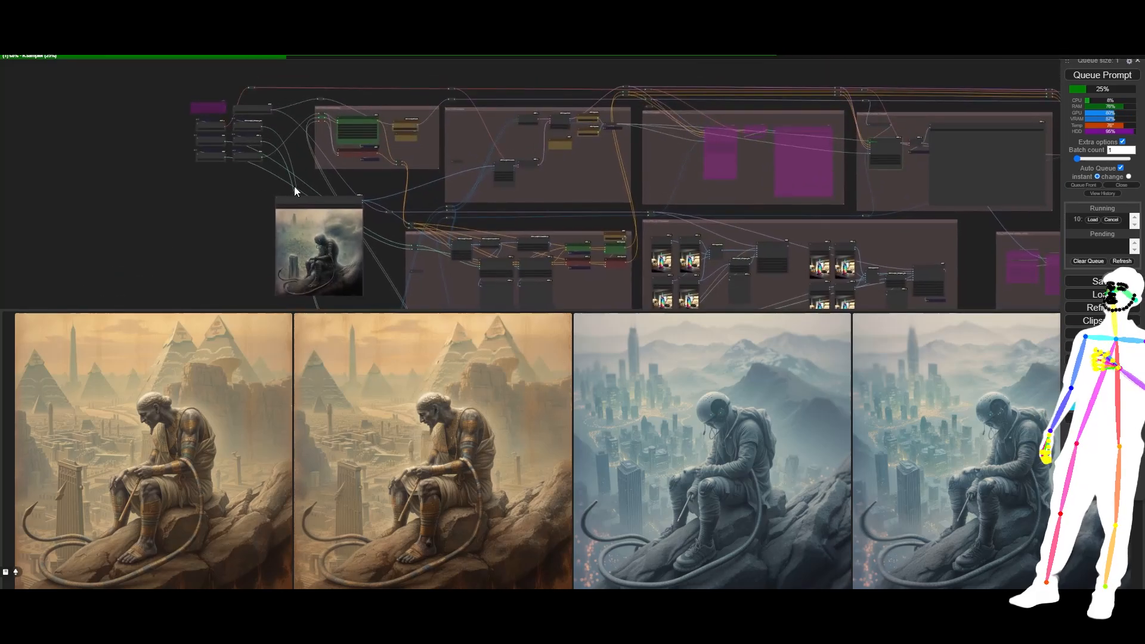
{"action": "scroll", "coordinate": [326, 105], "scroll_direction": "up", "scroll_amount": 12}
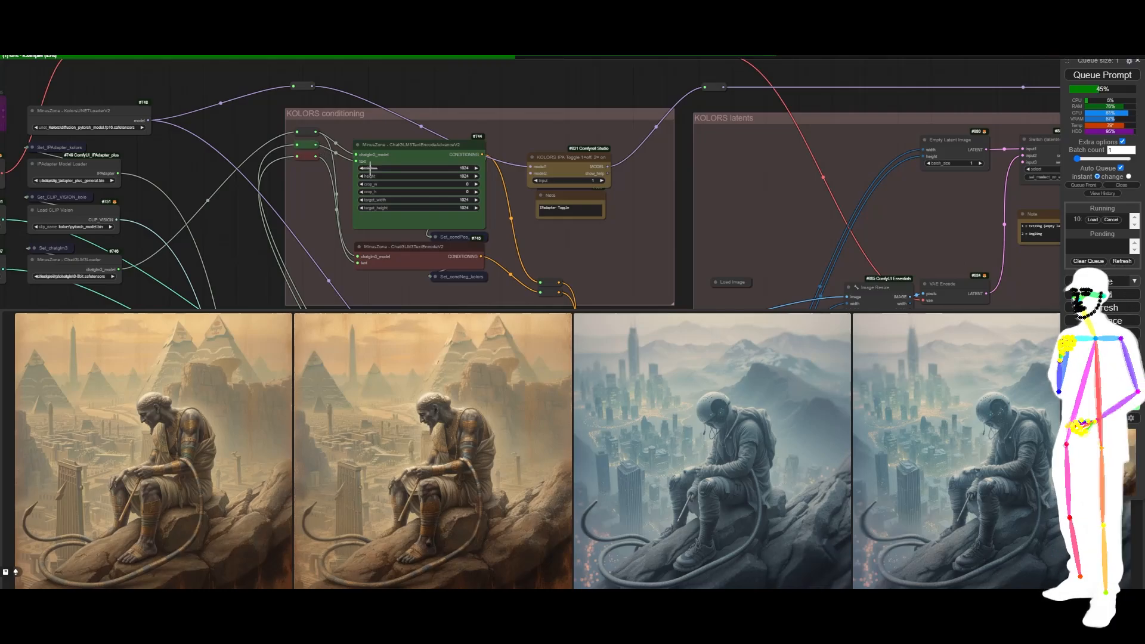
{"action": "scroll", "coordinate": [517, 96], "scroll_direction": "down", "scroll_amount": 10}
{"action": "left_click_drag", "start_coordinate": [434, 197], "coordinate": [235, 129]}
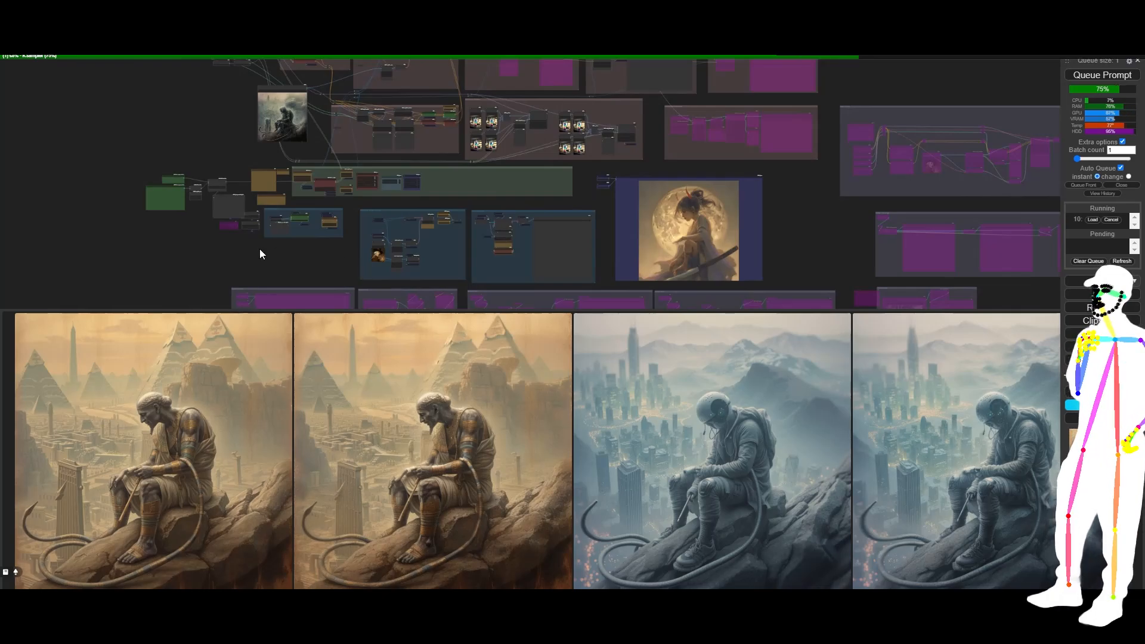
{"action": "scroll", "coordinate": [149, 192], "scroll_direction": "up", "scroll_amount": 5}
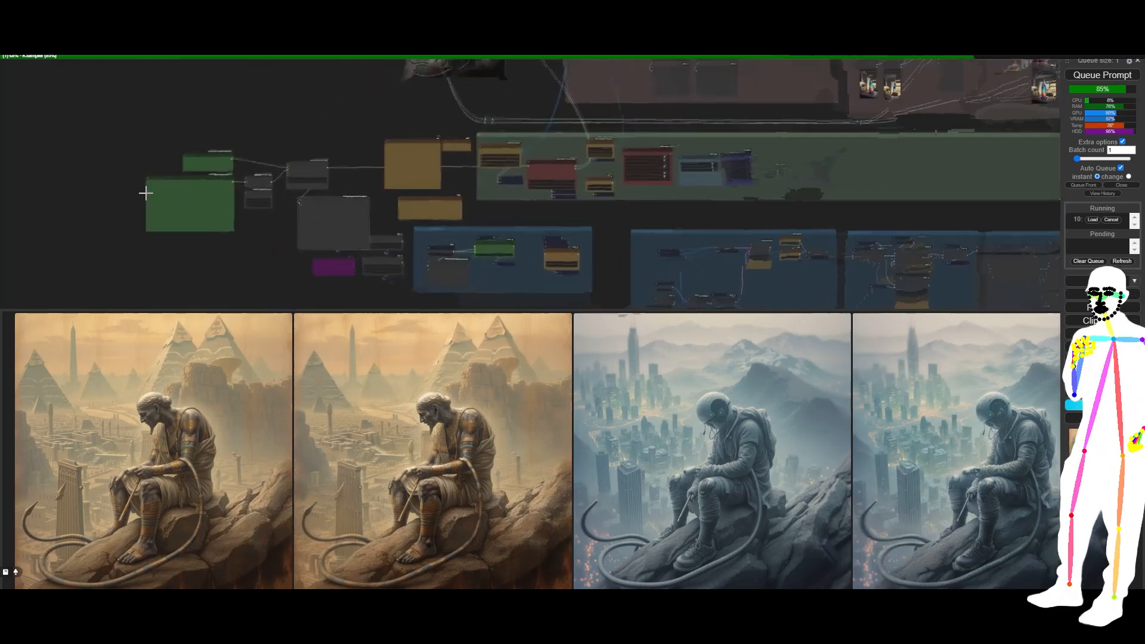
{"action": "scroll", "coordinate": [83, 143], "scroll_direction": "down", "scroll_amount": 6}
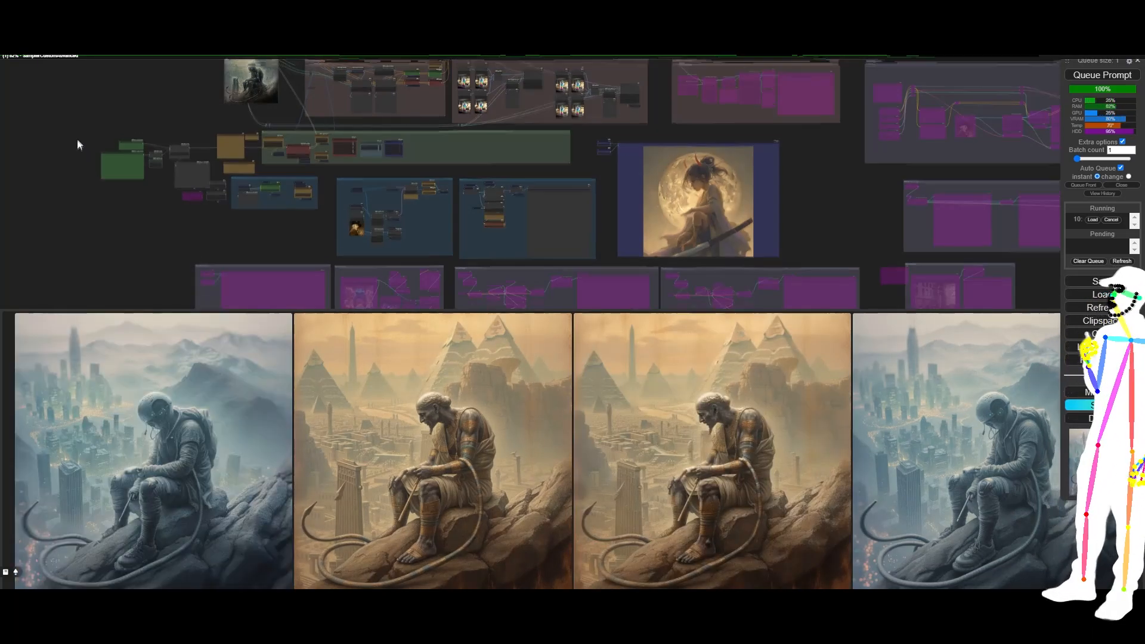
{"action": "left_click_drag", "start_coordinate": [77, 138], "coordinate": [76, 158]}
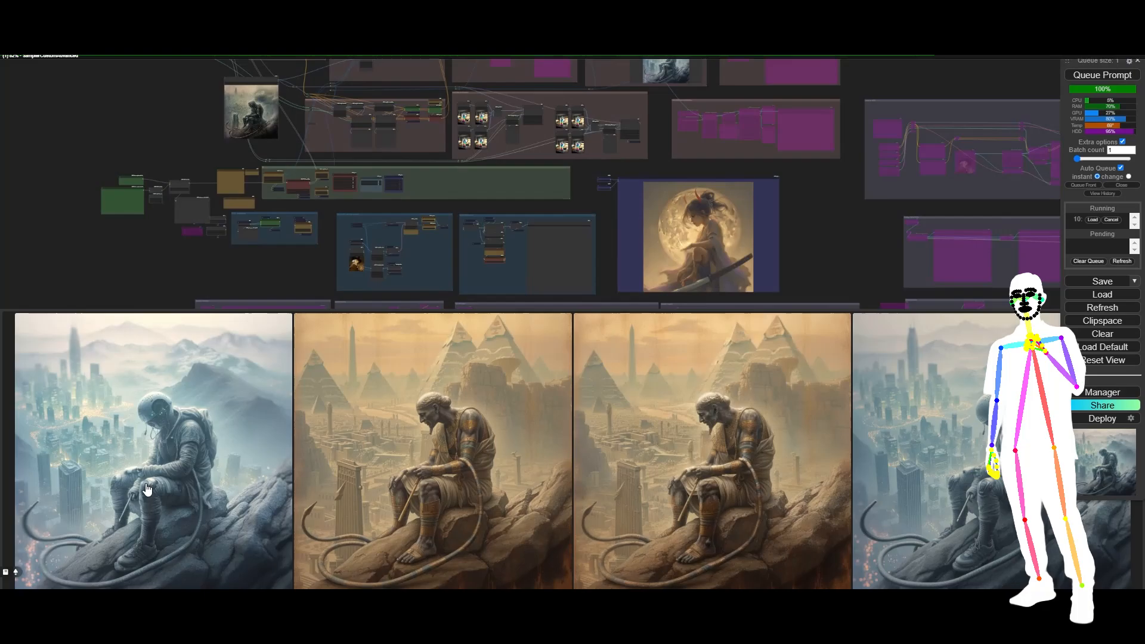
Compare the Kolors and FLUX versions of the seated astronaut above the misty city at full size
{"action": "left_click", "coordinate": [178, 475]}
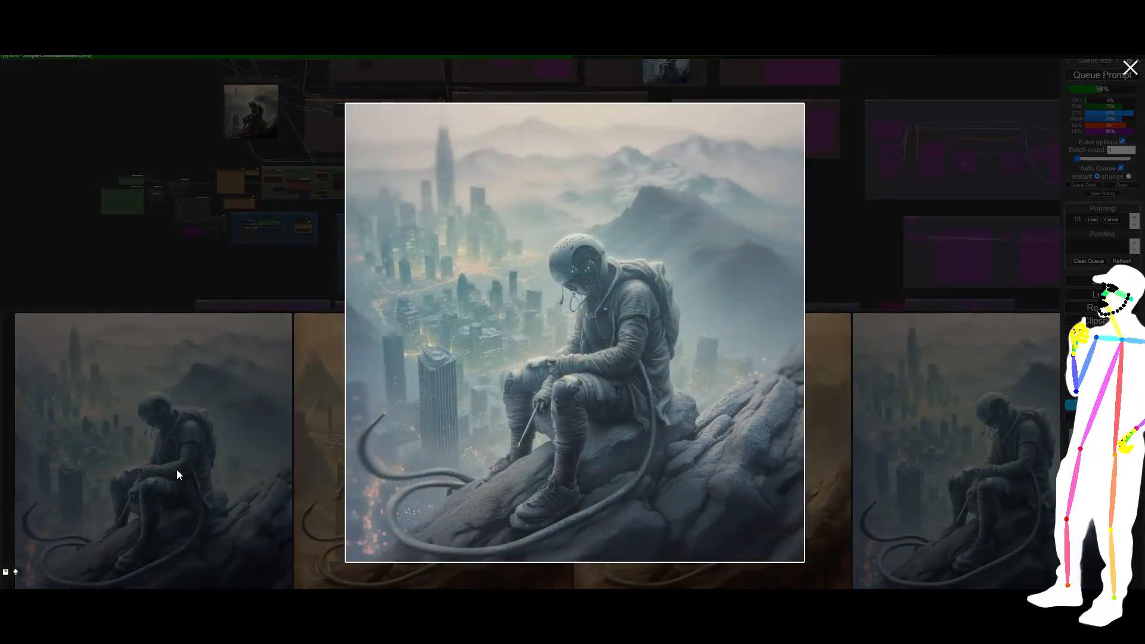
{"action": "left_click", "coordinate": [835, 275]}
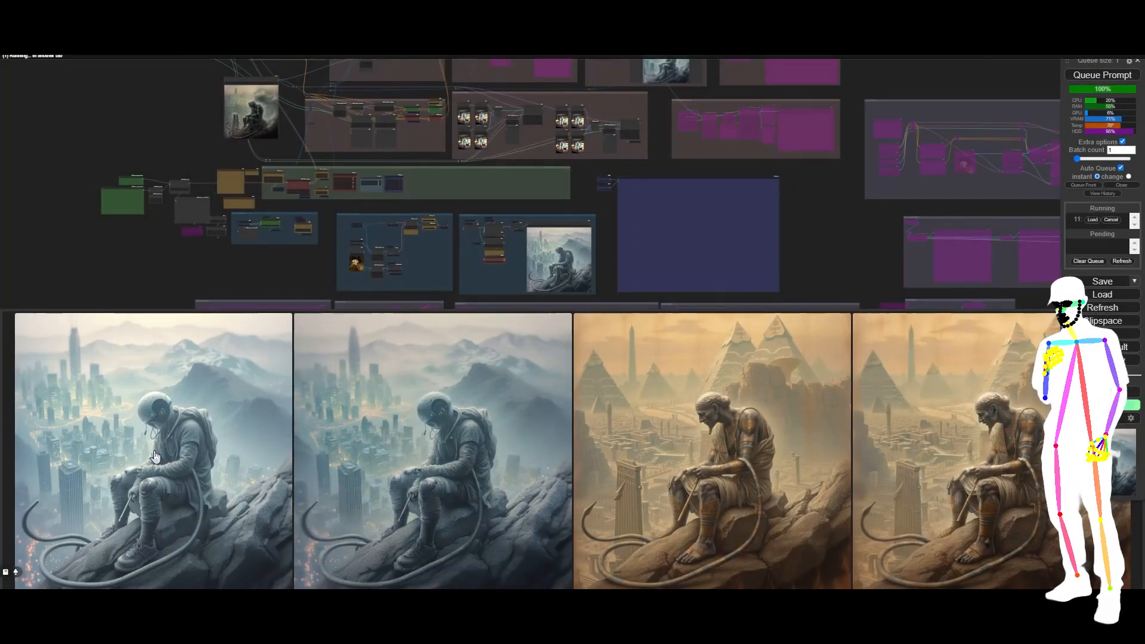
{"action": "left_click", "coordinate": [153, 456]}
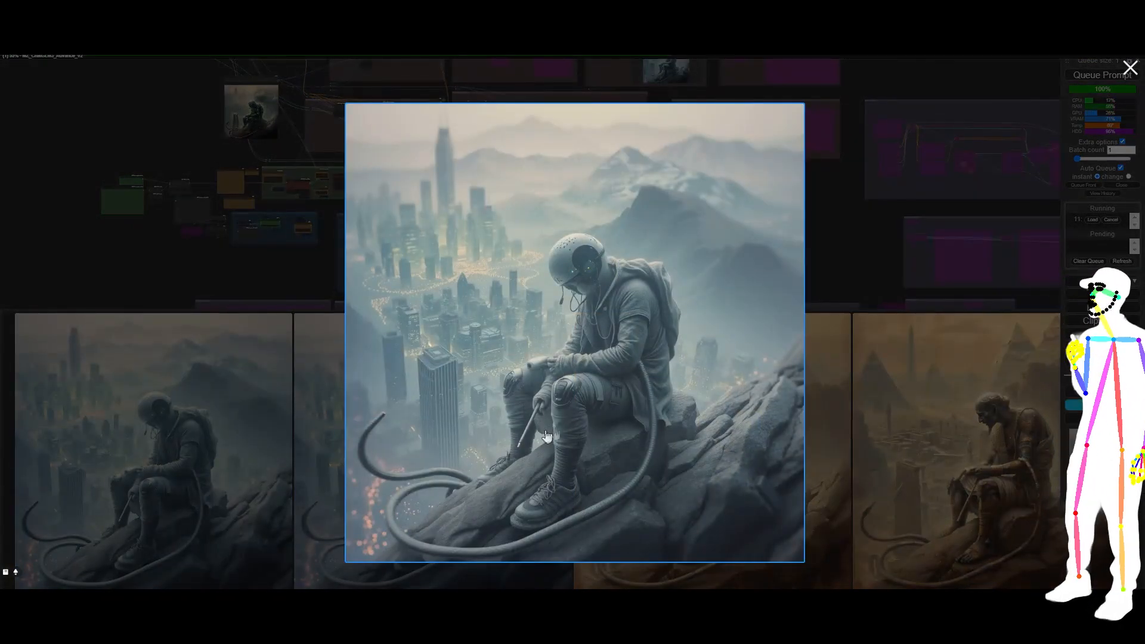
{"action": "left_click", "coordinate": [886, 259]}
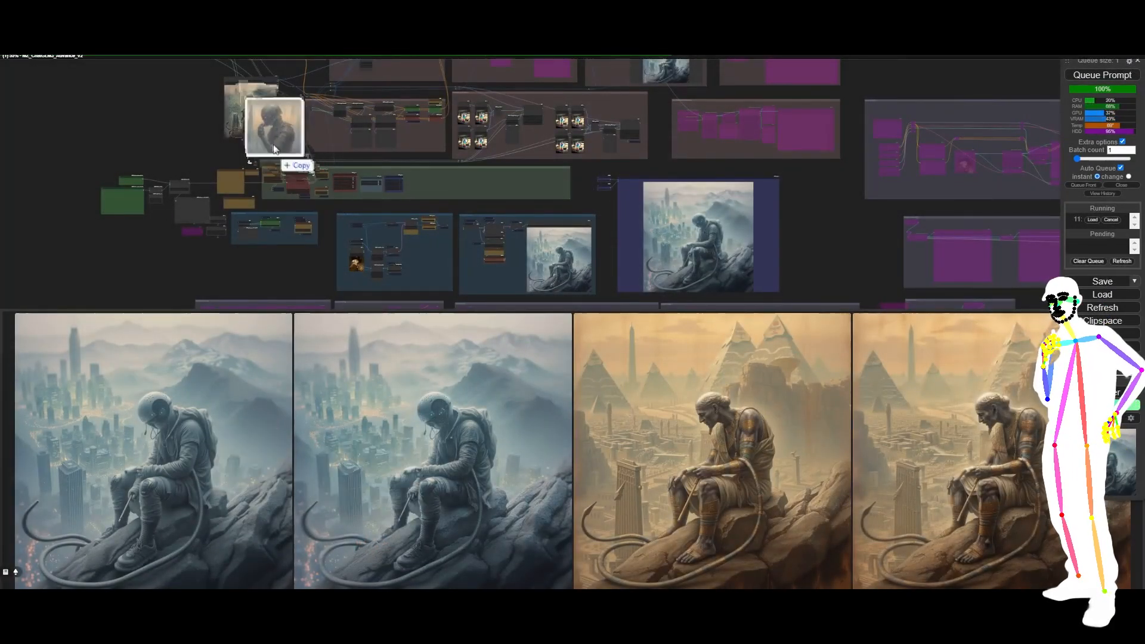
Replace the Load Image node's input with the picture of the cyborg in profile holding a hand to its chin
{"action": "left_click_drag", "start_coordinate": [177, 130], "coordinate": [34, 212]}
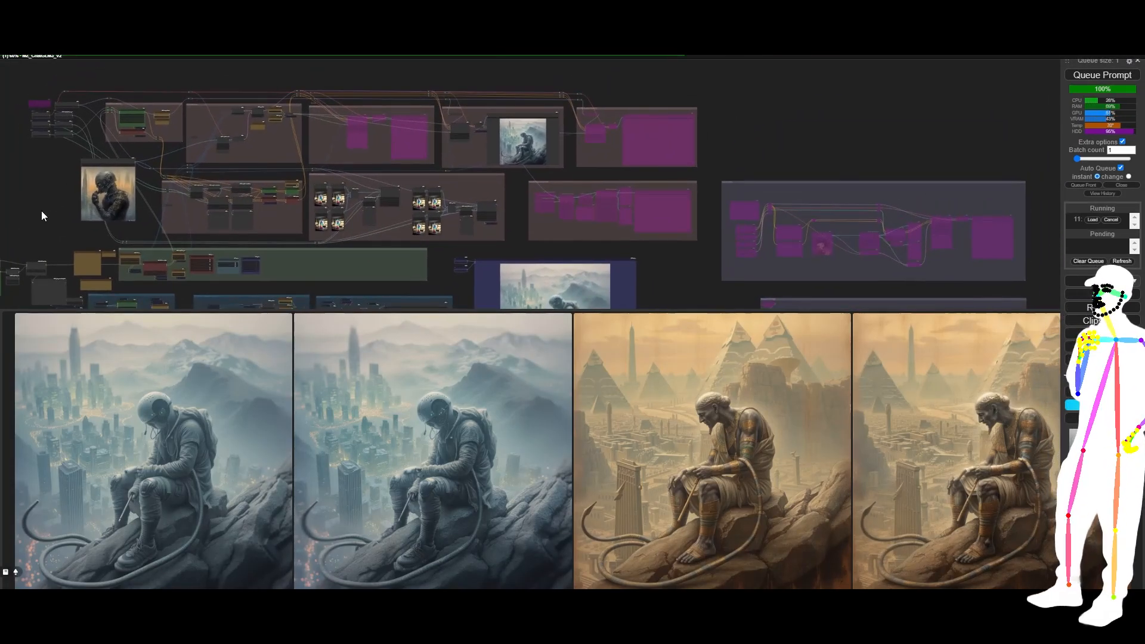
{"action": "scroll", "coordinate": [93, 189], "scroll_direction": "up", "scroll_amount": 3}
{"action": "scroll", "coordinate": [89, 186], "scroll_direction": "up", "scroll_amount": 3}
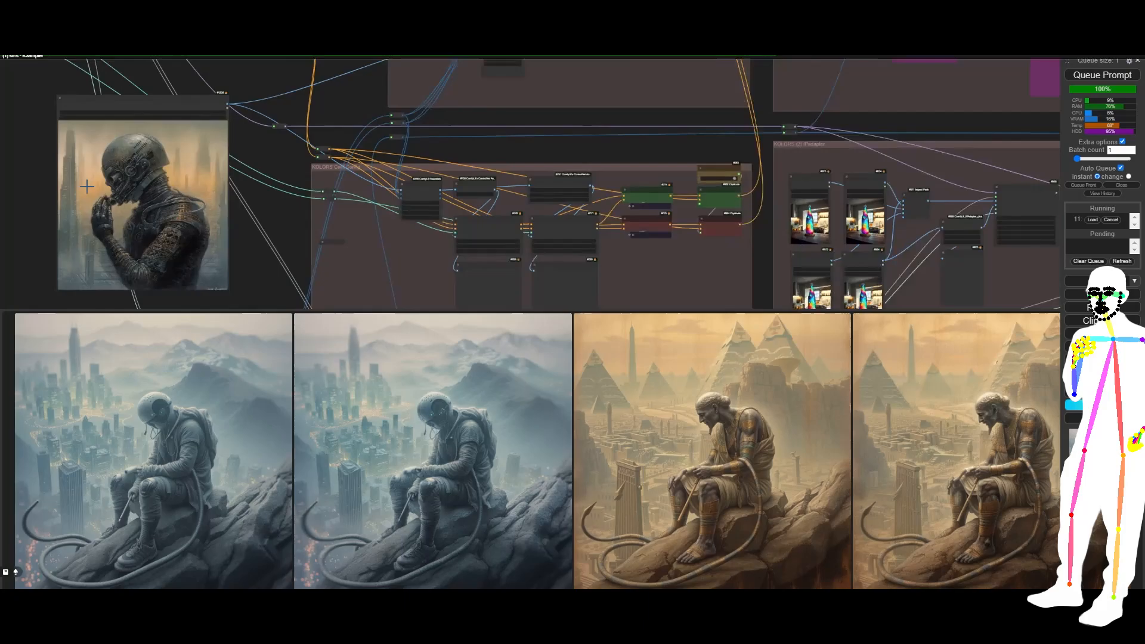
{"action": "scroll", "coordinate": [144, 236], "scroll_direction": "down", "scroll_amount": 5}
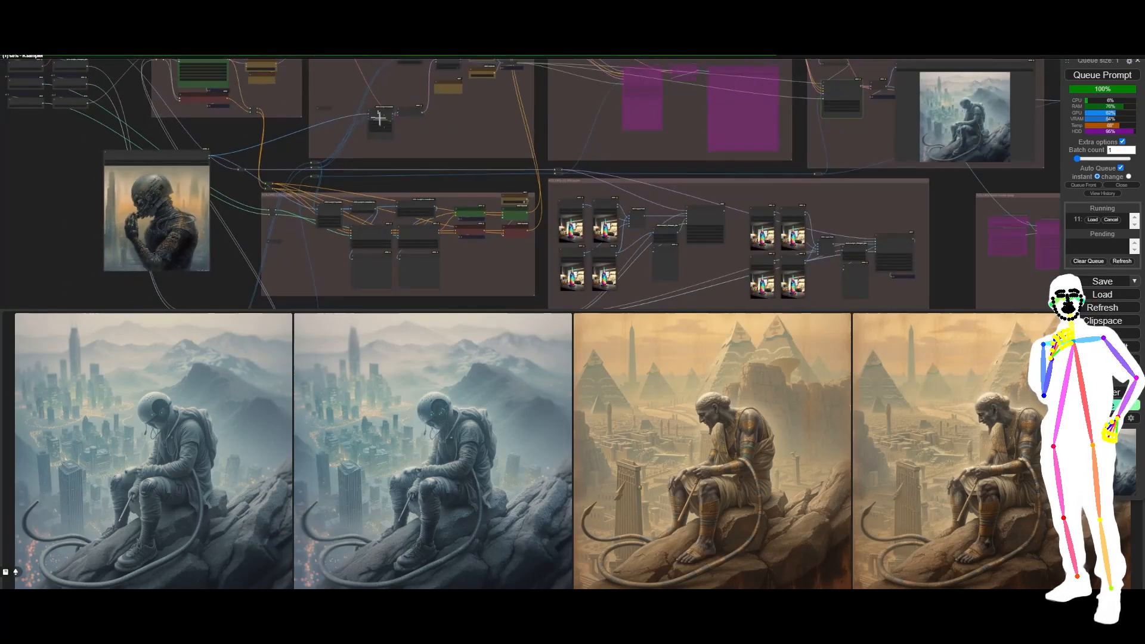
Examine the KOLORS groups, the FLUX latent switch with its image2image denoise value, the FLUX sampler and the FLUX conditioning group
{"action": "left_click_drag", "start_coordinate": [439, 125], "coordinate": [456, 137]}
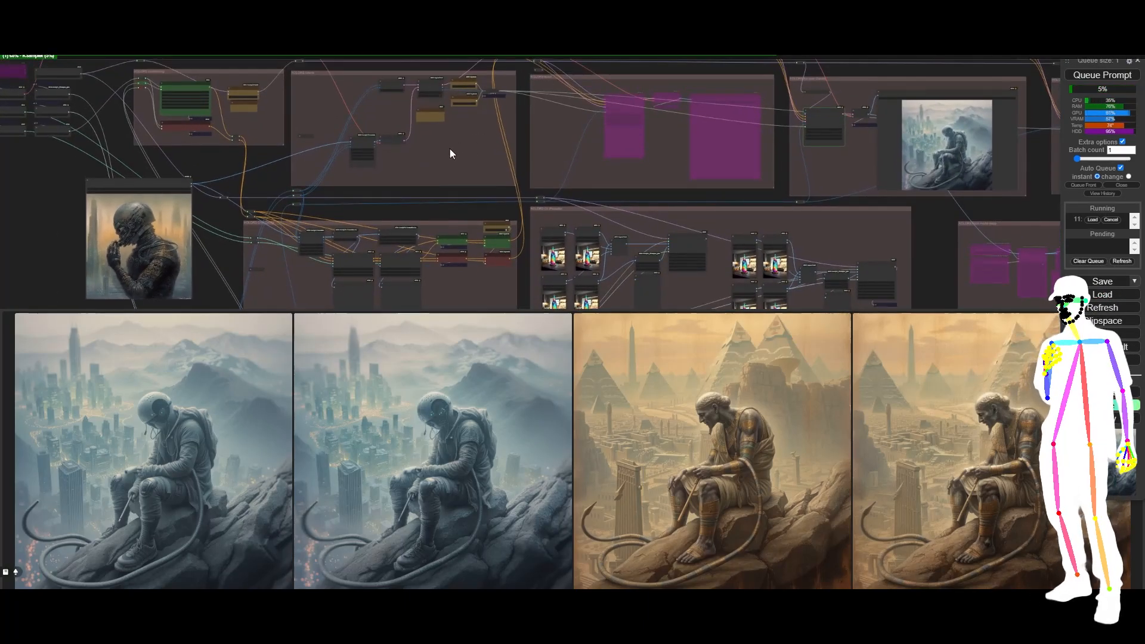
{"action": "scroll", "coordinate": [450, 123], "scroll_direction": "down", "scroll_amount": 5}
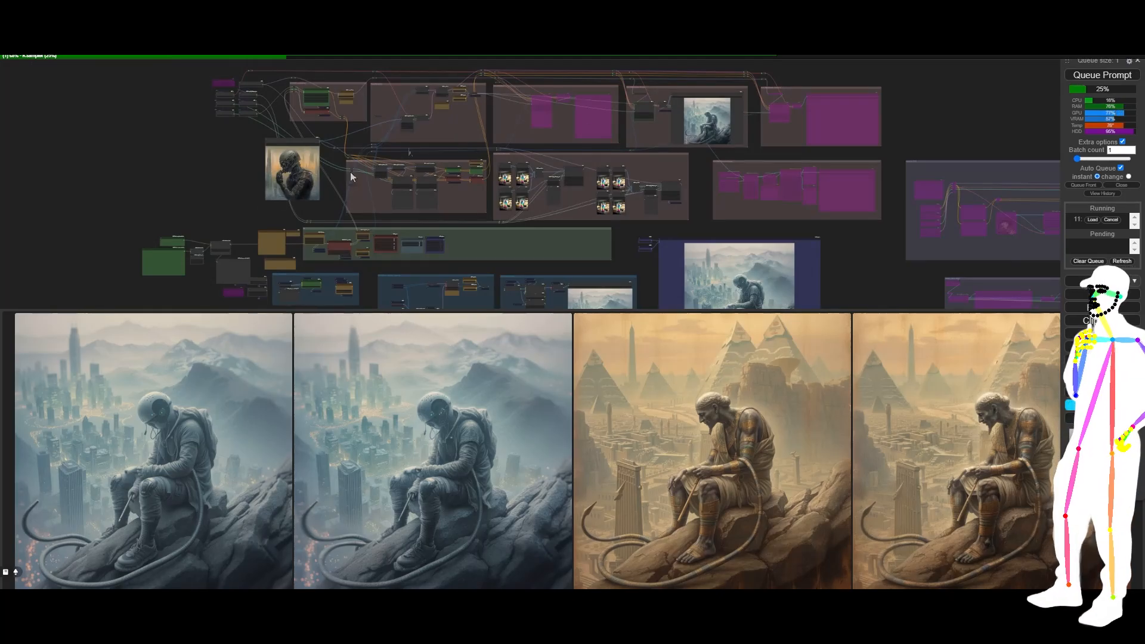
{"action": "left_click_drag", "start_coordinate": [623, 248], "coordinate": [620, 170]}
{"action": "scroll", "coordinate": [484, 216], "scroll_direction": "up", "scroll_amount": 13}
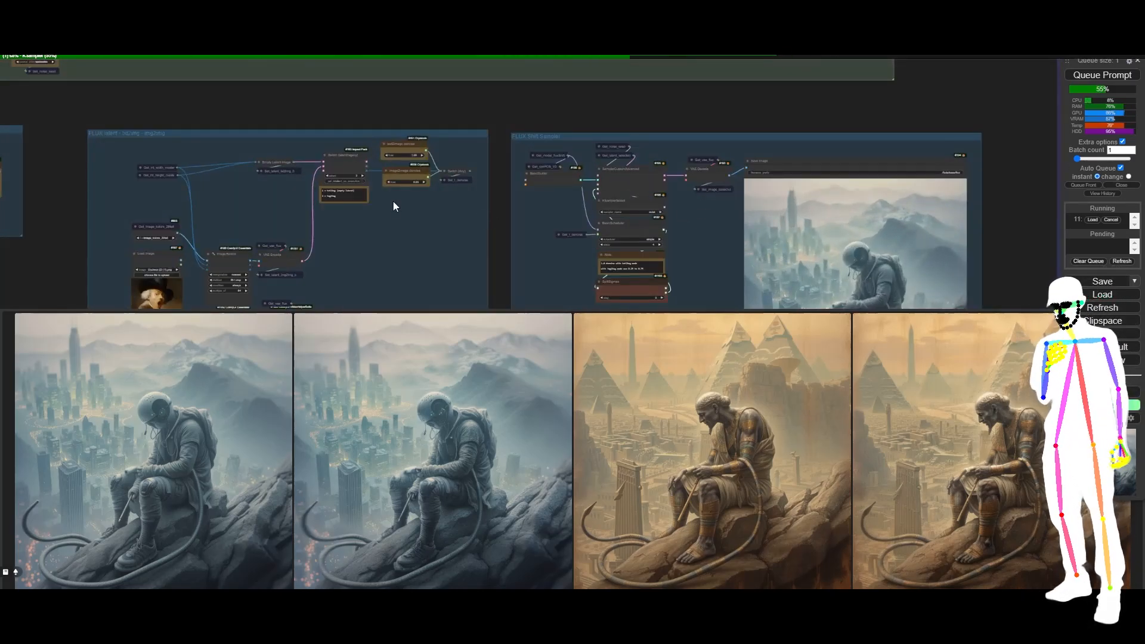
{"action": "scroll", "coordinate": [400, 186], "scroll_direction": "up", "scroll_amount": 11}
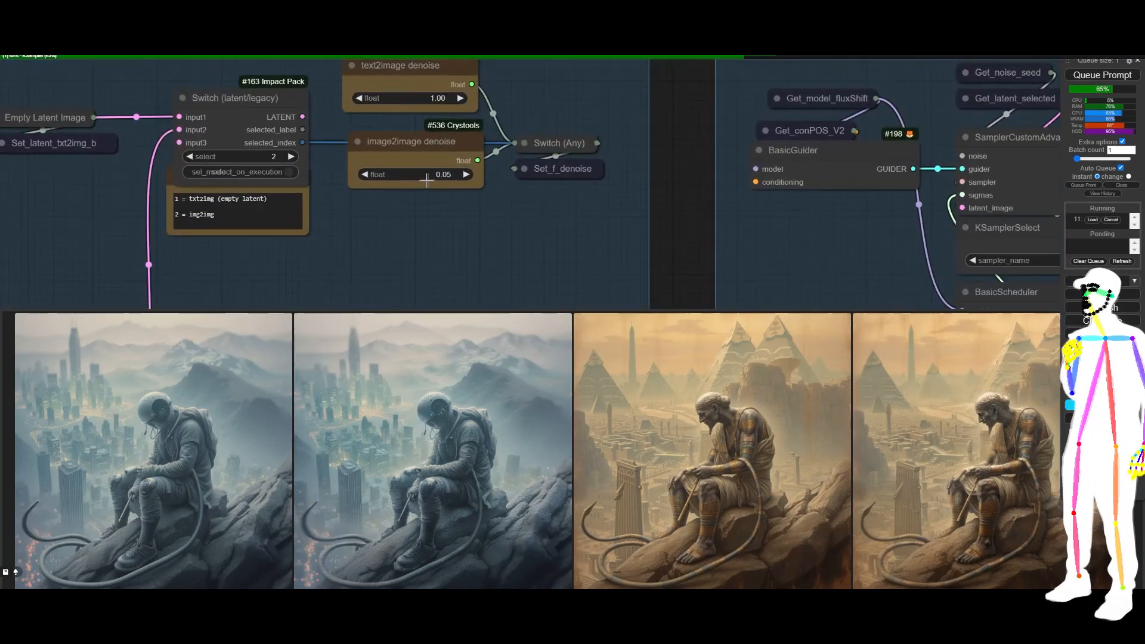
{"action": "scroll", "coordinate": [548, 194], "scroll_direction": "down", "scroll_amount": 15}
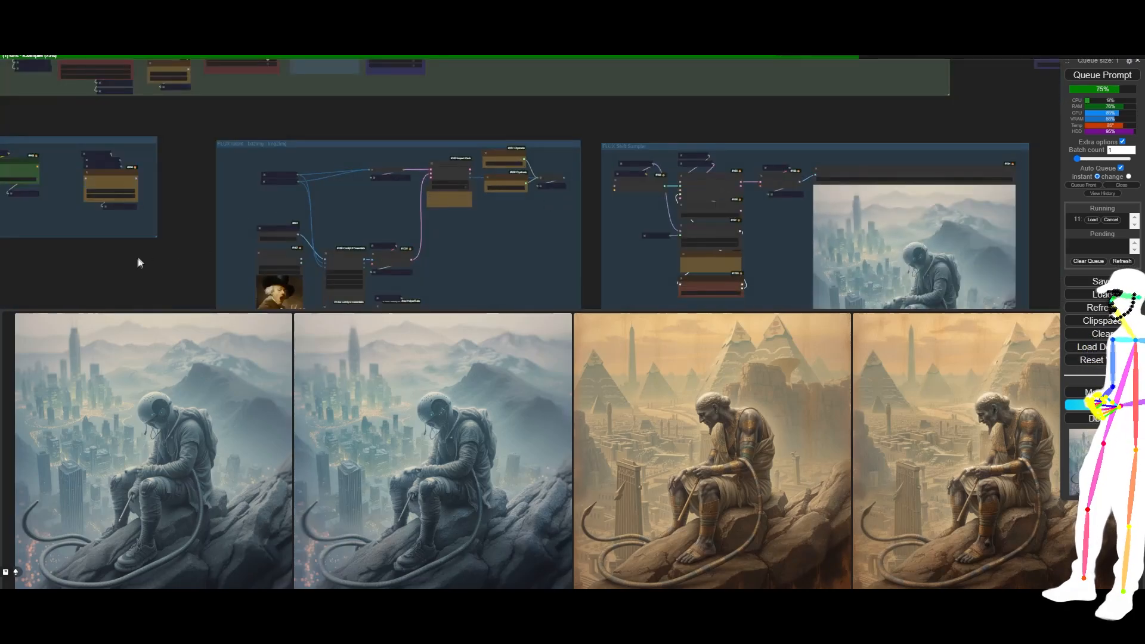
{"action": "left_click_drag", "start_coordinate": [141, 255], "coordinate": [304, 245]}
{"action": "scroll", "coordinate": [271, 260], "scroll_direction": "up", "scroll_amount": 3}
{"action": "scroll", "coordinate": [271, 260], "scroll_direction": "down", "scroll_amount": 8}
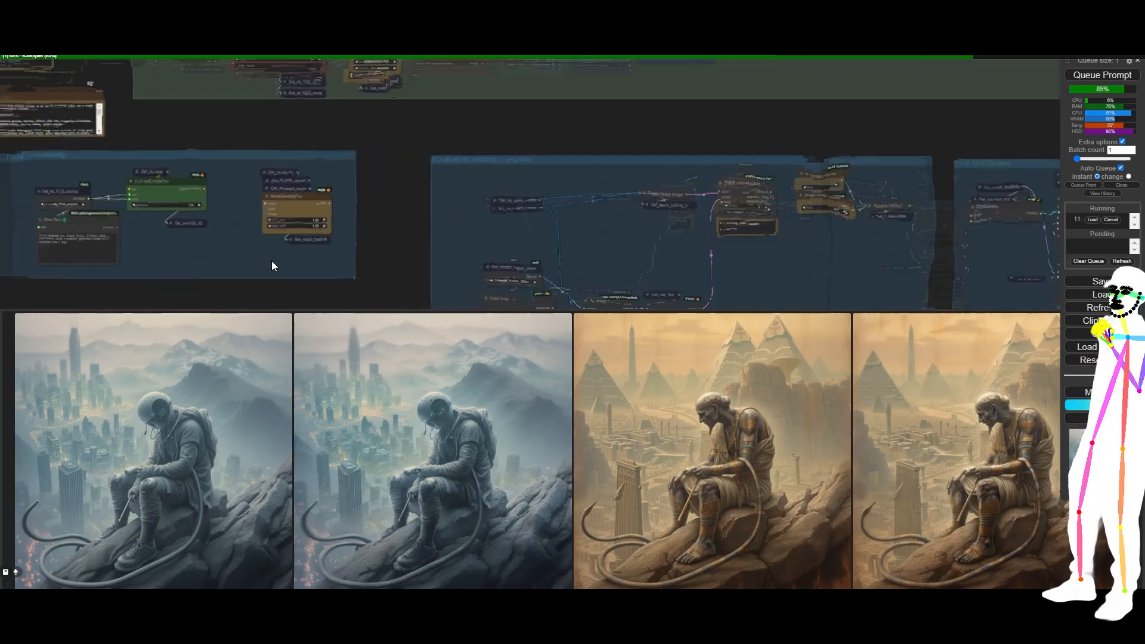
{"action": "scroll", "coordinate": [270, 260], "scroll_direction": "down", "scroll_amount": 6}
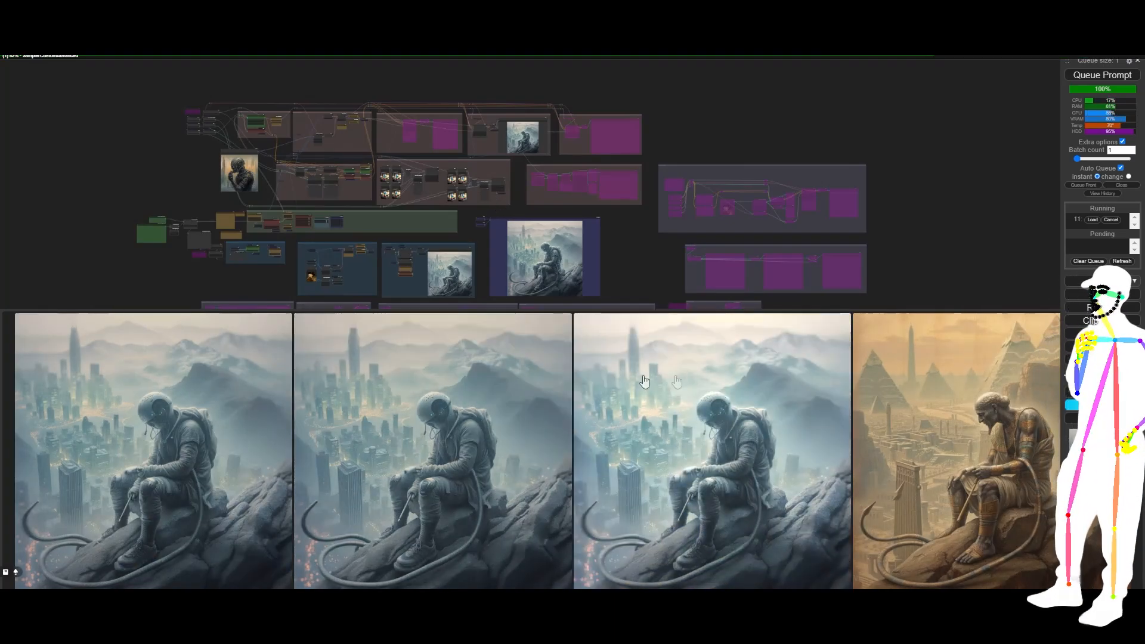
{"action": "scroll", "coordinate": [690, 378], "scroll_direction": "down", "scroll_amount": 1}
{"action": "scroll", "coordinate": [691, 378], "scroll_direction": "up", "scroll_amount": 1}
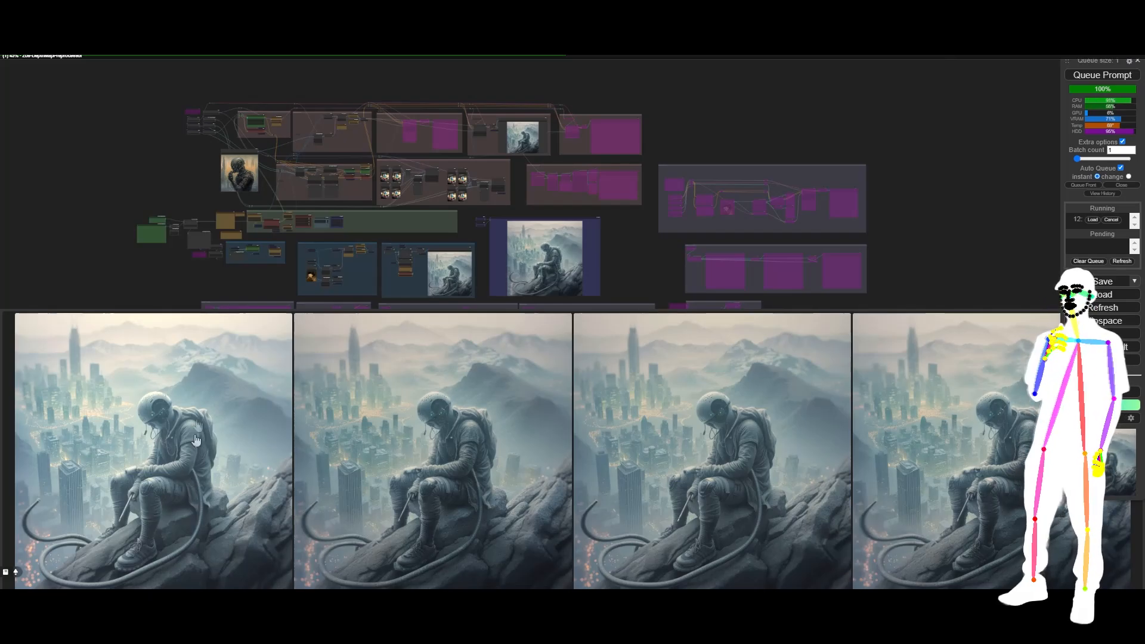
Check the cyborg input in the Load Image node and compare its Kolors and FLUX results at full size
{"action": "scroll", "coordinate": [237, 180], "scroll_direction": "up", "scroll_amount": 10}
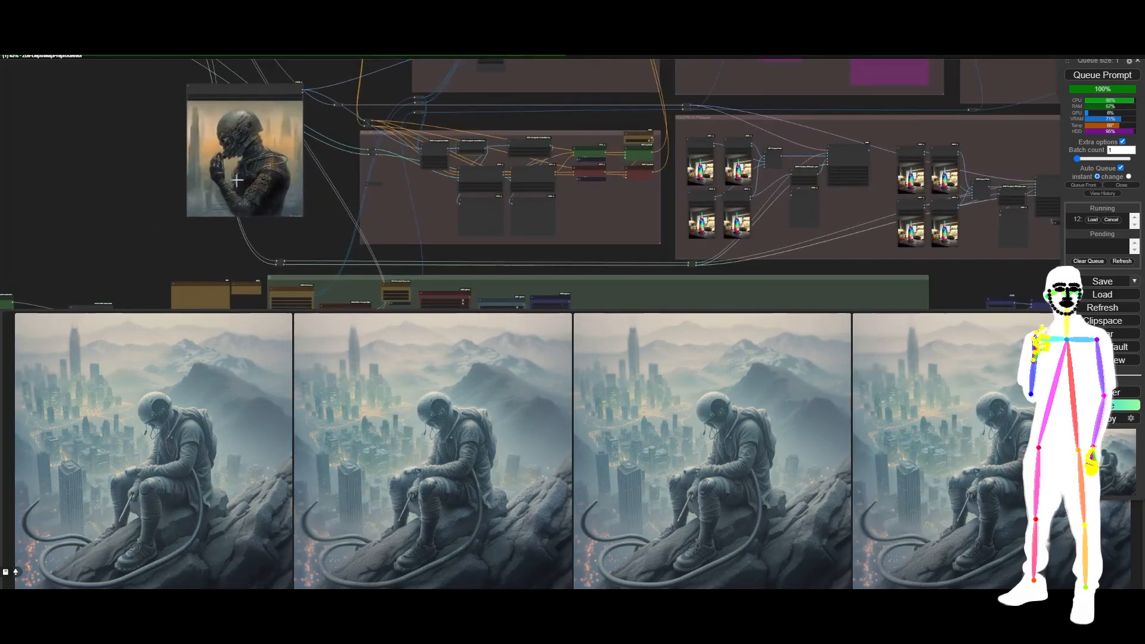
{"action": "scroll", "coordinate": [132, 164], "scroll_direction": "down", "scroll_amount": 10}
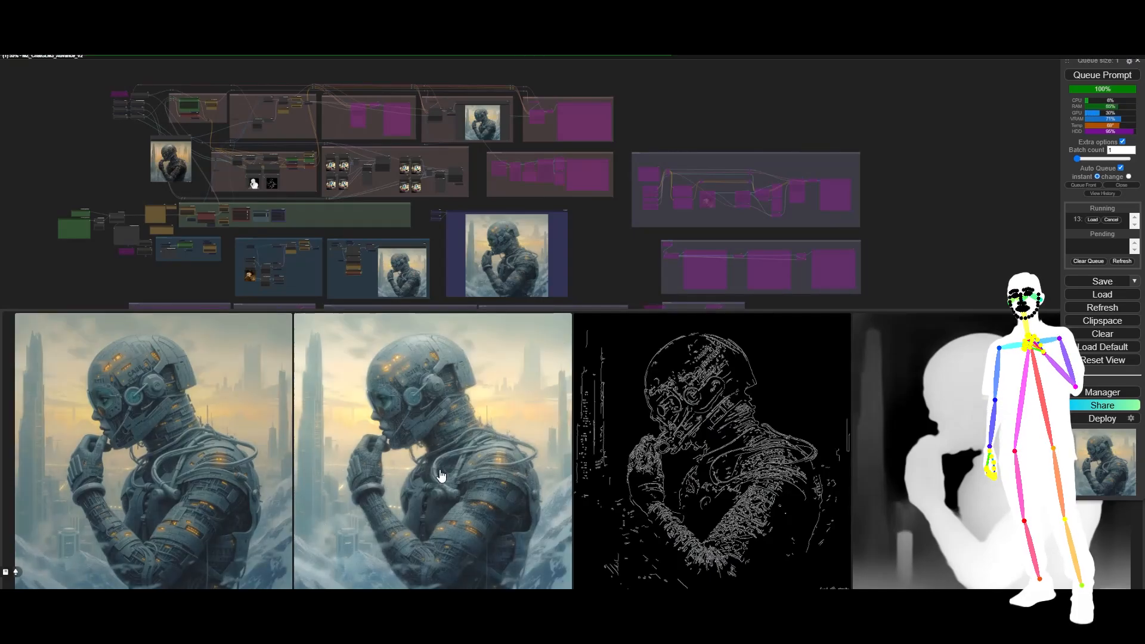
{"action": "left_click", "coordinate": [440, 475]}
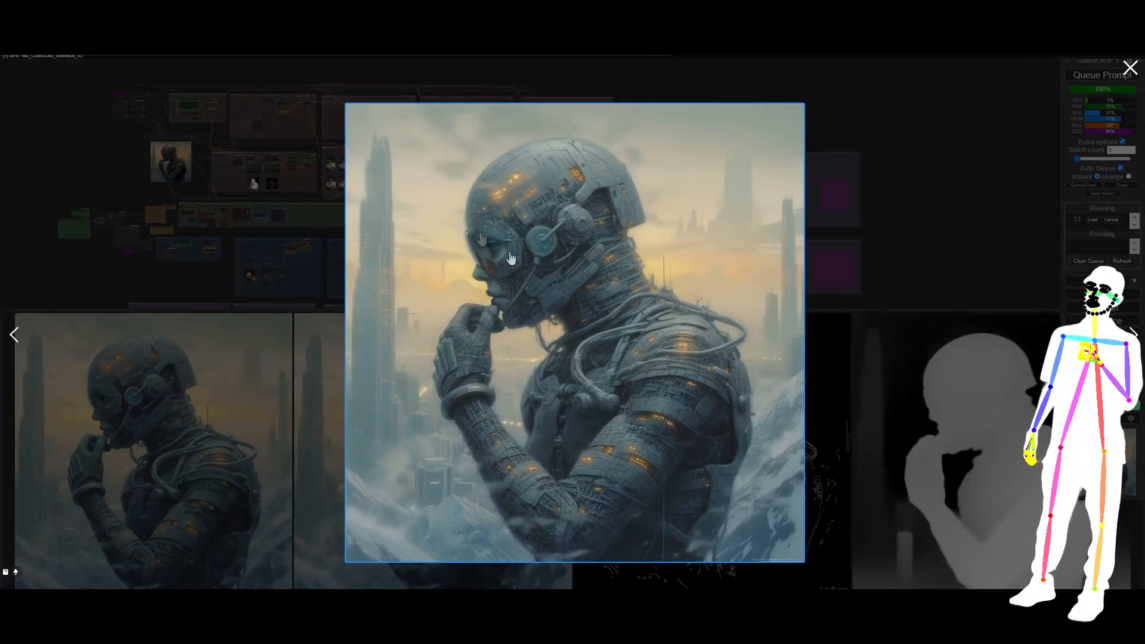
{"action": "left_click", "coordinate": [13, 337]}
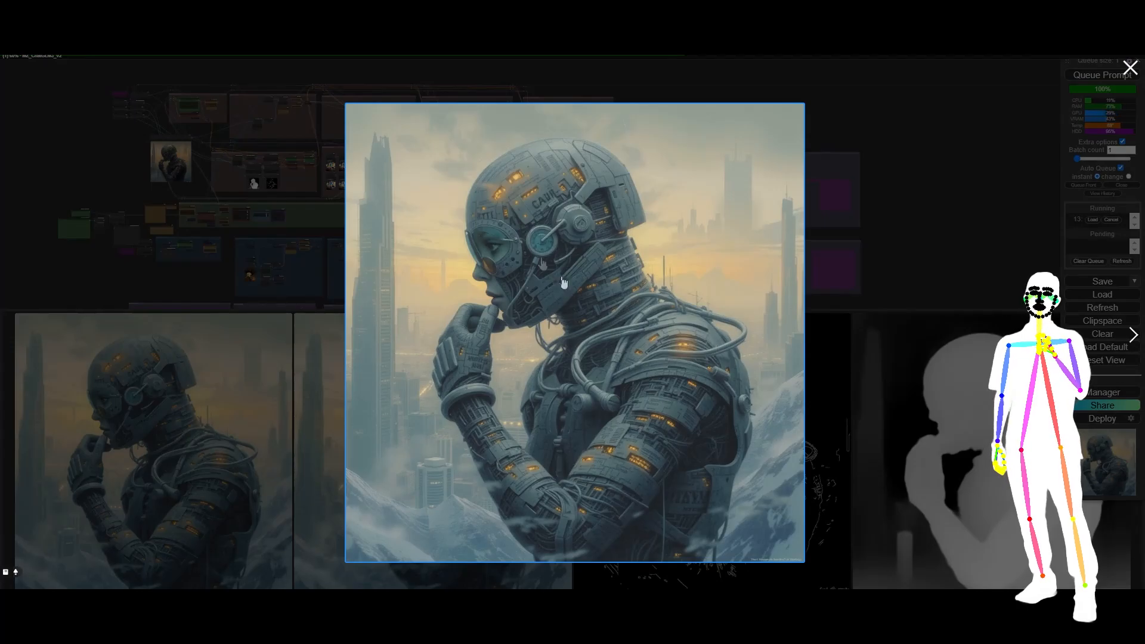
{"action": "left_click", "coordinate": [916, 258]}
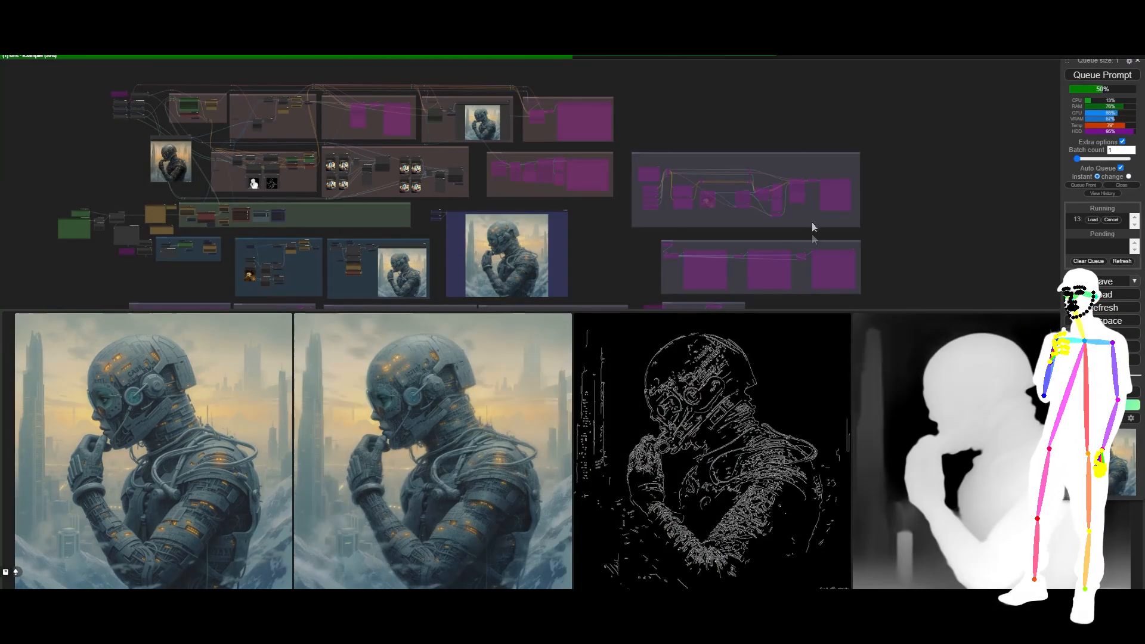
Survey the bypassed purple groups beside and below the FLUX sampler and final image preview
{"action": "scroll", "coordinate": [831, 269], "scroll_direction": "up", "scroll_amount": 5}
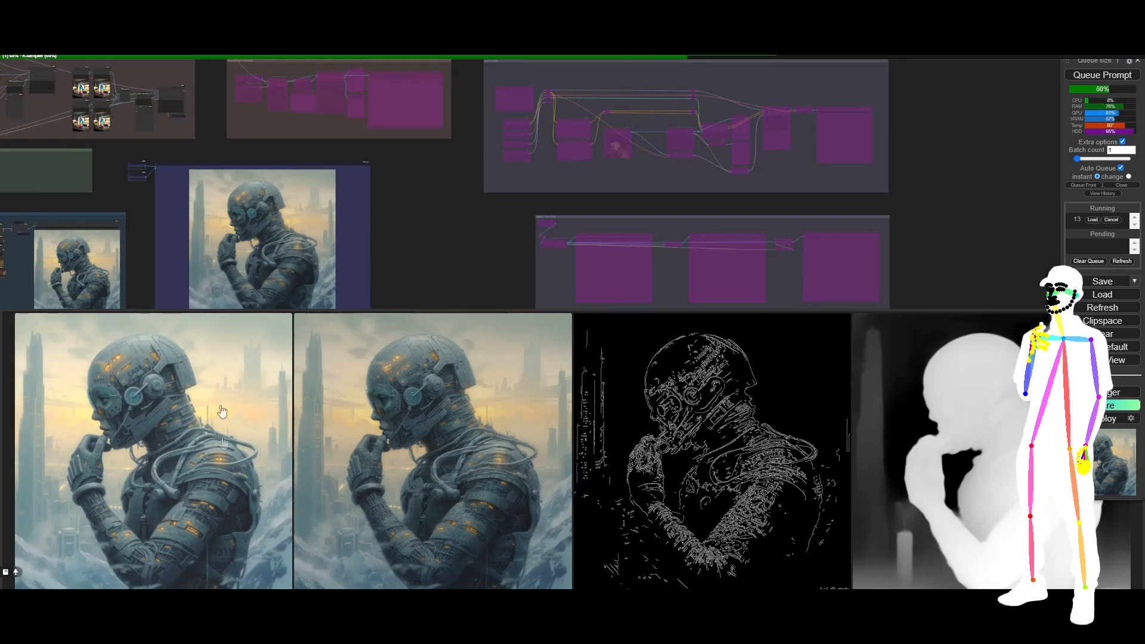
{"action": "scroll", "coordinate": [97, 159], "scroll_direction": "down", "scroll_amount": 5}
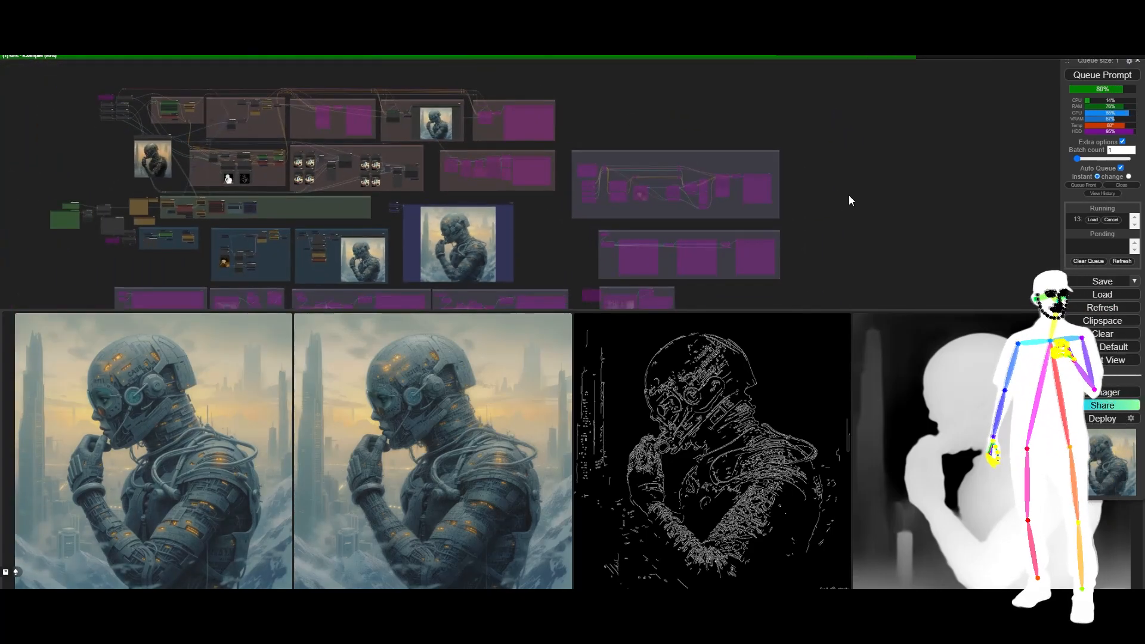
{"action": "left_click_drag", "start_coordinate": [528, 256], "coordinate": [626, 176]}
{"action": "scroll", "coordinate": [414, 247], "scroll_direction": "up", "scroll_amount": 8}
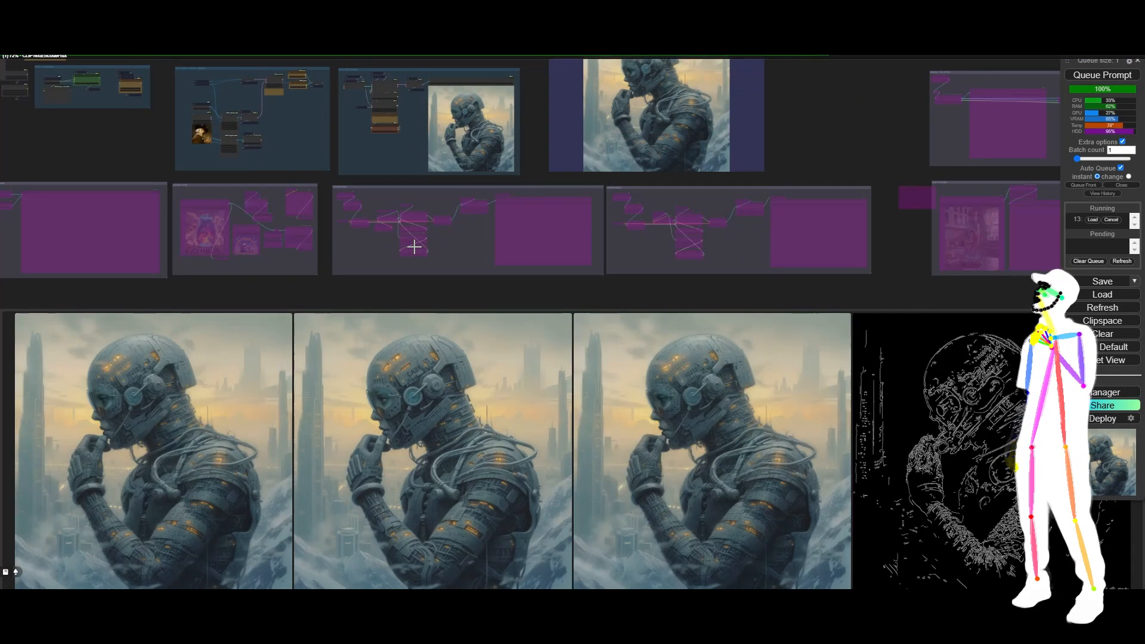
{"action": "scroll", "coordinate": [338, 291], "scroll_direction": "down", "scroll_amount": 6}
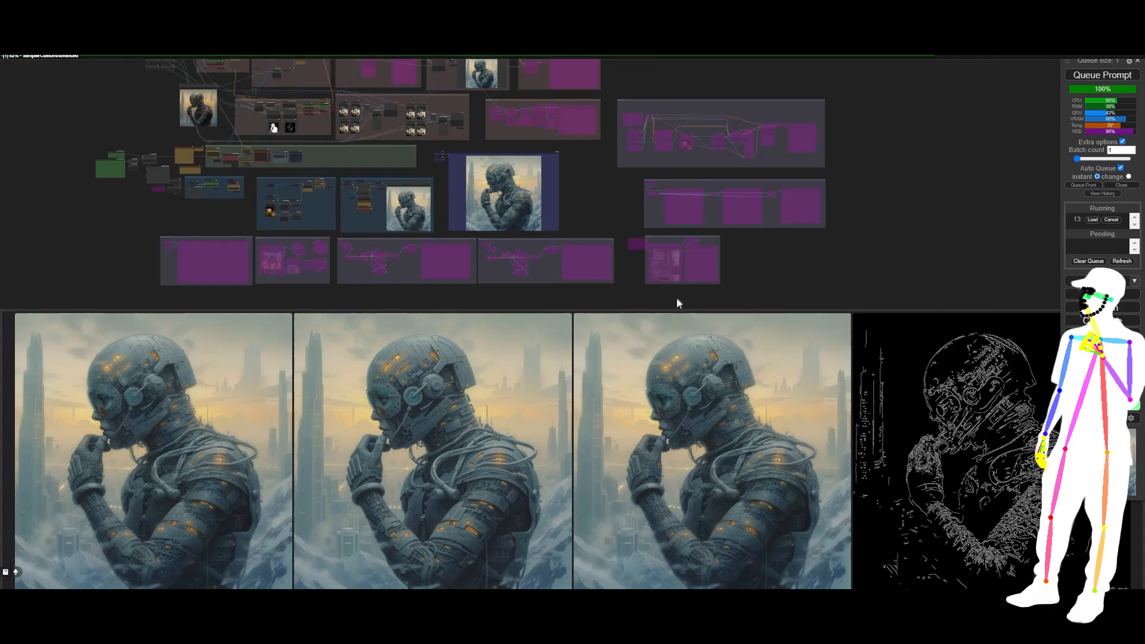
{"action": "scroll", "coordinate": [680, 286], "scroll_direction": "up", "scroll_amount": 1}
{"action": "scroll", "coordinate": [682, 275], "scroll_direction": "down", "scroll_amount": 1}
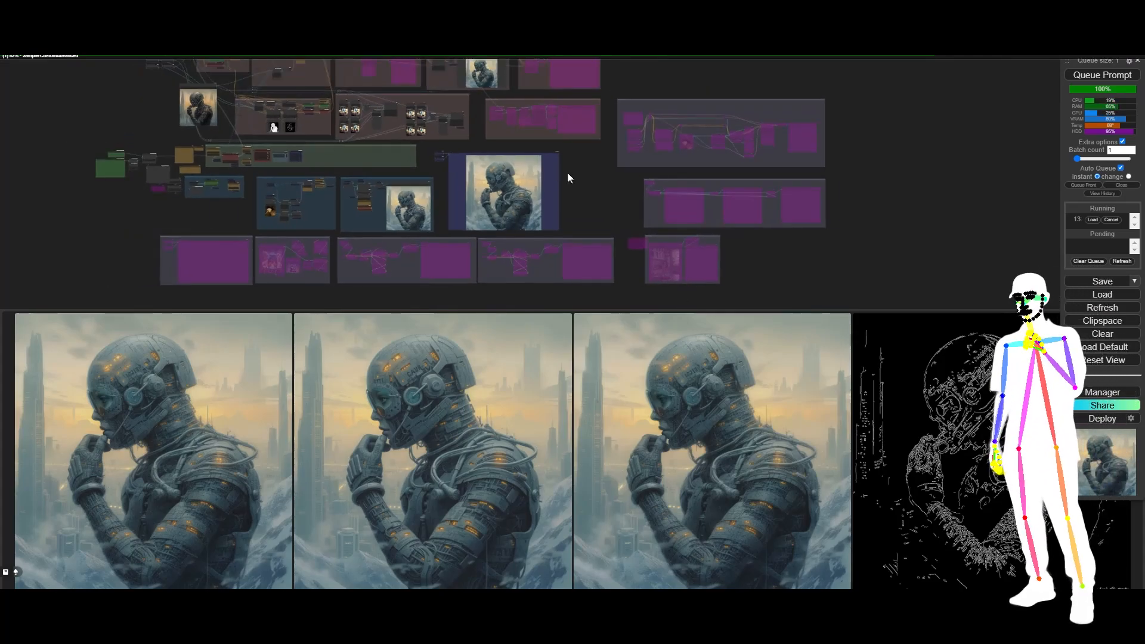
Compare the helmeted cyborg results over the snowy city at full size, and view the earlier kimono results in the image feed
{"action": "left_click_drag", "start_coordinate": [590, 186], "coordinate": [604, 216]}
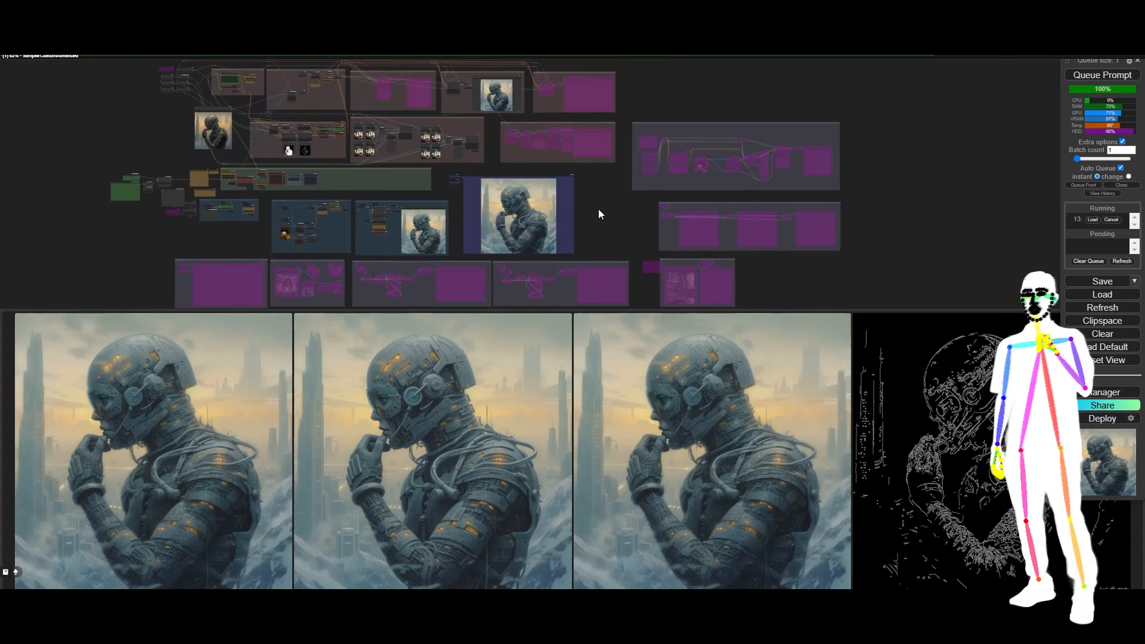
{"action": "left_click_drag", "start_coordinate": [598, 209], "coordinate": [603, 212]}
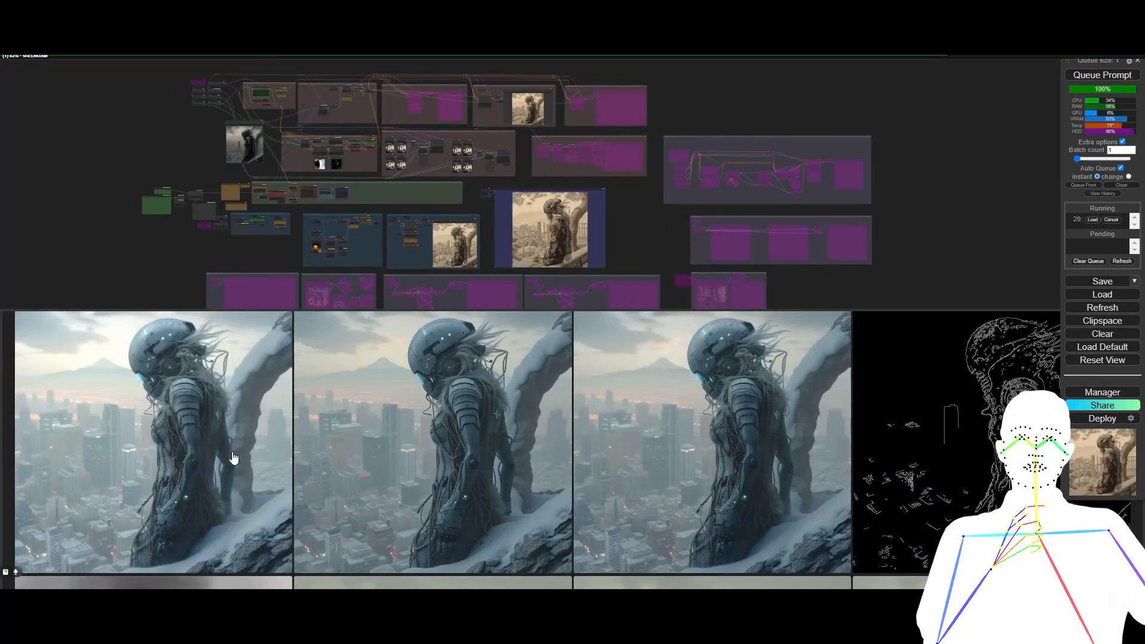
{"action": "left_click", "coordinate": [231, 457]}
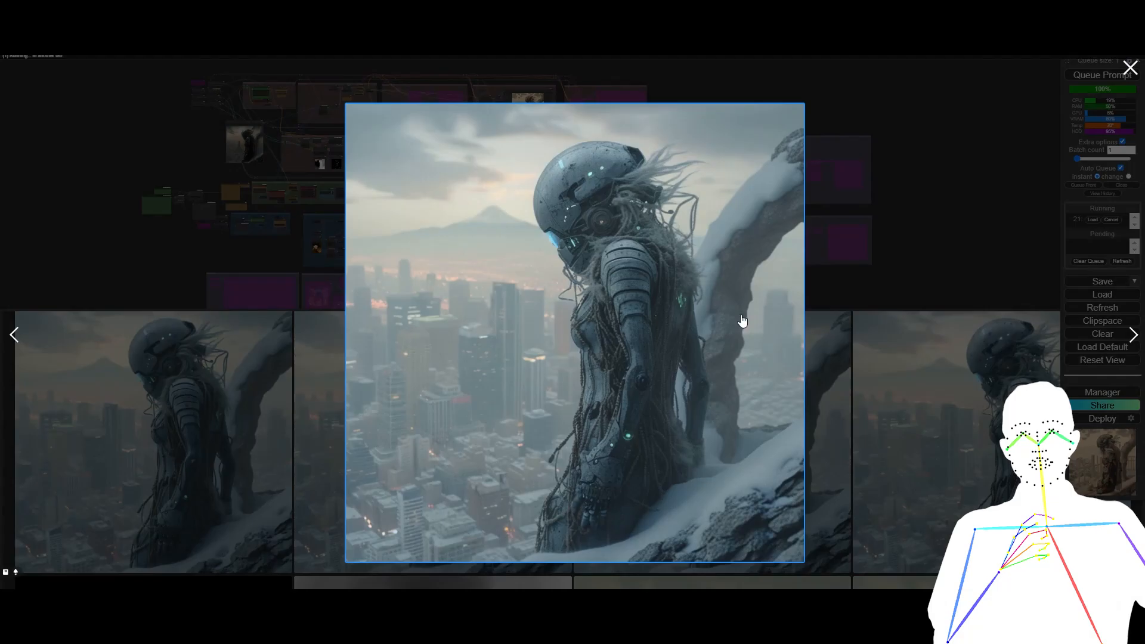
{"action": "left_click", "coordinate": [831, 441]}
{"action": "left_click", "coordinate": [421, 473]}
{"action": "left_click", "coordinate": [835, 370]}
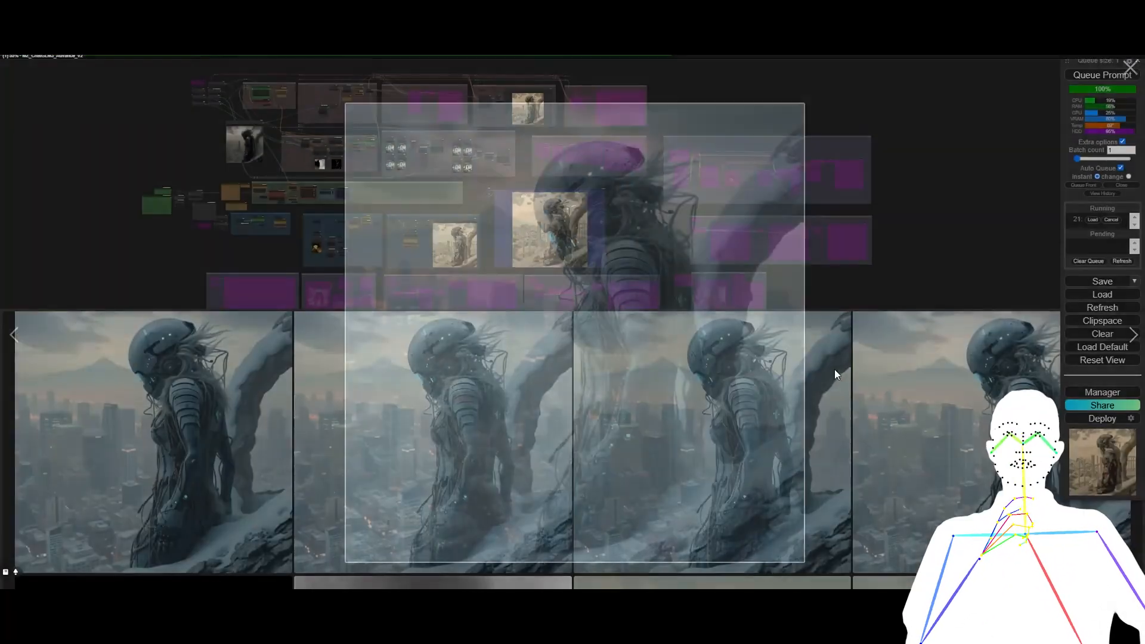
{"action": "left_click", "coordinate": [834, 369]}
{"action": "left_click", "coordinate": [839, 449]}
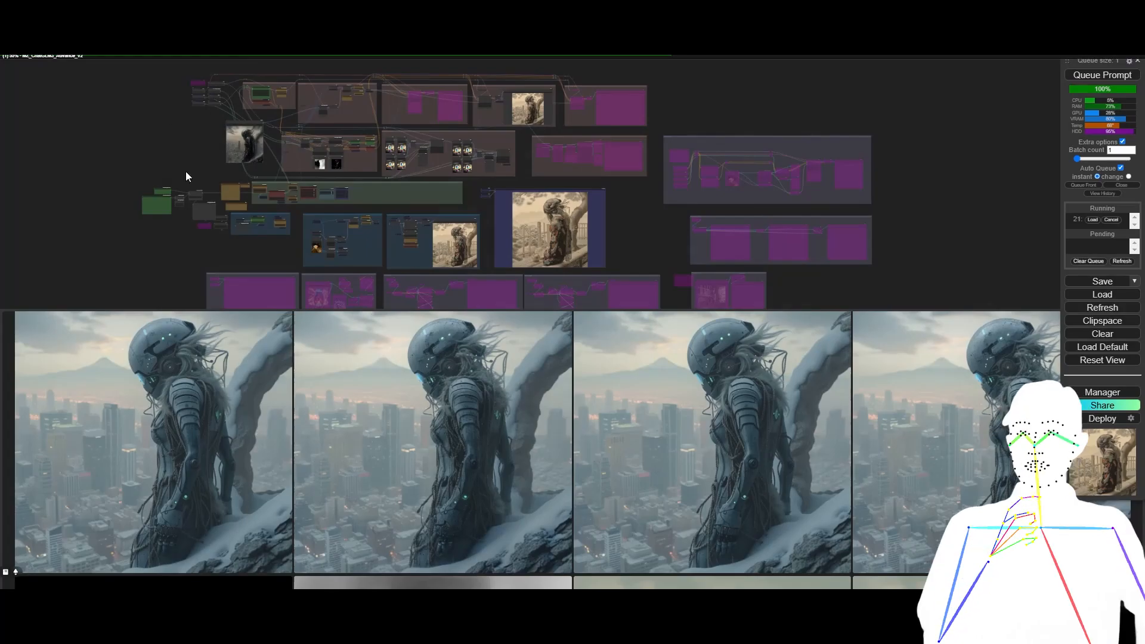
{"action": "scroll", "coordinate": [355, 439], "scroll_direction": "up", "scroll_amount": 3}
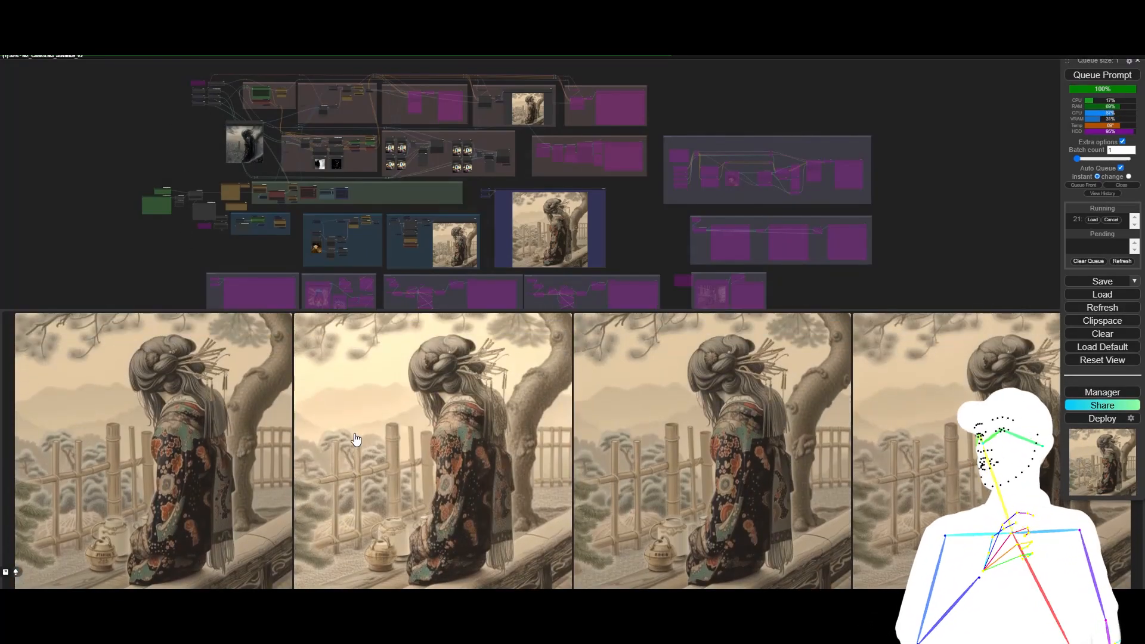
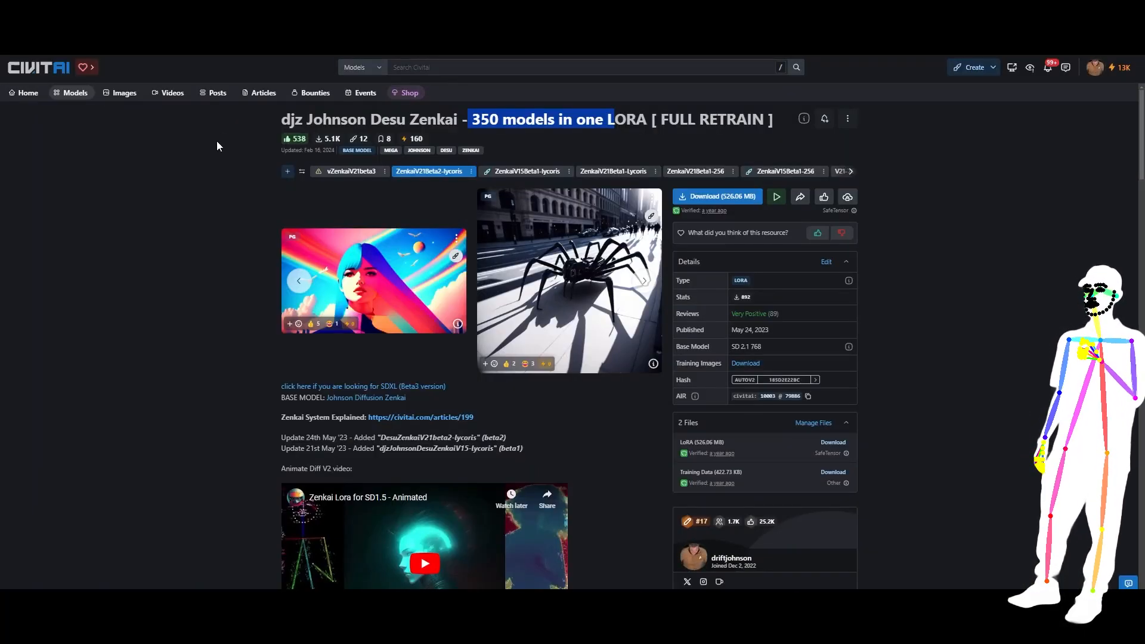
Look over the Zenkai LoRA page, the article on using the Zenkai system and the Foda FLUX Pack page on Civitai
{"action": "left_click", "coordinate": [681, 475]}
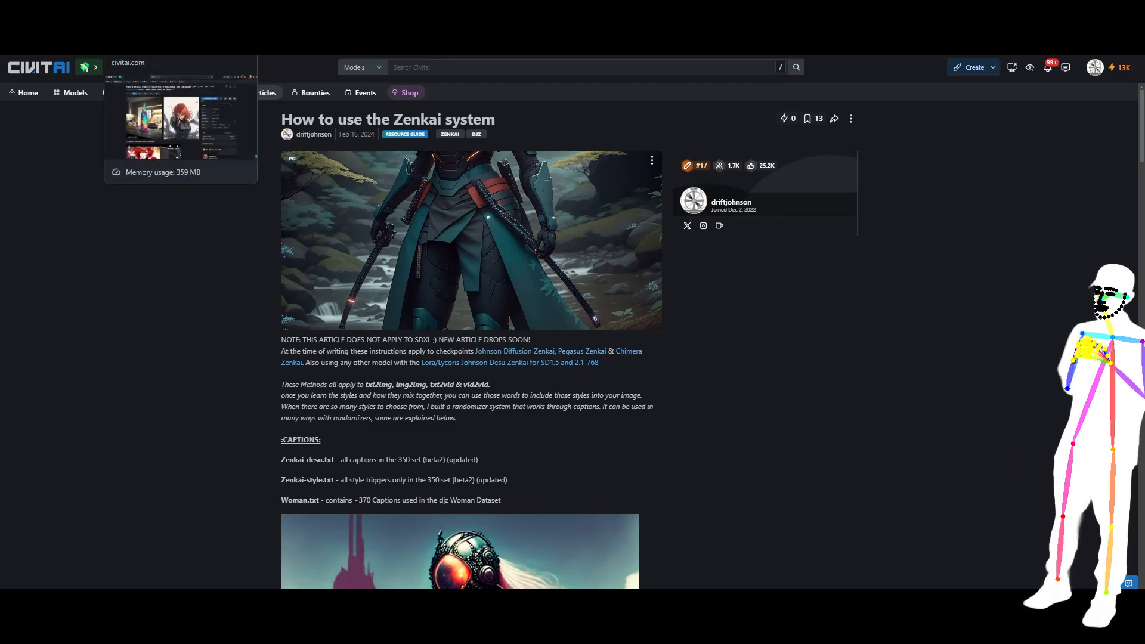
{"action": "left_click", "coordinate": [179, 47]}
{"action": "left_click_drag", "start_coordinate": [281, 119], "coordinate": [441, 118]}
{"action": "left_click", "coordinate": [524, 136]}
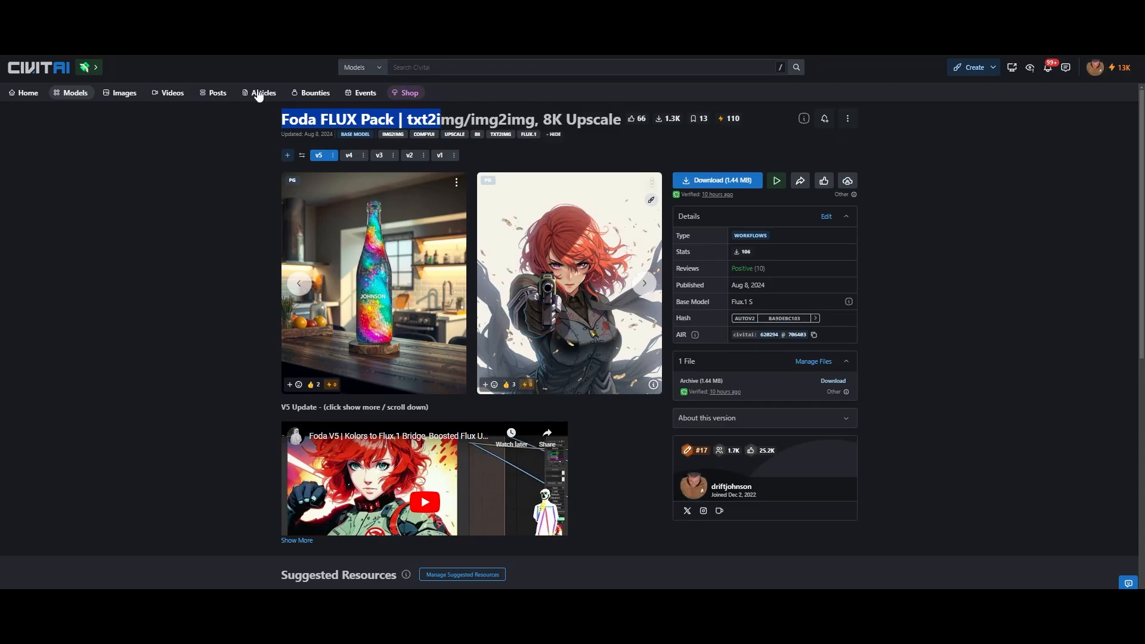
{"action": "left_click", "coordinate": [693, 486]}
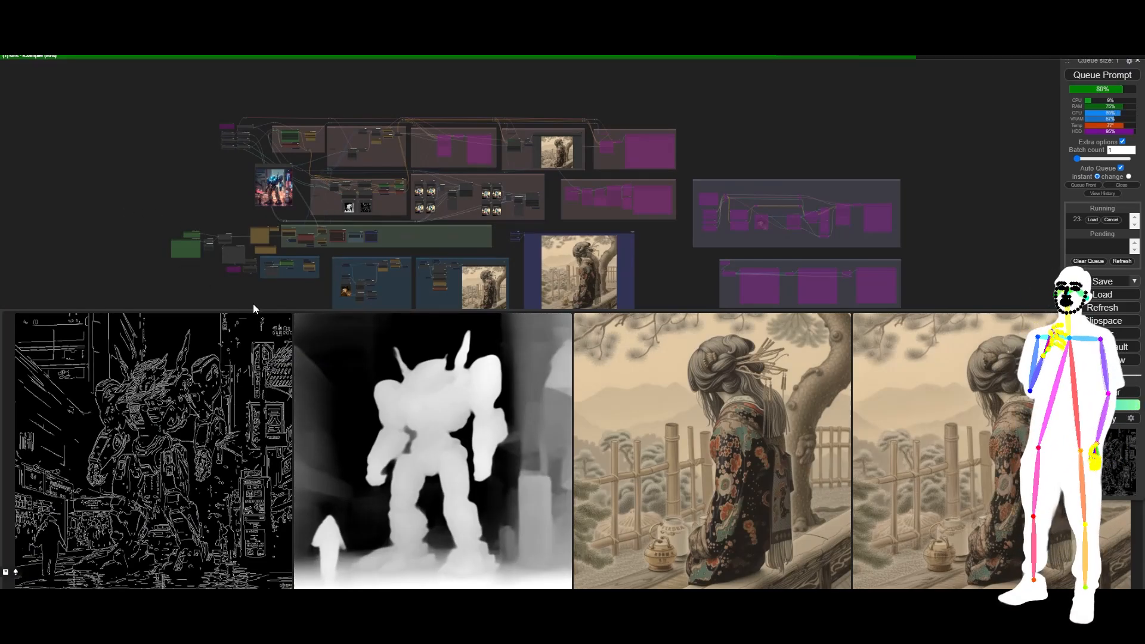
Examine the random line prompt list, its Text Random Line and EasySeed nodes, and the concatenated prompt in the Show Text node
{"action": "scroll", "coordinate": [162, 260], "scroll_direction": "up", "scroll_amount": 10}
{"action": "scroll", "coordinate": [295, 216], "scroll_direction": "up", "scroll_amount": 5}
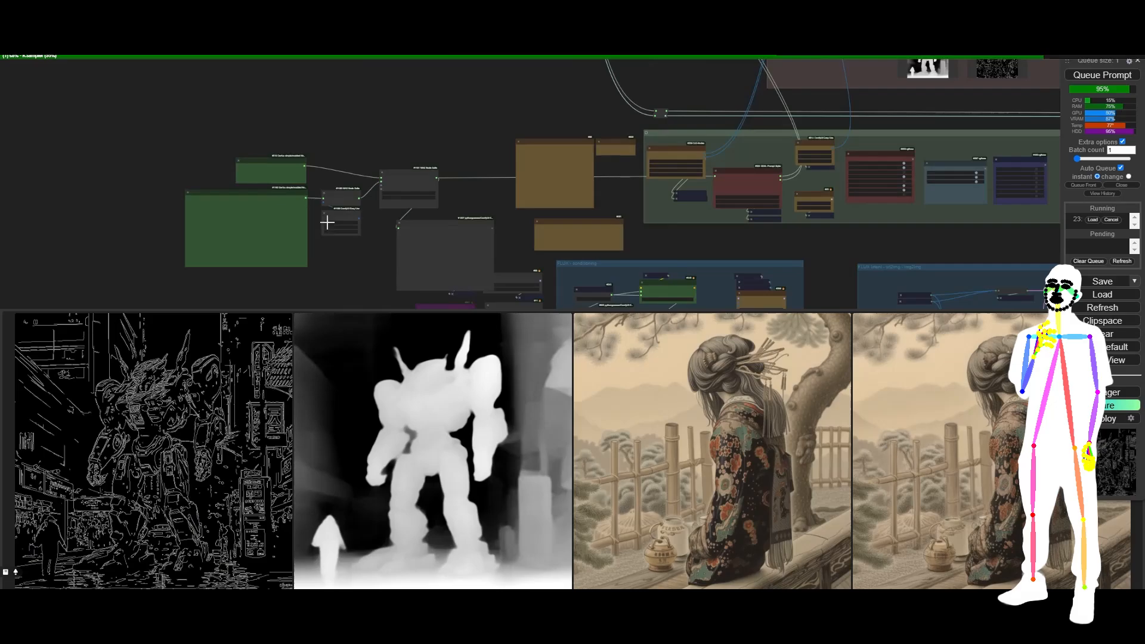
{"action": "left_click_drag", "start_coordinate": [307, 218], "coordinate": [303, 228]}
{"action": "left_click_drag", "start_coordinate": [367, 274], "coordinate": [479, 242]}
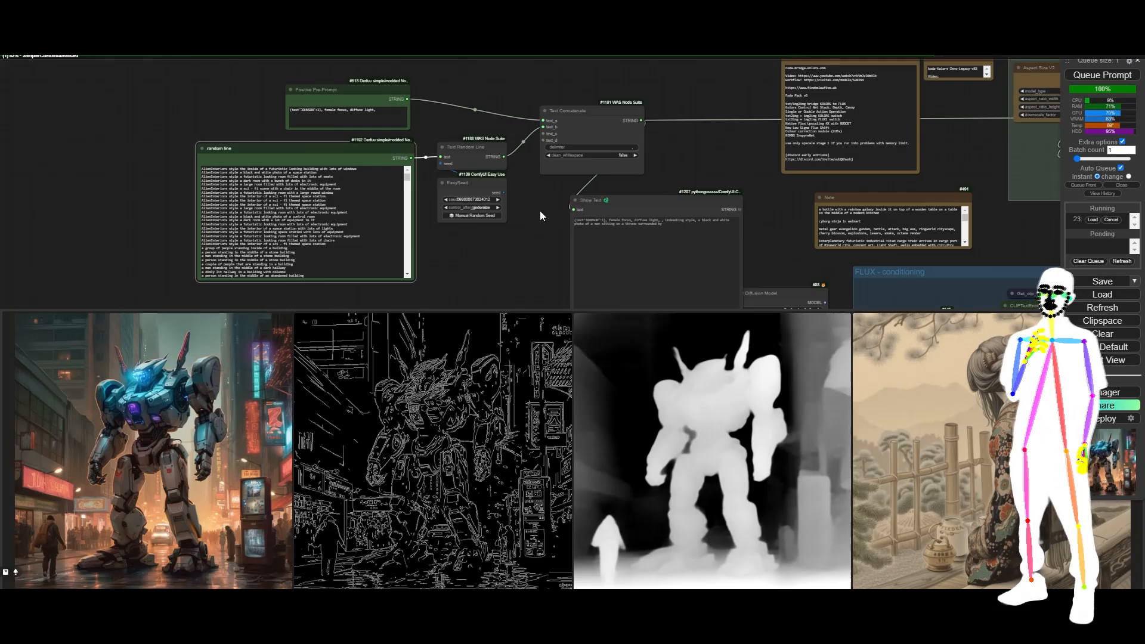
{"action": "scroll", "coordinate": [528, 205], "scroll_direction": "up", "scroll_amount": 7}
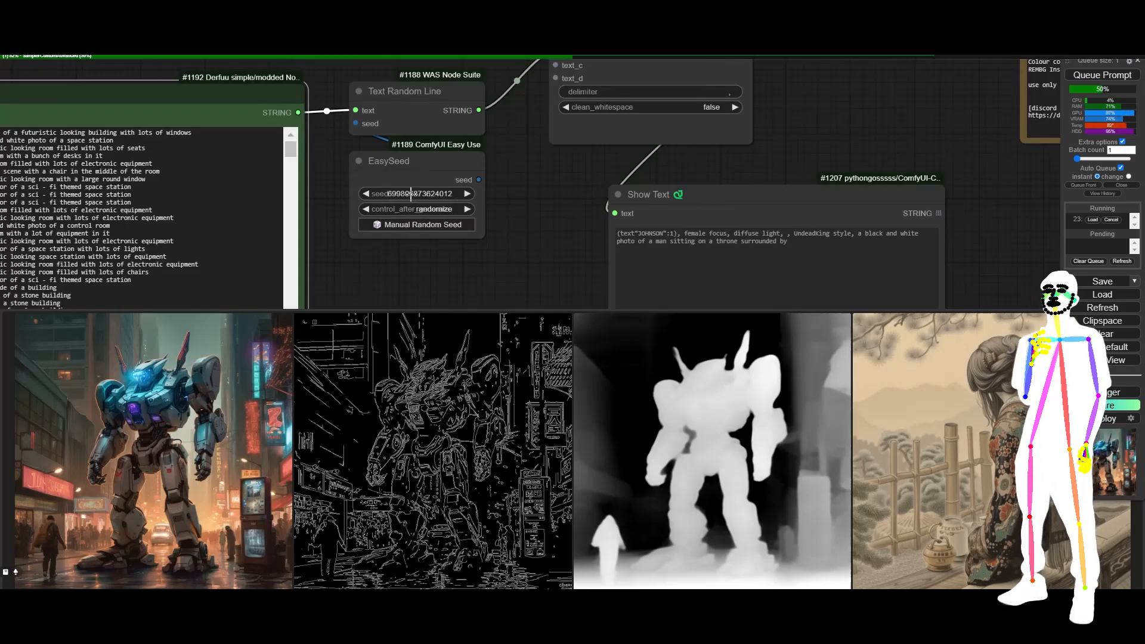
{"action": "scroll", "coordinate": [438, 273], "scroll_direction": "down", "scroll_amount": 12}
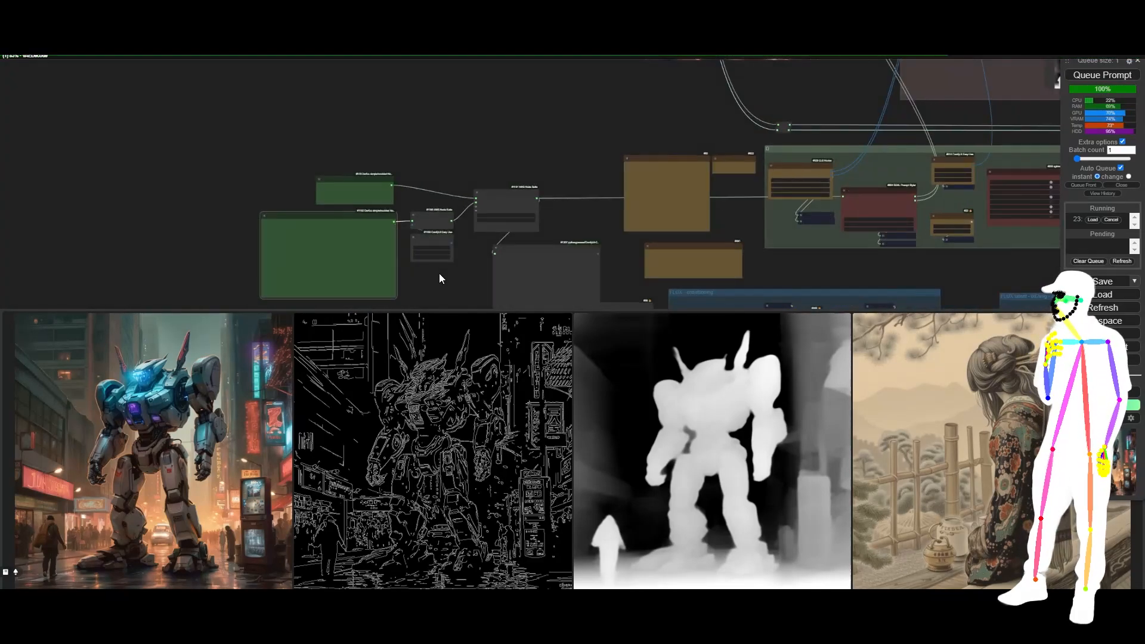
{"action": "left_click_drag", "start_coordinate": [585, 217], "coordinate": [422, 184]}
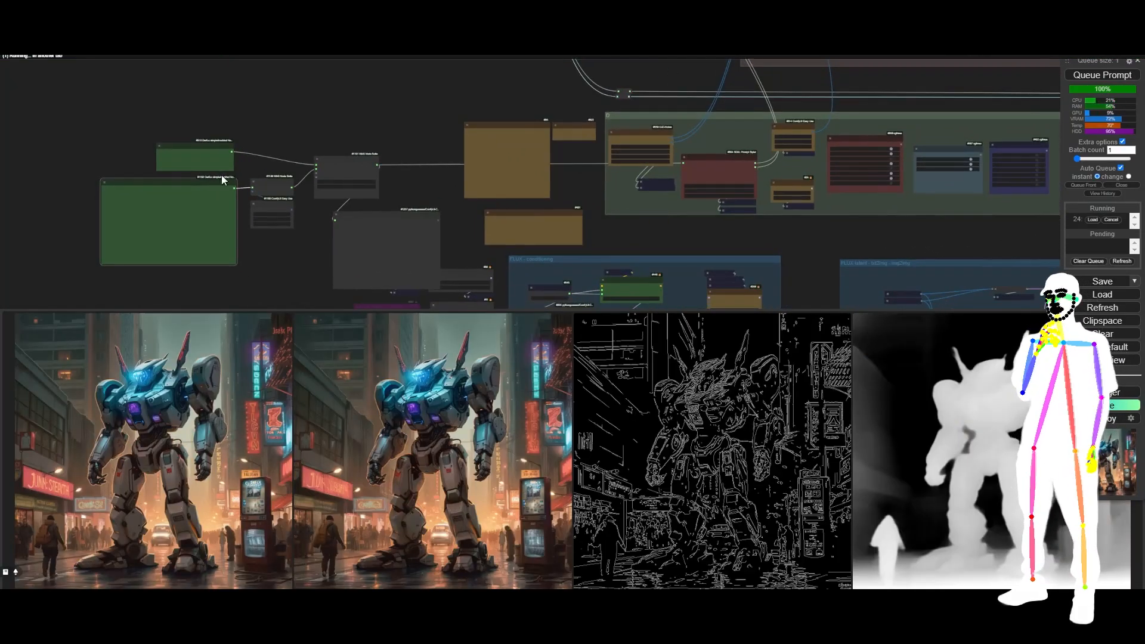
{"action": "scroll", "coordinate": [96, 159], "scroll_direction": "up", "scroll_amount": 6}
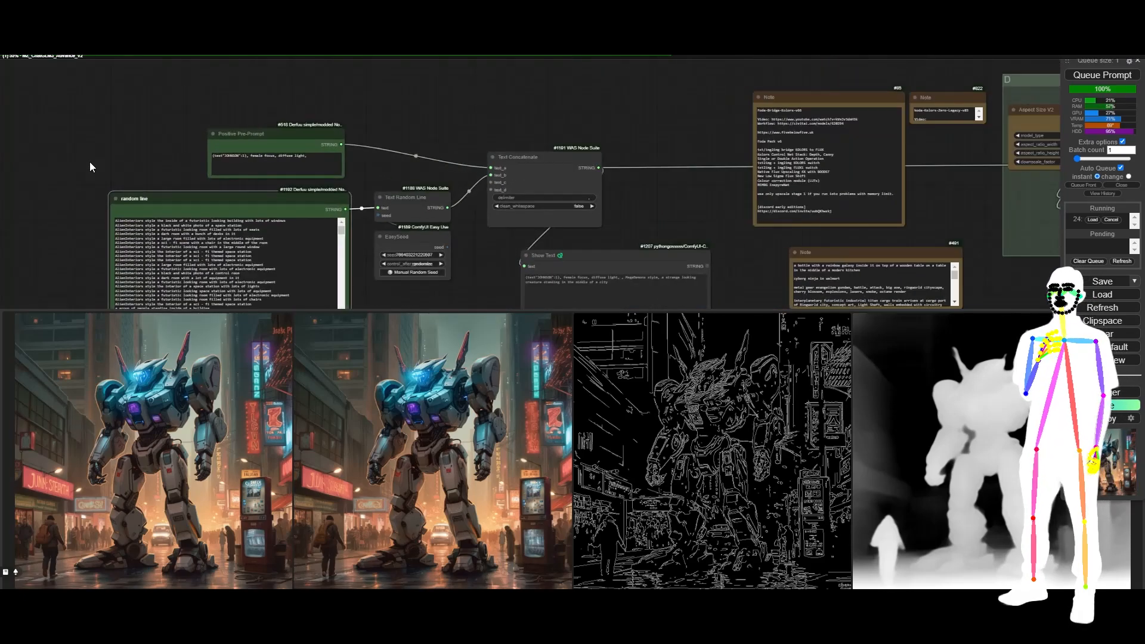
{"action": "left_click_drag", "start_coordinate": [63, 241], "coordinate": [68, 217]}
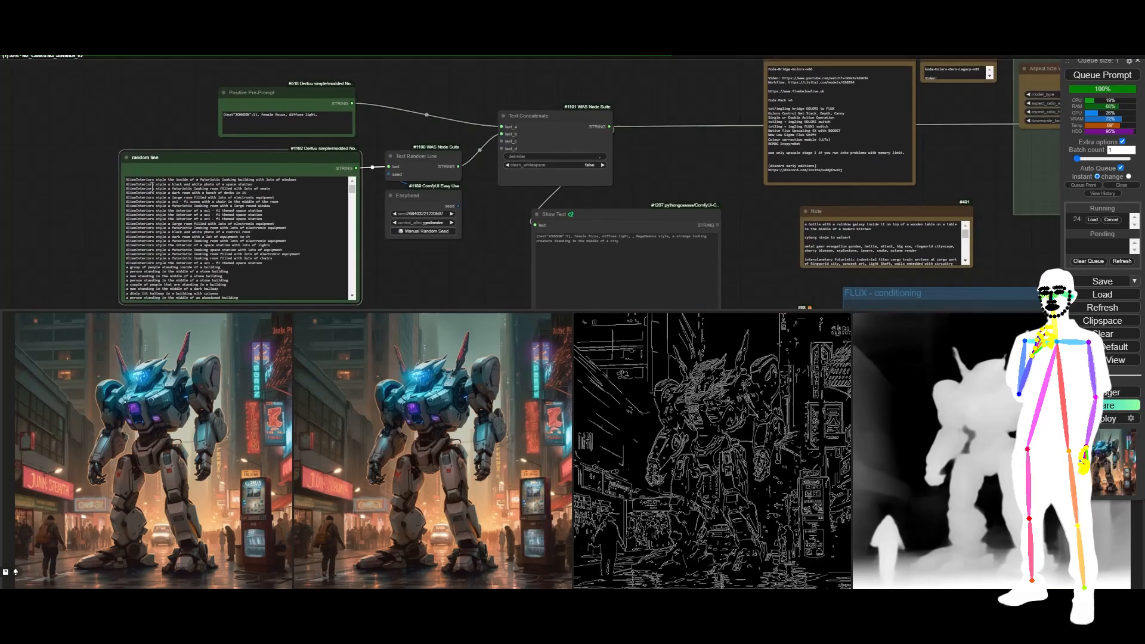
Disable all the KOLORS groups in the KOLORS mode toggles node, leaving only the FLUX modes enabled
{"action": "scroll", "coordinate": [43, 221], "scroll_direction": "down", "scroll_amount": 10}
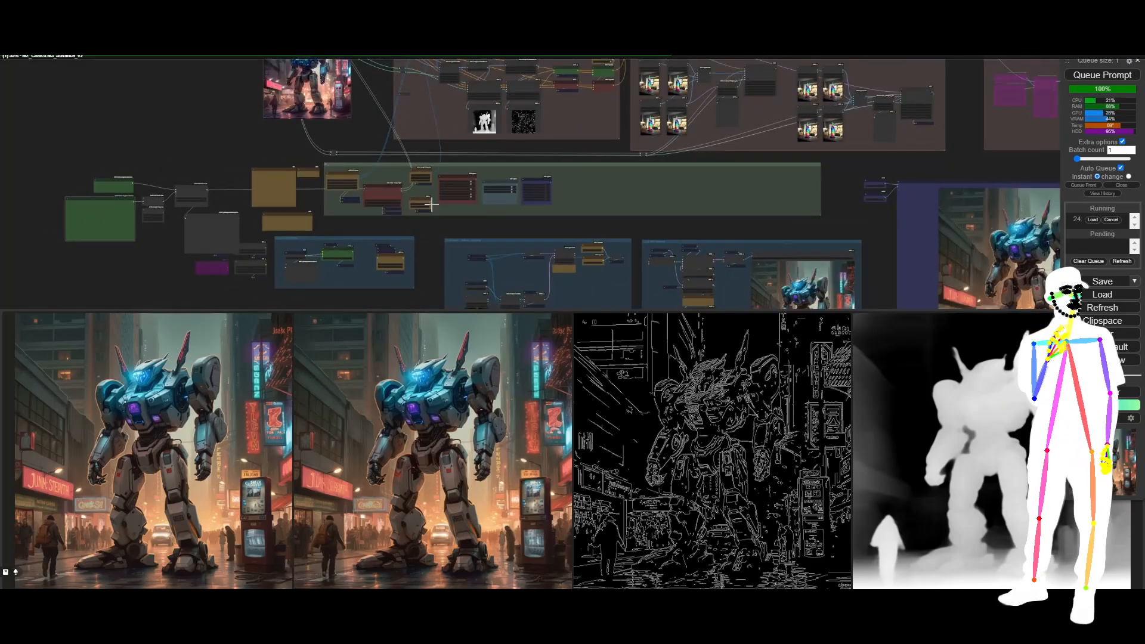
{"action": "left_click_drag", "start_coordinate": [661, 227], "coordinate": [688, 223]}
{"action": "scroll", "coordinate": [439, 183], "scroll_direction": "up", "scroll_amount": 10}
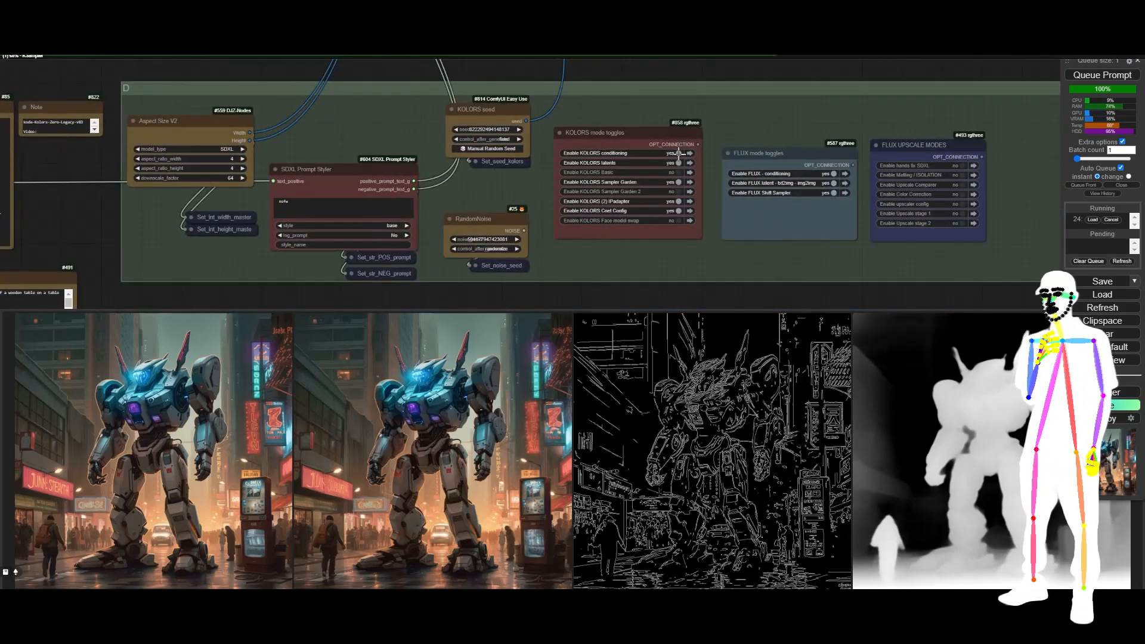
{"action": "left_click", "coordinate": [678, 153]}
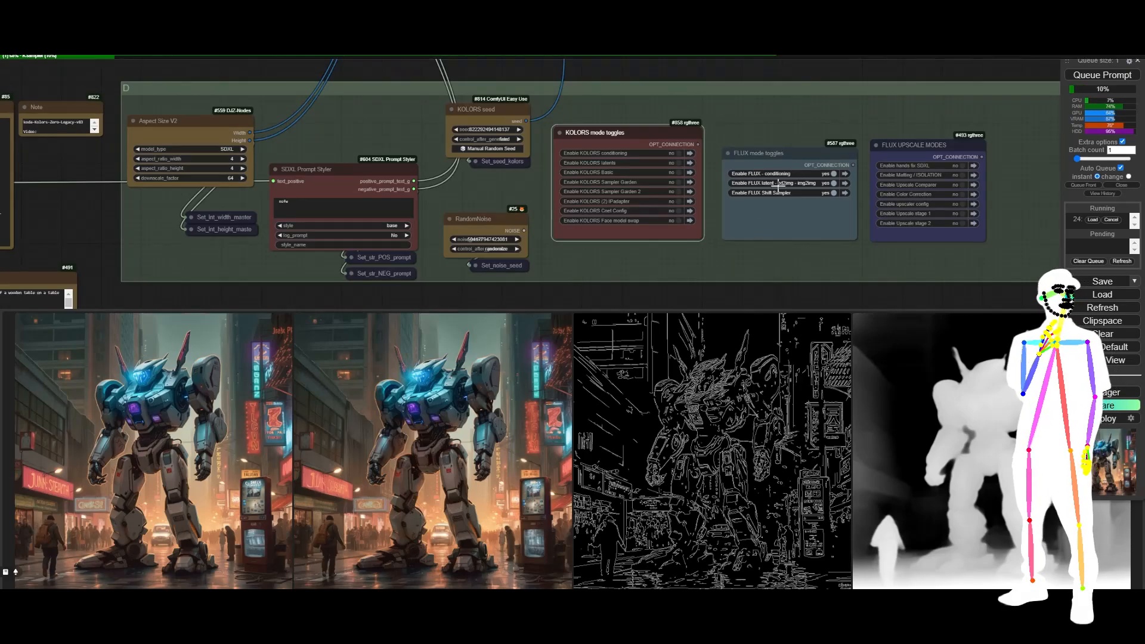
Connect the FLUX Load Image node's IMAGE output to the upper Image Resize node and load the neon-street robot picture
{"action": "scroll", "coordinate": [849, 128], "scroll_direction": "down", "scroll_amount": 5}
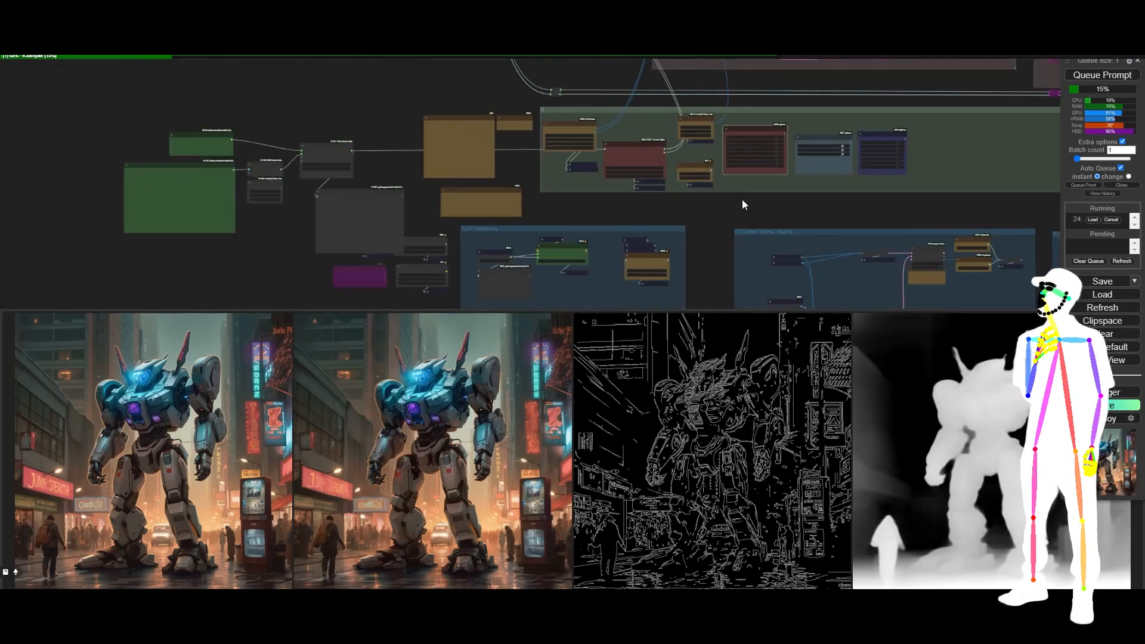
{"action": "left_click_drag", "start_coordinate": [742, 199], "coordinate": [473, 80]}
{"action": "scroll", "coordinate": [542, 220], "scroll_direction": "up", "scroll_amount": 5}
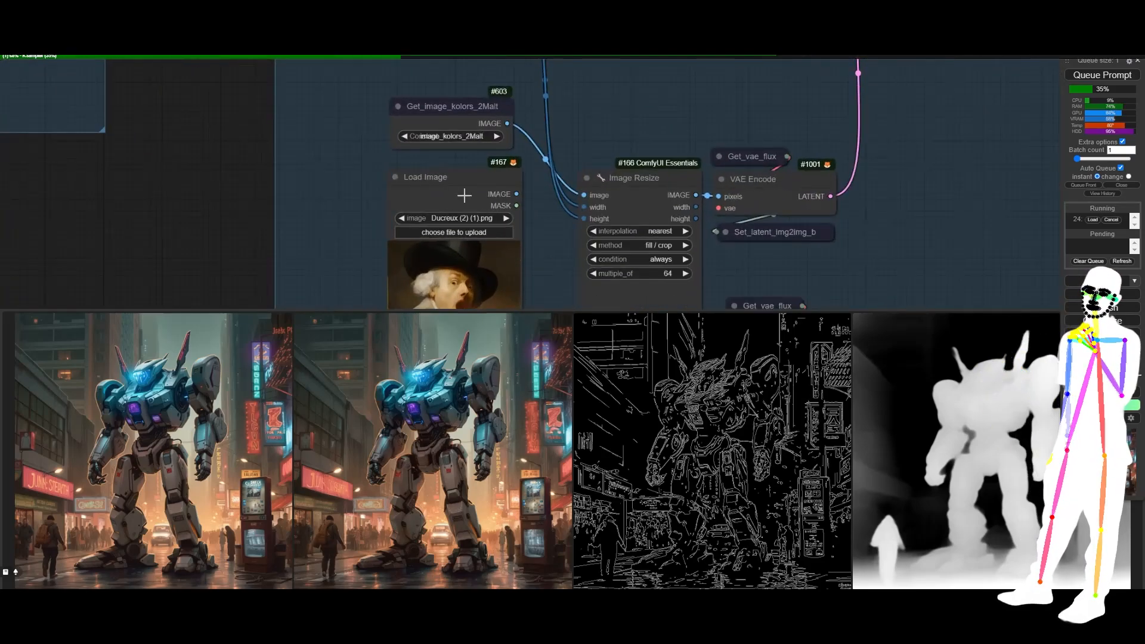
{"action": "left_click", "coordinate": [434, 114]}
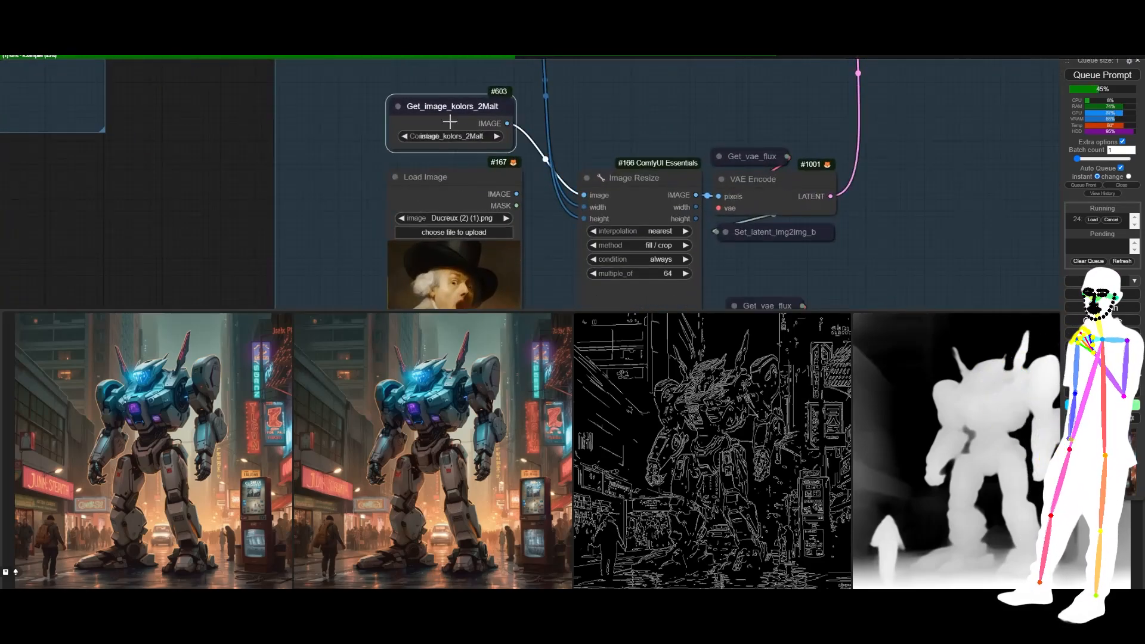
{"action": "left_click_drag", "start_coordinate": [516, 194], "coordinate": [584, 195]}
{"action": "scroll", "coordinate": [245, 241], "scroll_direction": "down", "scroll_amount": 3}
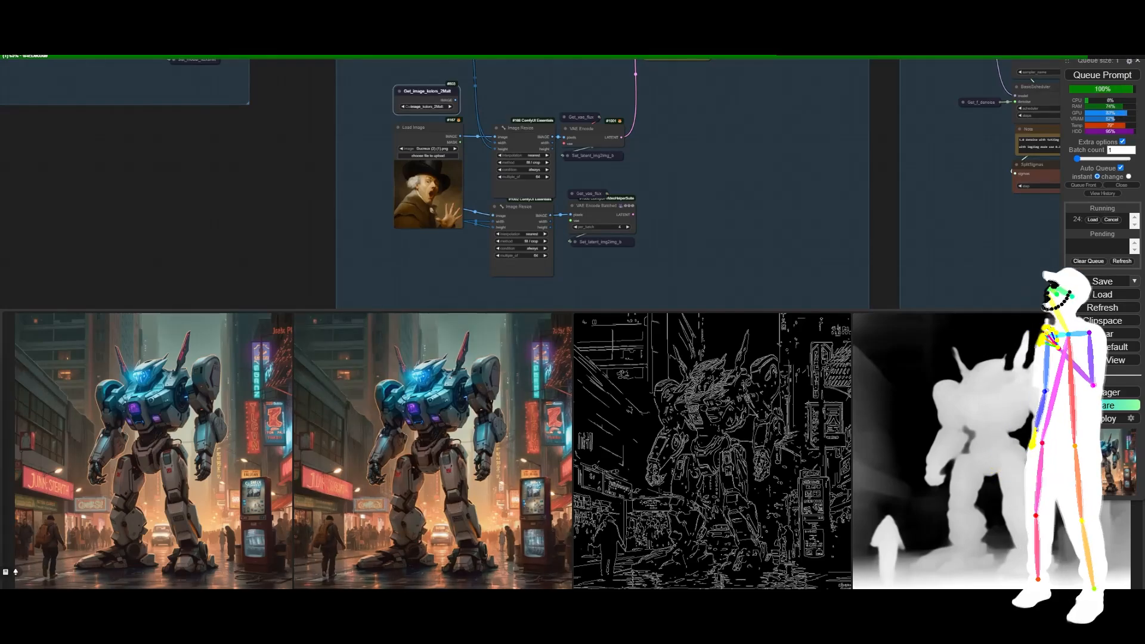
{"action": "left_click_drag", "start_coordinate": [140, 357], "coordinate": [428, 206]}
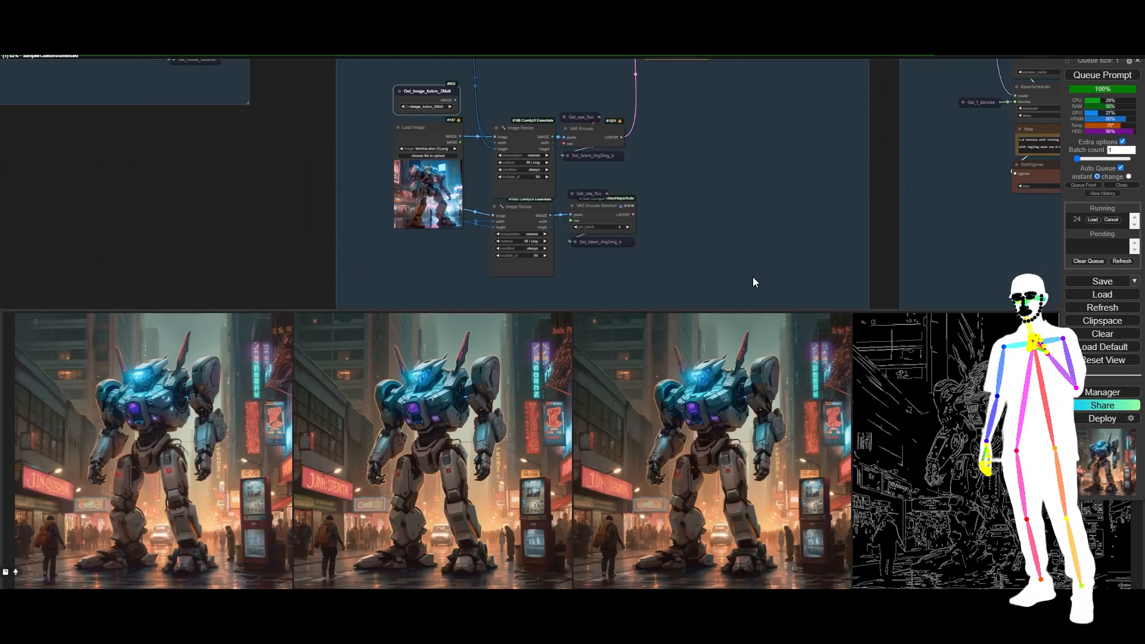
Raise aspect_ratio_height by one increment in the Aspect Size V2 node
{"action": "scroll", "coordinate": [752, 282], "scroll_direction": "down", "scroll_amount": 5}
{"action": "scroll", "coordinate": [528, 114], "scroll_direction": "up", "scroll_amount": 5}
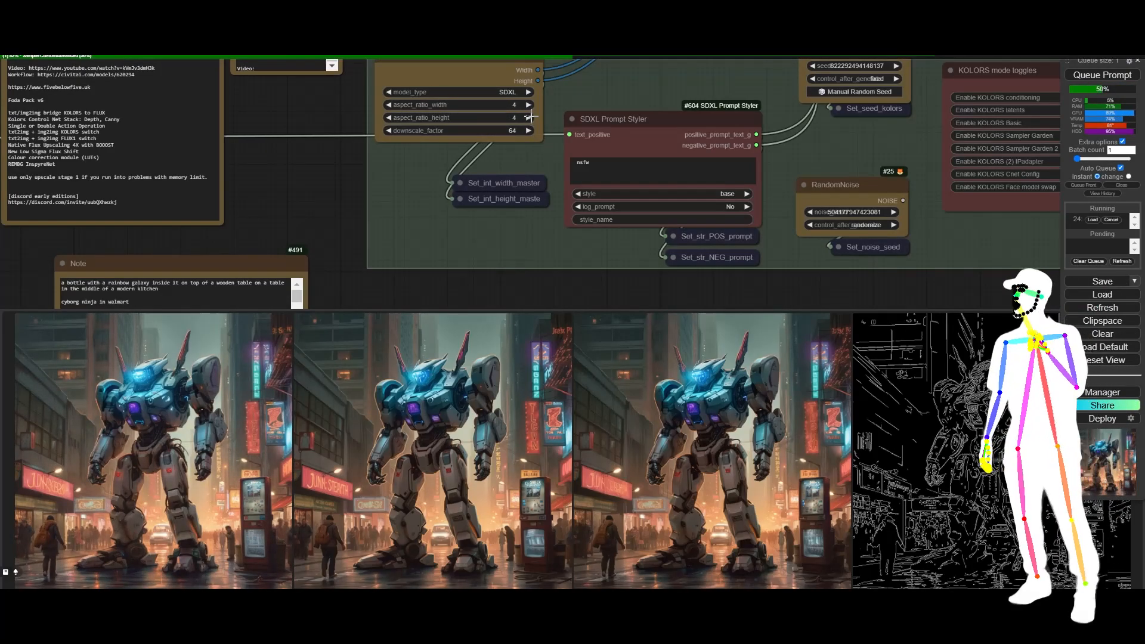
{"action": "left_click", "coordinate": [528, 117]}
{"action": "scroll", "coordinate": [271, 111], "scroll_direction": "down", "scroll_amount": 5}
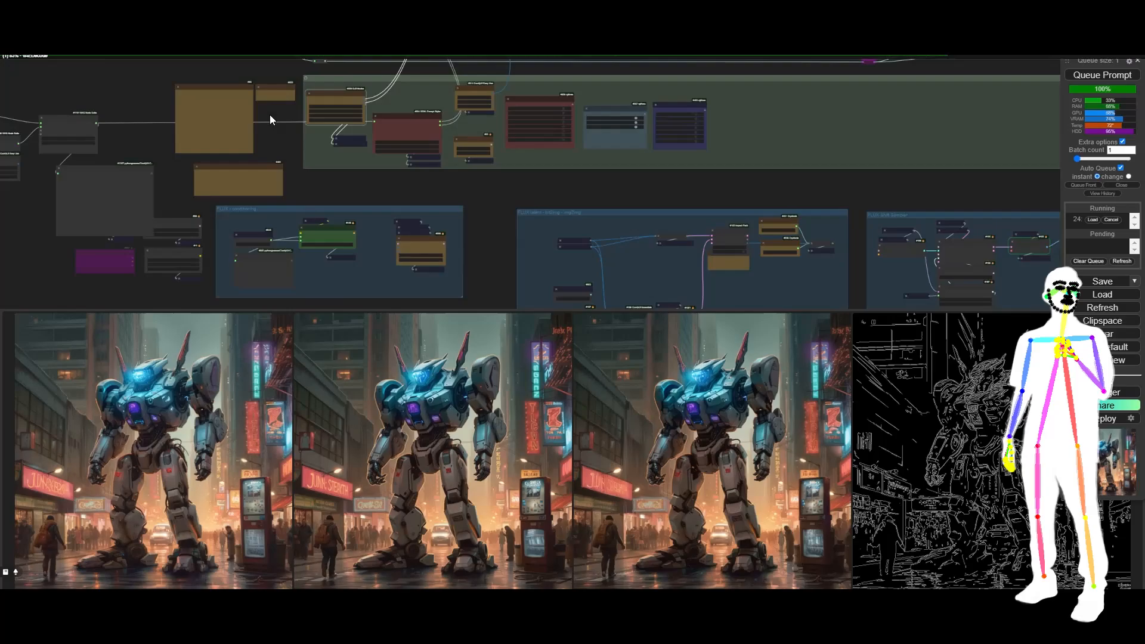
Survey the prompt nodes and the bypassed KOLORS groups, and compare the latest street robot results at full size
{"action": "left_click_drag", "start_coordinate": [360, 187], "coordinate": [718, 198]}
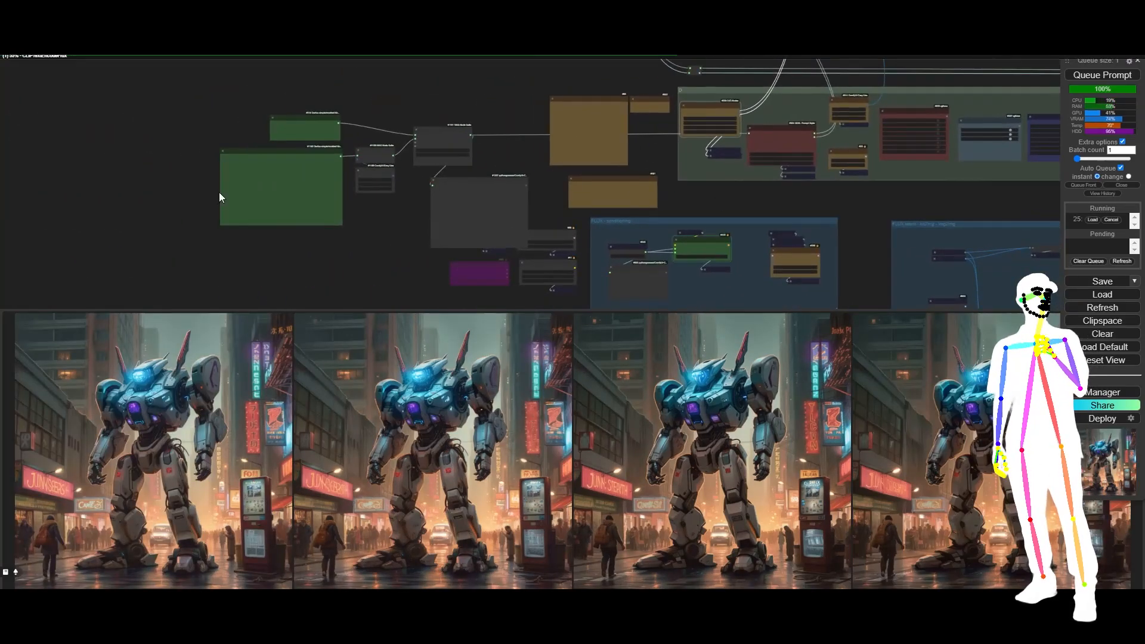
{"action": "scroll", "coordinate": [207, 183], "scroll_direction": "up", "scroll_amount": 5}
{"action": "scroll", "coordinate": [206, 184], "scroll_direction": "down", "scroll_amount": 8}
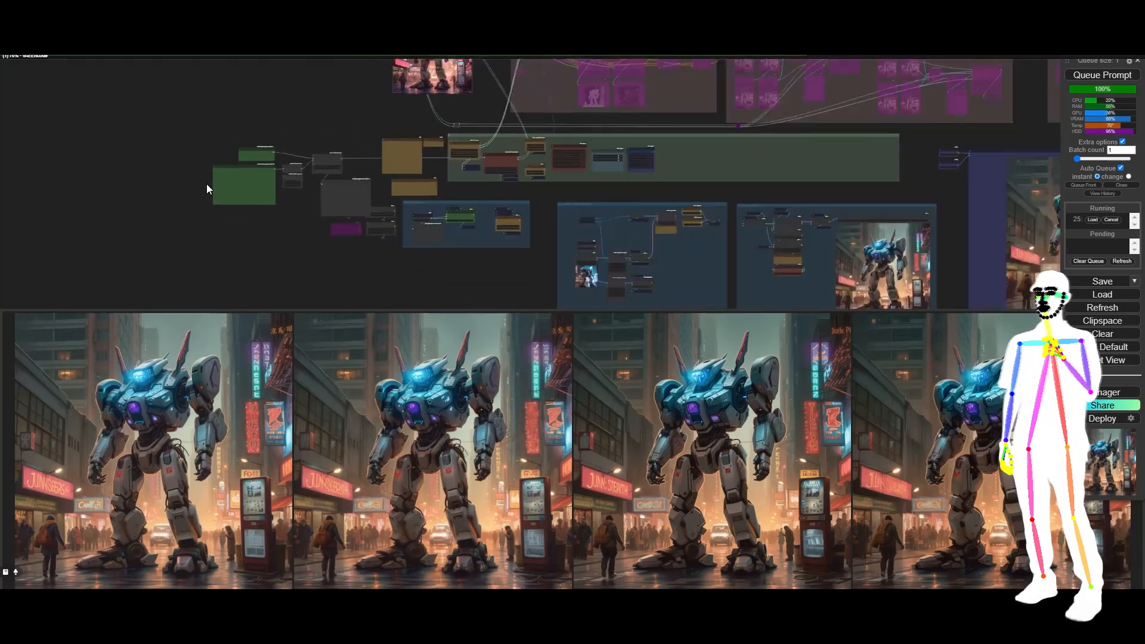
{"action": "left_click_drag", "start_coordinate": [383, 268], "coordinate": [235, 238]}
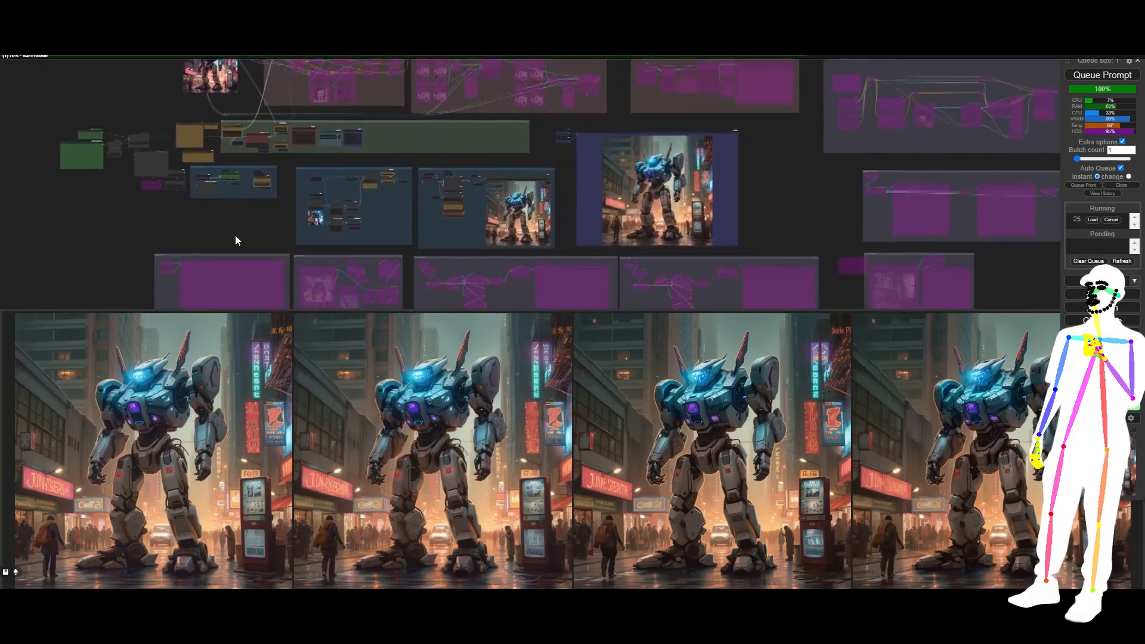
{"action": "left_click", "coordinate": [155, 428]}
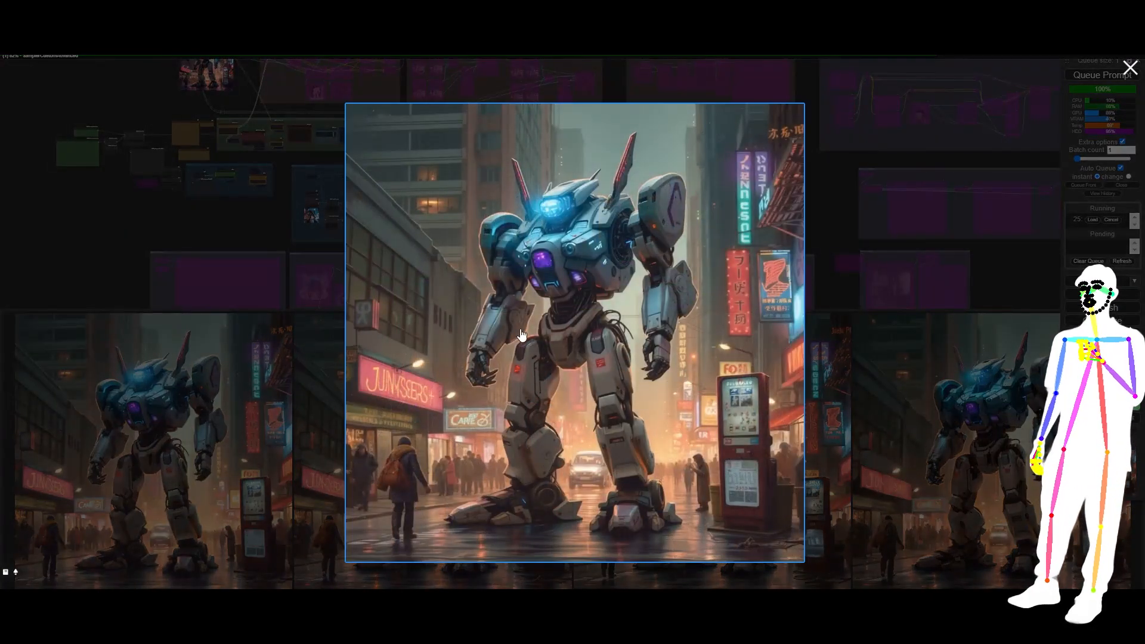
{"action": "left_click", "coordinate": [880, 406]}
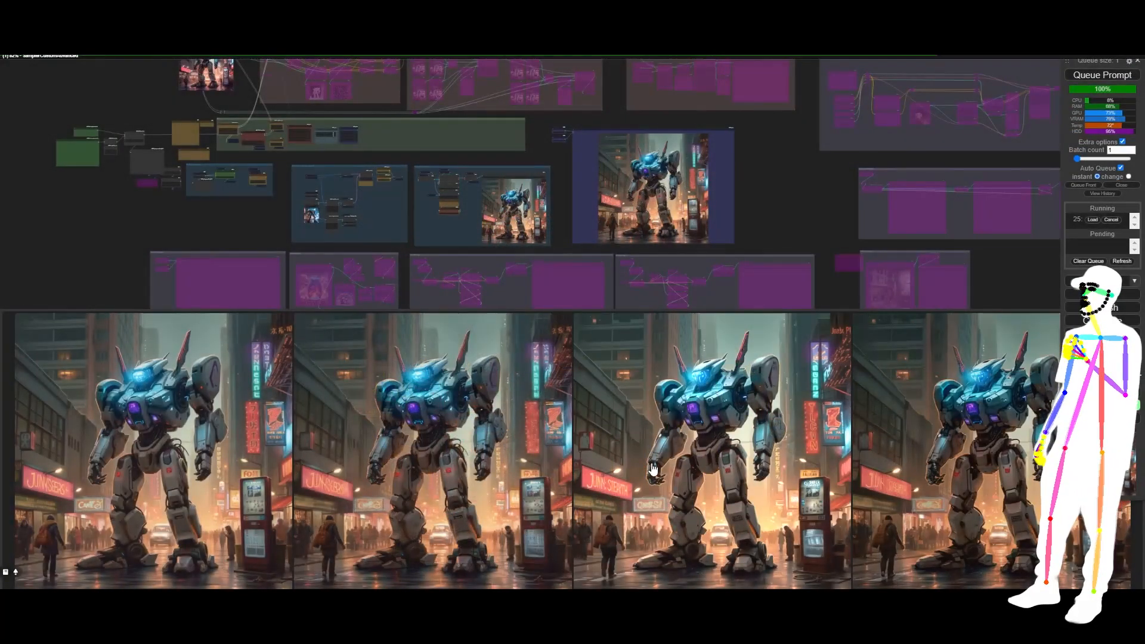
{"action": "left_click", "coordinate": [446, 454]}
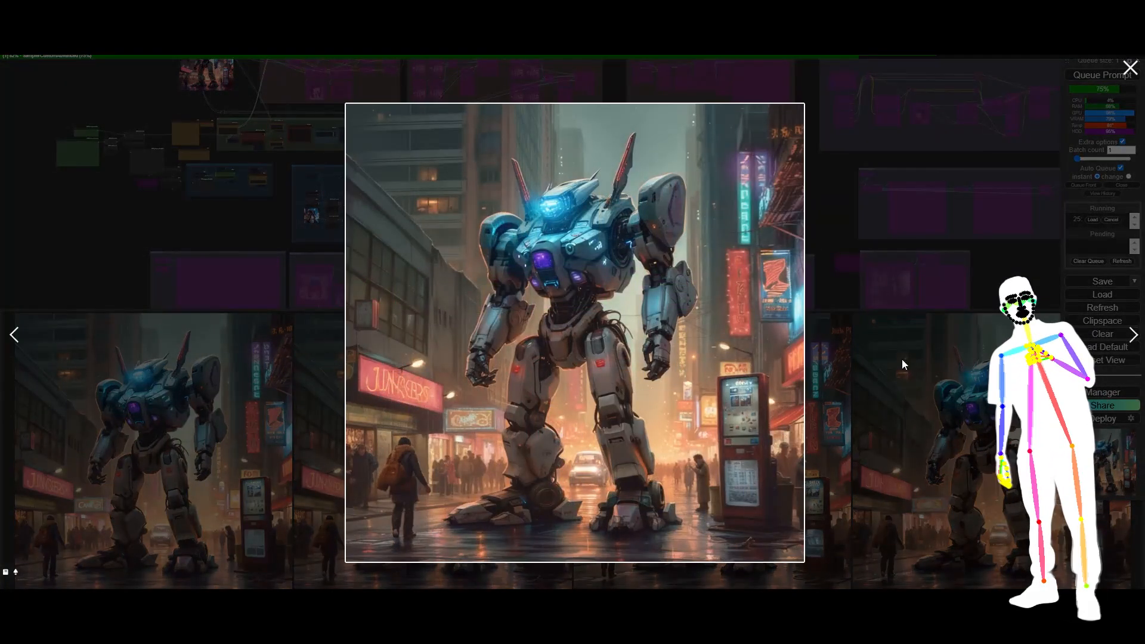
{"action": "left_click", "coordinate": [878, 401]}
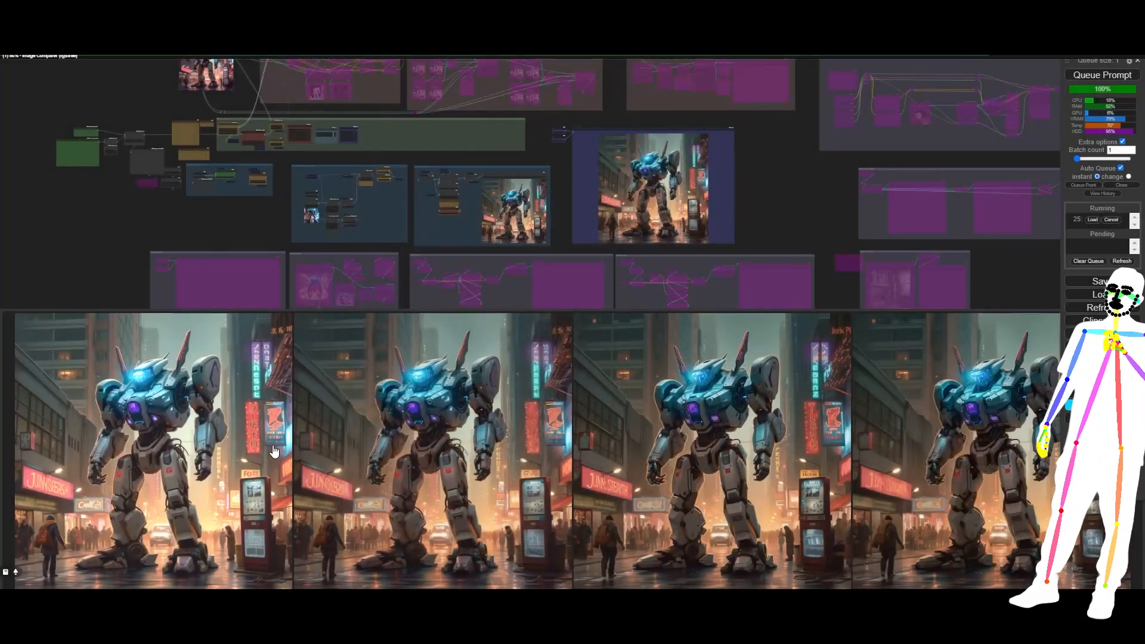
{"action": "left_click", "coordinate": [273, 445]}
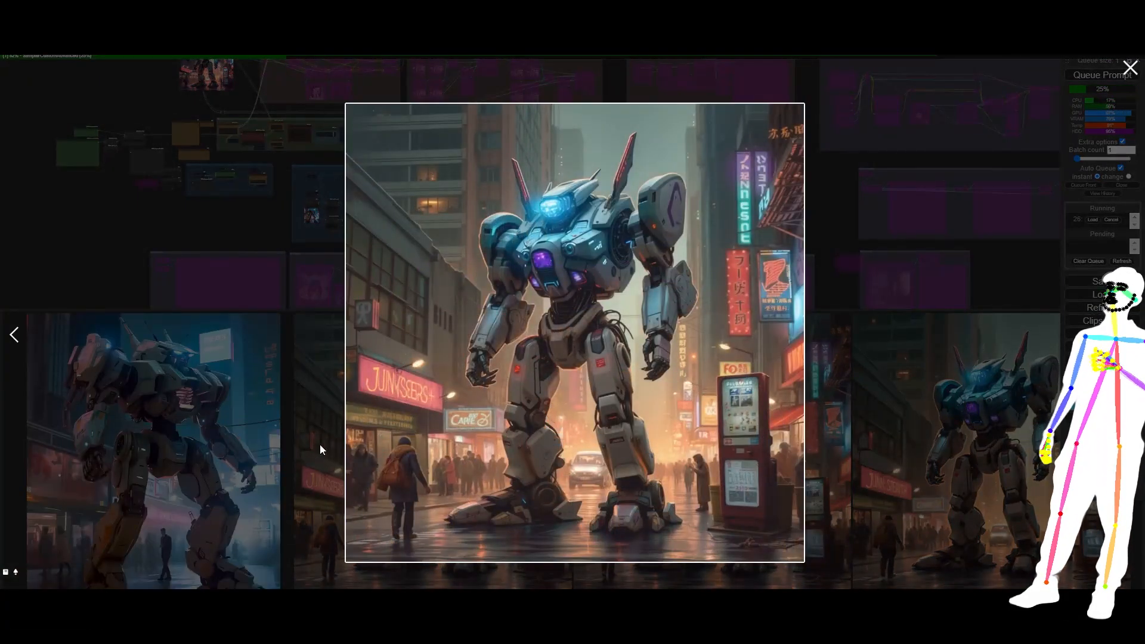
Close the enlarged street robot result and turn off Auto Queue to stop the continuous generation
{"action": "left_click", "coordinate": [888, 387]}
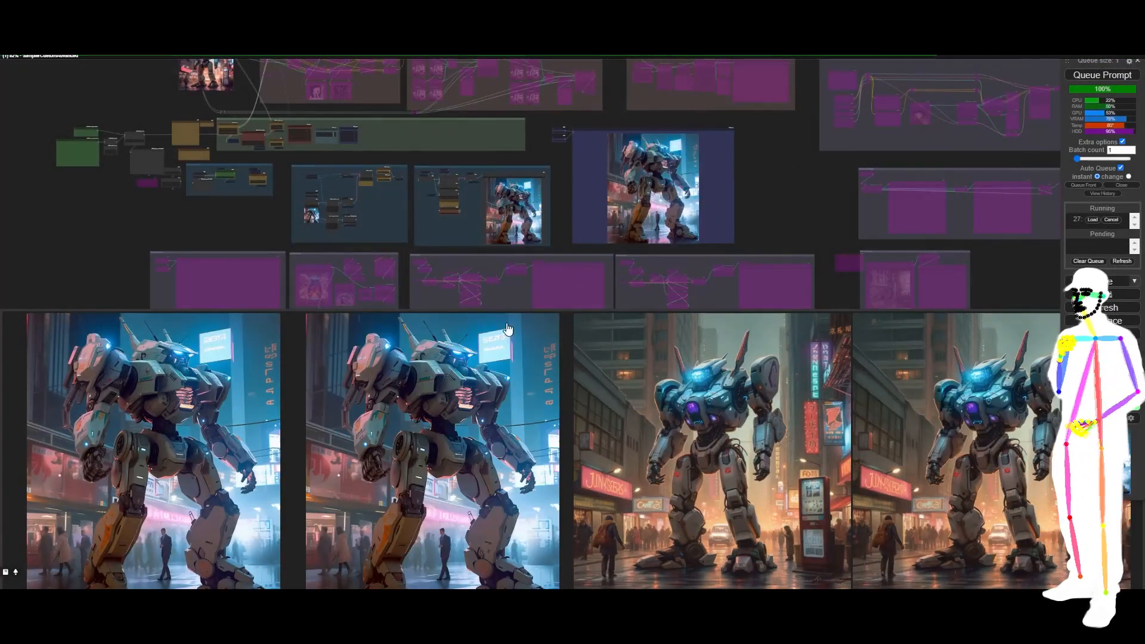
{"action": "scroll", "coordinate": [799, 192], "scroll_direction": "down", "scroll_amount": 5}
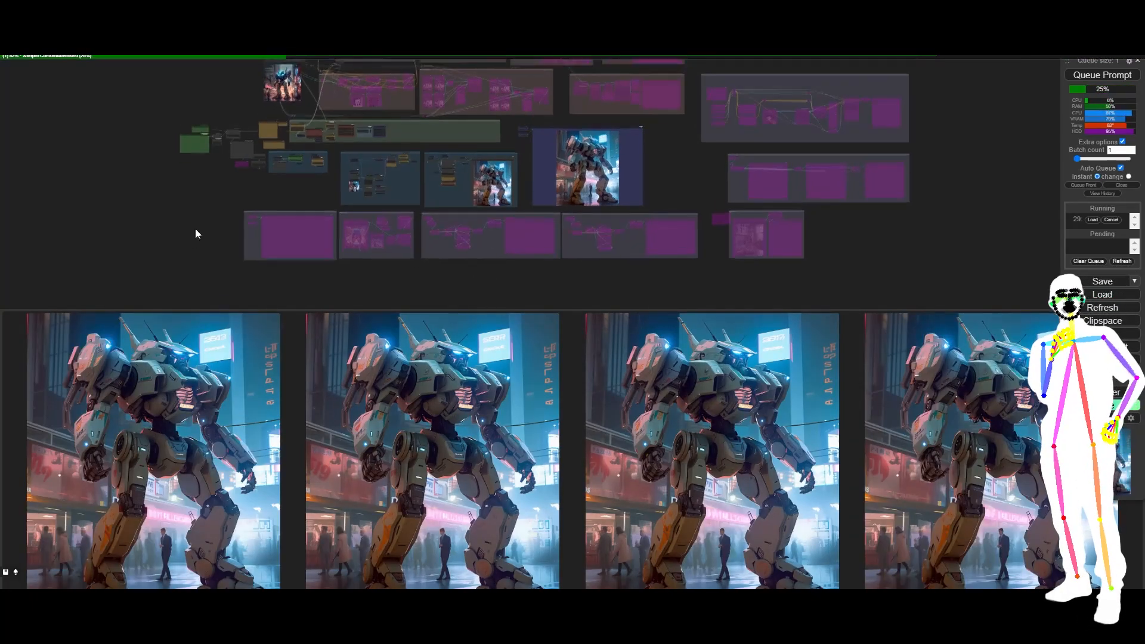
{"action": "left_click_drag", "start_coordinate": [194, 232], "coordinate": [225, 297]}
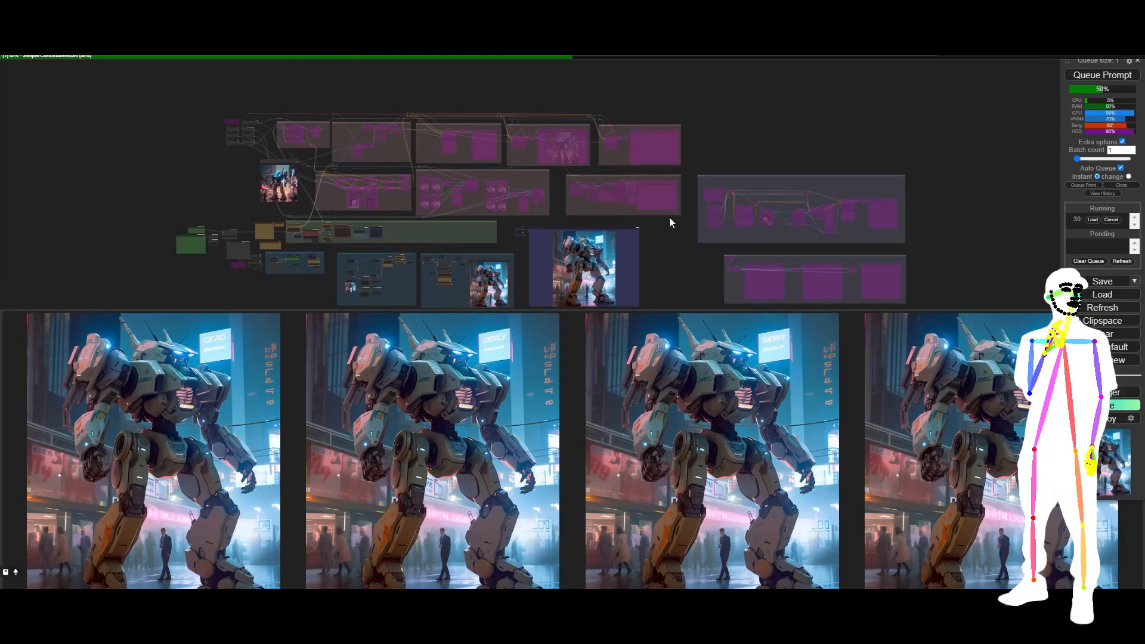
{"action": "scroll", "coordinate": [327, 196], "scroll_direction": "up", "scroll_amount": 10}
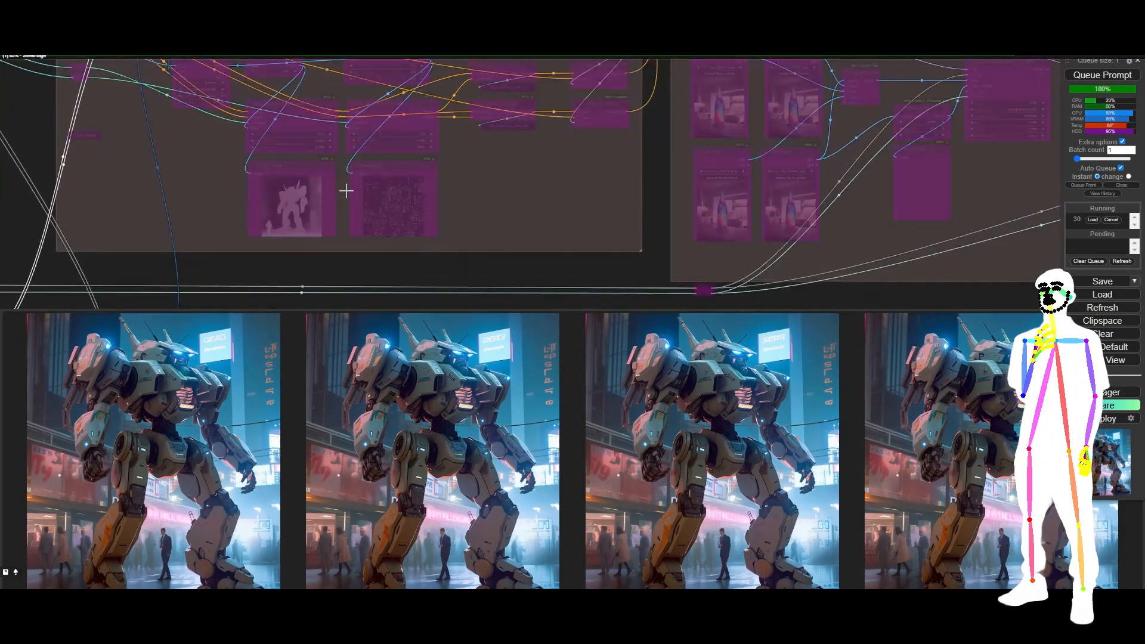
{"action": "scroll", "coordinate": [358, 194], "scroll_direction": "up", "scroll_amount": 4}
{"action": "scroll", "coordinate": [95, 177], "scroll_direction": "down", "scroll_amount": 10}
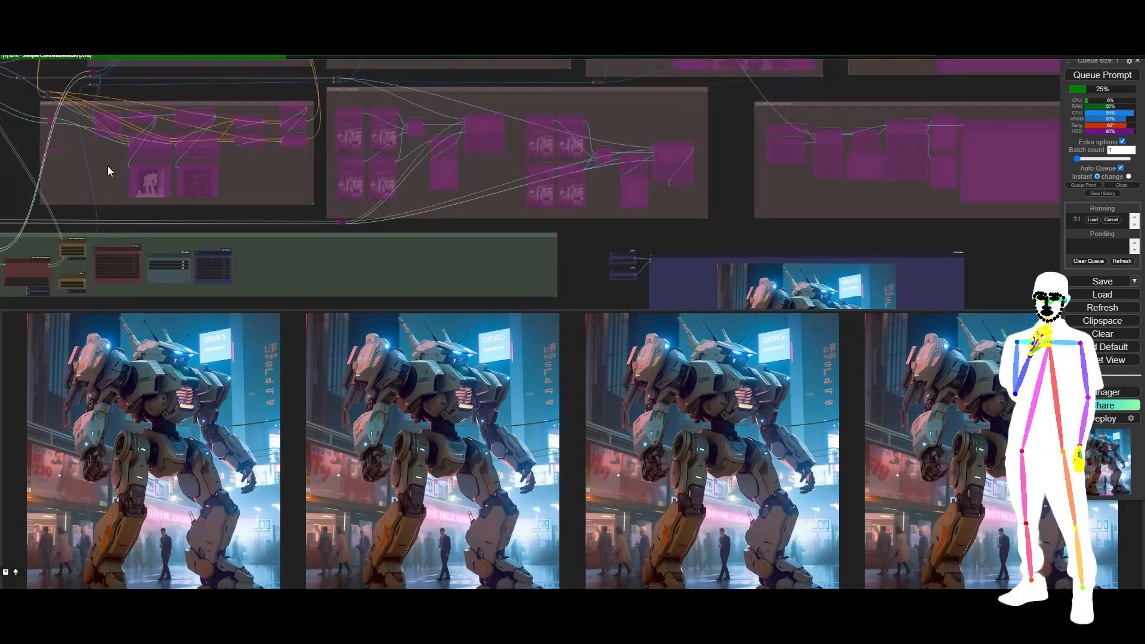
{"action": "left_click_drag", "start_coordinate": [480, 188], "coordinate": [508, 142]}
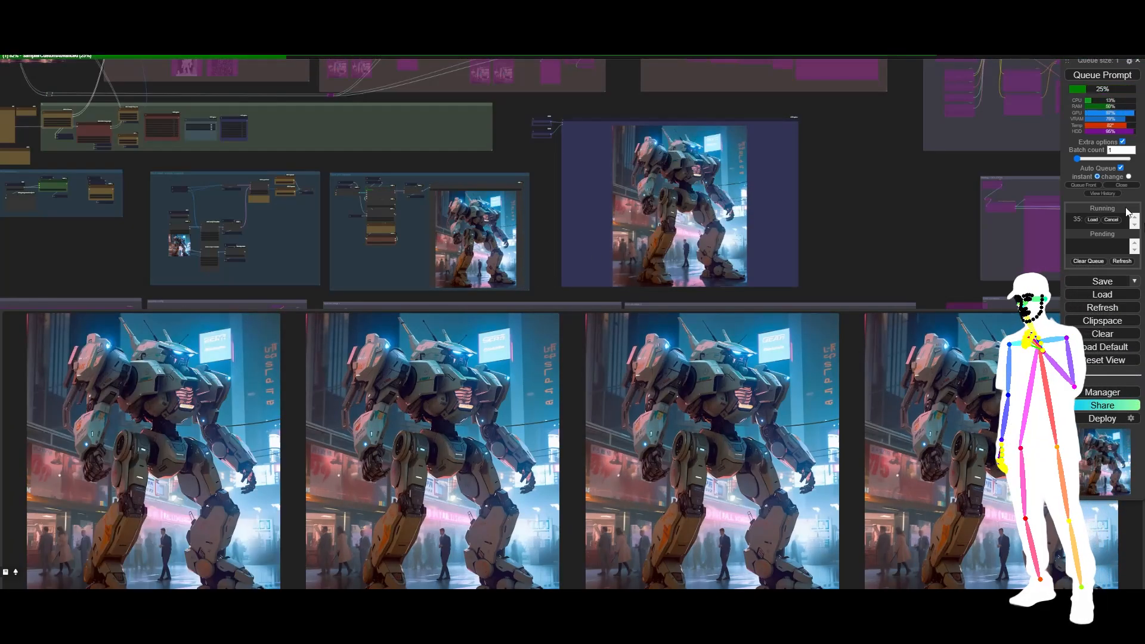
{"action": "left_click", "coordinate": [1121, 169]}
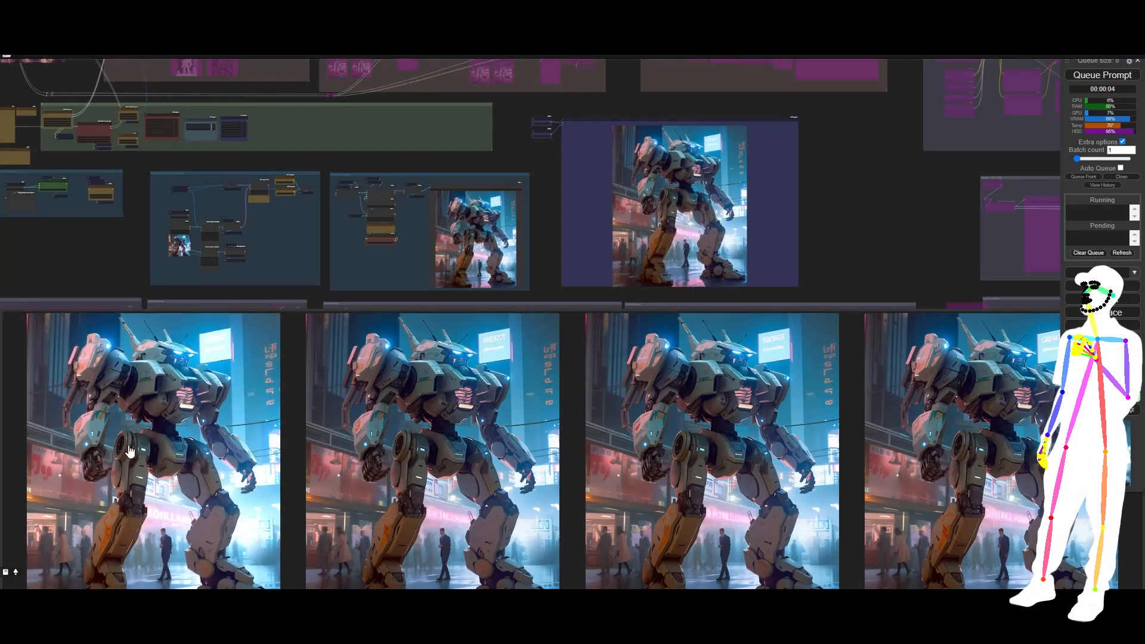
Examine the newest neon-street robot result at full size, and look over the entire node workflow
{"action": "left_click", "coordinate": [167, 475]}
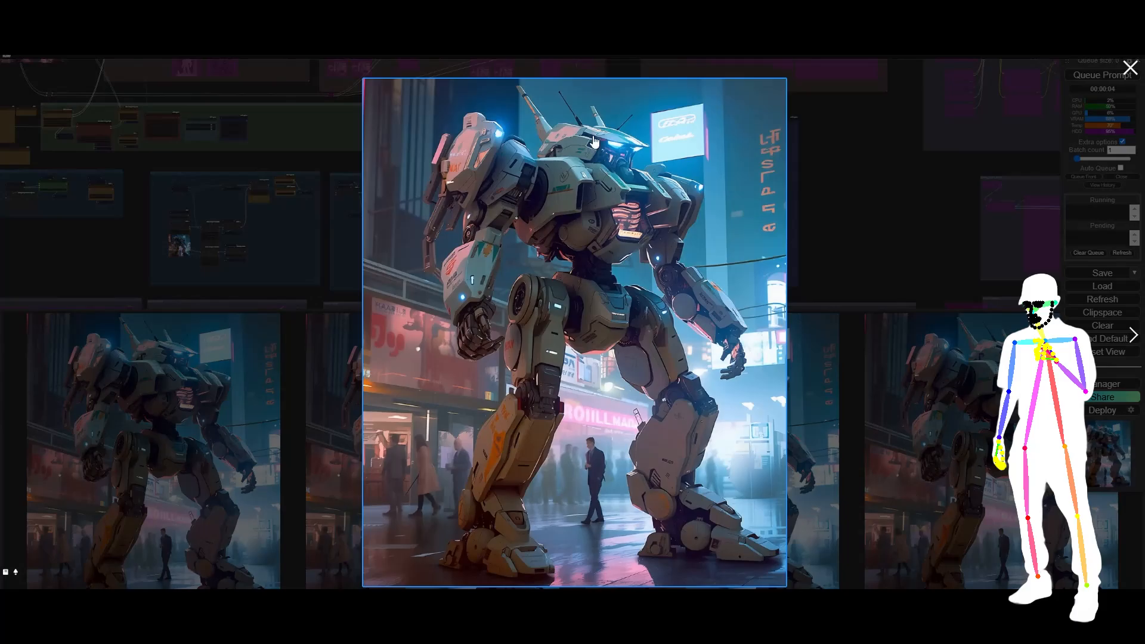
{"action": "left_click", "coordinate": [852, 257]}
{"action": "scroll", "coordinate": [118, 266], "scroll_direction": "down", "scroll_amount": 5}
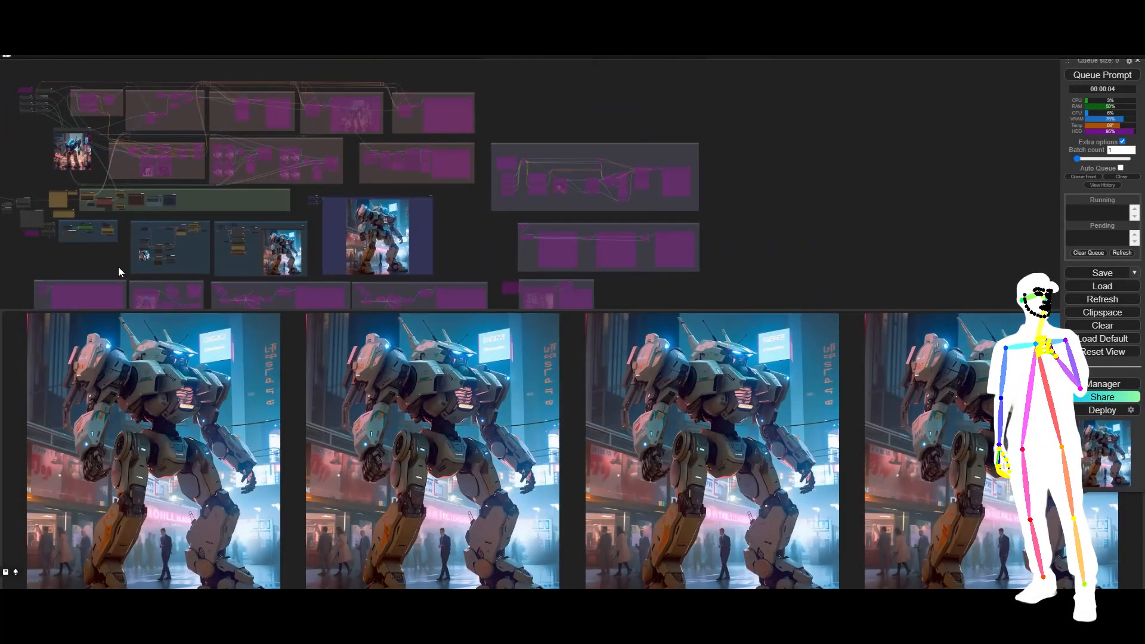
{"action": "left_click_drag", "start_coordinate": [60, 270], "coordinate": [210, 249]}
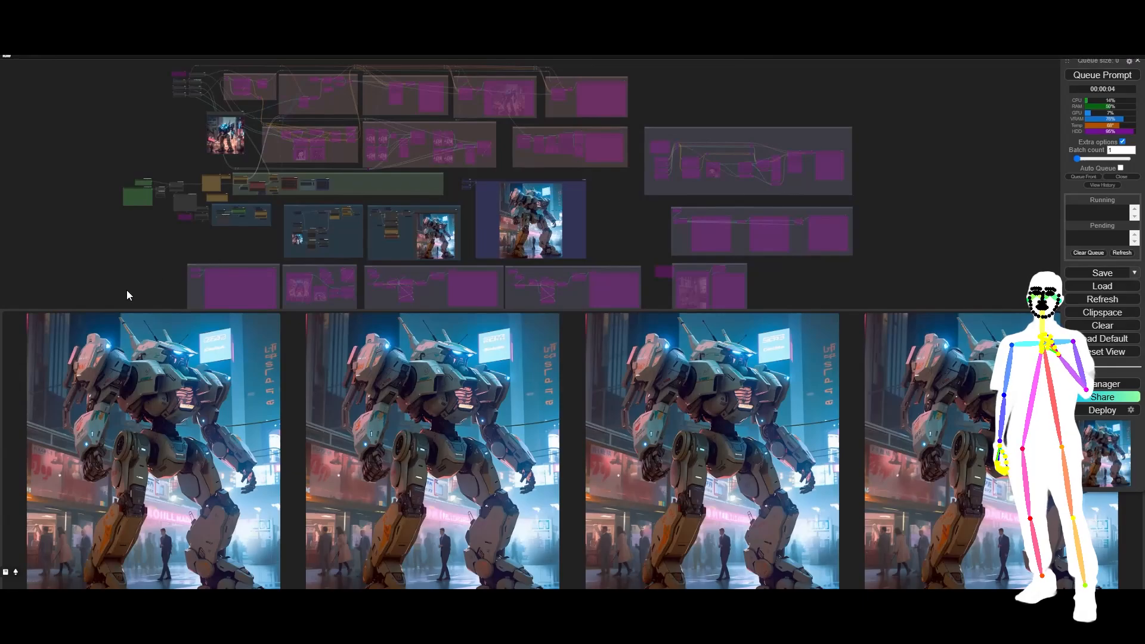
{"action": "left_click_drag", "start_coordinate": [130, 268], "coordinate": [167, 254]}
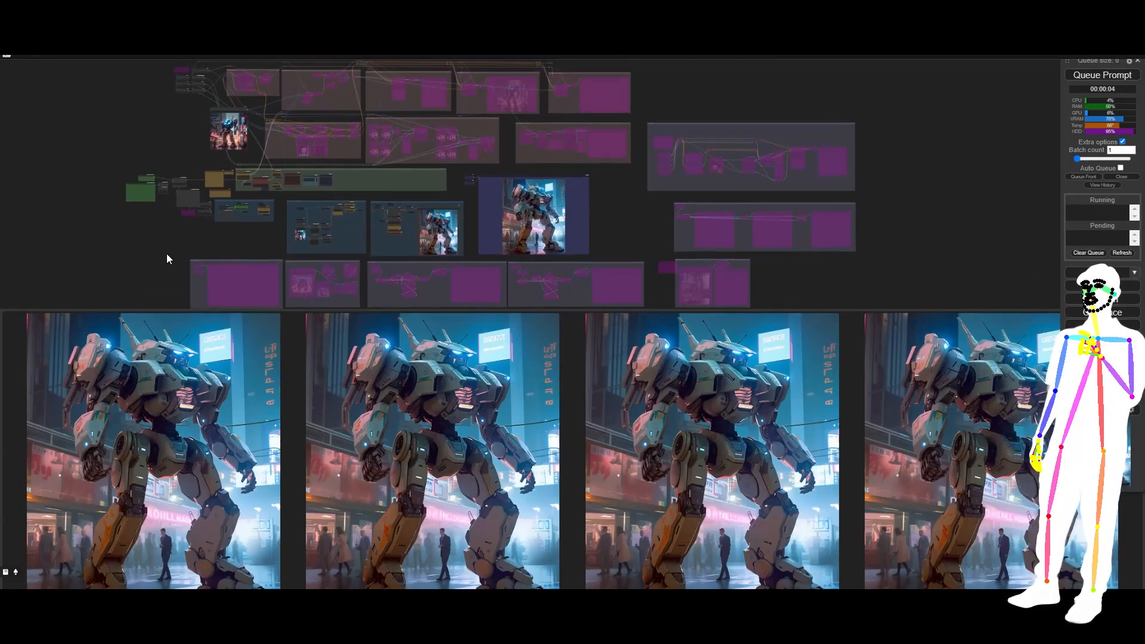